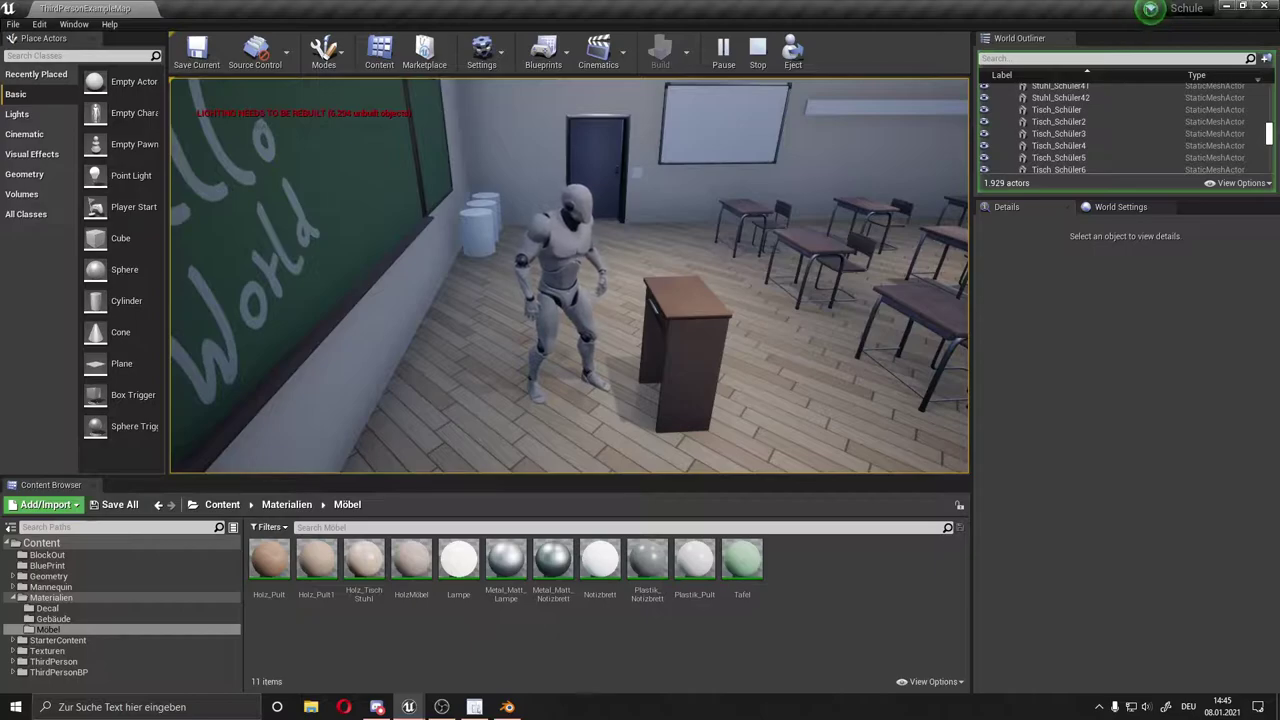
Test-open the drawer with E in play, stop the session, and bring up Pult.blend in Blender
{"action": "key", "text": "e"}
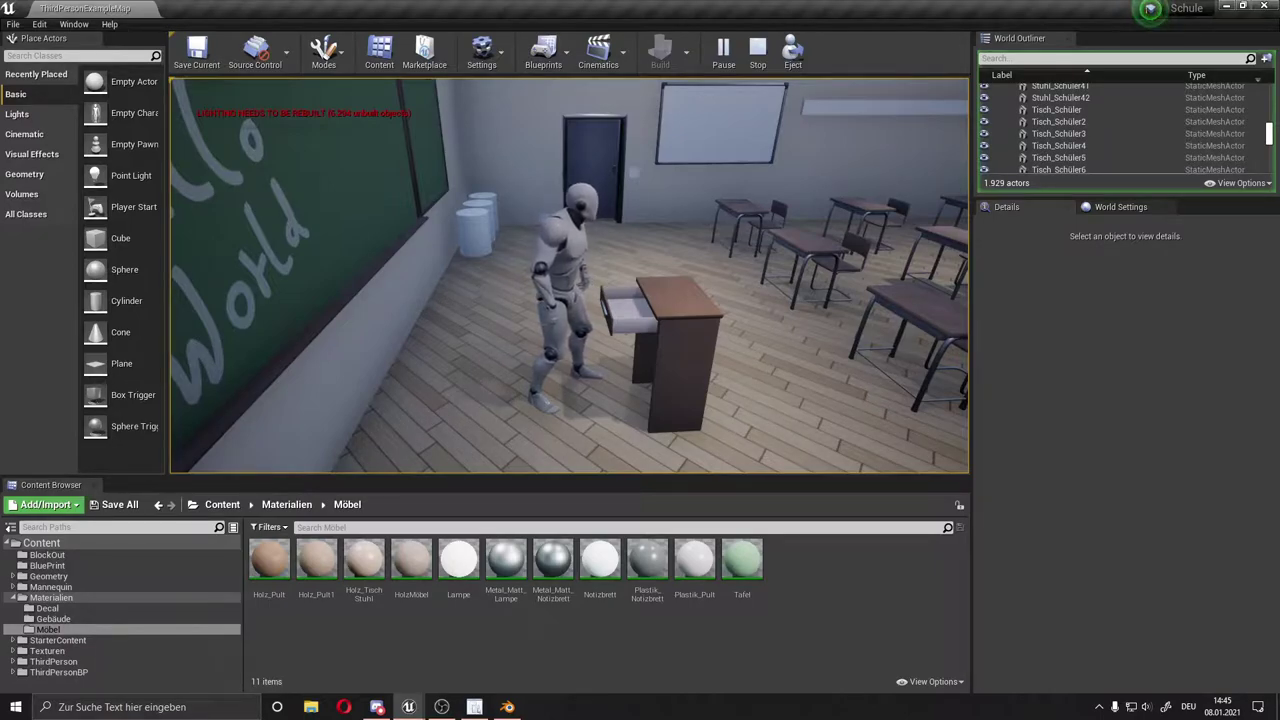
{"action": "key", "text": "w"}
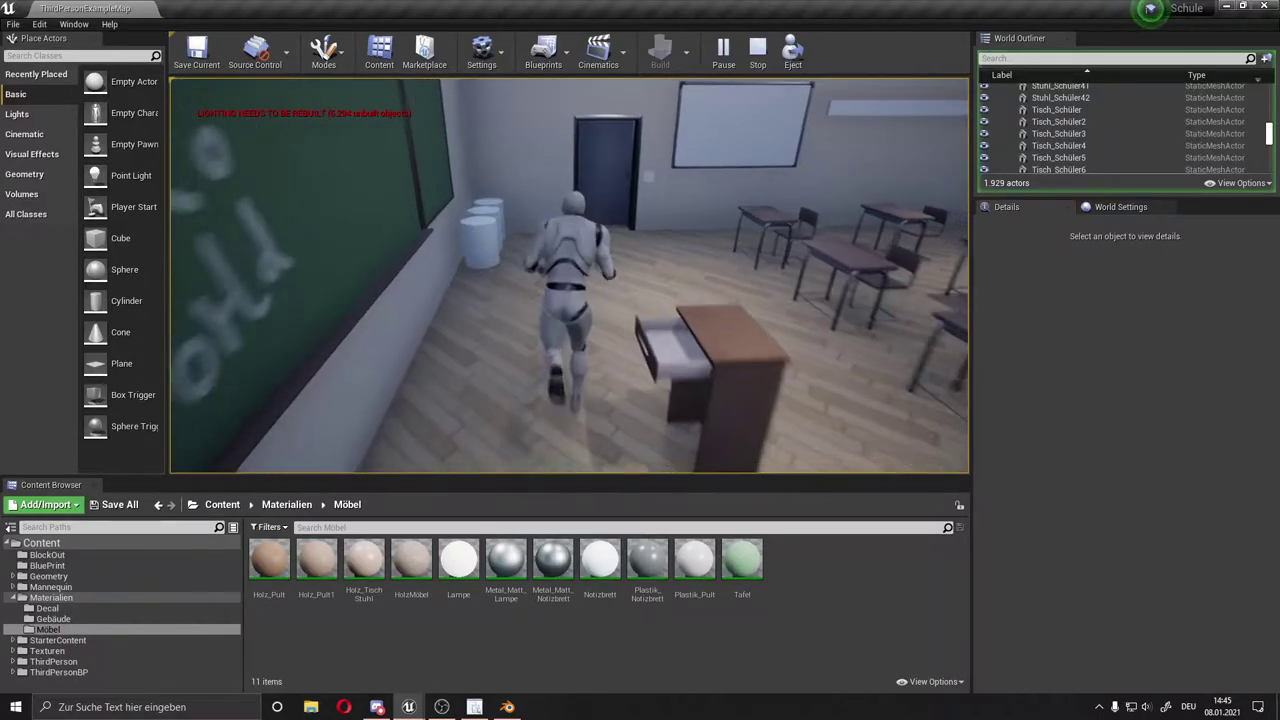
{"action": "key", "text": "s"}
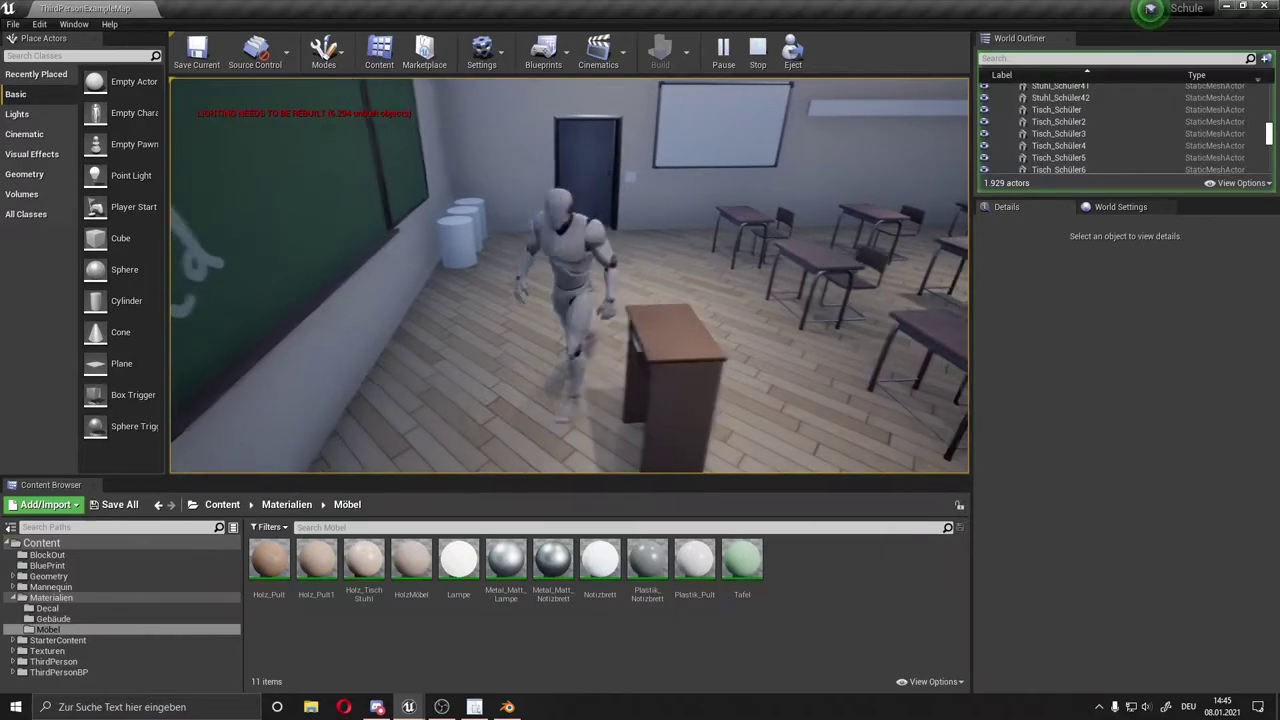
{"action": "key", "text": "Escape"}
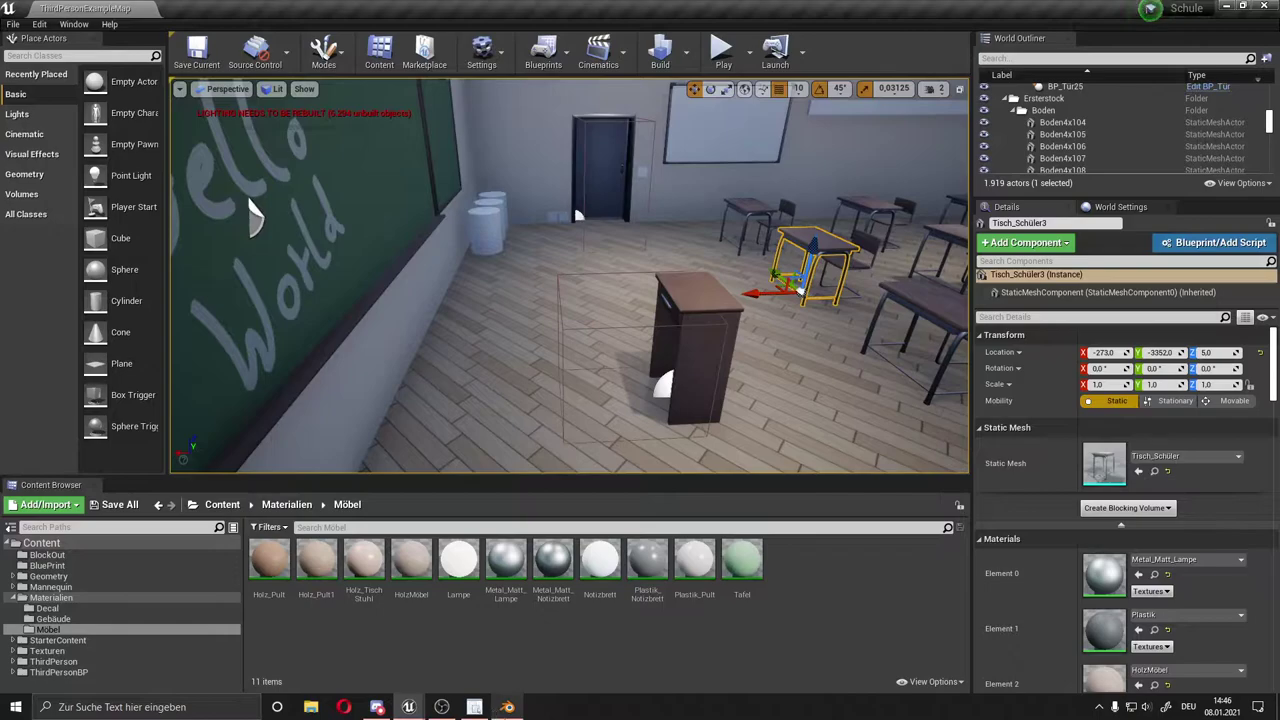
{"action": "left_click", "coordinate": [507, 707]}
{"action": "right_click", "coordinate": [642, 487]}
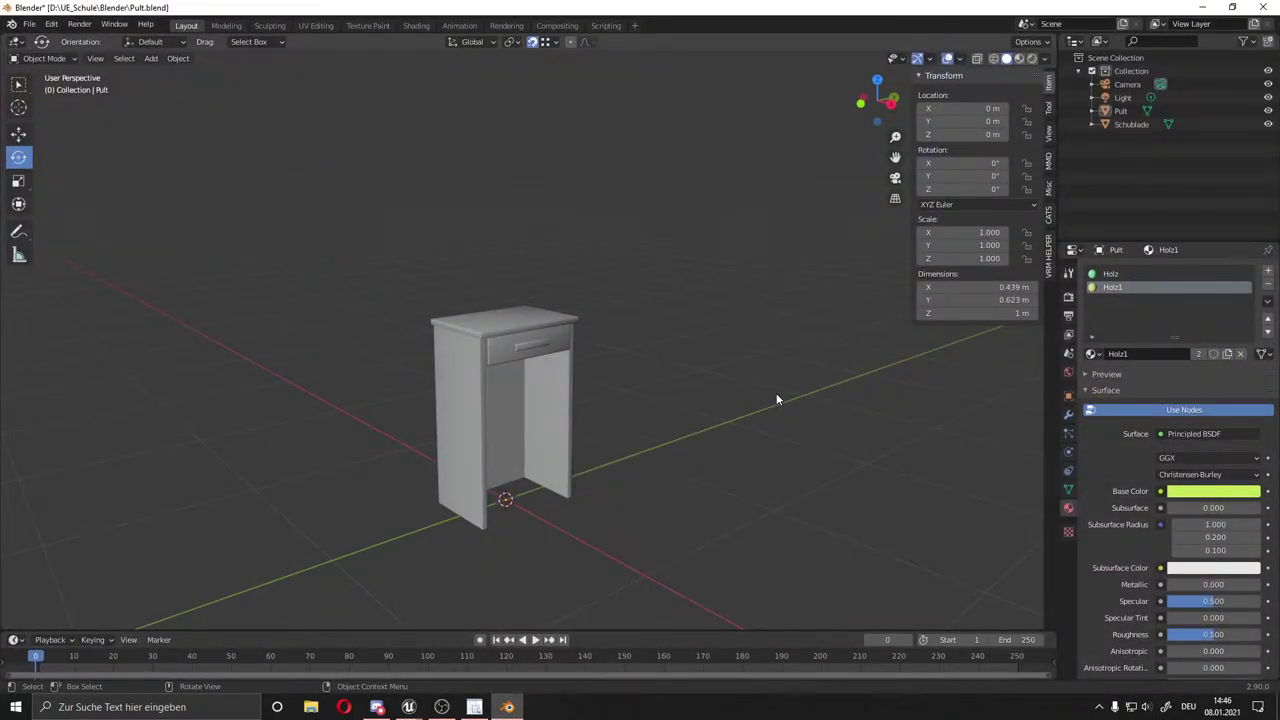
{"action": "scroll", "coordinate": [770, 397], "scroll_direction": "up", "scroll_amount": 1}
{"action": "left_click", "coordinate": [544, 339]}
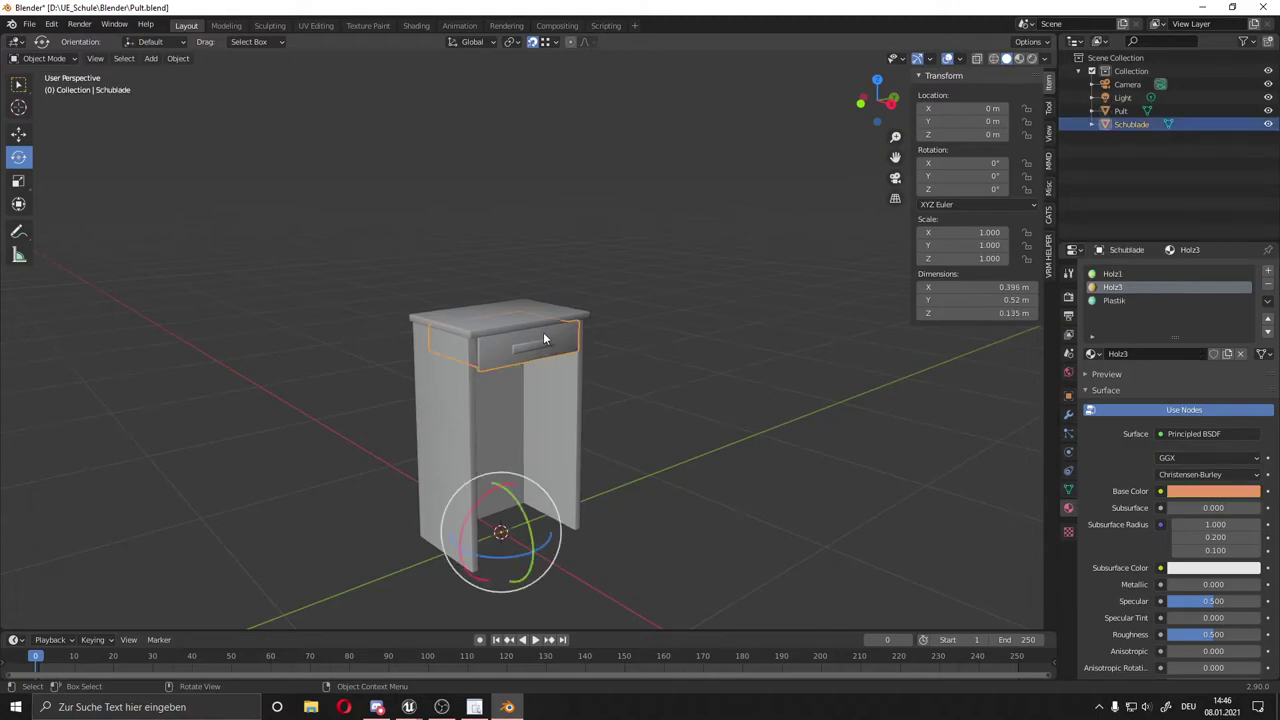
{"action": "key", "text": "w"}
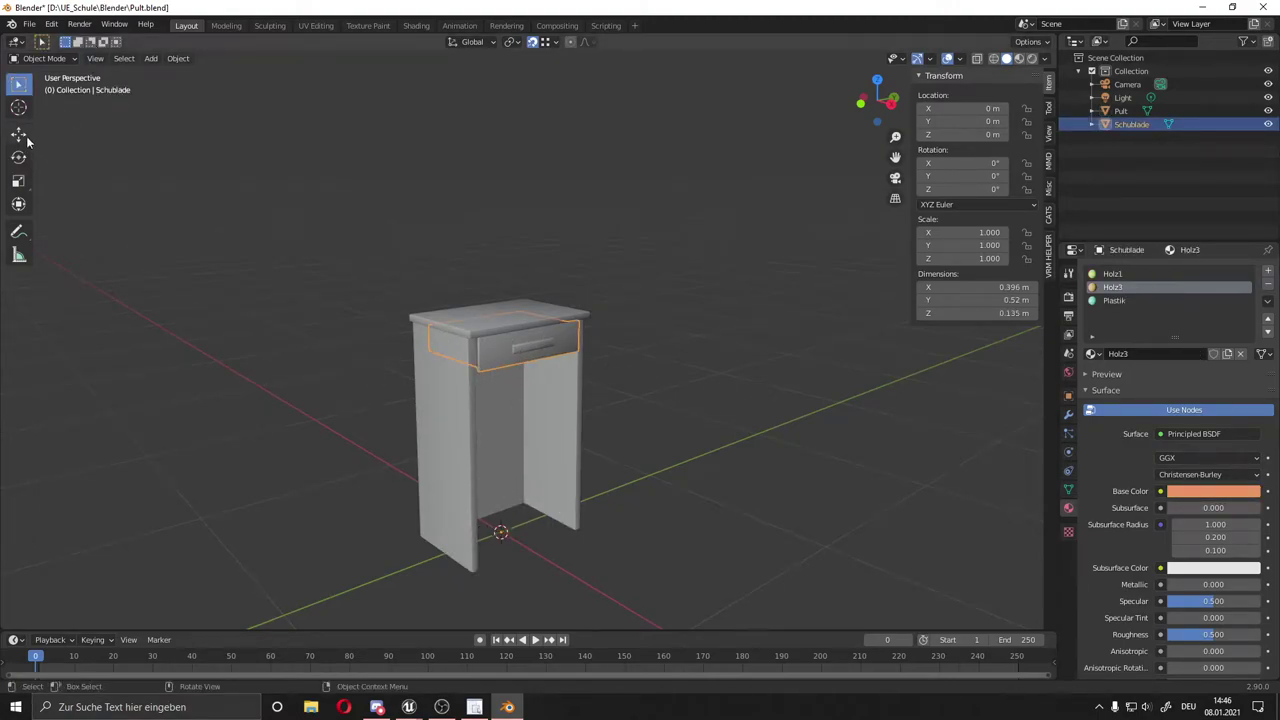
{"action": "key", "text": "shift+space"}
{"action": "key", "text": "g"}
{"action": "left_click_drag", "start_coordinate": [532, 553], "coordinate": [630, 590]}
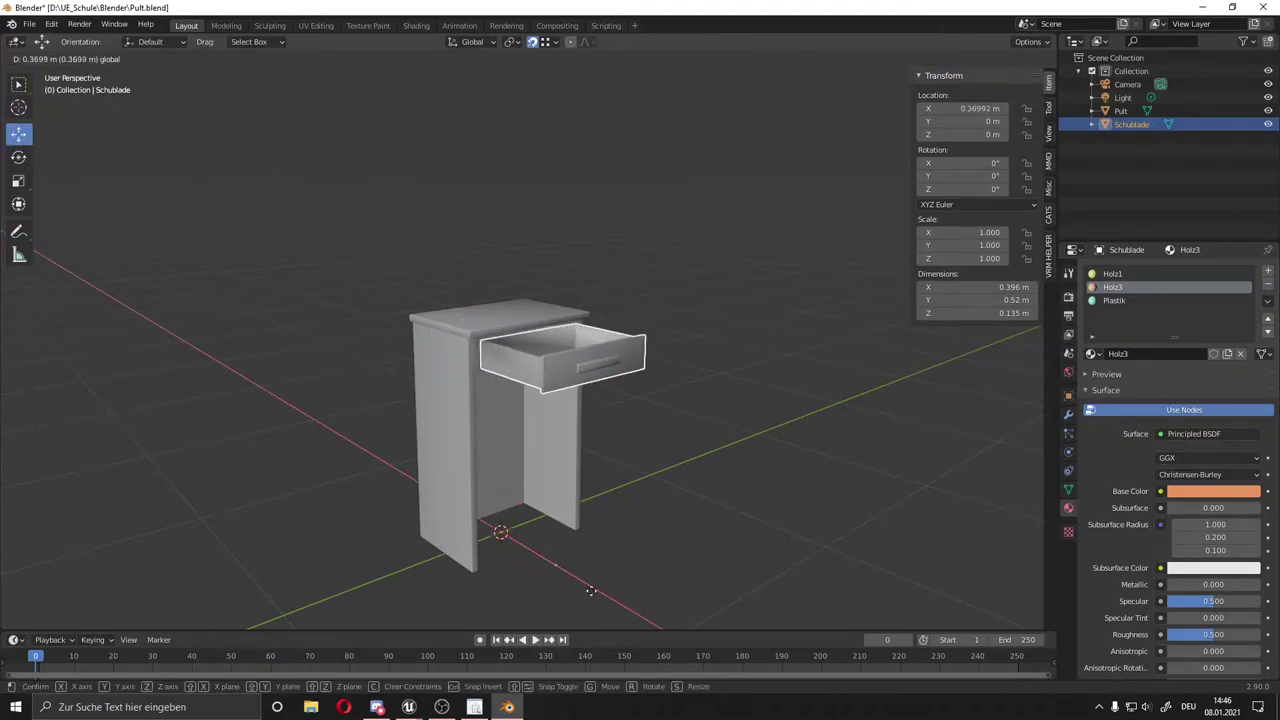
{"action": "right_click", "coordinate": [634, 452]}
{"action": "mouse_move", "coordinate": [708, 484]}
{"action": "middle_mouse_down"}
{"action": "mouse_move", "coordinate": [838, 448]}
{"action": "mouse_move", "coordinate": [794, 394]}
{"action": "middle_mouse_up"}
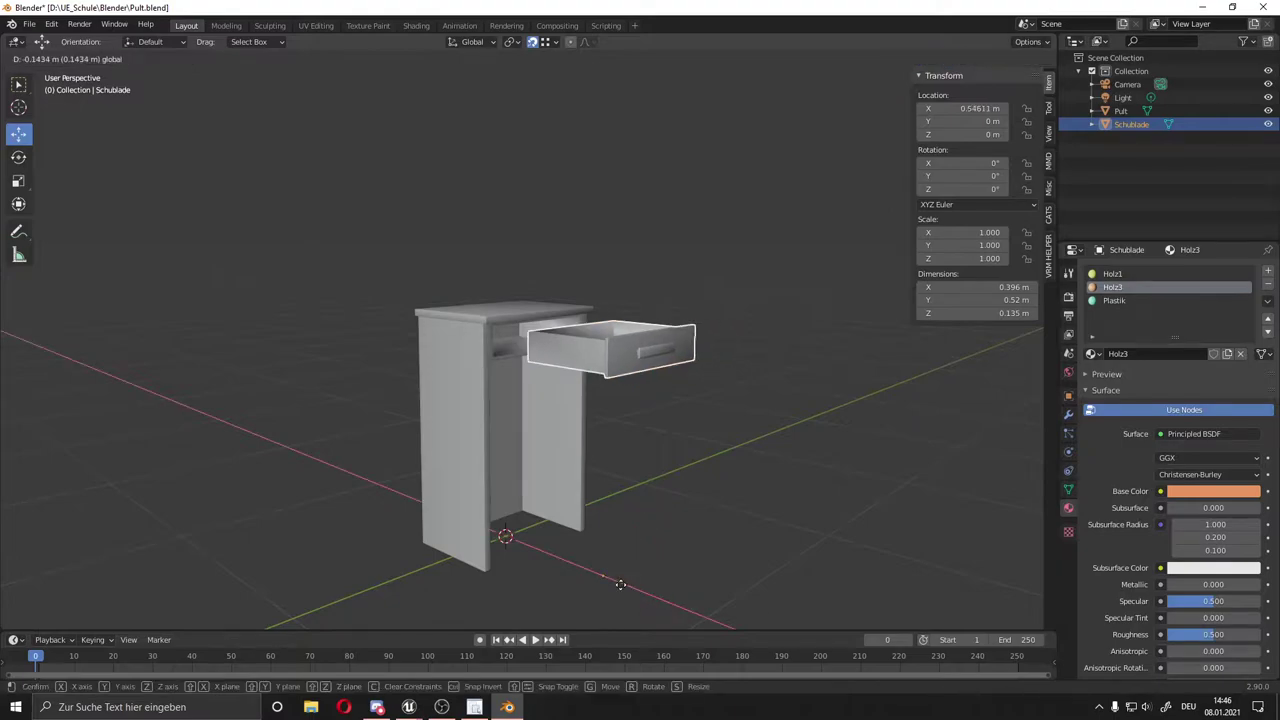
{"action": "left_click_drag", "start_coordinate": [648, 590], "coordinate": [620, 583]}
{"action": "key", "text": "ctrl+z"}
{"action": "key", "text": "ctrl+z"}
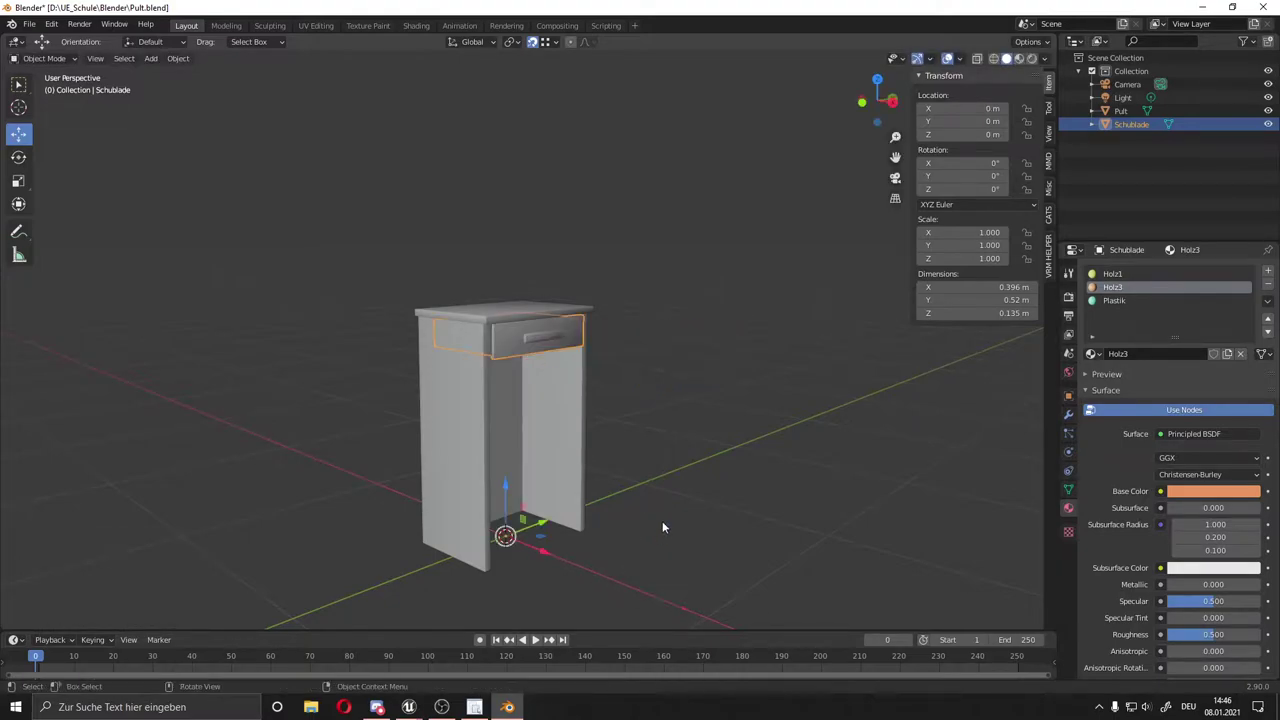
{"action": "mouse_move", "coordinate": [709, 460]}
{"action": "middle_mouse_down"}
{"action": "mouse_move", "coordinate": [673, 470]}
{"action": "mouse_move", "coordinate": [771, 491]}
{"action": "middle_mouse_up"}
{"action": "left_click", "coordinate": [658, 547]}
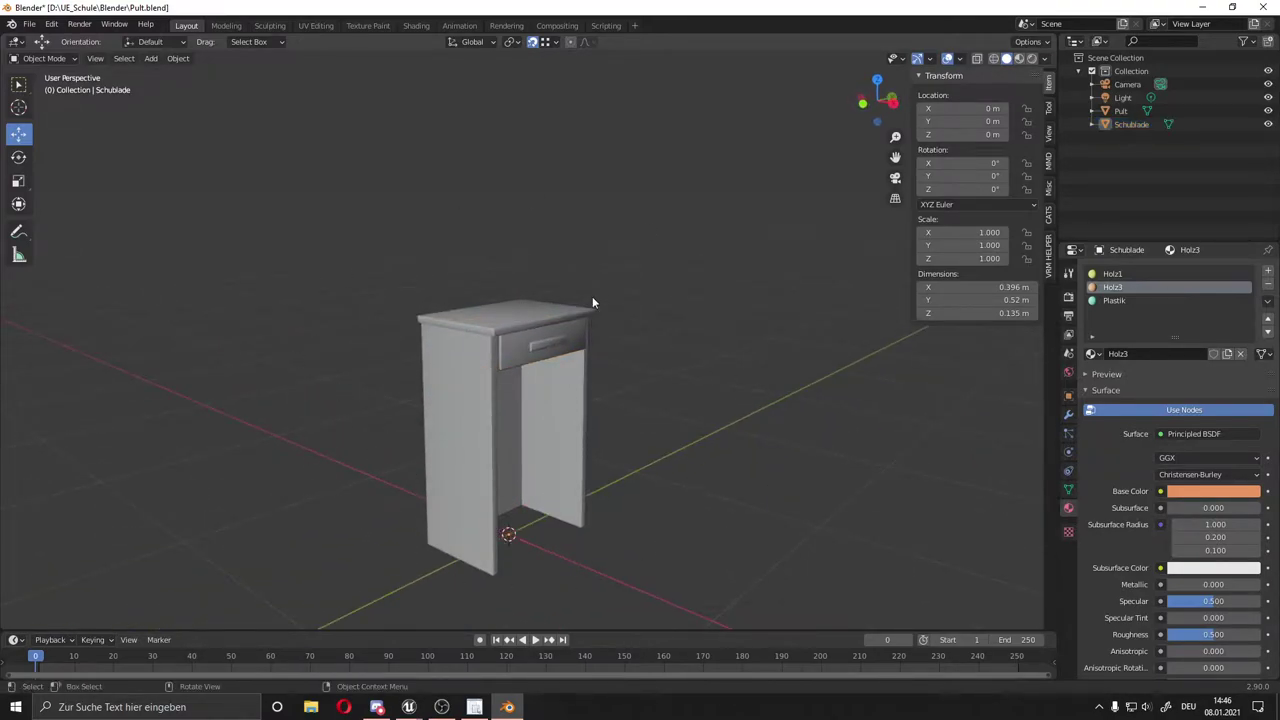
{"action": "left_click", "coordinate": [532, 344]}
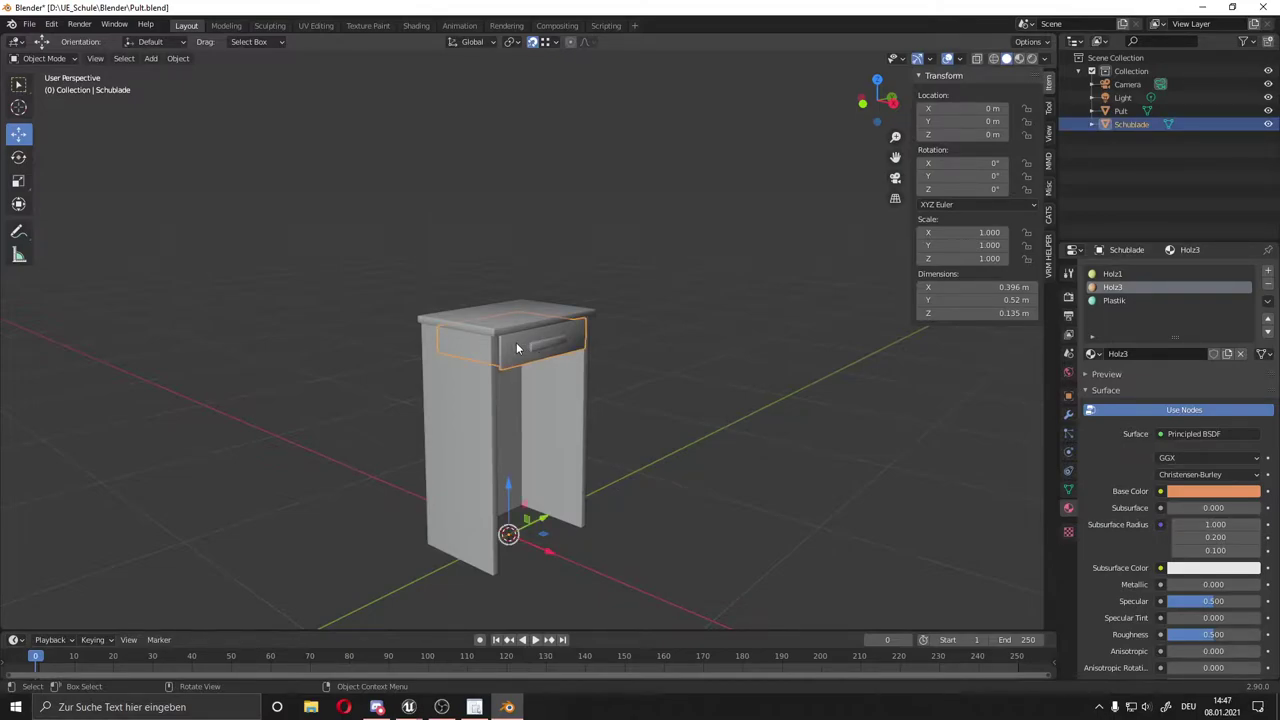
{"action": "left_click_drag", "start_coordinate": [510, 485], "coordinate": [516, 77]}
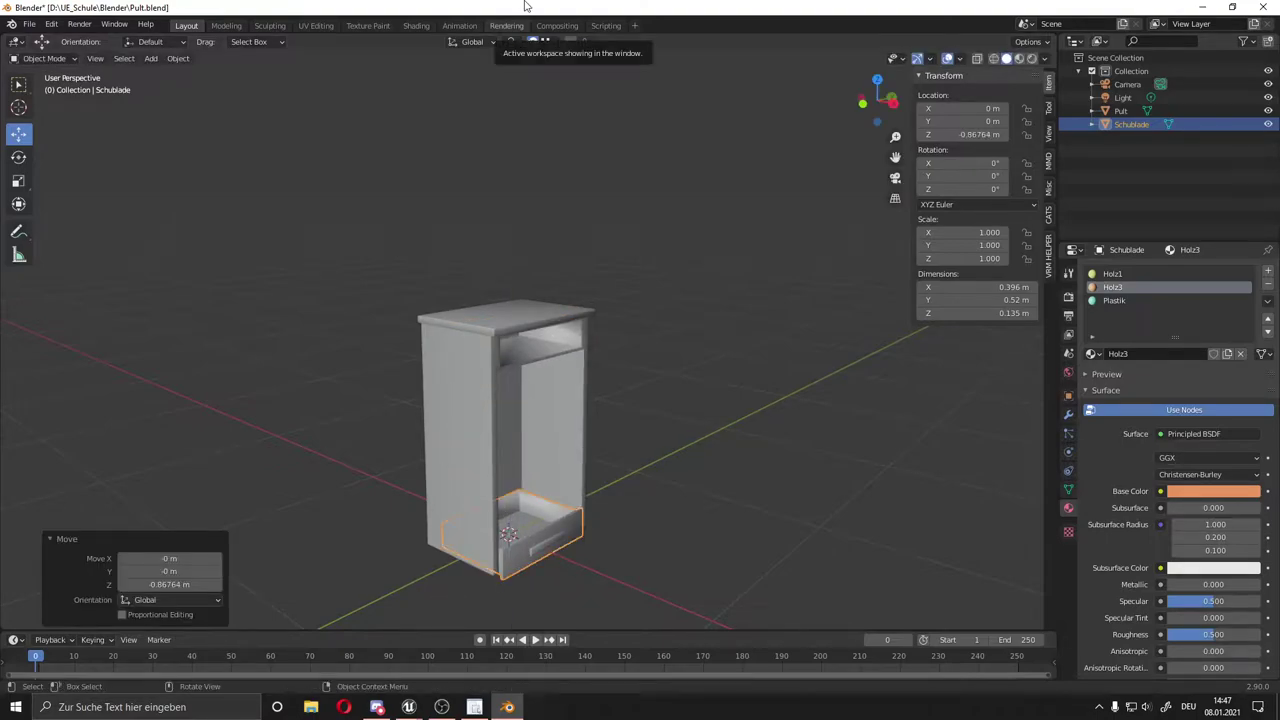
{"action": "key", "text": "ctrl+z"}
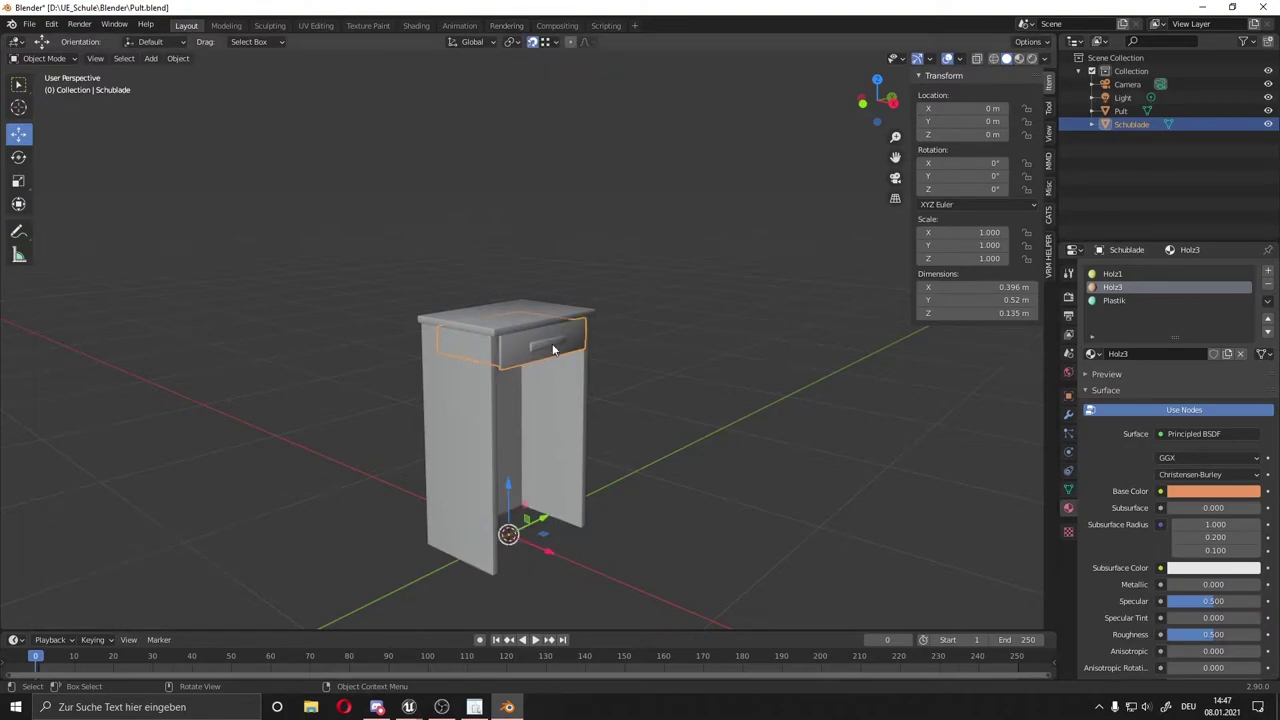
{"action": "middle_click_drag", "start_coordinate": [657, 473], "coordinate": [451, 517]}
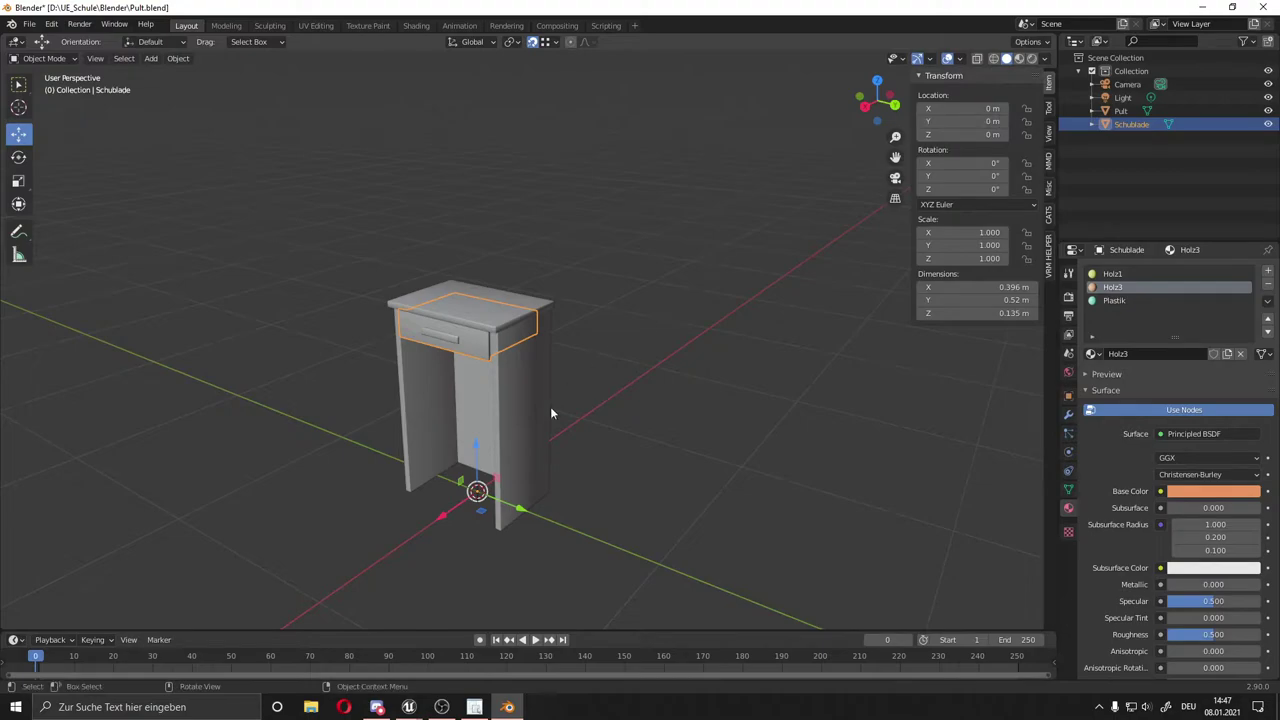
{"action": "mouse_move", "coordinate": [447, 517]}
{"action": "left_mouse_down"}
{"action": "mouse_move", "coordinate": [348, 567]}
{"action": "mouse_move", "coordinate": [516, 422]}
{"action": "left_mouse_up"}
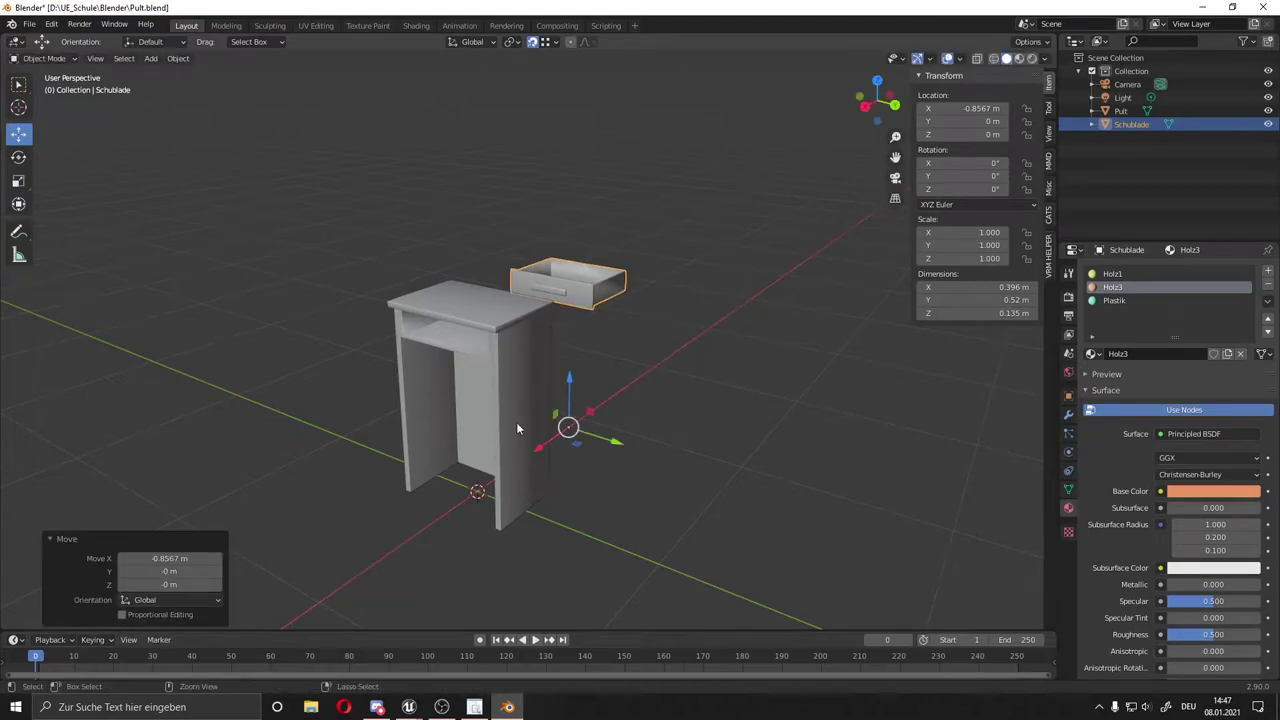
{"action": "key", "text": "ctrl+z"}
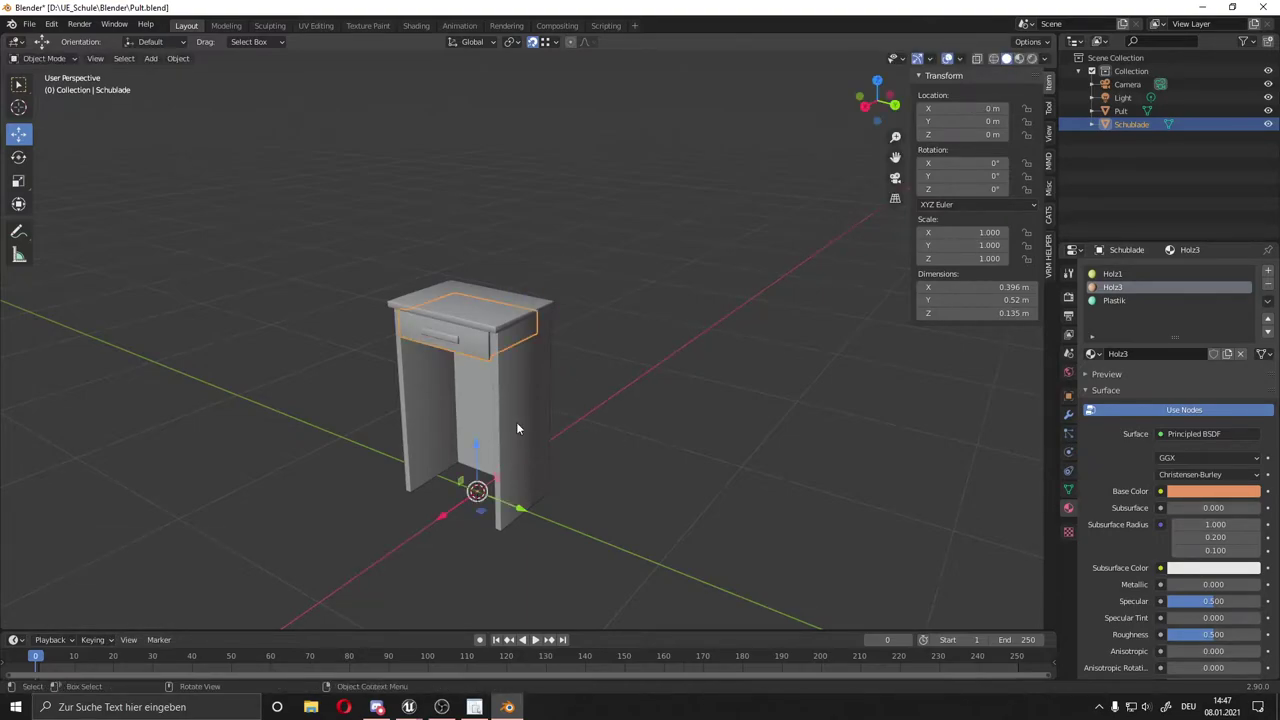
{"action": "mouse_move", "coordinate": [516, 428]}
{"action": "middle_mouse_down"}
{"action": "mouse_move", "coordinate": [656, 427]}
{"action": "mouse_move", "coordinate": [700, 465]}
{"action": "middle_mouse_up"}
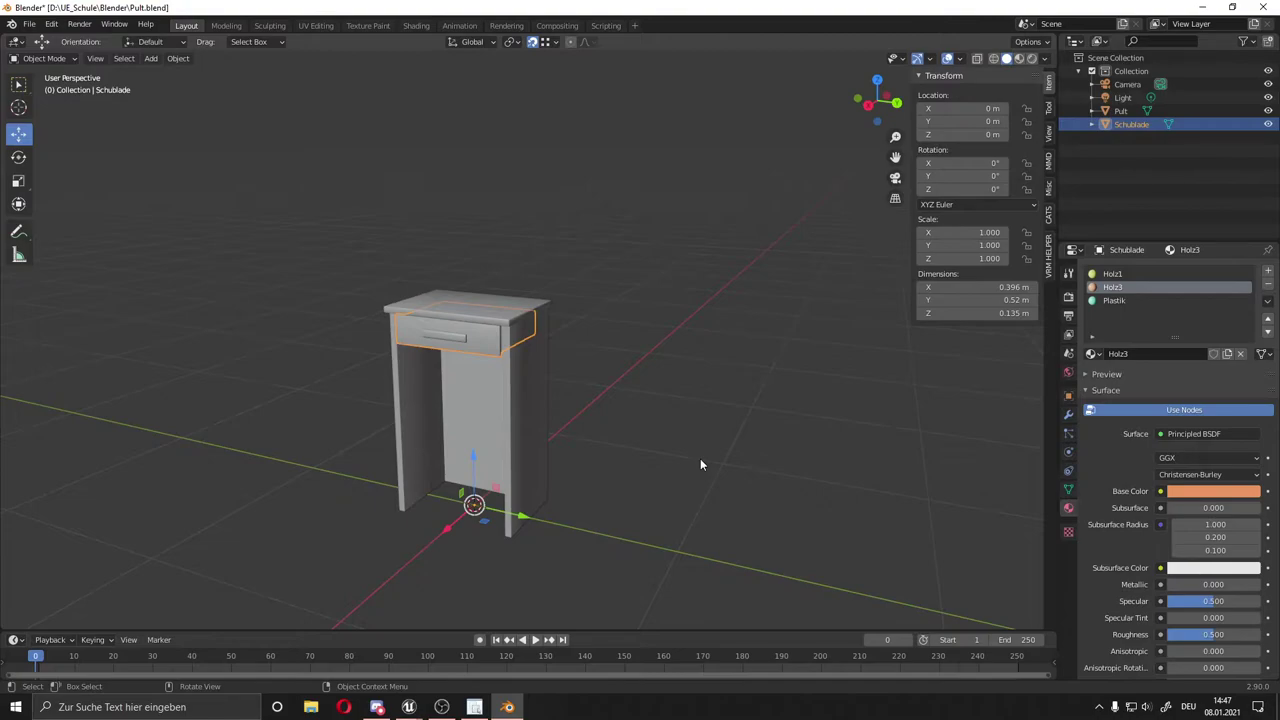
{"action": "left_click", "coordinate": [675, 472]}
{"action": "scroll", "coordinate": [665, 460], "scroll_direction": "up", "scroll_amount": 2}
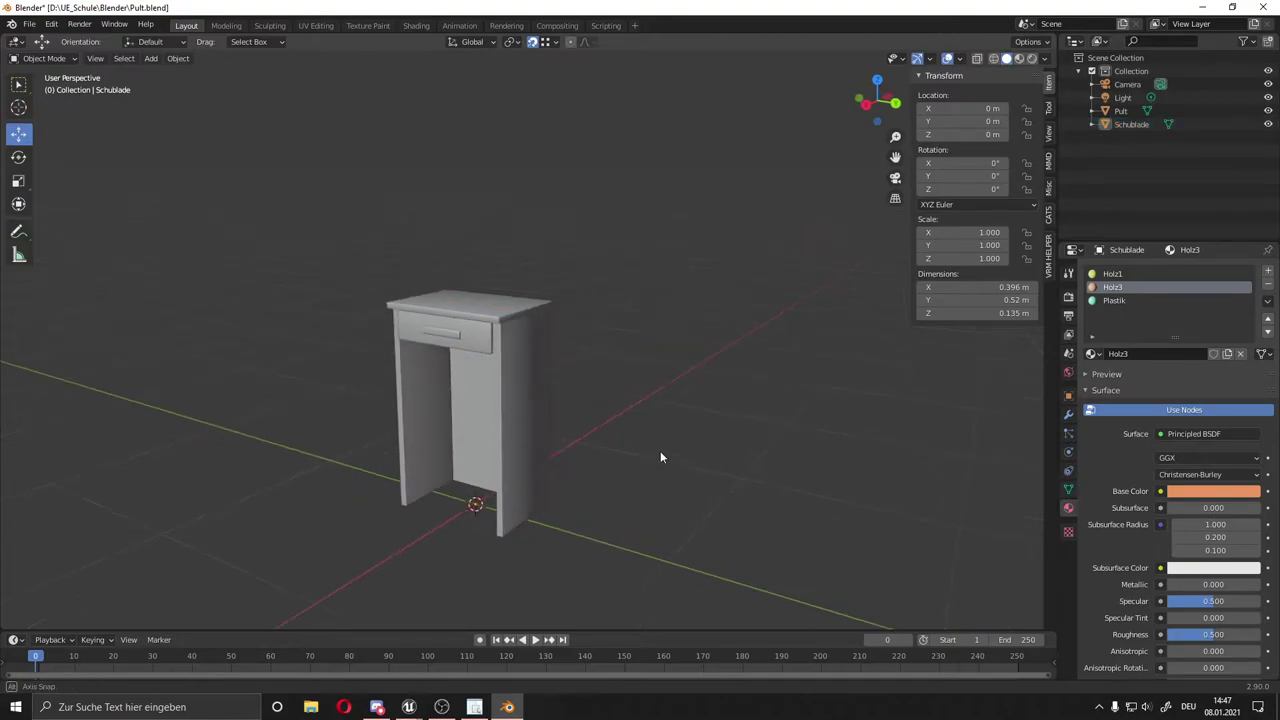
{"action": "middle_click_drag", "start_coordinate": [660, 451], "coordinate": [556, 364]}
{"action": "left_click", "coordinate": [448, 355]}
{"action": "left_click", "coordinate": [448, 355]}
{"action": "left_click", "coordinate": [631, 385]}
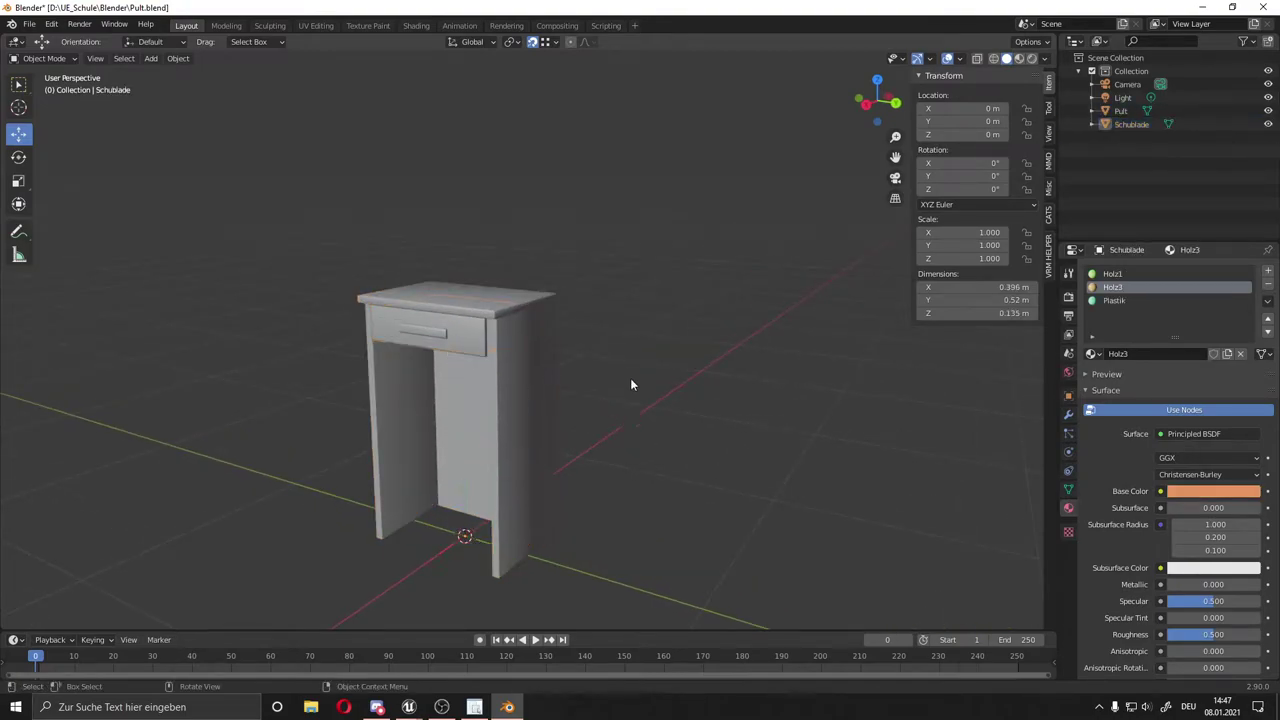
{"action": "left_click", "coordinate": [446, 327]}
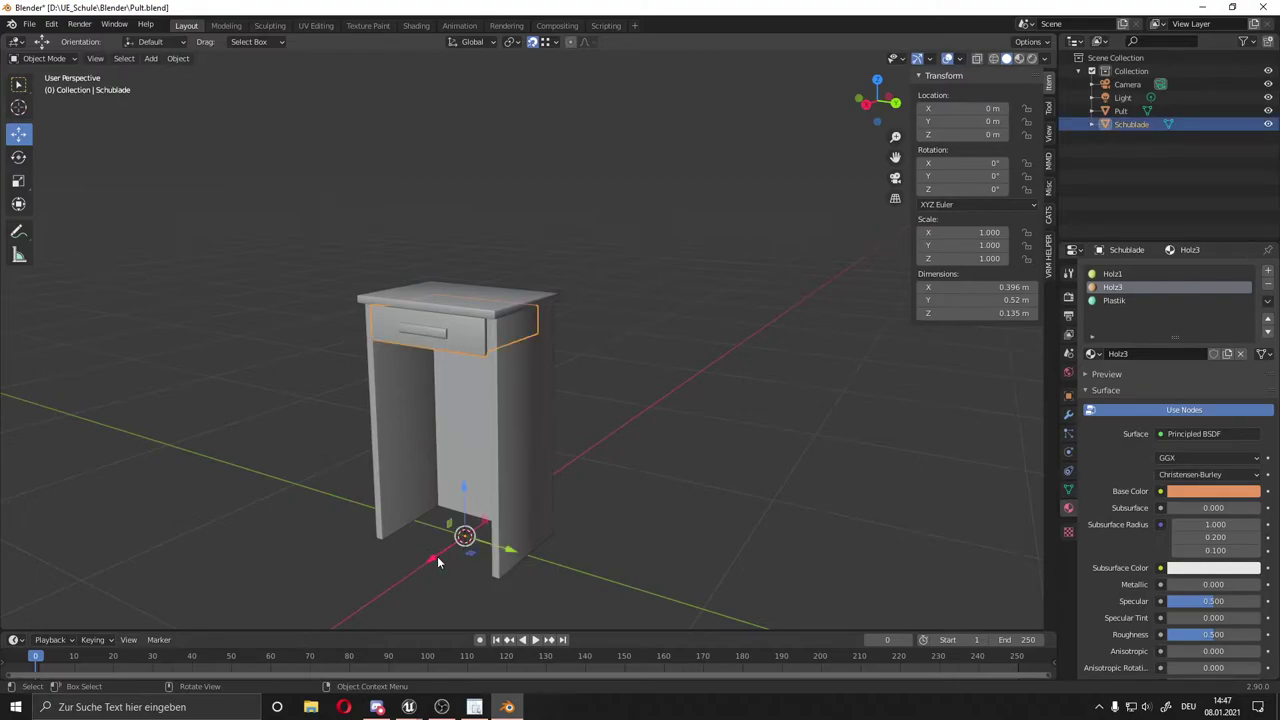
{"action": "left_click_drag", "start_coordinate": [437, 562], "coordinate": [420, 570]}
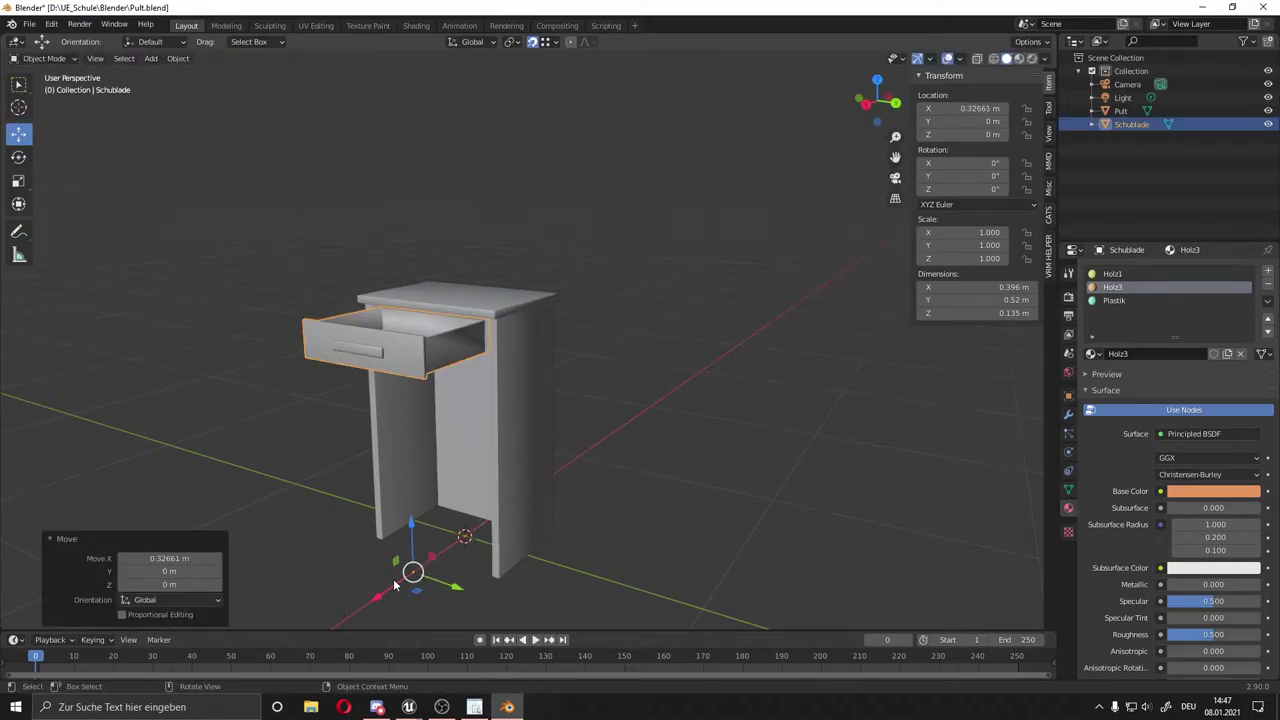
{"action": "key", "text": "ctrl+z"}
{"action": "key", "text": "ctrl+z"}
{"action": "key", "text": "ctrl+z"}
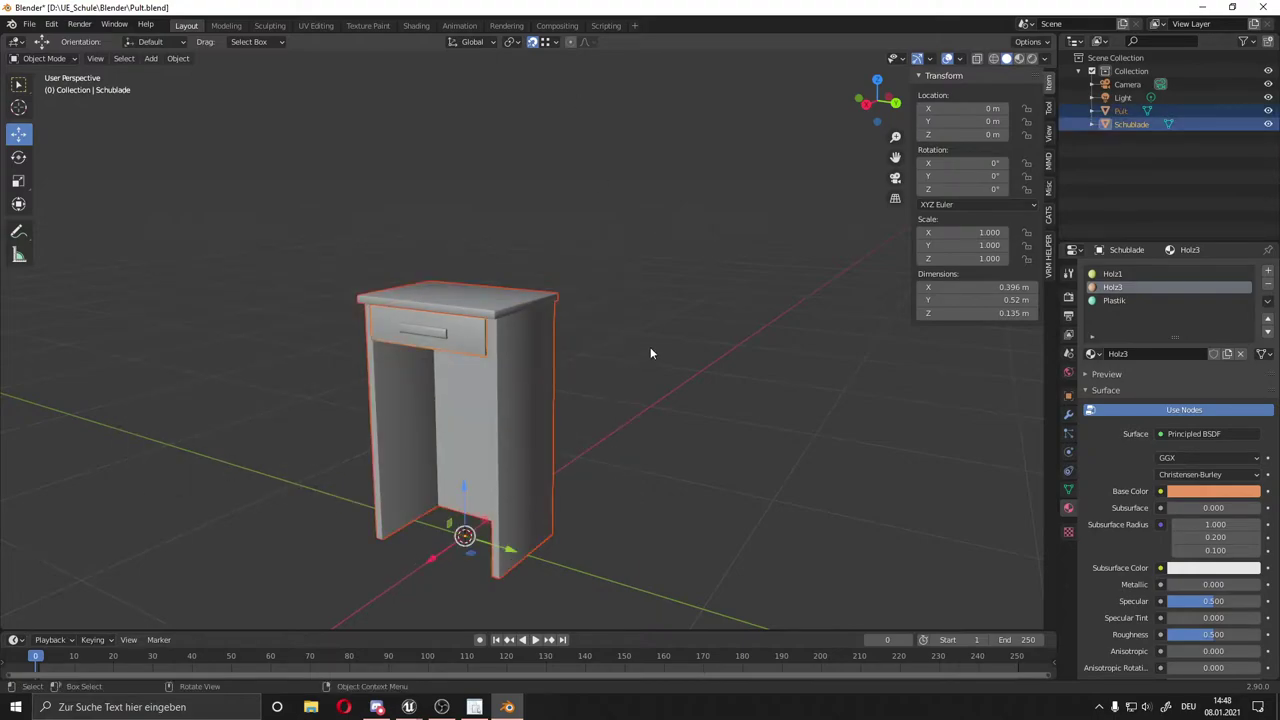
{"action": "left_click", "coordinate": [664, 461]}
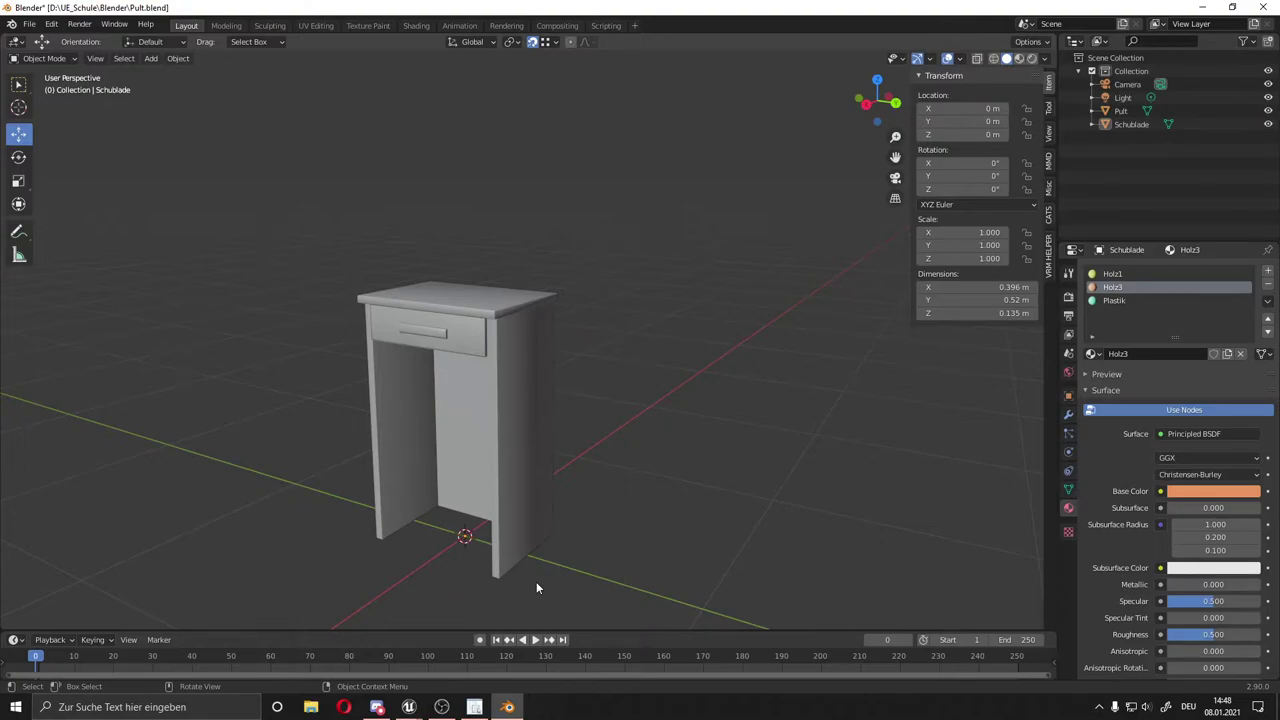
{"action": "left_click", "coordinate": [422, 318]}
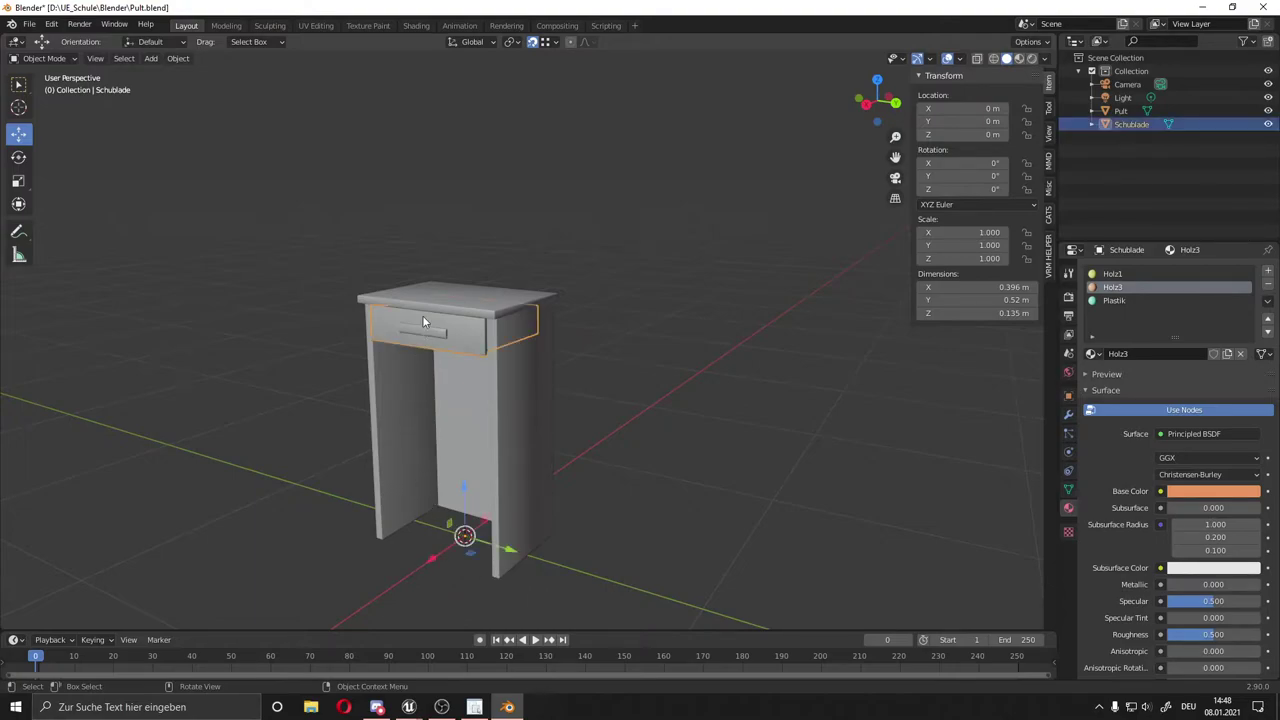
{"action": "left_click", "coordinate": [497, 310]}
{"action": "left_click", "coordinate": [679, 320]}
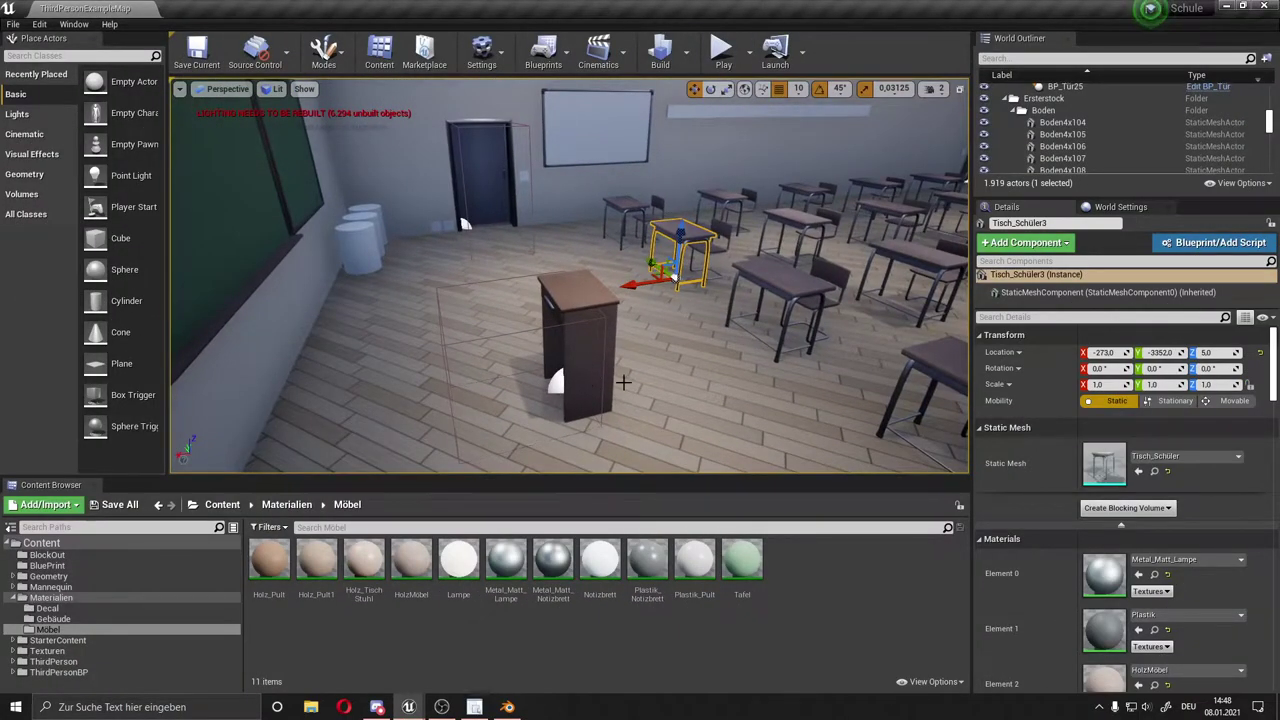
Look around the classroom viewport, selecting the floor Boden20x12 along the way
{"action": "right_click_drag", "start_coordinate": [651, 374], "coordinate": [596, 403]}
{"action": "left_click", "coordinate": [643, 372]}
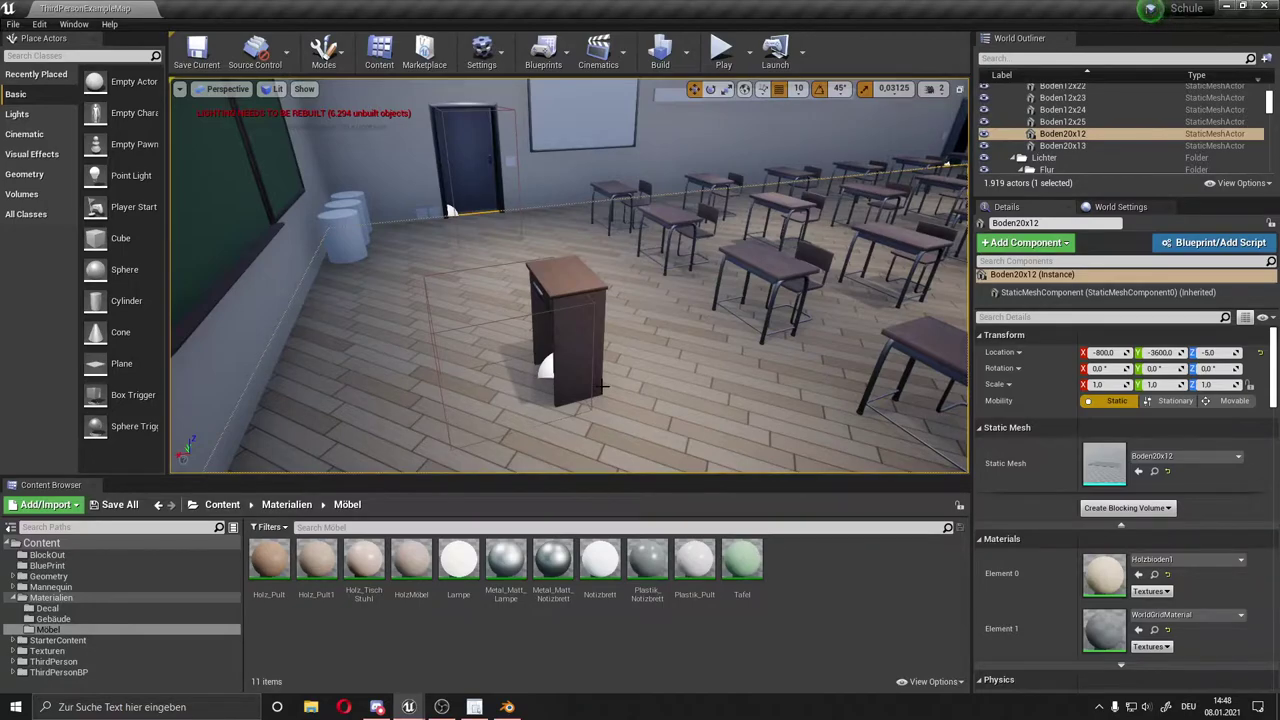
{"action": "right_click_drag", "start_coordinate": [596, 403], "coordinate": [620, 380]}
{"action": "right_click_drag", "start_coordinate": [407, 263], "coordinate": [654, 383]}
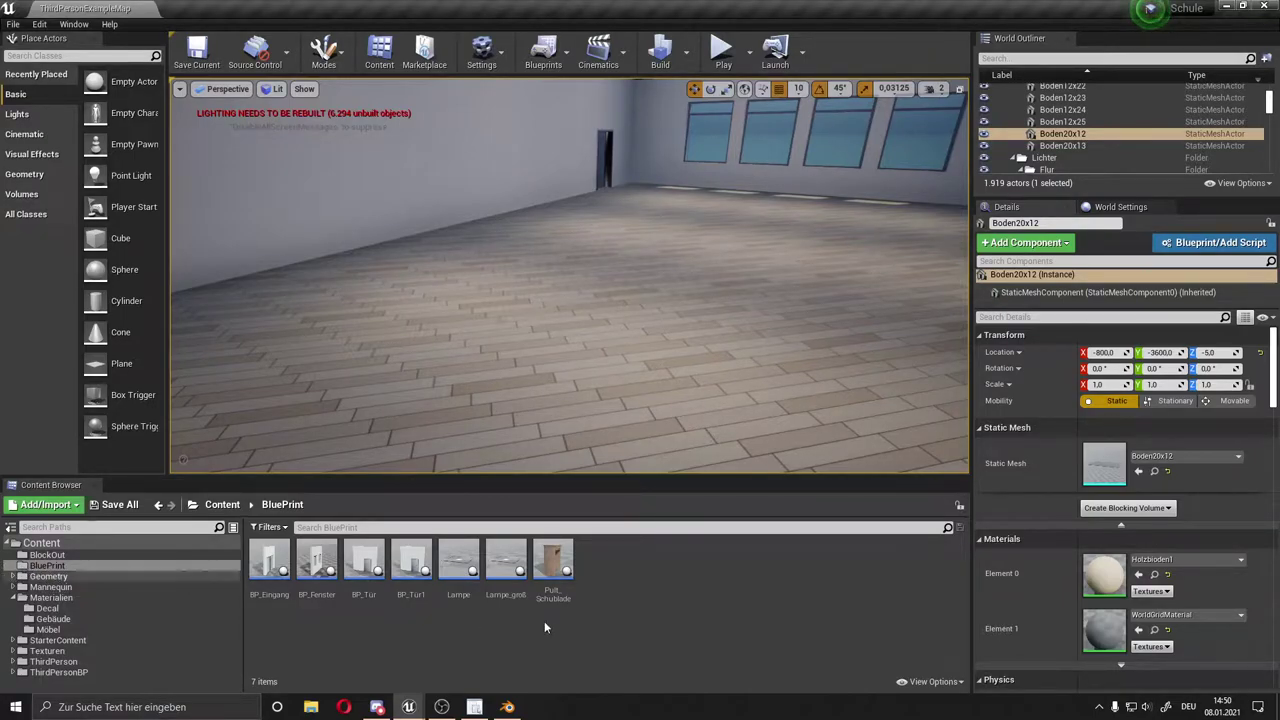
Create a new Blueprint class based on Actor, name it Pult, and open it for editing
{"action": "right_click", "coordinate": [657, 577]}
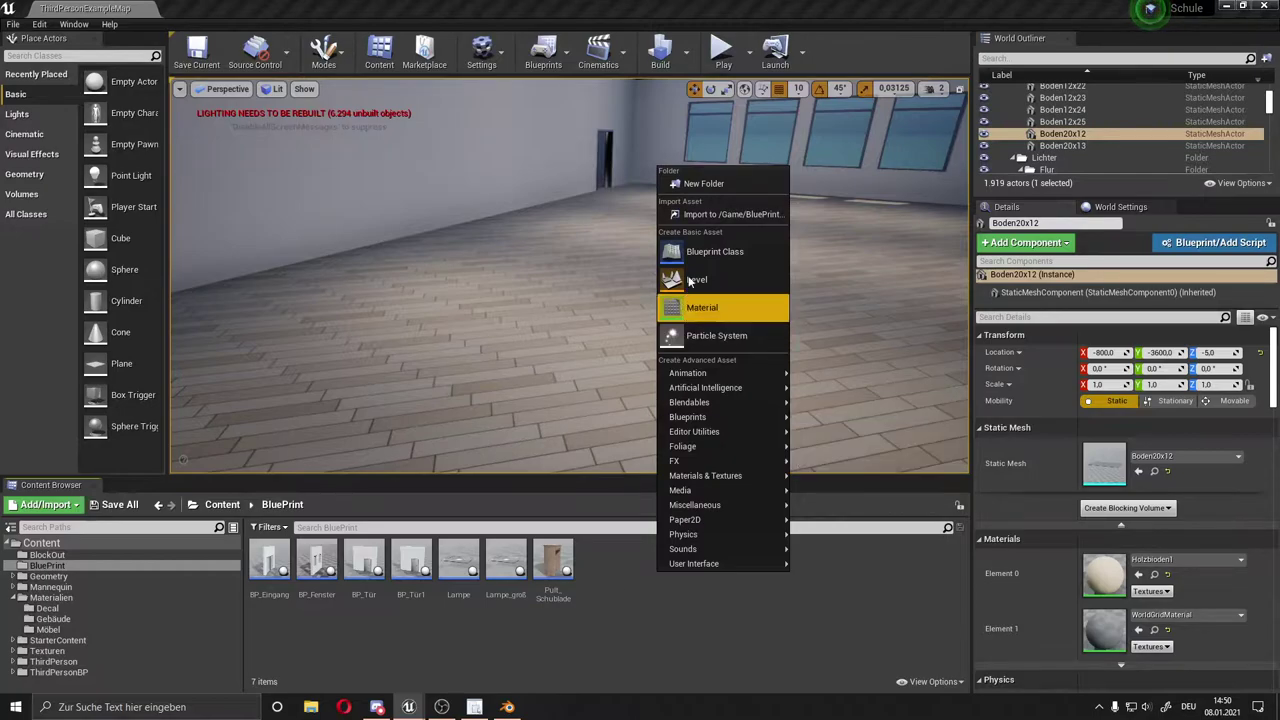
{"action": "left_click", "coordinate": [725, 251]}
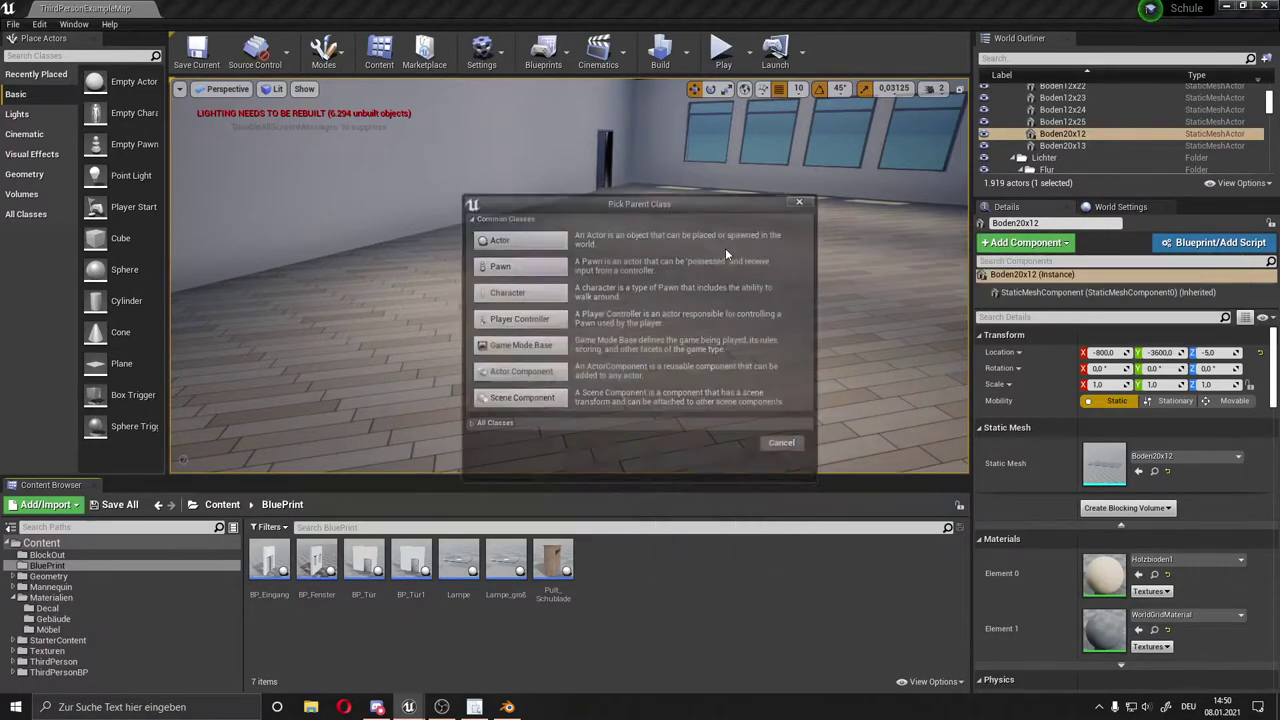
{"action": "left_click", "coordinate": [516, 242]}
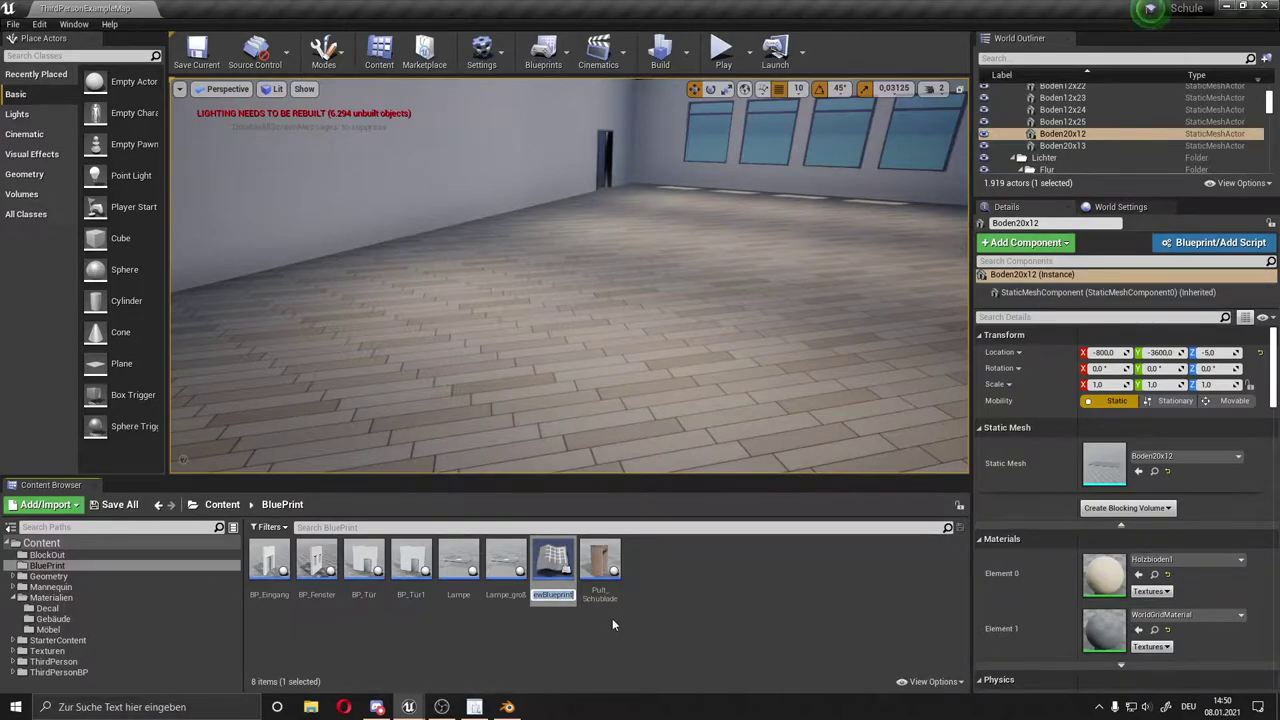
{"action": "type", "text": "Pult"}
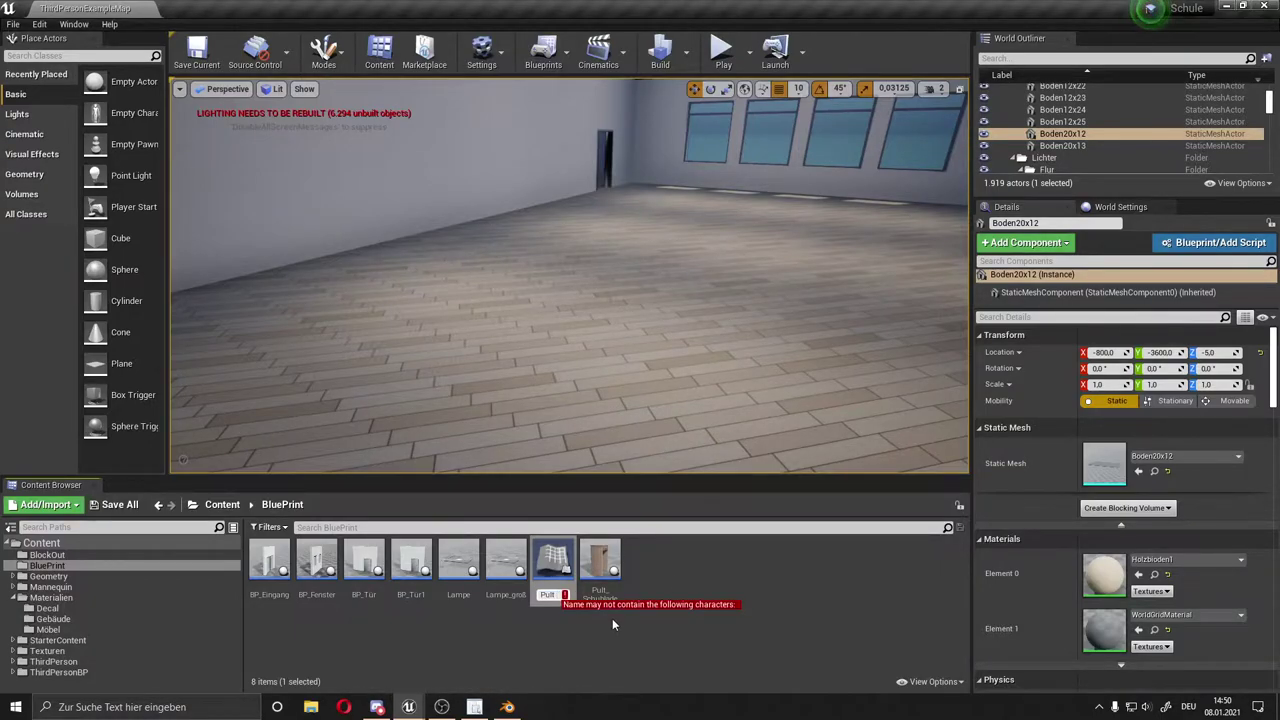
{"action": "key", "text": "BackSpace"}
{"action": "key", "text": "Return"}
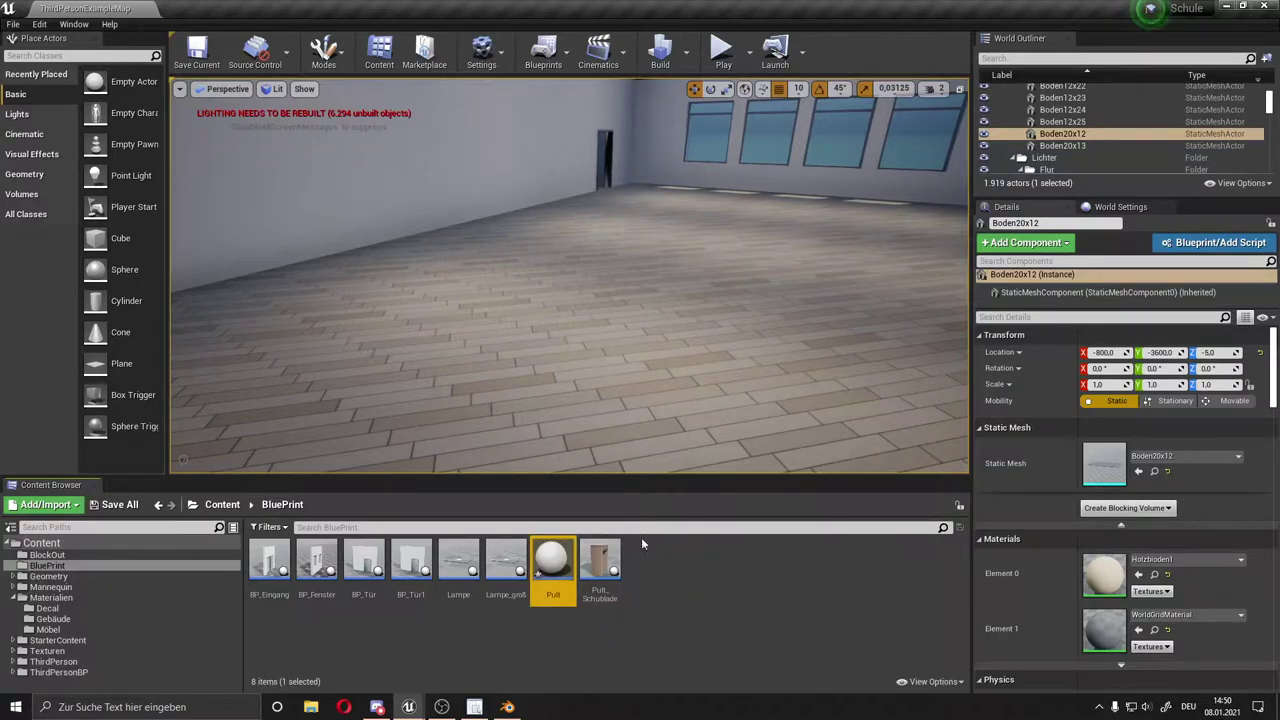
{"action": "double_click", "coordinate": [546, 556]}
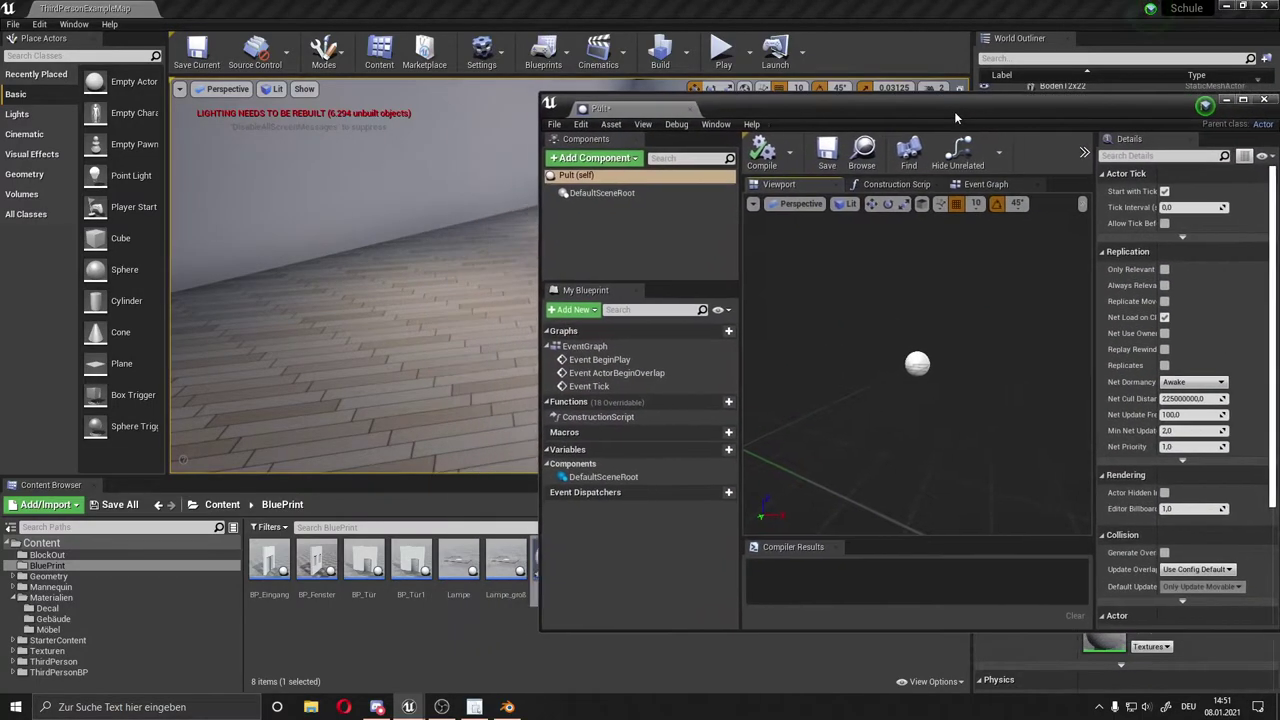
Move and enlarge the Blueprint editor window, toggling it between maximized and windowed
{"action": "left_click_drag", "start_coordinate": [954, 111], "coordinate": [607, 88]}
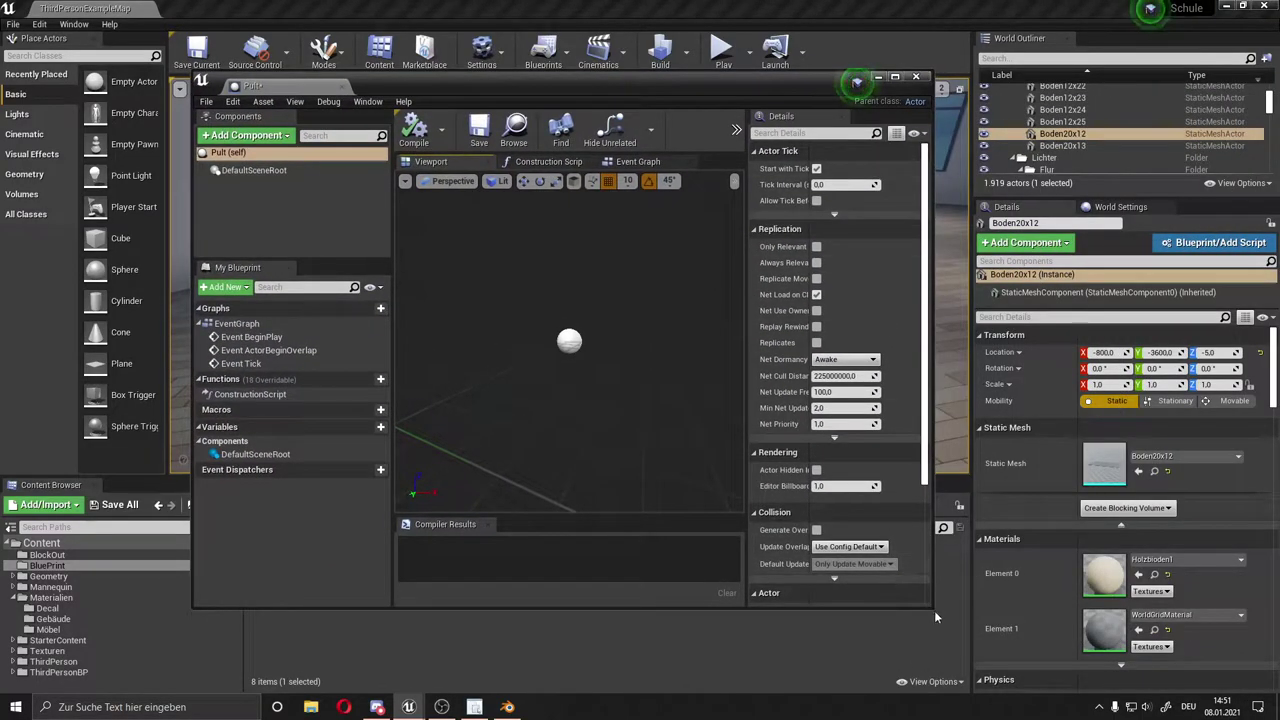
{"action": "left_click_drag", "start_coordinate": [935, 617], "coordinate": [990, 655]}
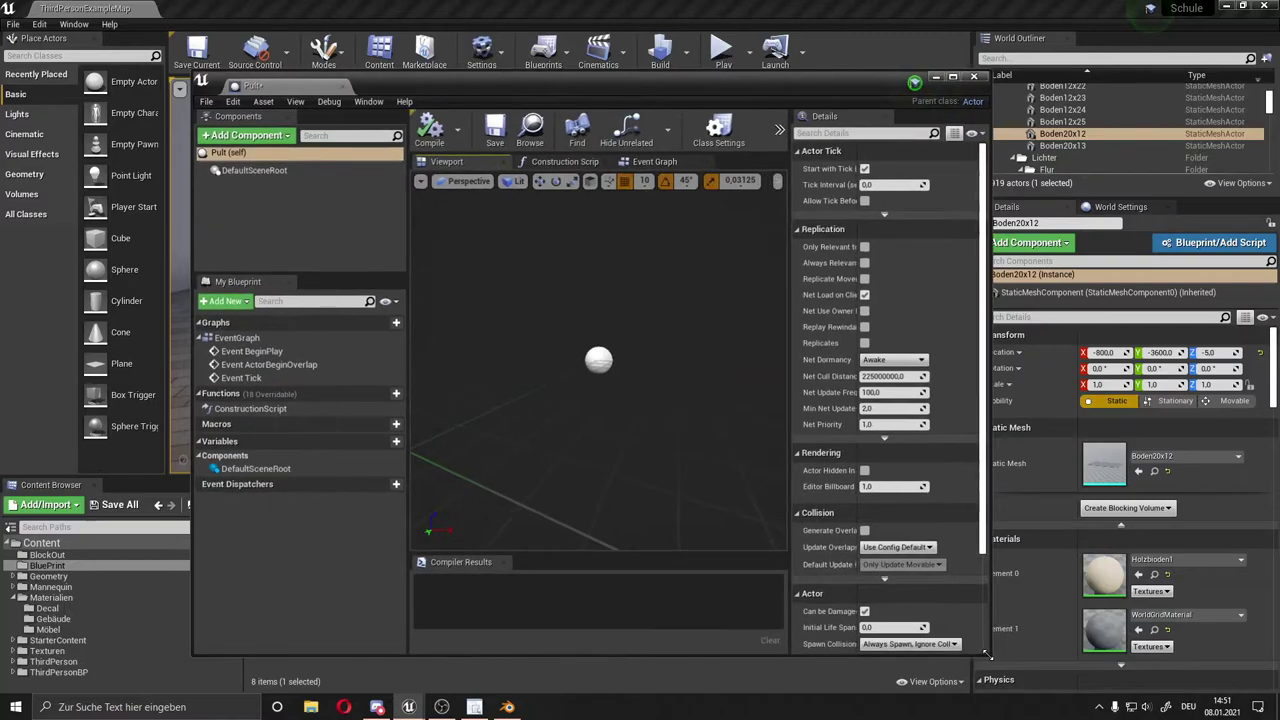
{"action": "double_click", "coordinate": [582, 73]}
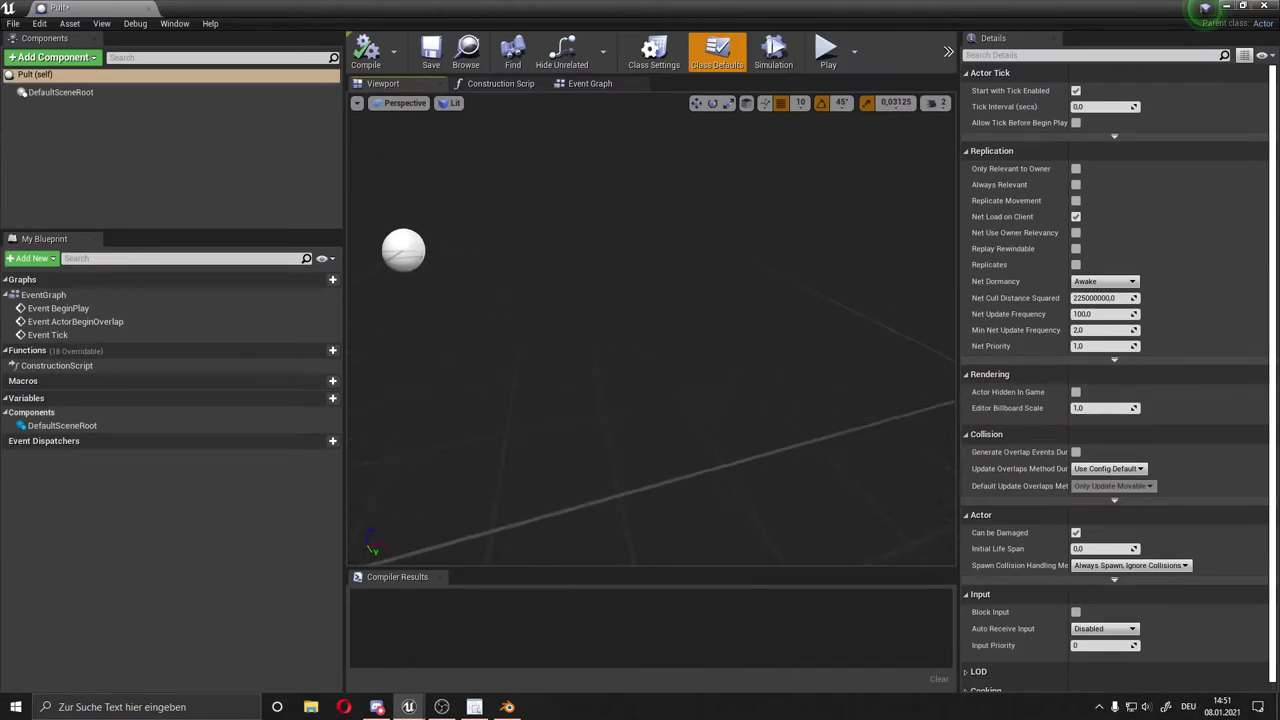
{"action": "double_click", "coordinate": [680, 10]}
{"action": "double_click", "coordinate": [665, 14]}
{"action": "double_click", "coordinate": [653, 17]}
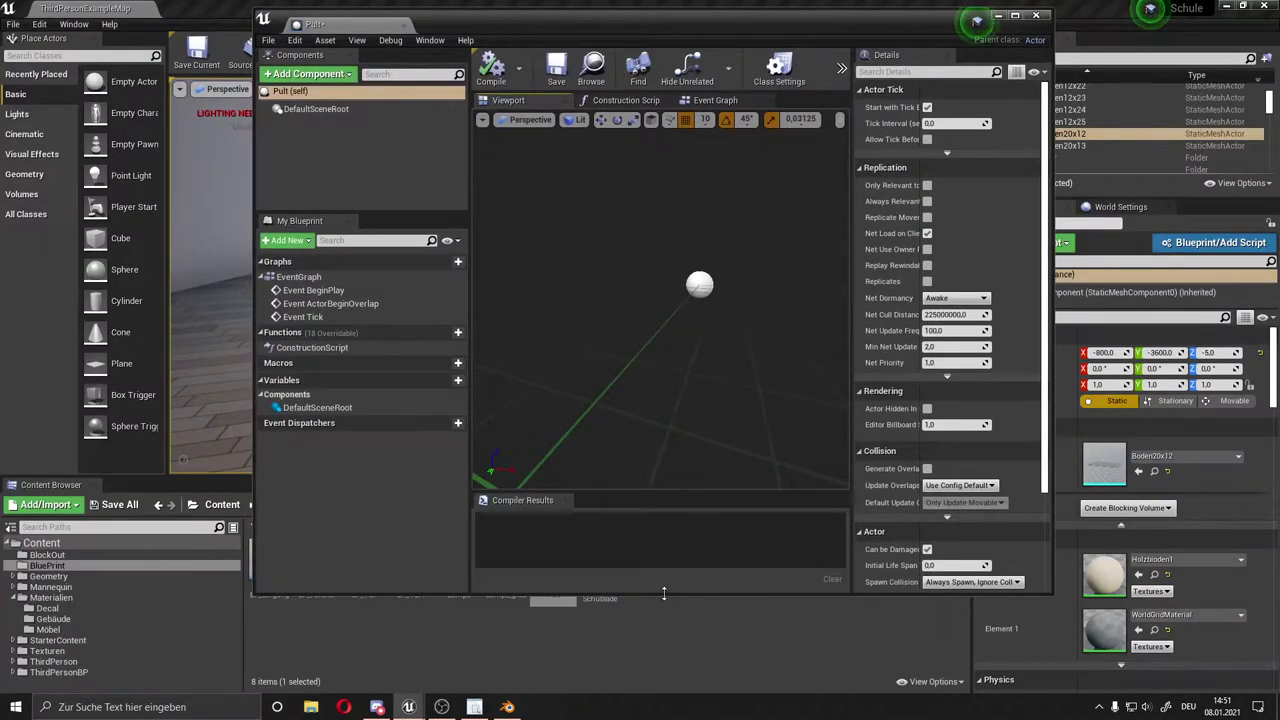
Shorten and widen the editor window to reveal the assets, then show the Geometry folder
{"action": "left_click_drag", "start_coordinate": [663, 593], "coordinate": [663, 546]}
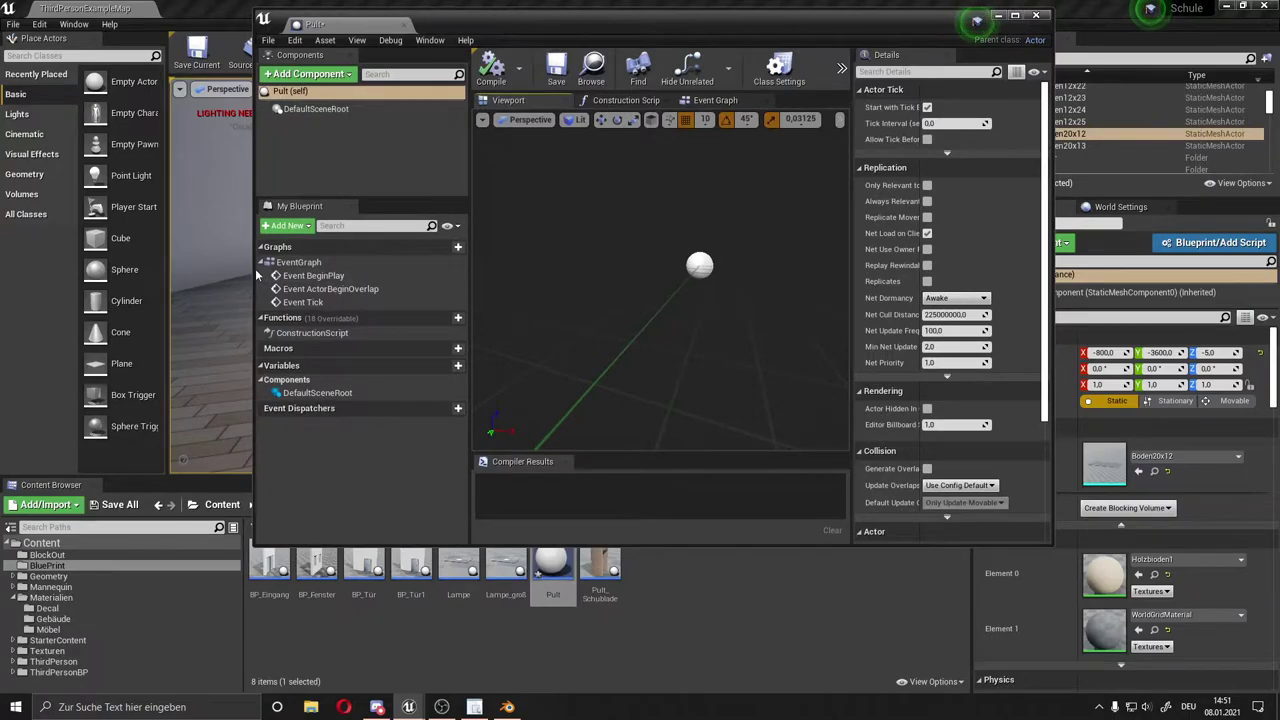
{"action": "left_click_drag", "start_coordinate": [256, 275], "coordinate": [80, 262]}
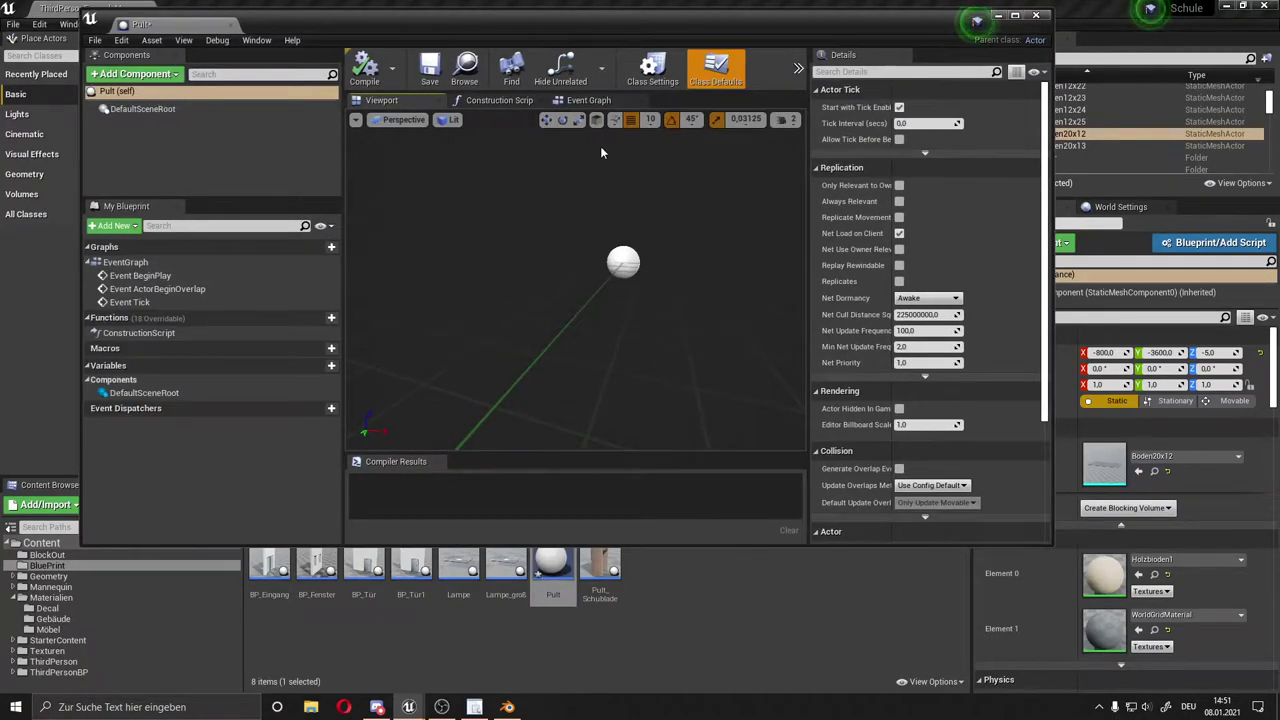
{"action": "left_click", "coordinate": [725, 620]}
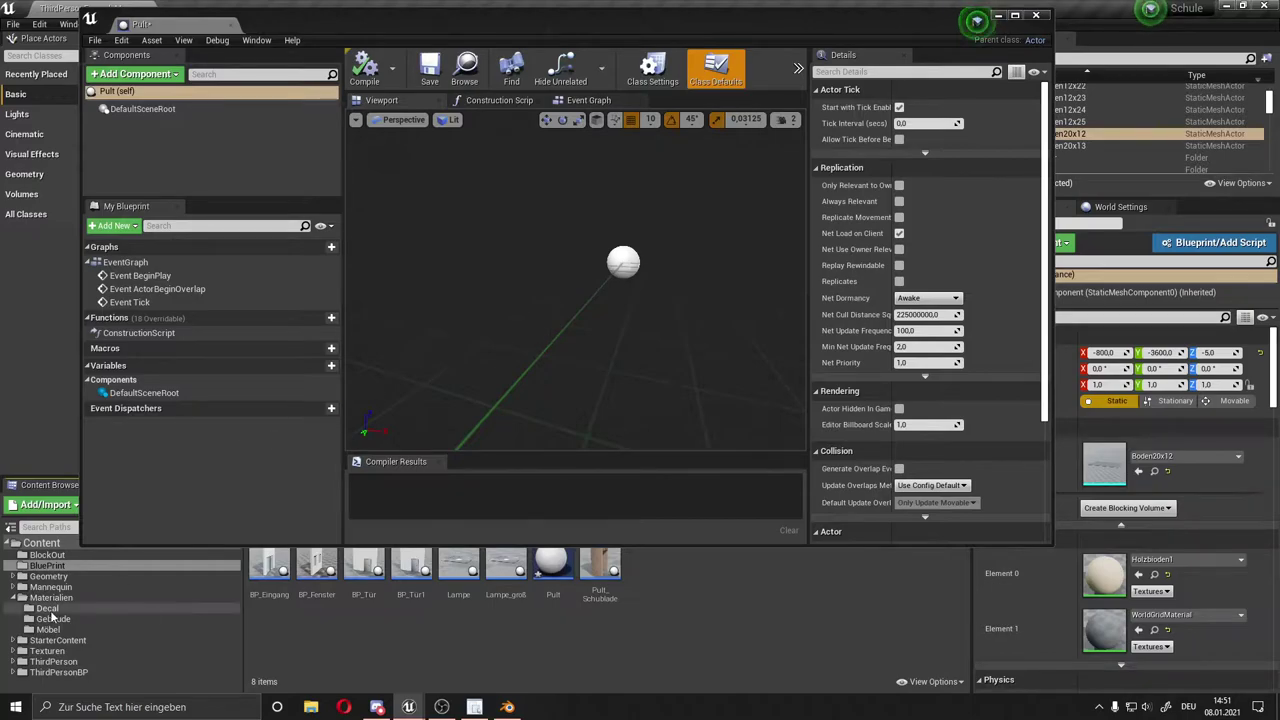
{"action": "left_click", "coordinate": [50, 577]}
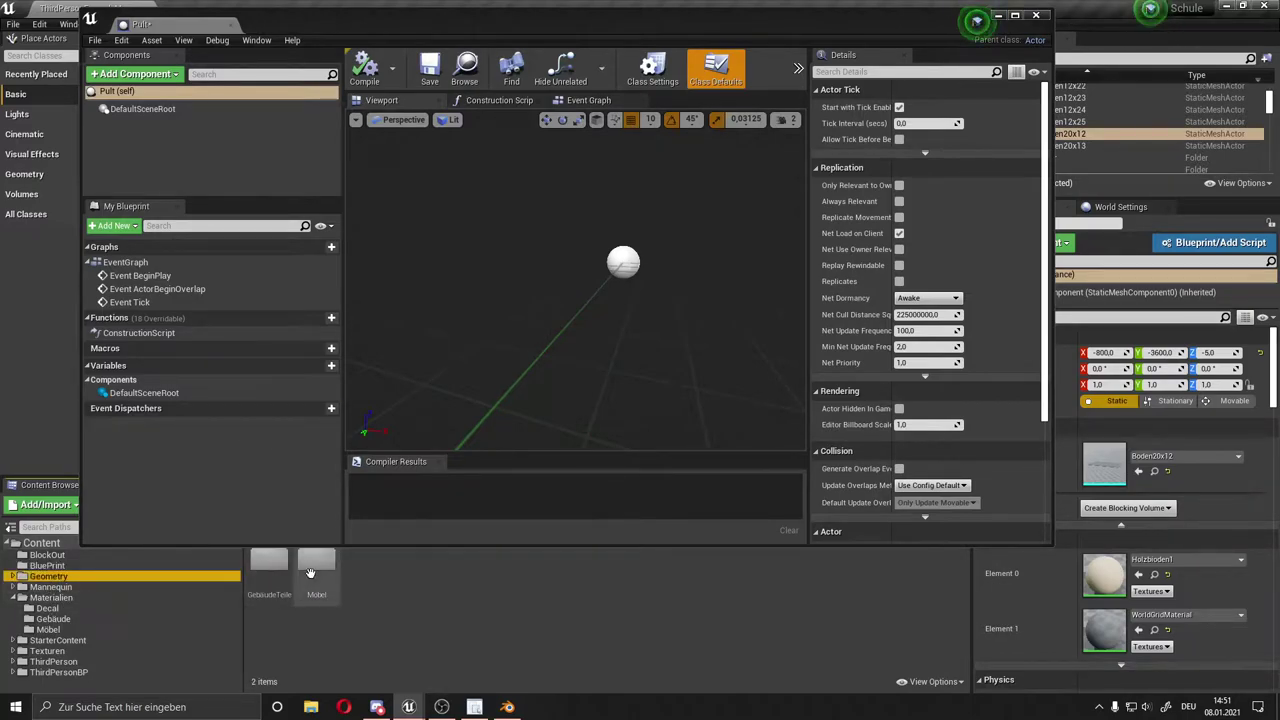
Add Pult_Pult and Pult_Schublade from the Möbel folder as components, undoing a test desk move
{"action": "double_click", "coordinate": [316, 562]}
{"action": "left_click", "coordinate": [411, 595]}
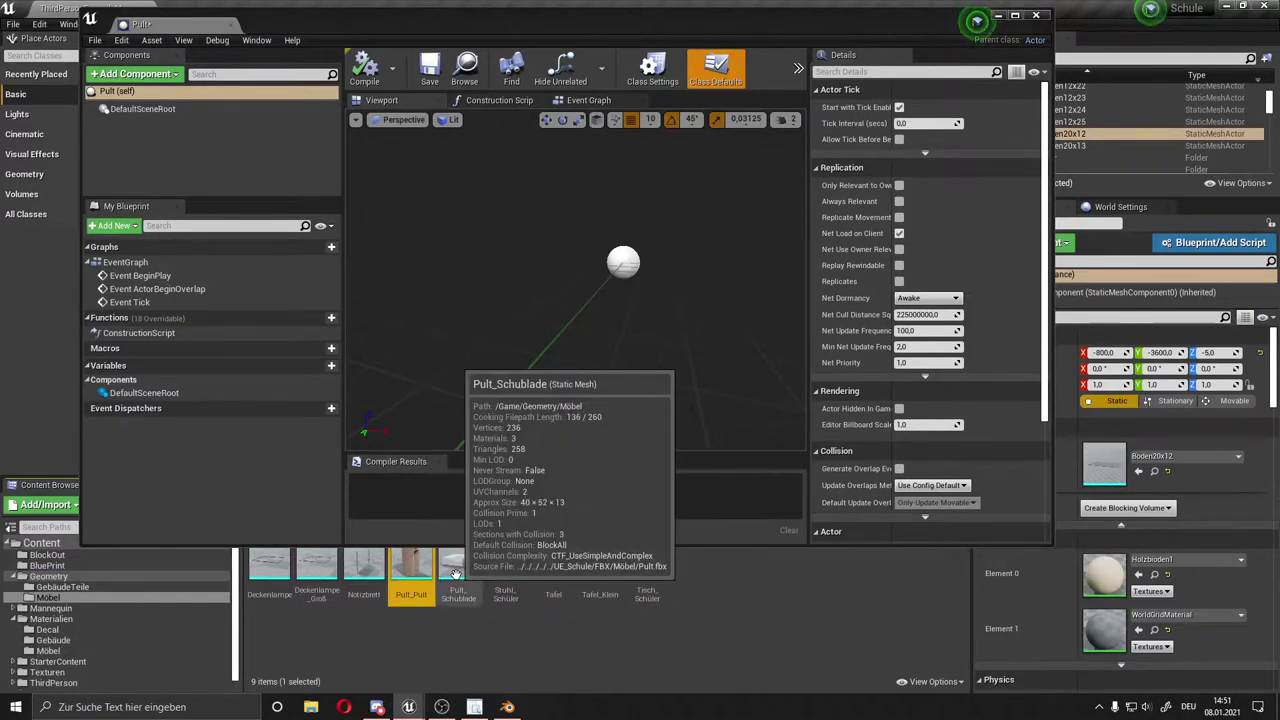
{"action": "left_click", "coordinate": [458, 575], "text": "ctrl"}
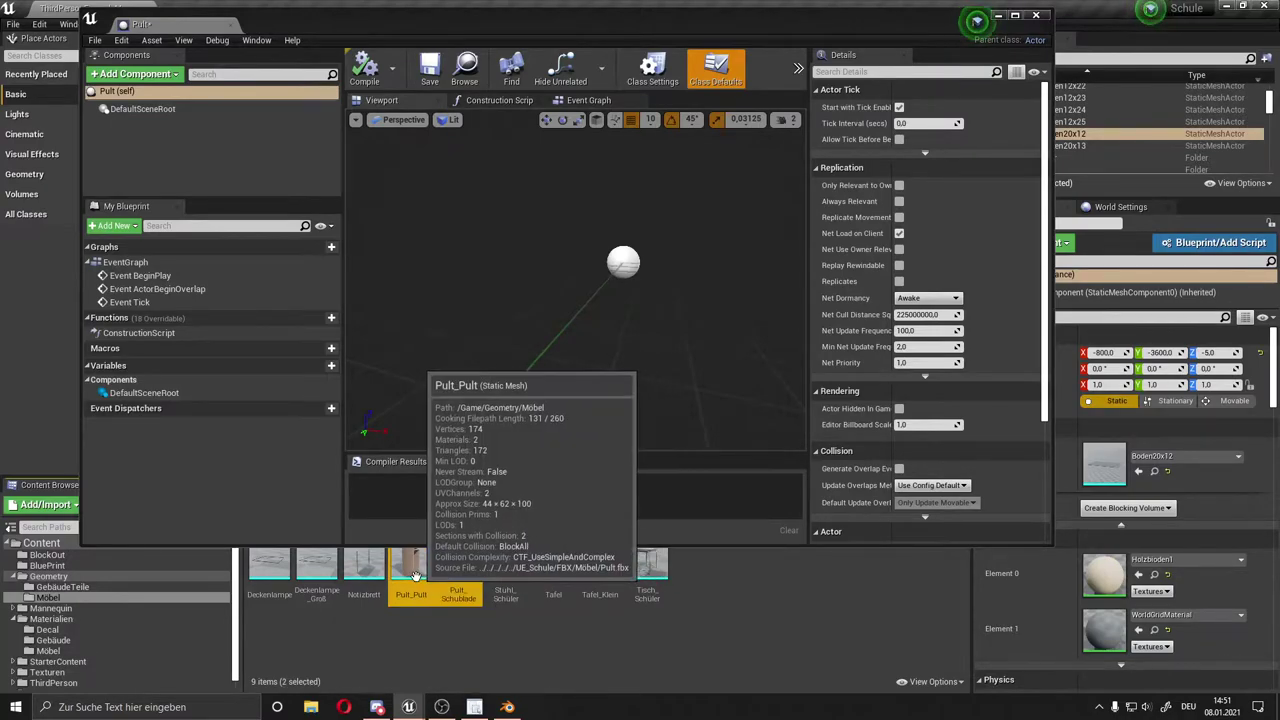
{"action": "left_click_drag", "start_coordinate": [443, 577], "coordinate": [598, 268]}
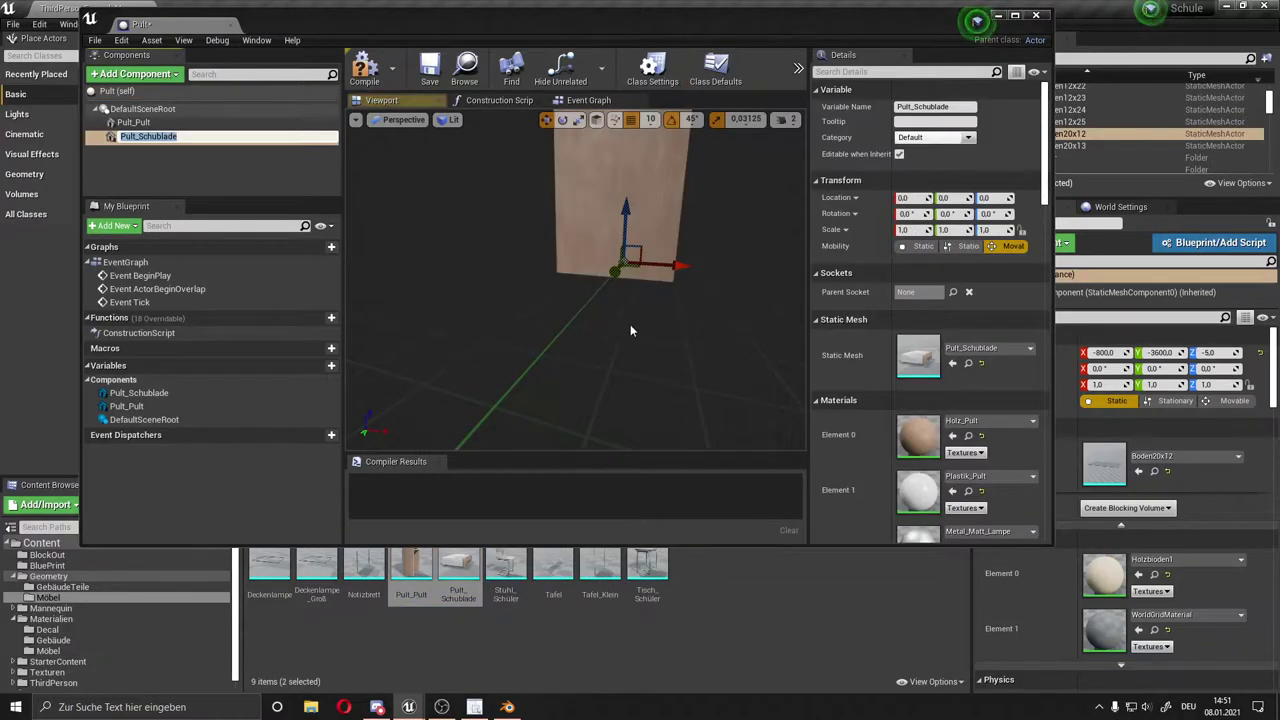
{"action": "scroll", "coordinate": [650, 280], "scroll_direction": "down", "scroll_amount": 3}
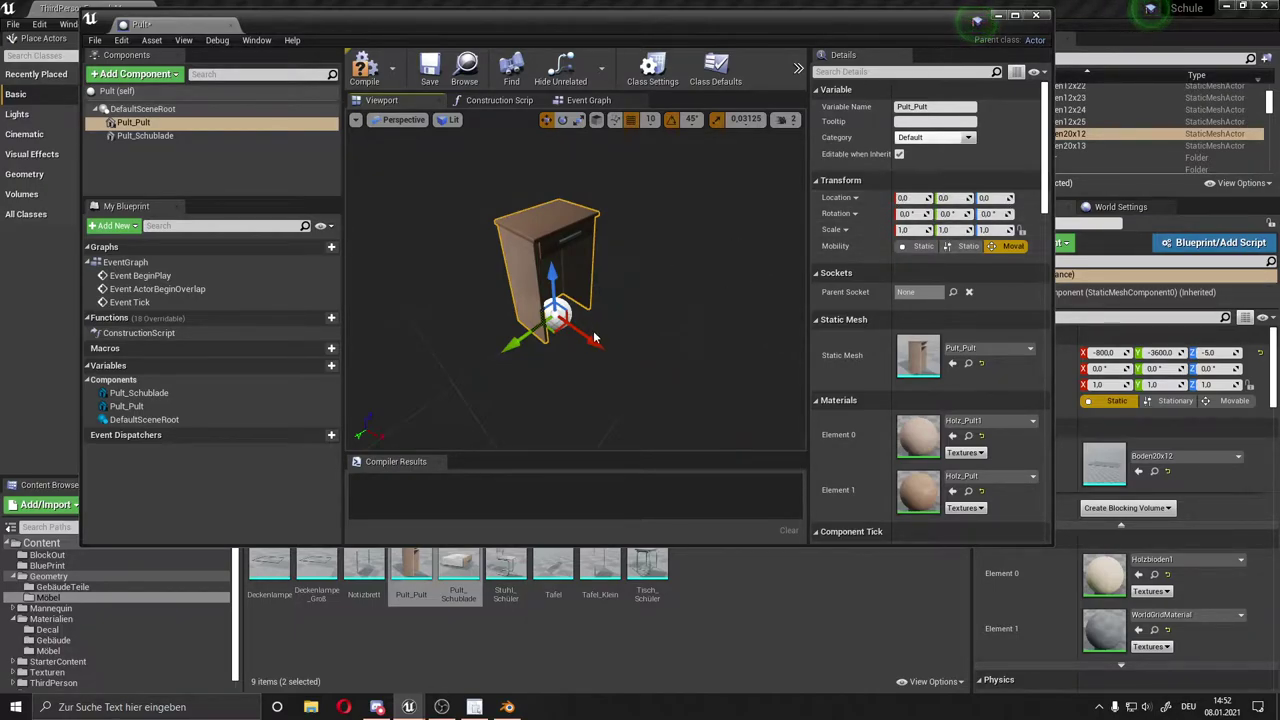
{"action": "mouse_move", "coordinate": [594, 338]}
{"action": "left_mouse_down"}
{"action": "mouse_move", "coordinate": [636, 386]}
{"action": "mouse_move", "coordinate": [544, 332]}
{"action": "left_mouse_up"}
{"action": "key", "text": "ctrl+z"}
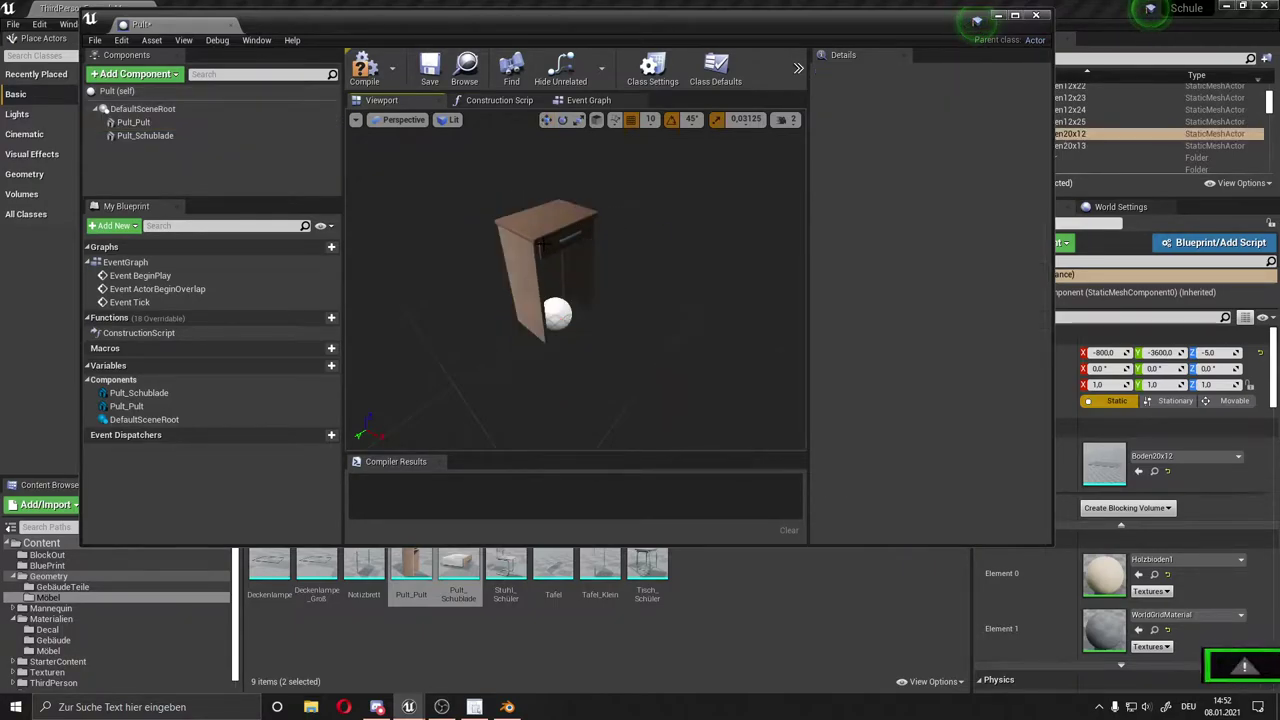
Slide the drawer out and back to X 0 inside the desk, then maximize the Blueprint editor
{"action": "key", "text": "ctrl+z"}
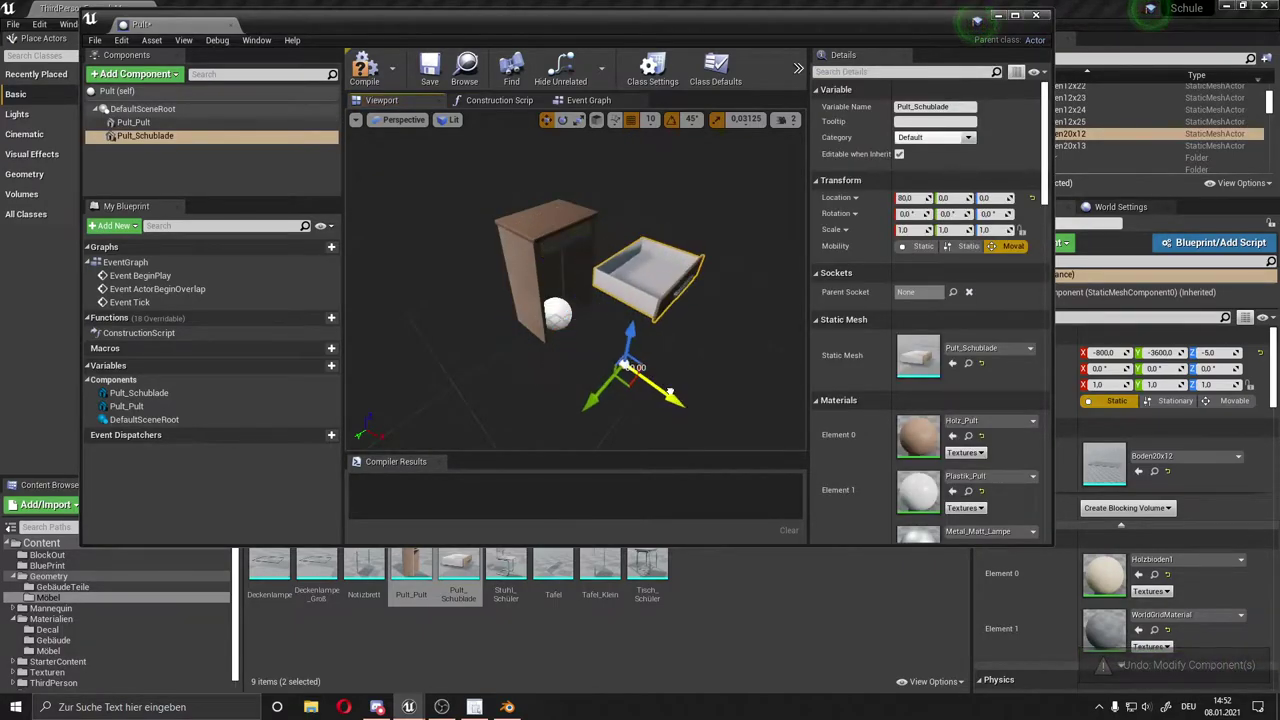
{"action": "key", "text": "ctrl+z"}
{"action": "key", "text": "ctrl+z"}
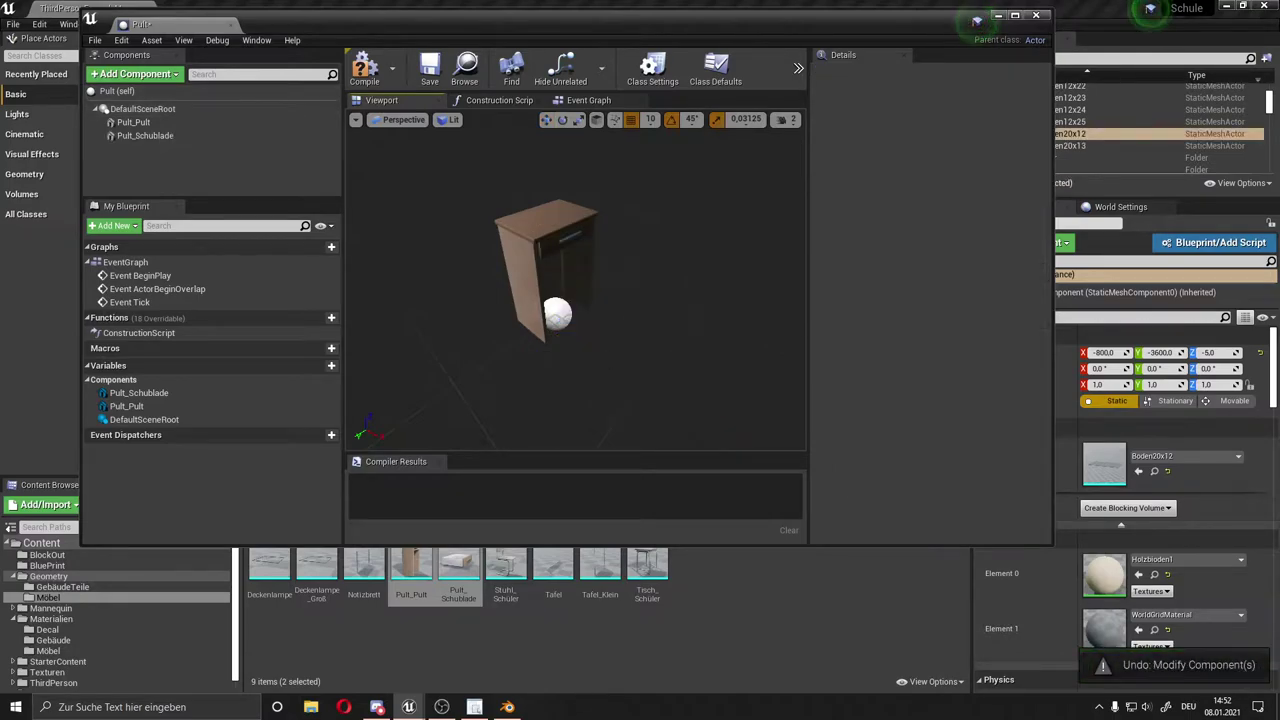
{"action": "right_click_drag", "start_coordinate": [607, 304], "coordinate": [649, 209]}
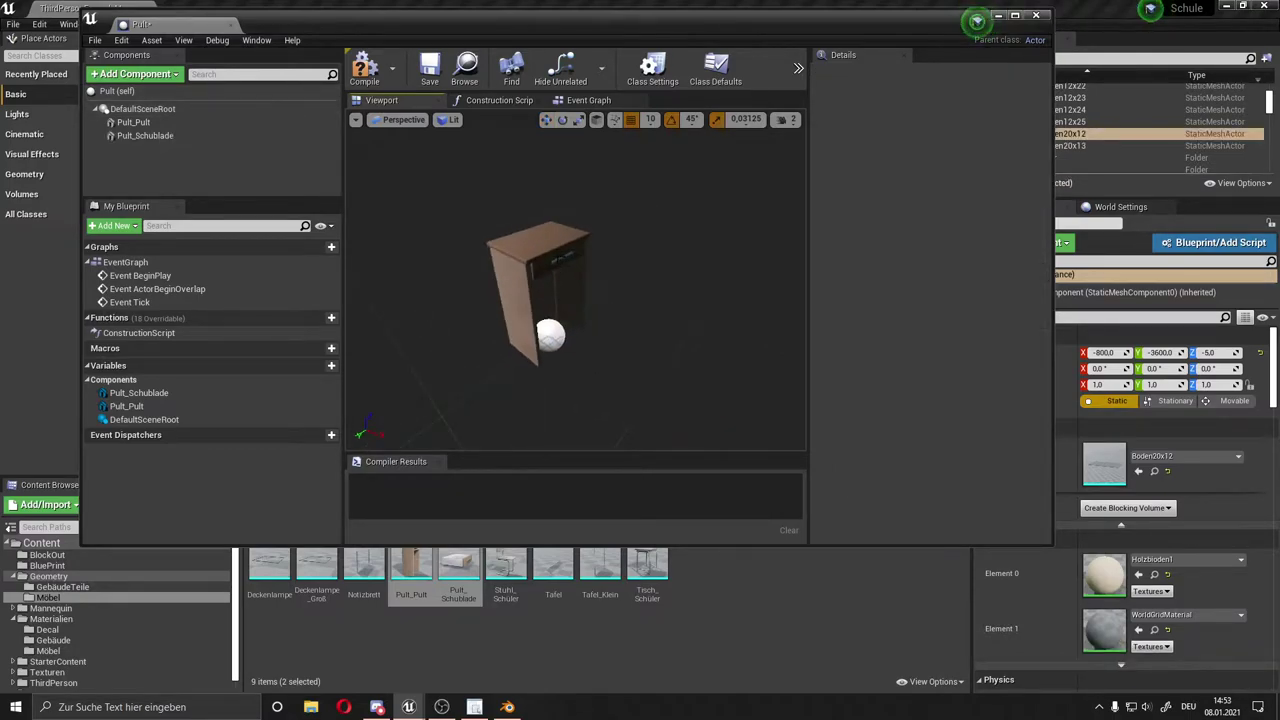
{"action": "key", "text": "ctrl+y"}
{"action": "key", "text": "ctrl+y"}
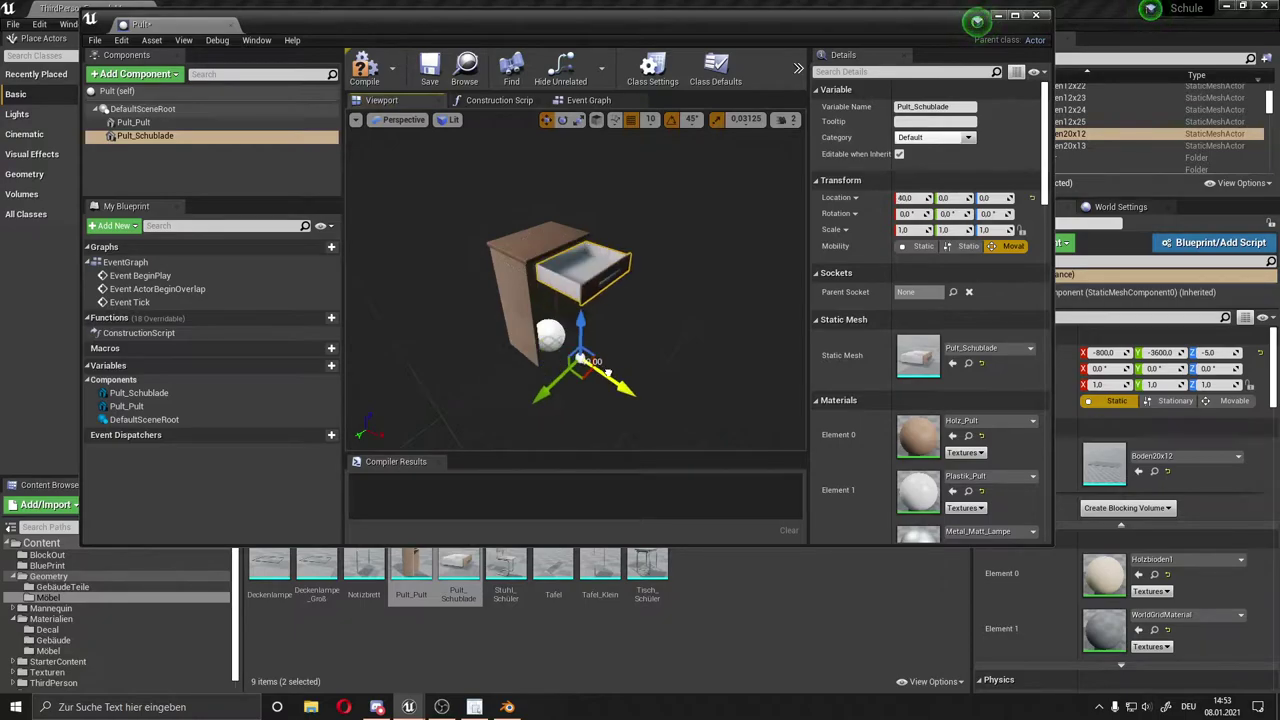
{"action": "left_click_drag", "start_coordinate": [608, 372], "coordinate": [573, 366]}
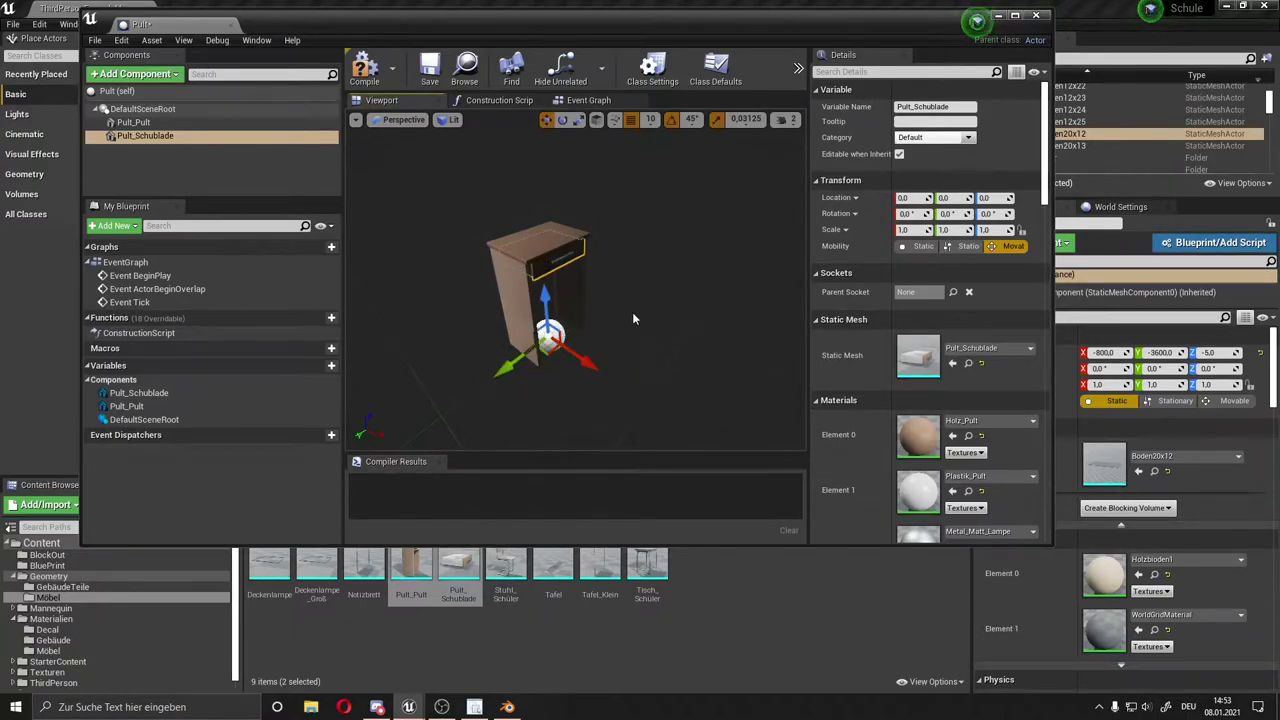
{"action": "right_click_drag", "start_coordinate": [633, 318], "coordinate": [643, 322]}
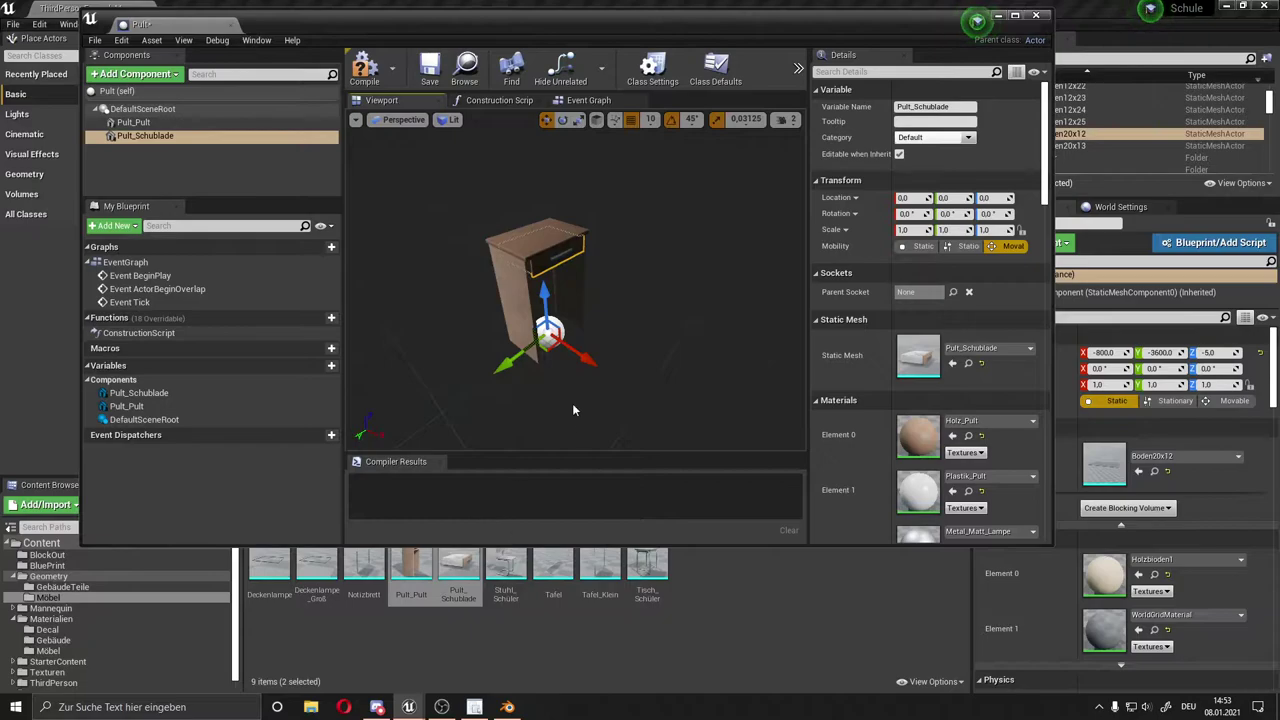
{"action": "left_click", "coordinate": [1016, 16]}
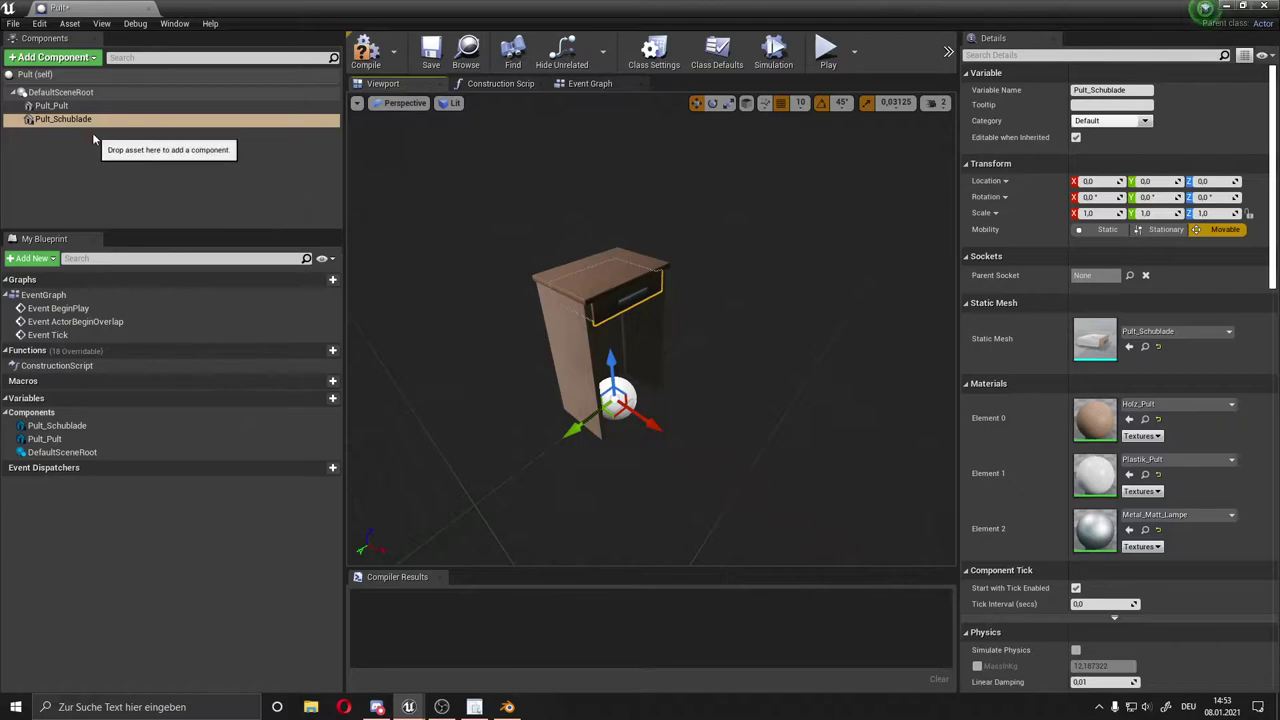
Add a Box Collision component to the drawer
{"action": "left_click", "coordinate": [34, 59]}
{"action": "type", "text": "bo"}
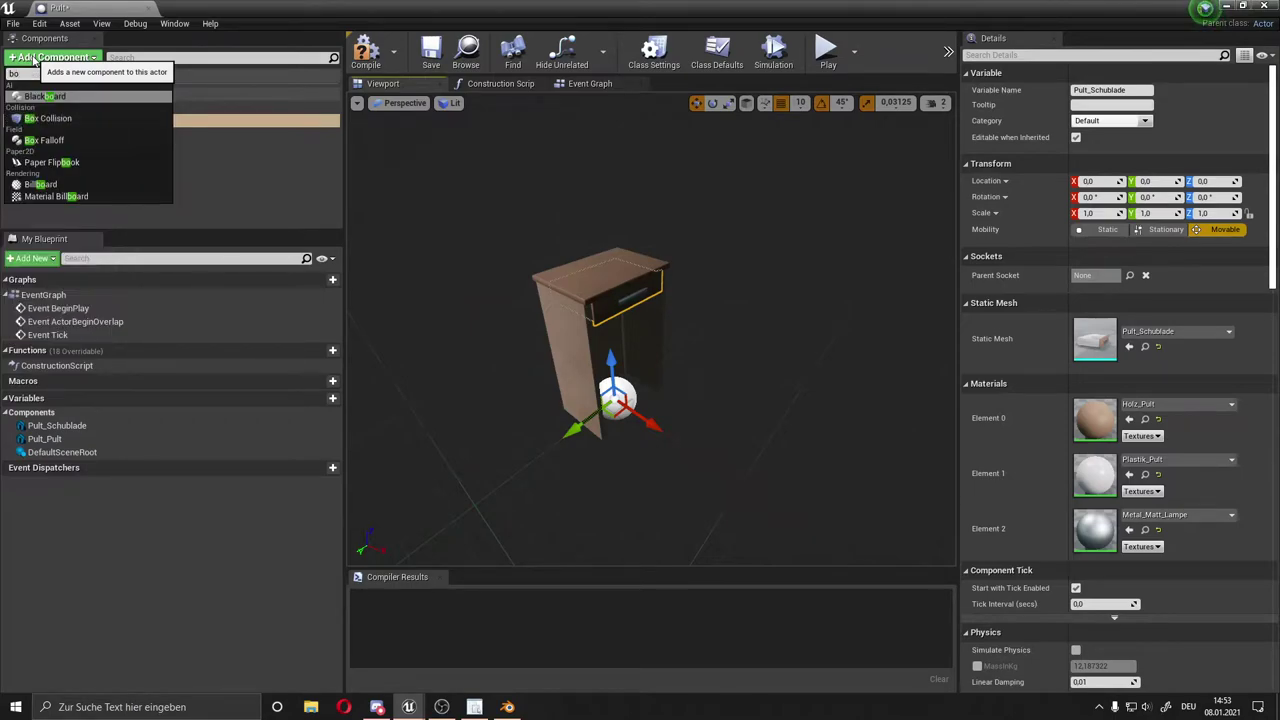
{"action": "type", "text": "x"}
{"action": "left_click", "coordinate": [62, 95]}
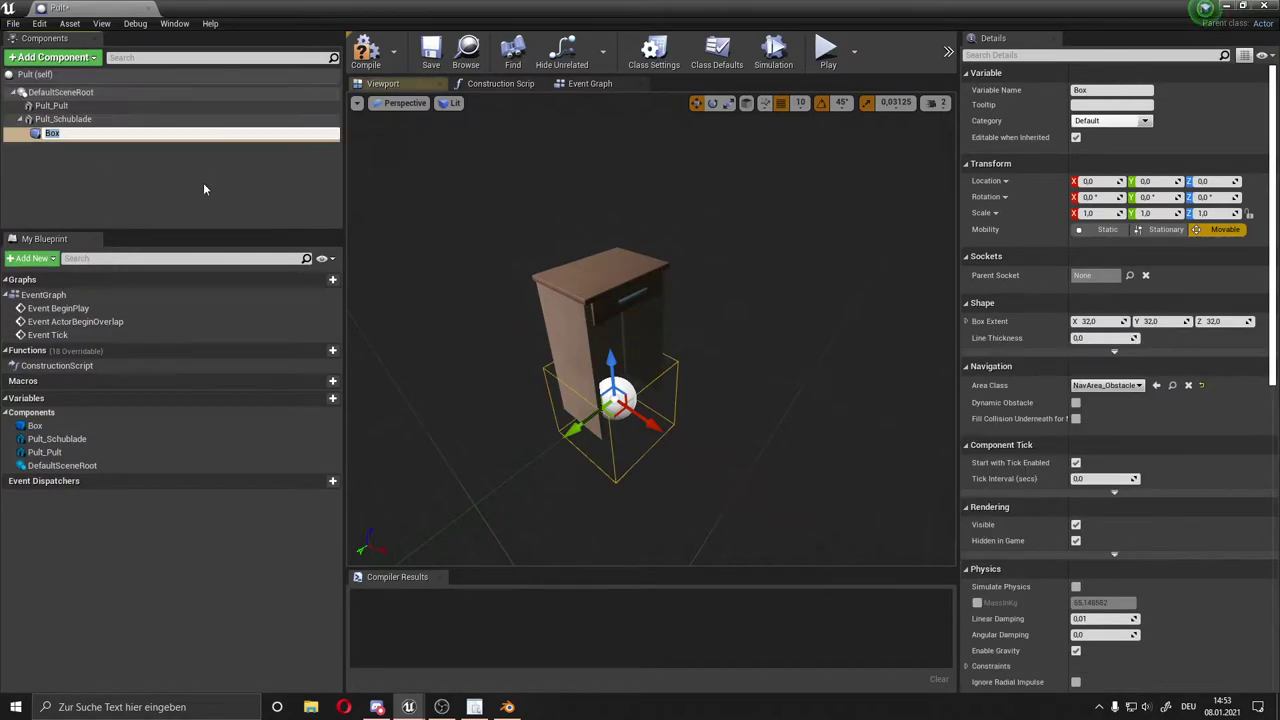
Place the box at X 40, Z 90 in front of the drawer and flatten it to Z scale 0.28125
{"action": "mouse_move", "coordinate": [582, 412]}
{"action": "left_mouse_down"}
{"action": "mouse_move", "coordinate": [540, 420]}
{"action": "mouse_move", "coordinate": [650, 375]}
{"action": "mouse_move", "coordinate": [630, 365]}
{"action": "mouse_move", "coordinate": [645, 158]}
{"action": "mouse_move", "coordinate": [712, 192]}
{"action": "left_mouse_up"}
{"action": "scroll", "coordinate": [540, 420], "scroll_direction": "up", "scroll_amount": 3}
{"action": "scroll", "coordinate": [640, 350], "scroll_direction": "down", "scroll_amount": 3}
{"action": "mouse_move", "coordinate": [700, 330]}
{"action": "left_mouse_down"}
{"action": "mouse_move", "coordinate": [640, 300]}
{"action": "mouse_move", "coordinate": [655, 150]}
{"action": "mouse_move", "coordinate": [630, 192]}
{"action": "left_mouse_up"}
{"action": "key", "text": "r"}
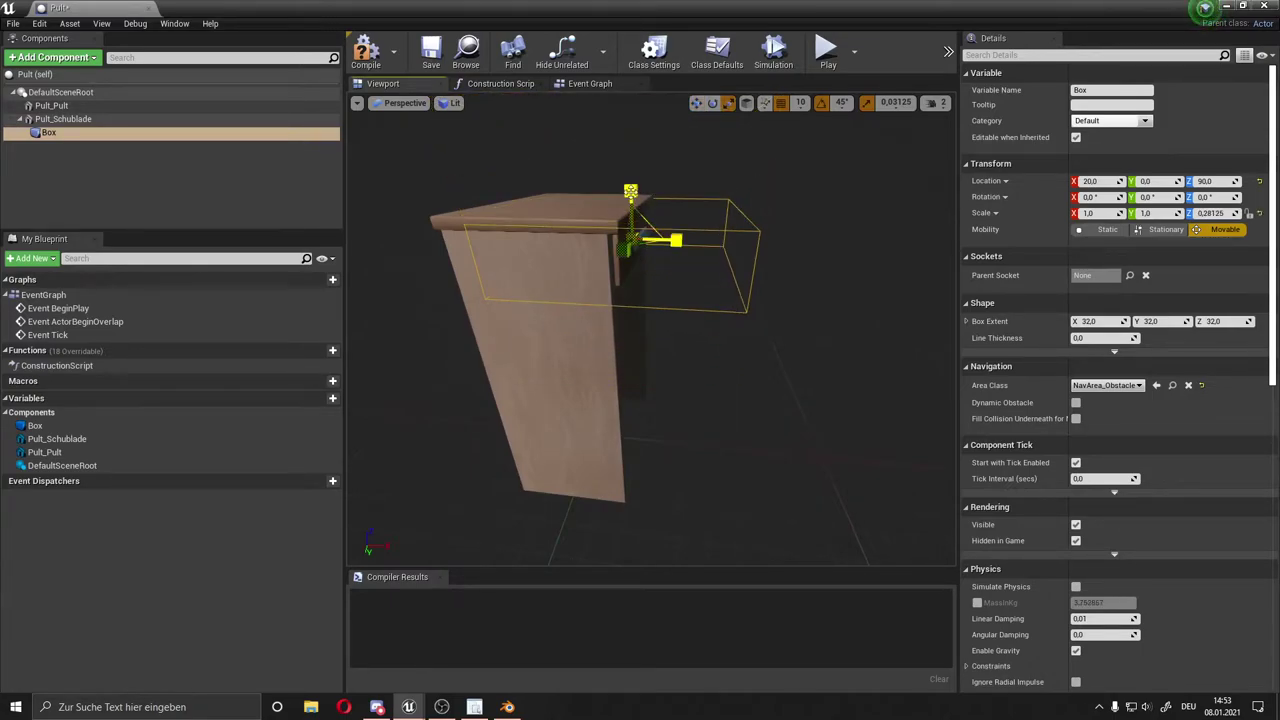
{"action": "key", "text": "w"}
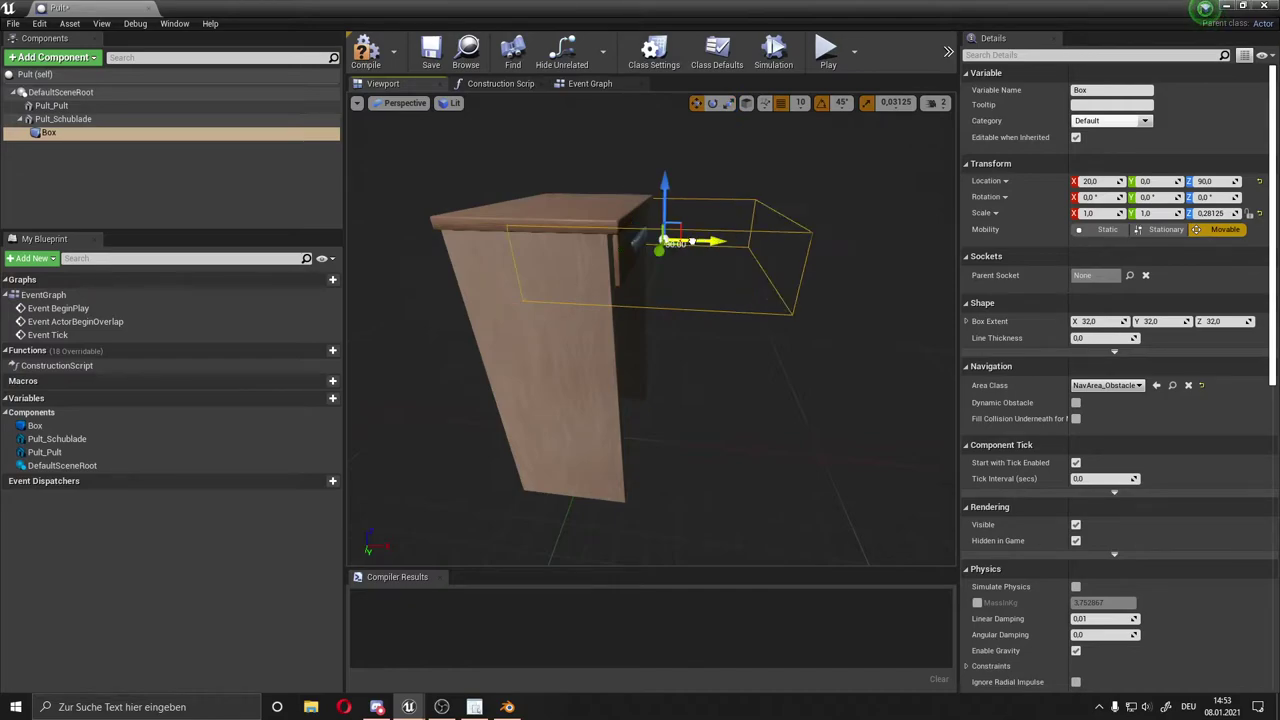
{"action": "mouse_move", "coordinate": [662, 240]}
{"action": "left_mouse_down"}
{"action": "mouse_move", "coordinate": [729, 243]}
{"action": "mouse_move", "coordinate": [743, 278]}
{"action": "left_mouse_up"}
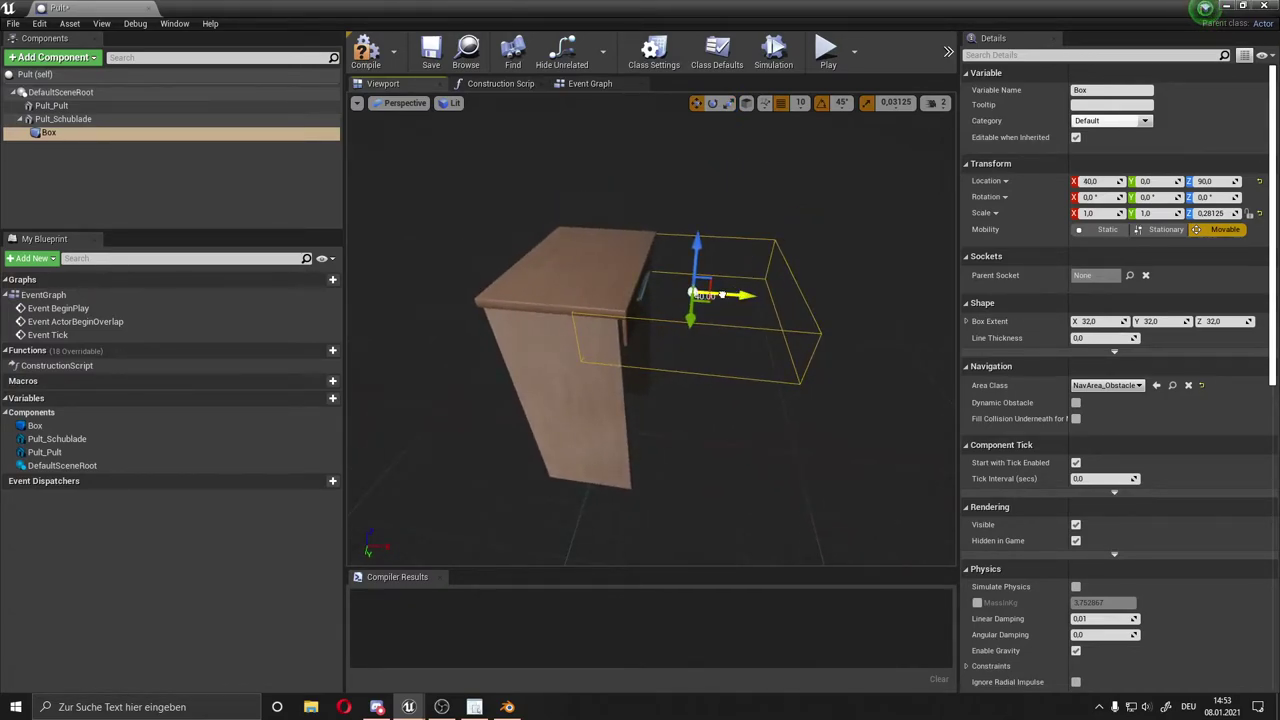
{"action": "mouse_move", "coordinate": [732, 295]}
{"action": "left_mouse_down"}
{"action": "mouse_move", "coordinate": [784, 283]}
{"action": "mouse_move", "coordinate": [772, 320]}
{"action": "left_mouse_up"}
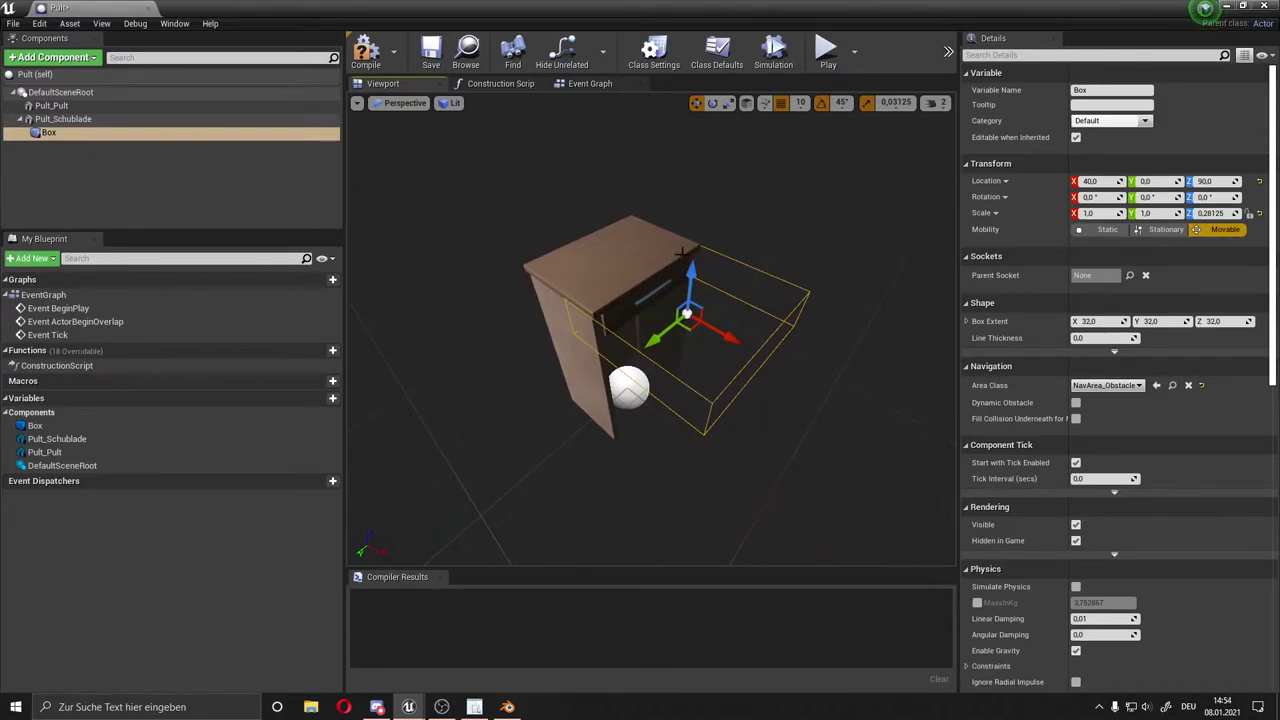
Nudge the collision box along X and compare the Box and Pult_Schublade components
{"action": "mouse_move", "coordinate": [702, 326]}
{"action": "left_mouse_down"}
{"action": "mouse_move", "coordinate": [714, 330]}
{"action": "mouse_move", "coordinate": [707, 320]}
{"action": "left_mouse_up"}
{"action": "left_click", "coordinate": [28, 136]}
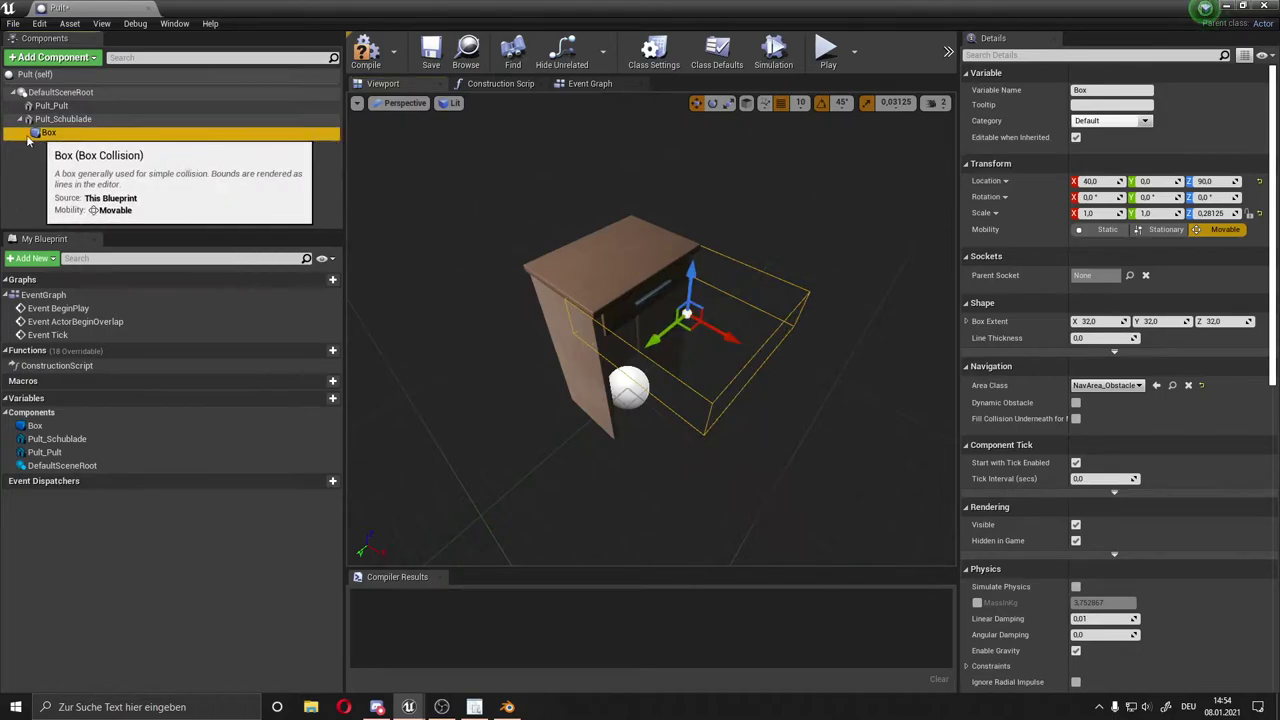
{"action": "left_click", "coordinate": [50, 119]}
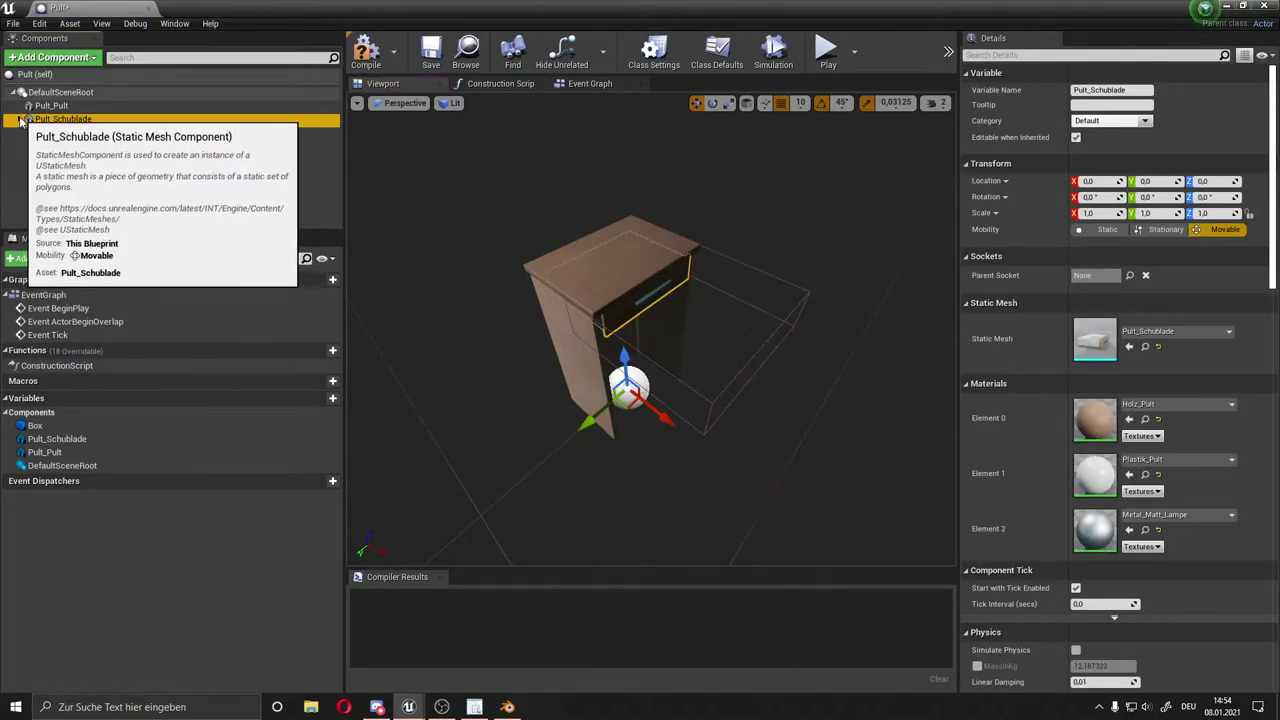
{"action": "left_click", "coordinate": [56, 134]}
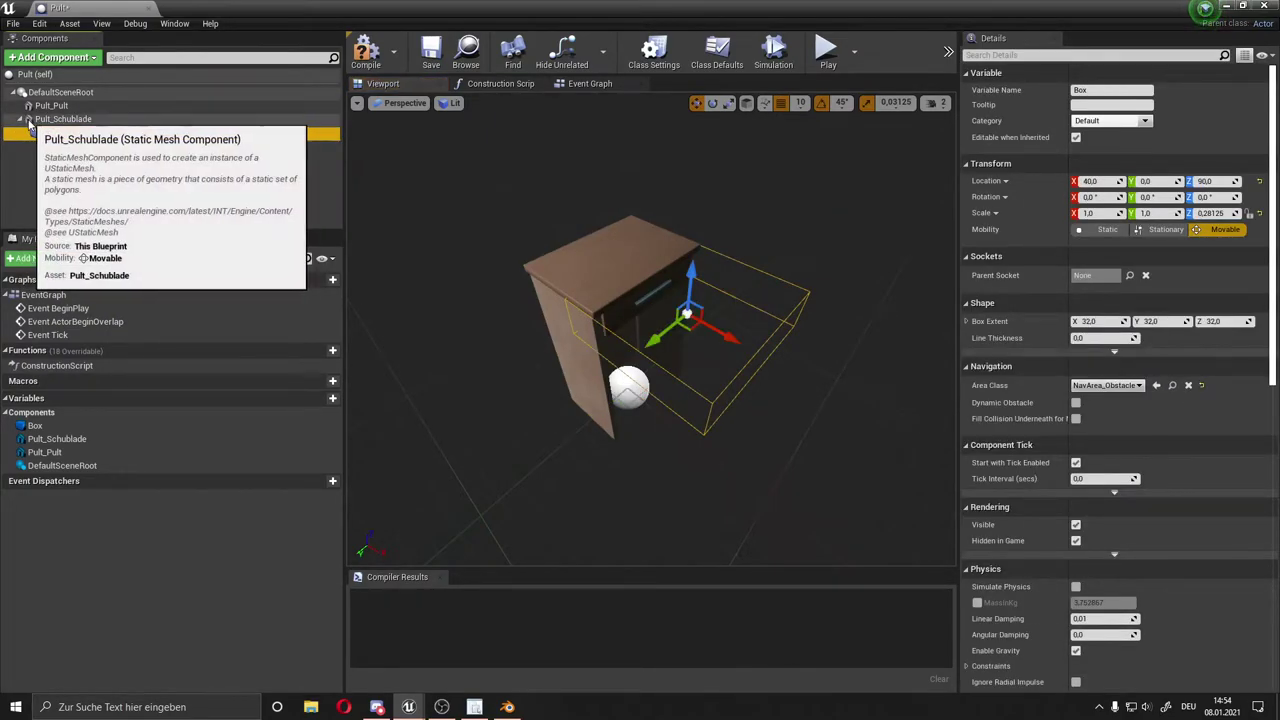
{"action": "left_click", "coordinate": [40, 119]}
{"action": "left_click", "coordinate": [68, 134]}
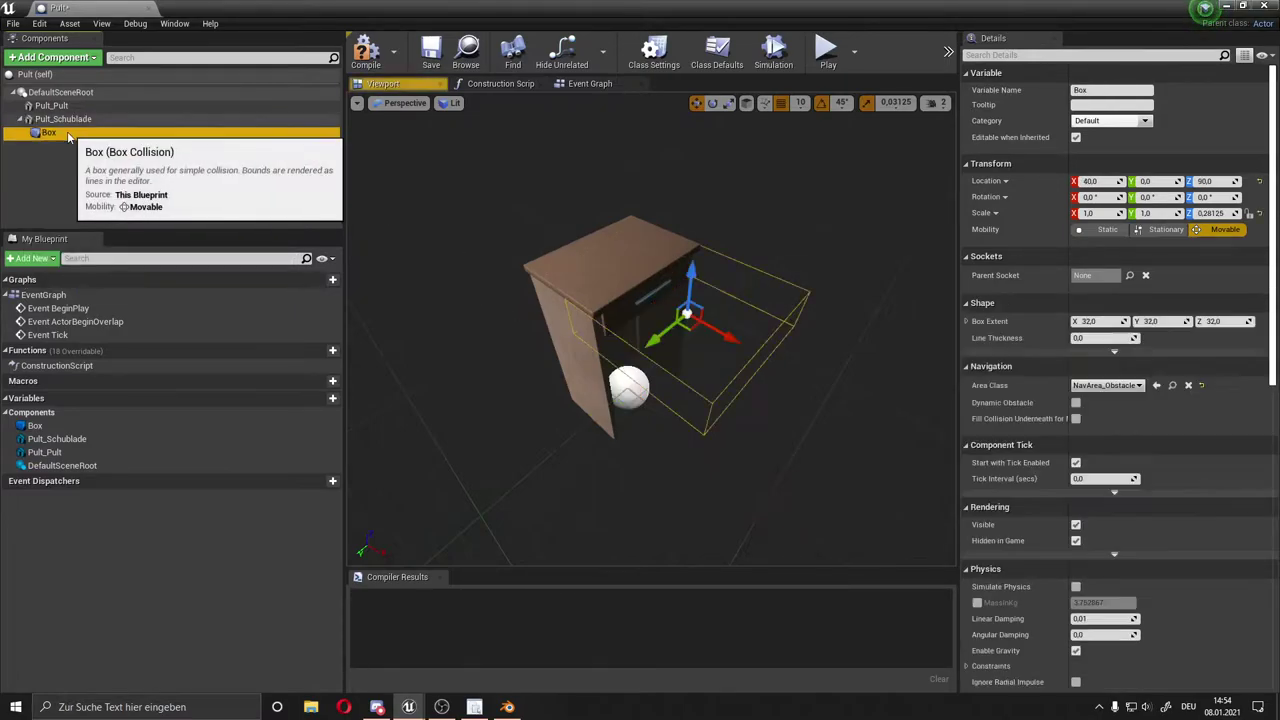
{"action": "left_click", "coordinate": [50, 119]}
{"action": "left_click", "coordinate": [45, 133]}
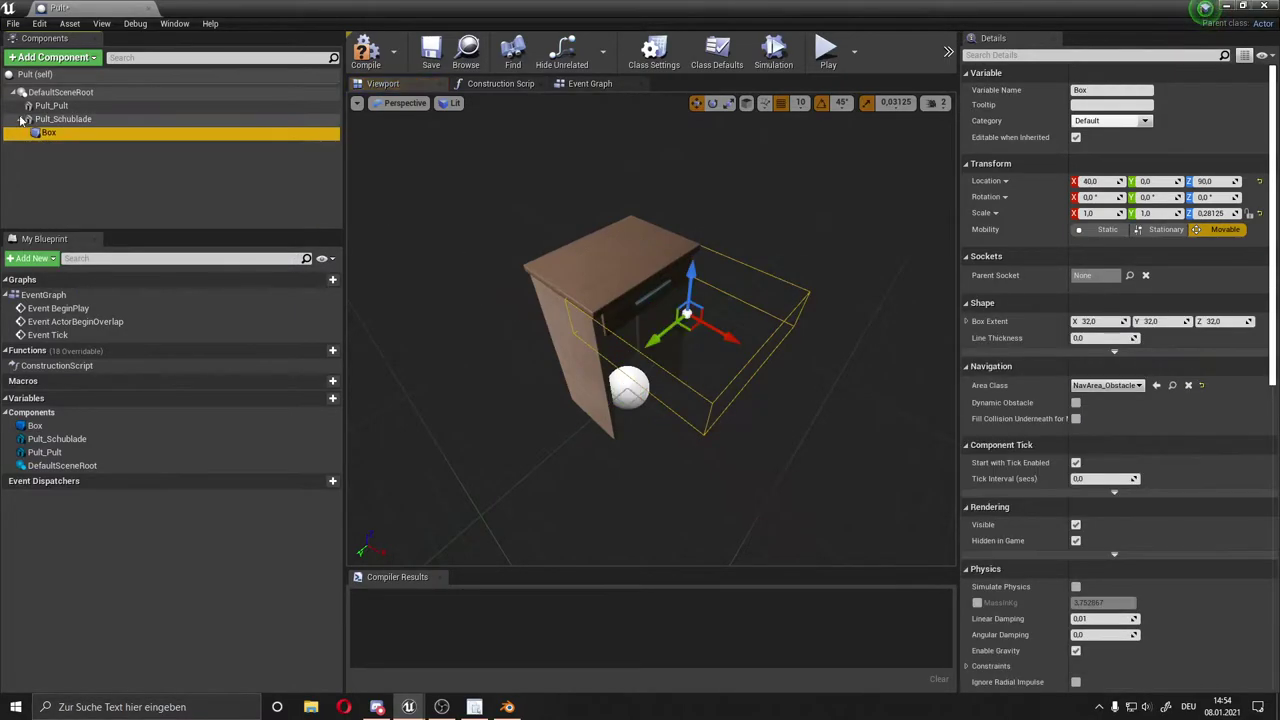
{"action": "left_click", "coordinate": [22, 119]}
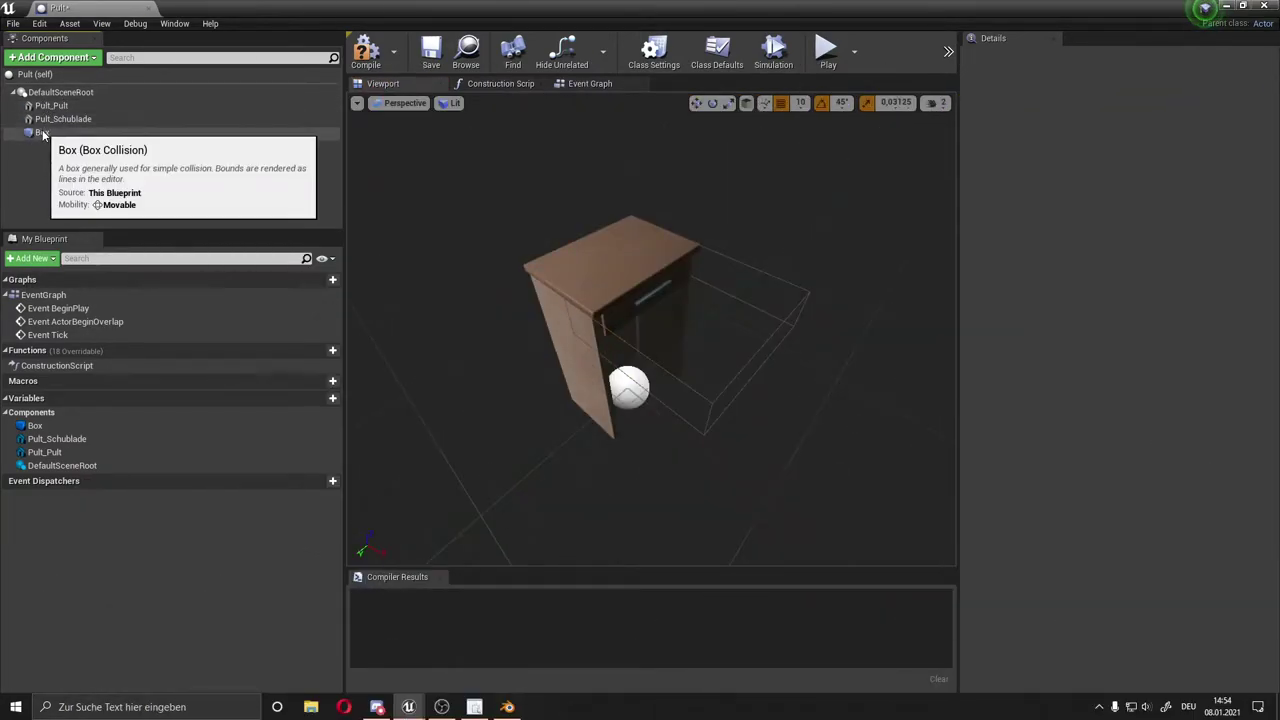
Attach the Box collision as a child of Pult_Schublade
{"action": "left_click_drag", "start_coordinate": [43, 134], "coordinate": [54, 126]}
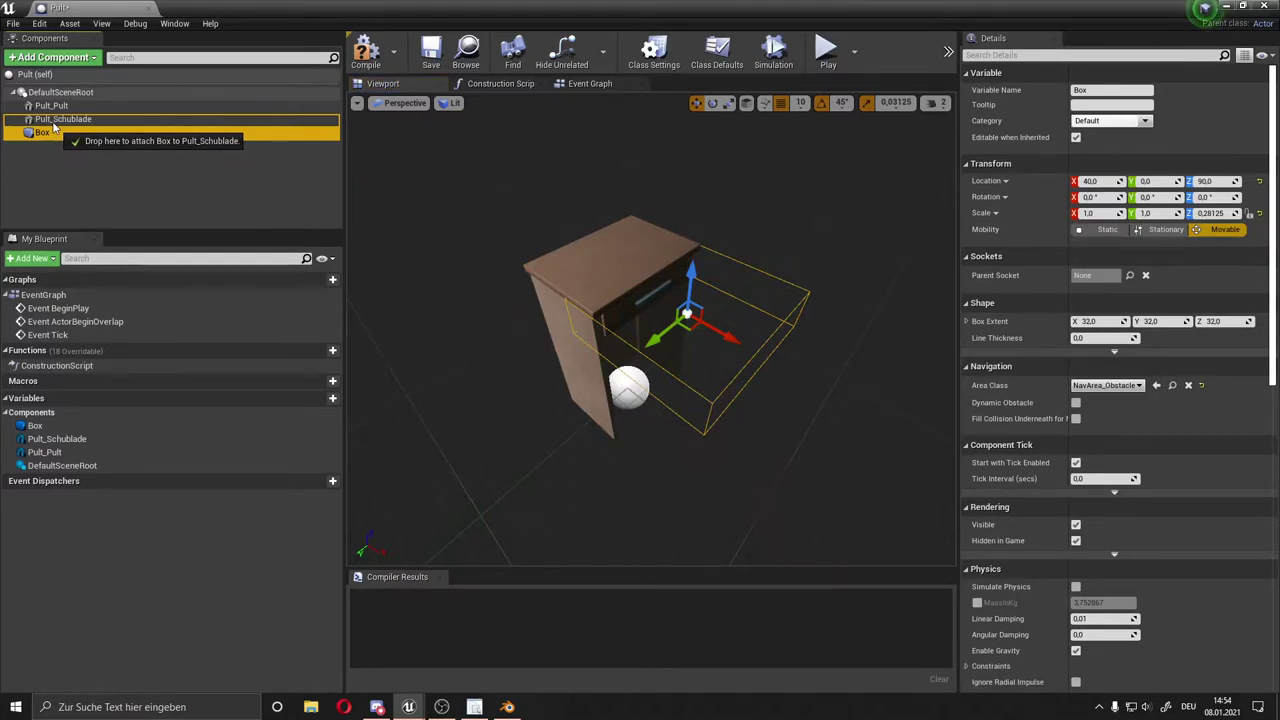
{"action": "left_click_drag", "start_coordinate": [54, 126], "coordinate": [40, 121]}
{"action": "double_click", "coordinate": [25, 121]}
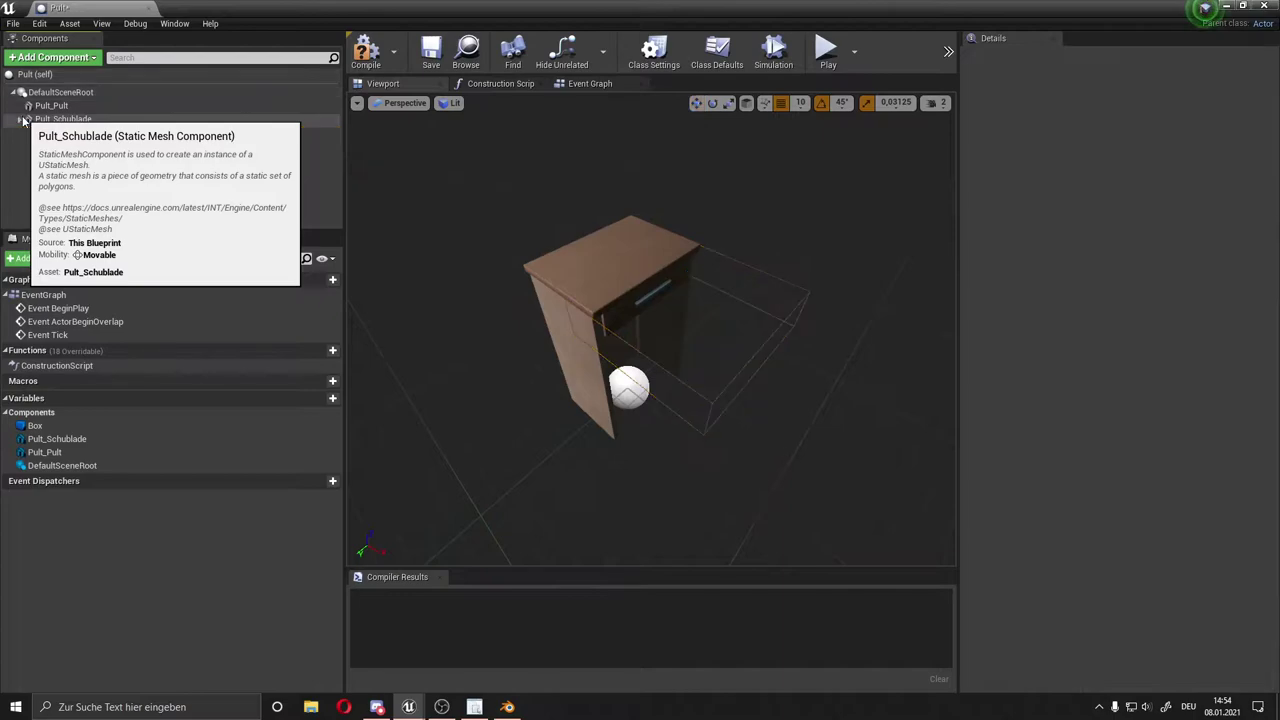
Pull the drawer out to test it, undo the move, and check each component
{"action": "mouse_move", "coordinate": [662, 400]}
{"action": "left_mouse_down"}
{"action": "mouse_move", "coordinate": [720, 448]}
{"action": "mouse_move", "coordinate": [696, 436]}
{"action": "left_mouse_up"}
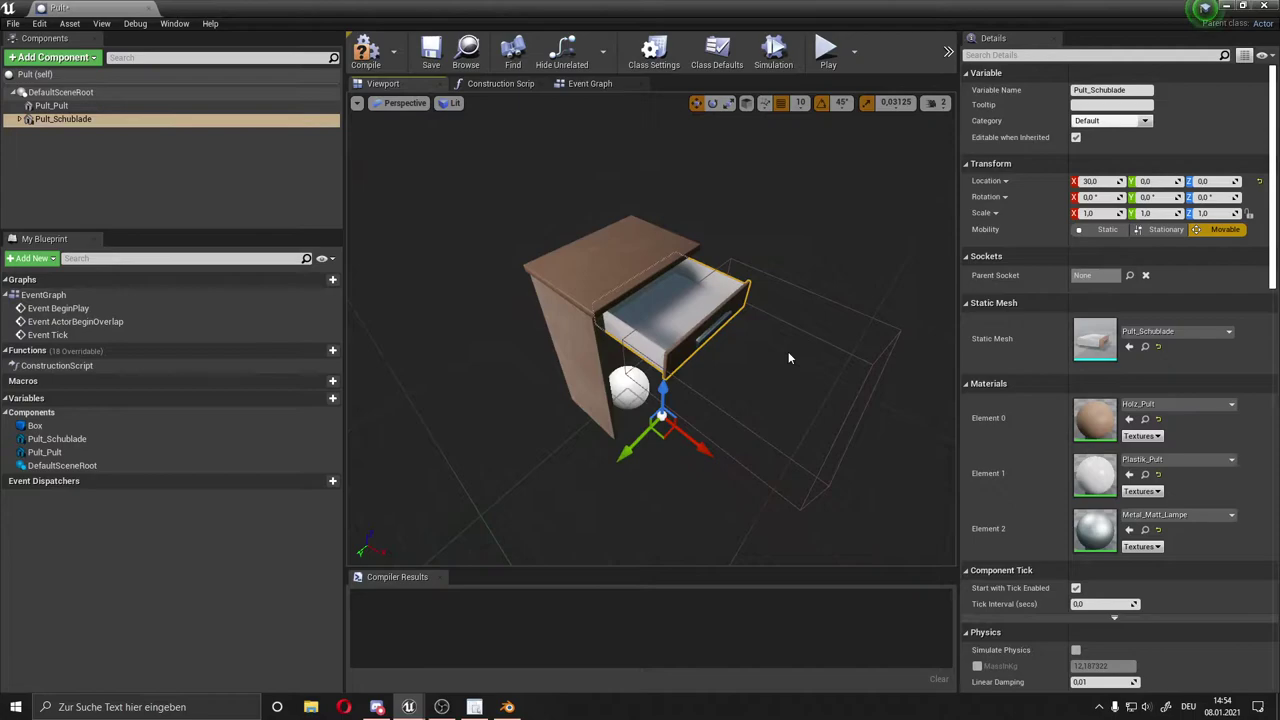
{"action": "key", "text": "ctrl+z"}
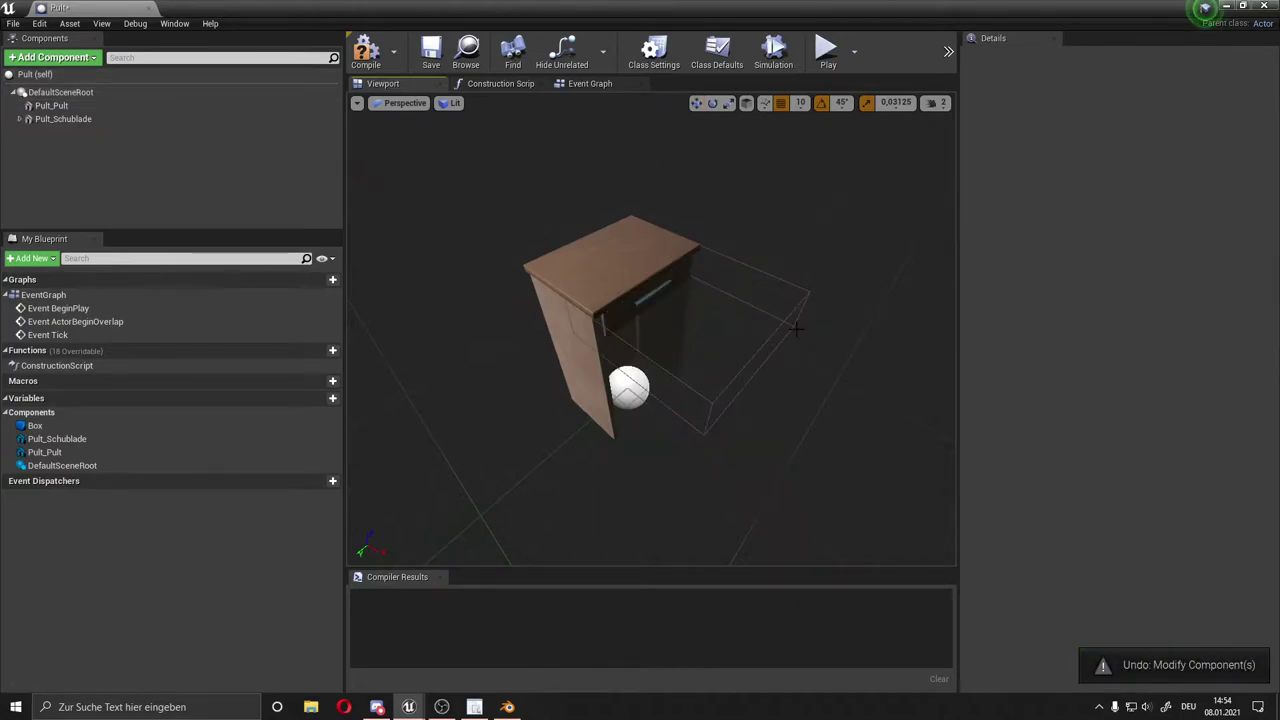
{"action": "left_click", "coordinate": [652, 378]}
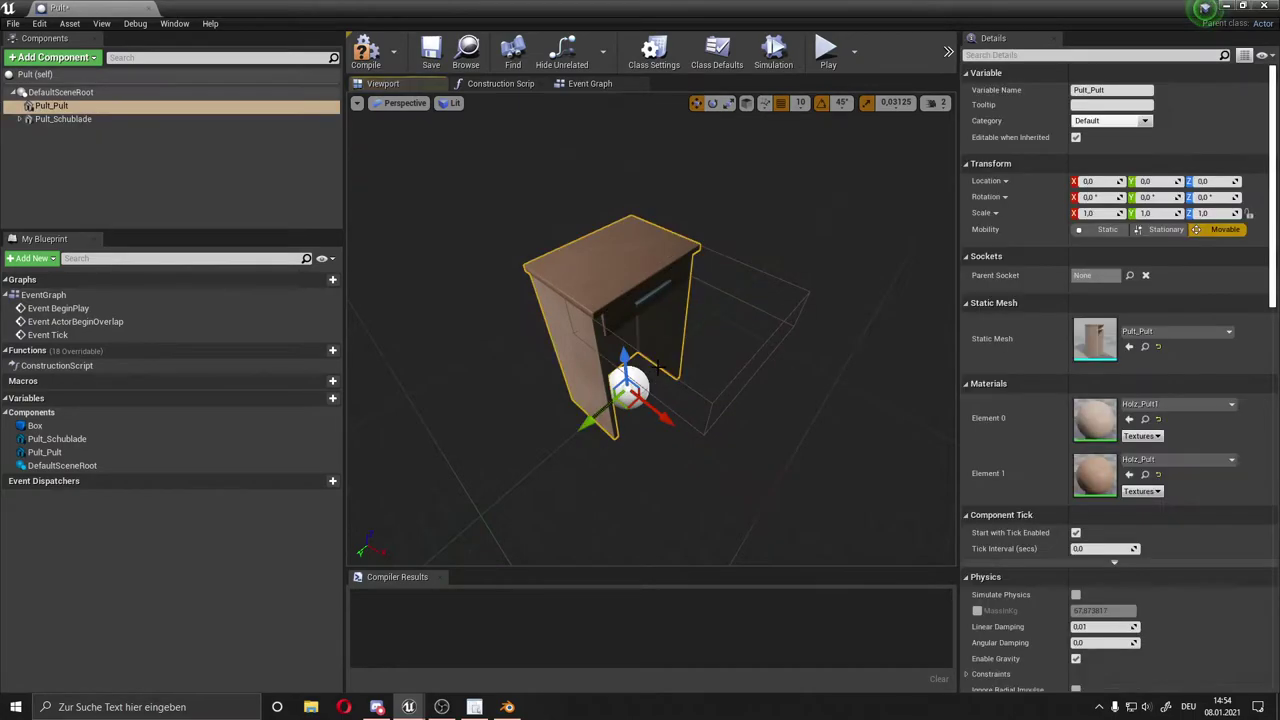
{"action": "left_click", "coordinate": [700, 397]}
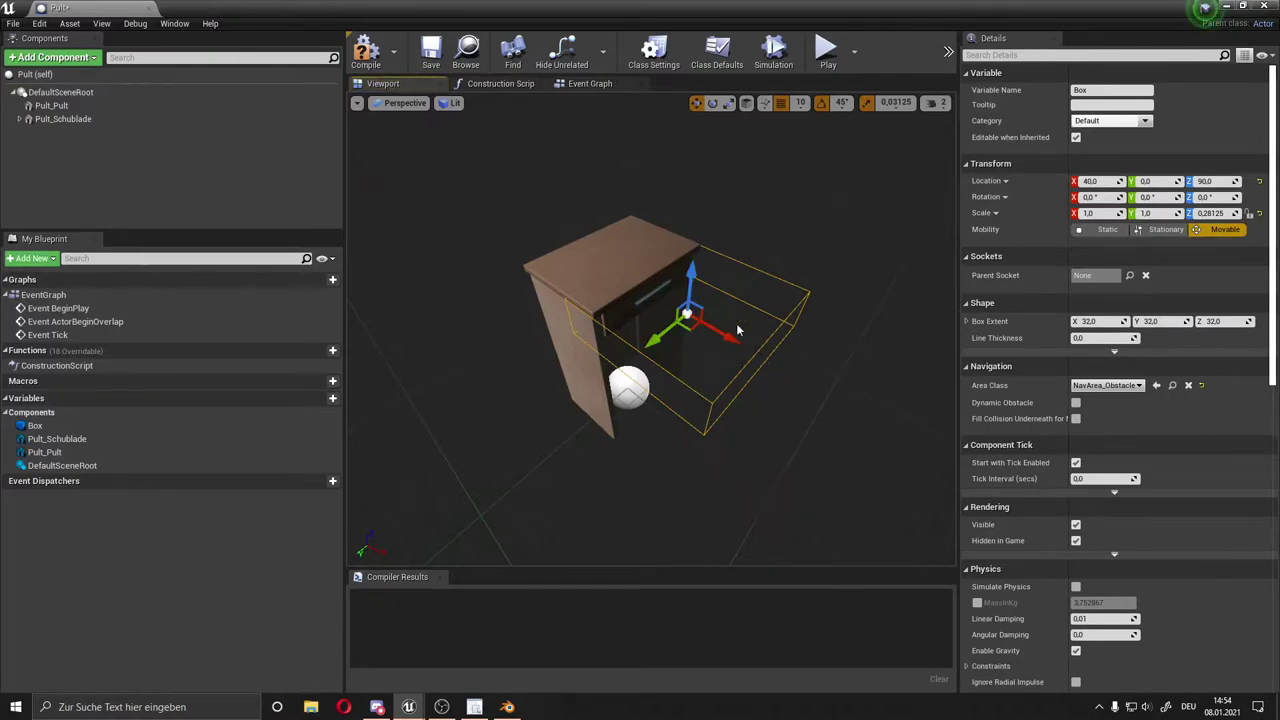
{"action": "left_click", "coordinate": [642, 303]}
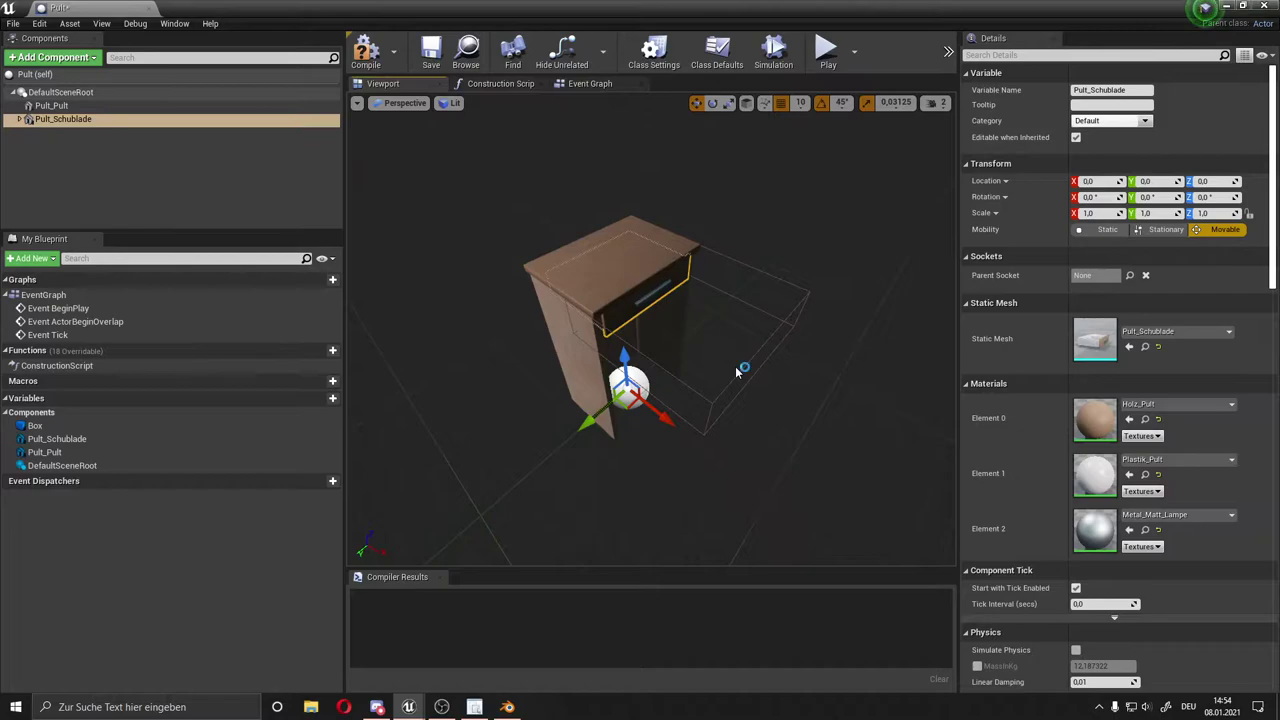
{"action": "left_click", "coordinate": [751, 238]}
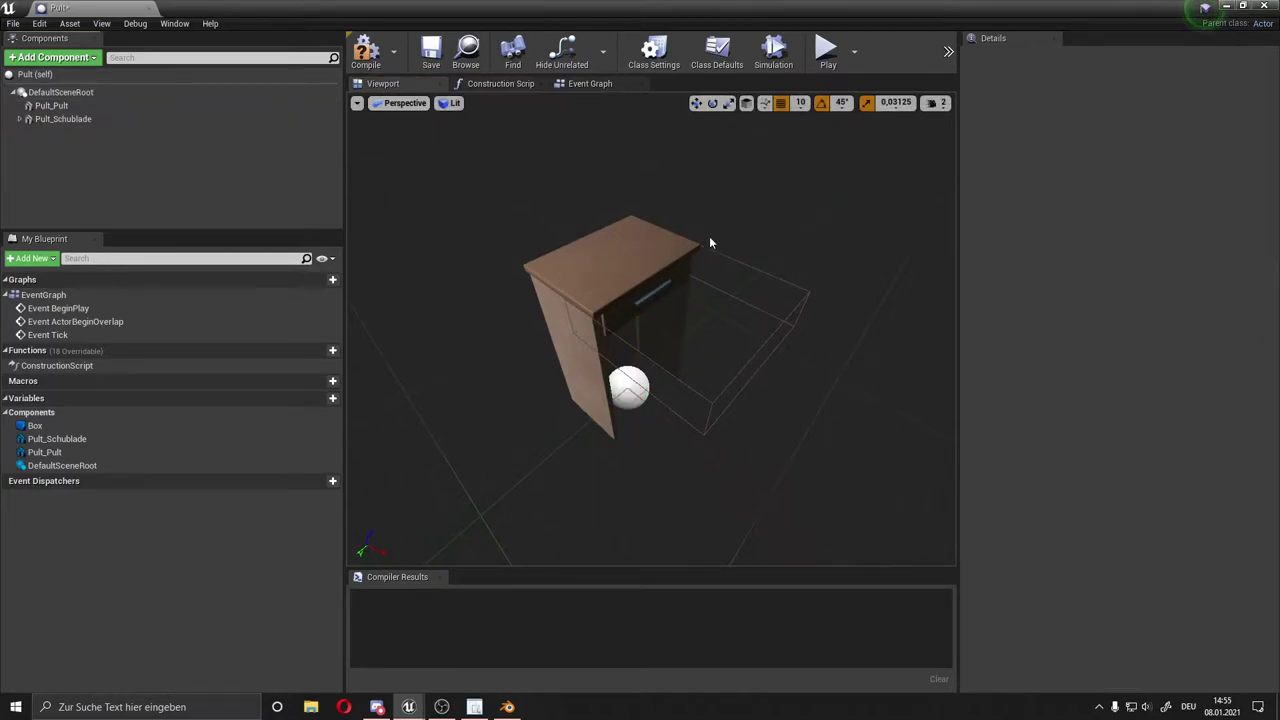
Clear the three disabled default event nodes from the Event Graph
{"action": "left_click", "coordinate": [580, 86]}
{"action": "scroll", "coordinate": [688, 420], "scroll_direction": "down", "scroll_amount": 4}
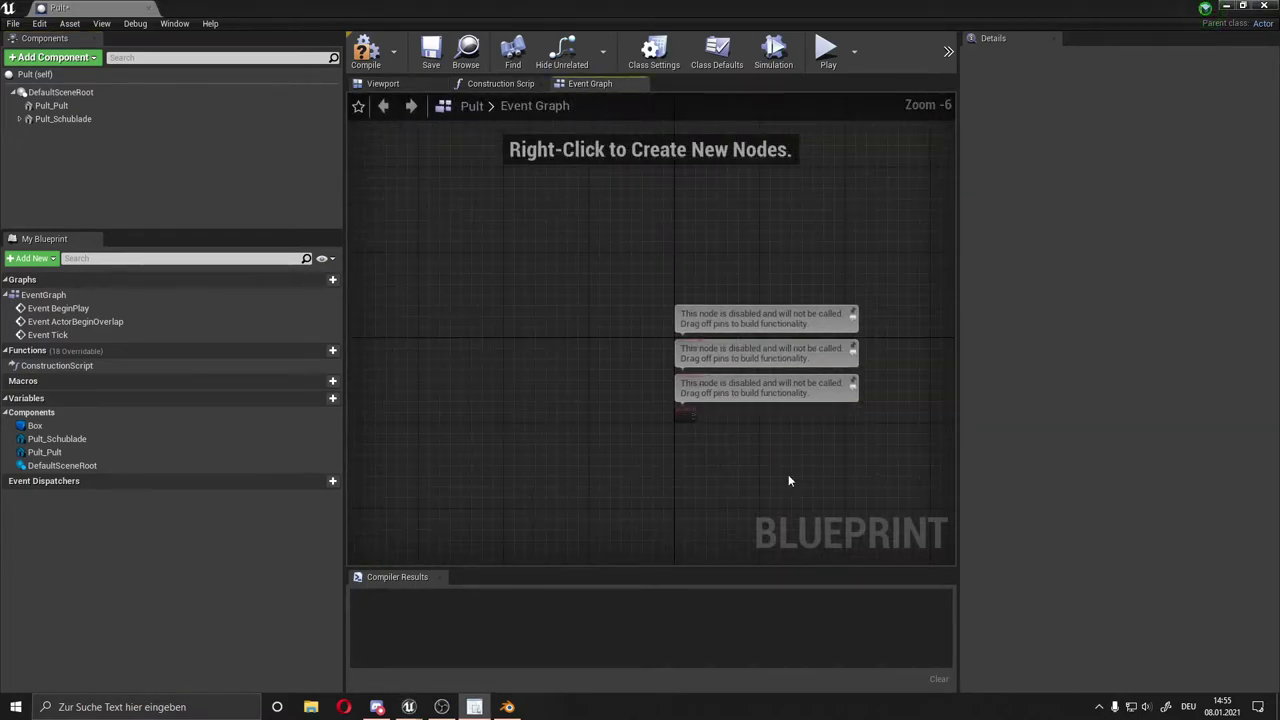
{"action": "left_click_drag", "start_coordinate": [788, 474], "coordinate": [647, 296]}
{"action": "key", "text": "Delete"}
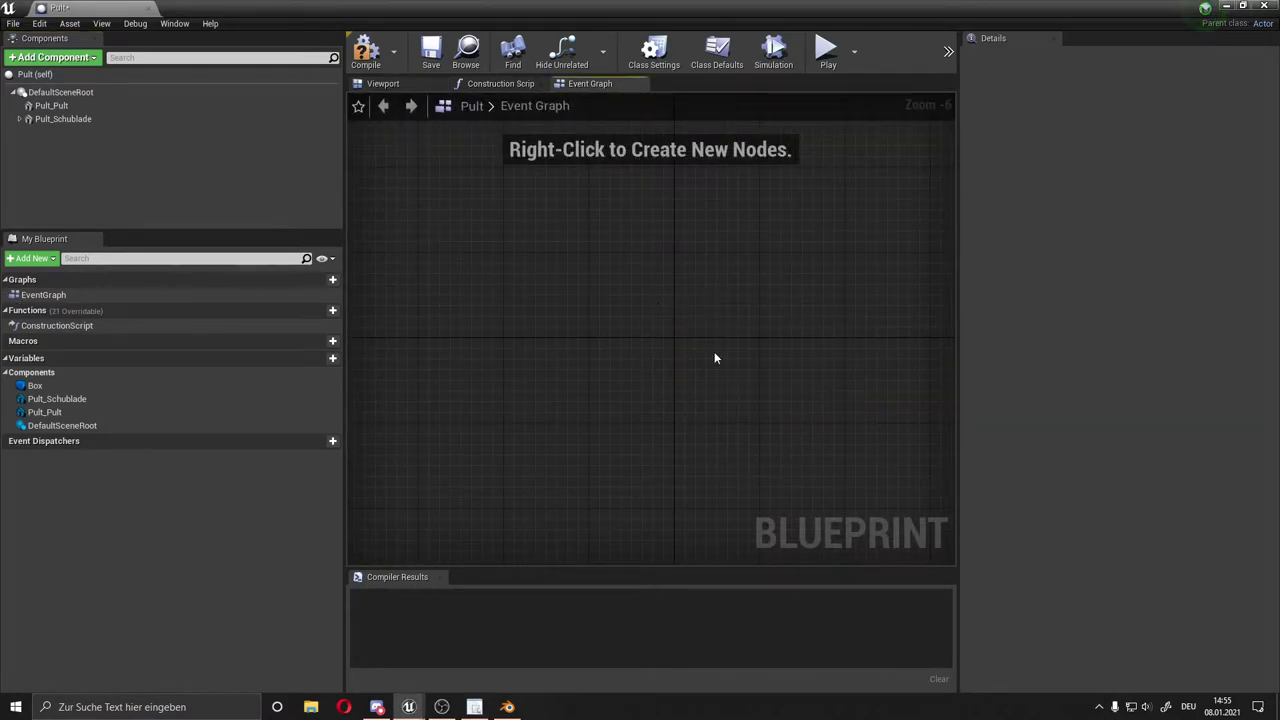
{"action": "scroll", "coordinate": [715, 353], "scroll_direction": "up", "scroll_amount": 3}
{"action": "mouse_move", "coordinate": [717, 340]}
{"action": "right_mouse_down"}
{"action": "mouse_move", "coordinate": [666, 323]}
{"action": "mouse_move", "coordinate": [659, 365]}
{"action": "right_mouse_up"}
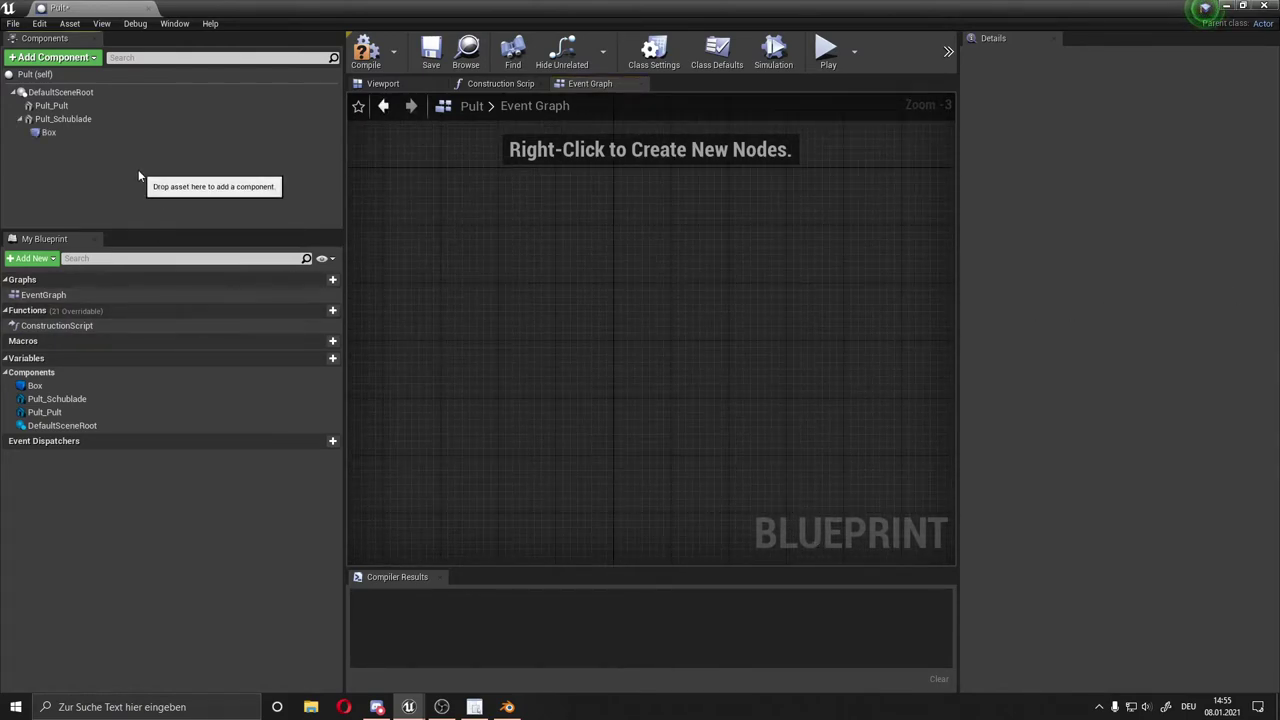
Add OnComponentBeginOverlap and OnComponentEndOverlap events for the Box and arrange them
{"action": "left_click", "coordinate": [86, 139]}
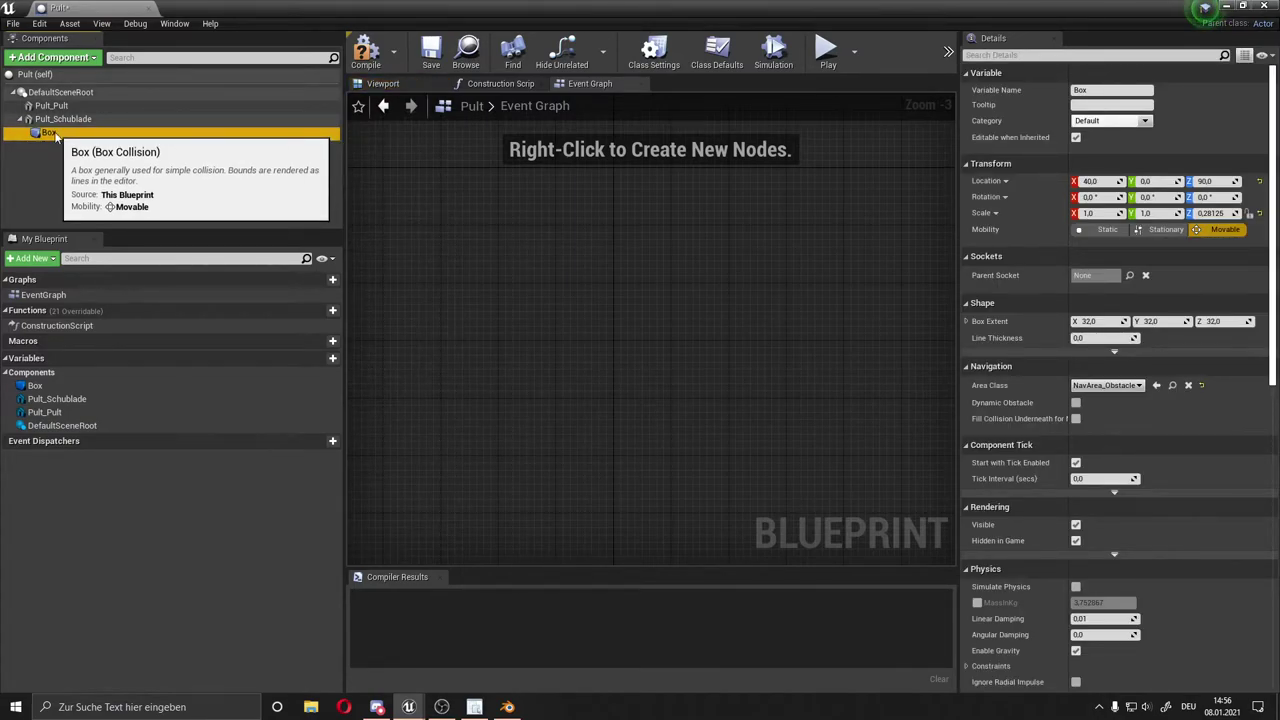
{"action": "right_click", "coordinate": [57, 138]}
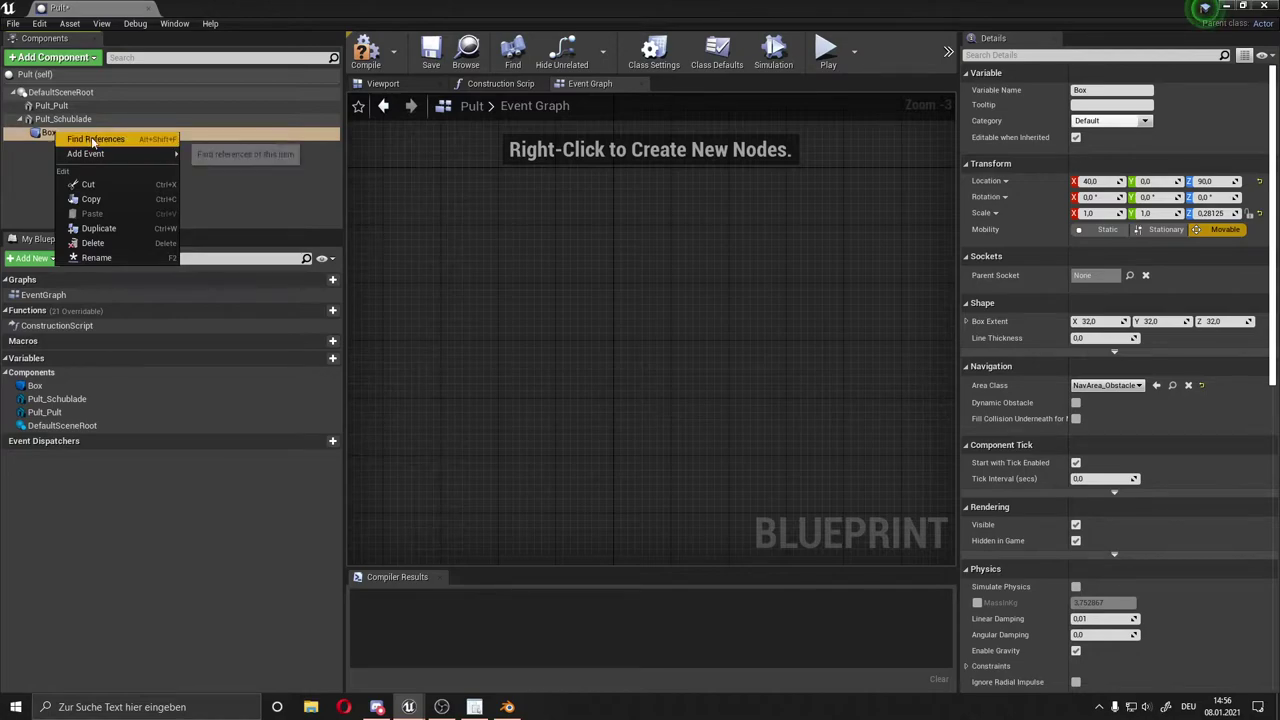
{"action": "mouse_move", "coordinate": [113, 155]}
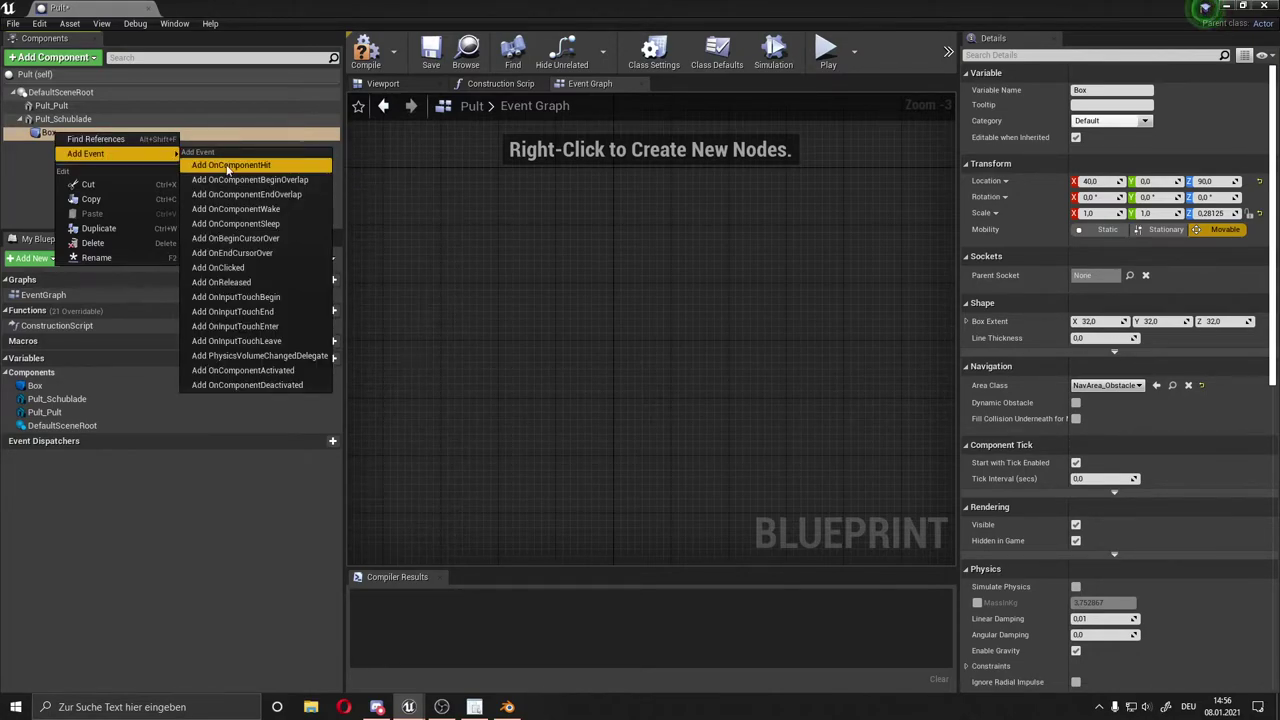
{"action": "left_click", "coordinate": [275, 182]}
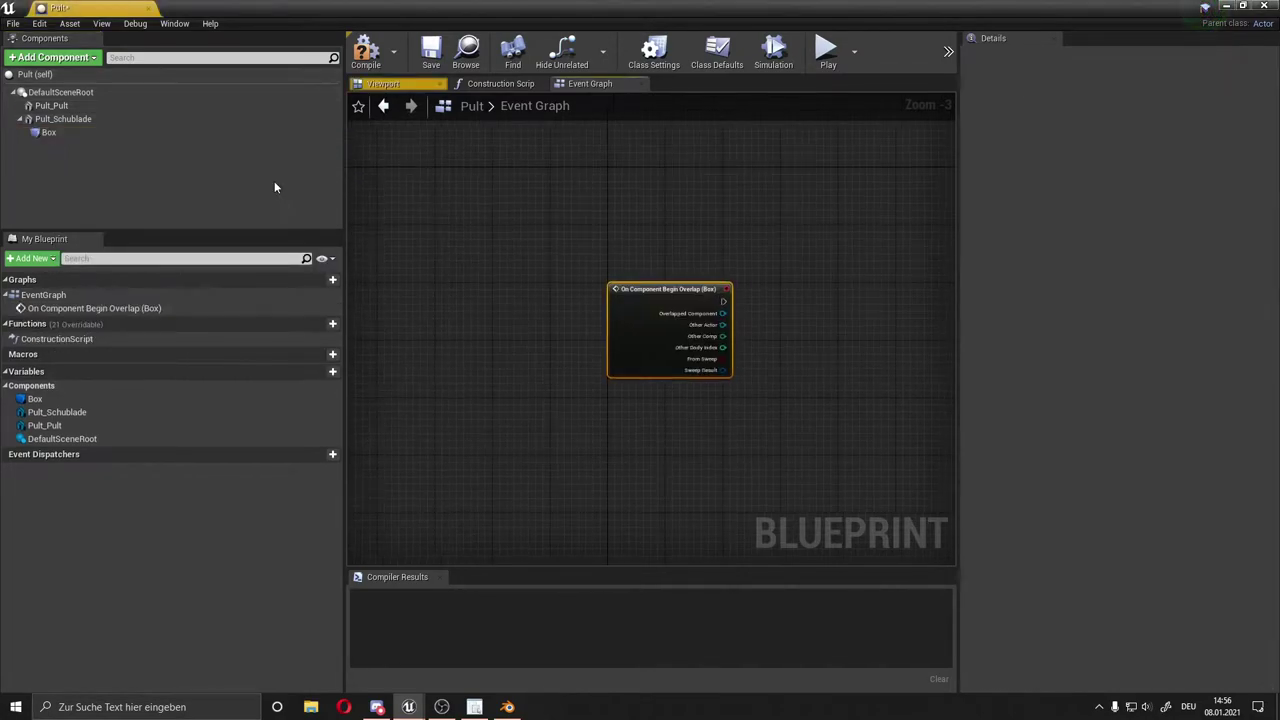
{"action": "right_click", "coordinate": [79, 138]}
{"action": "mouse_move", "coordinate": [120, 159]}
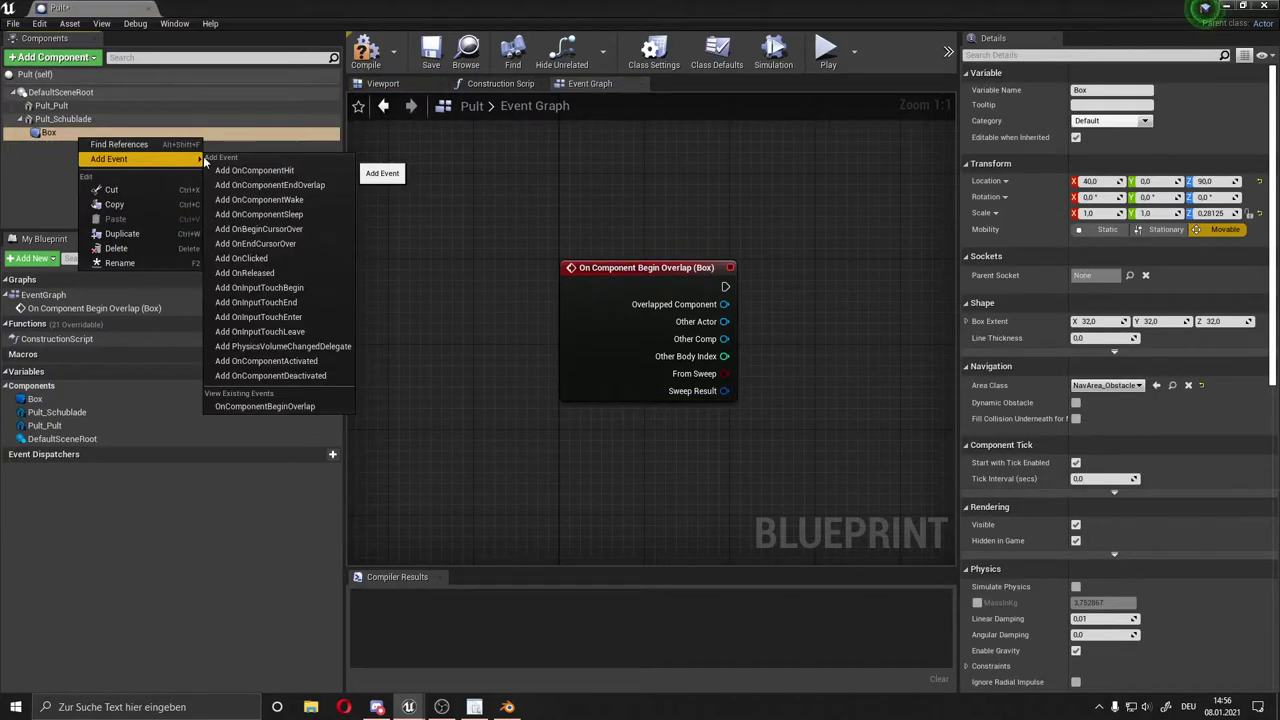
{"action": "left_click", "coordinate": [275, 197]}
{"action": "scroll", "coordinate": [790, 248], "scroll_direction": "down", "scroll_amount": 2}
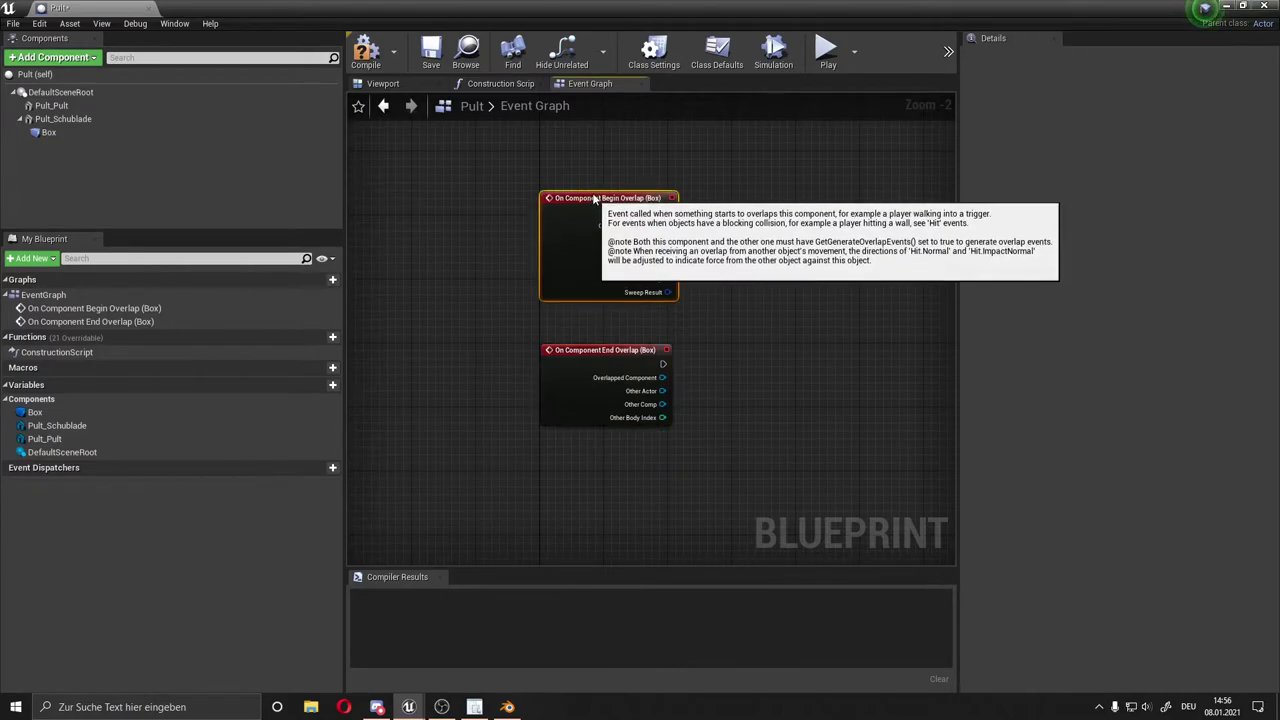
{"action": "left_click_drag", "start_coordinate": [595, 224], "coordinate": [595, 176]}
{"action": "right_click_drag", "start_coordinate": [757, 280], "coordinate": [696, 264]}
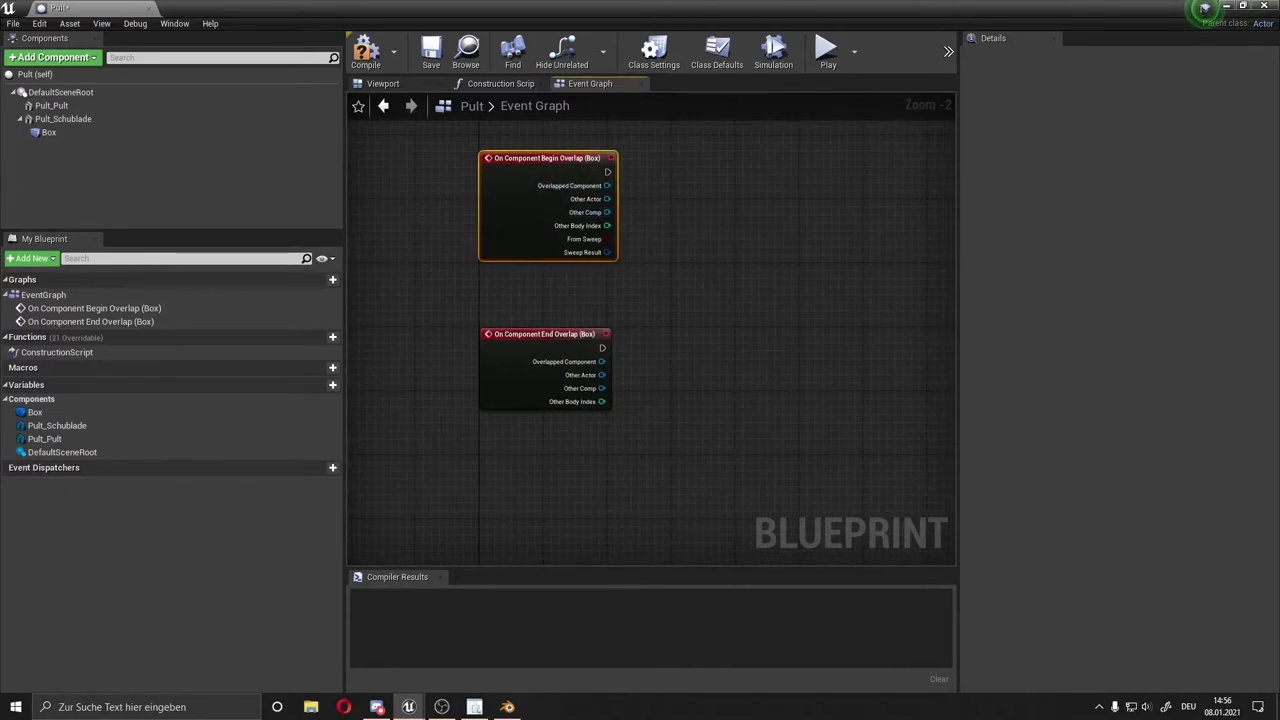
Place a Get Player Controller node in the Event Graph
{"action": "right_click", "coordinate": [582, 285]}
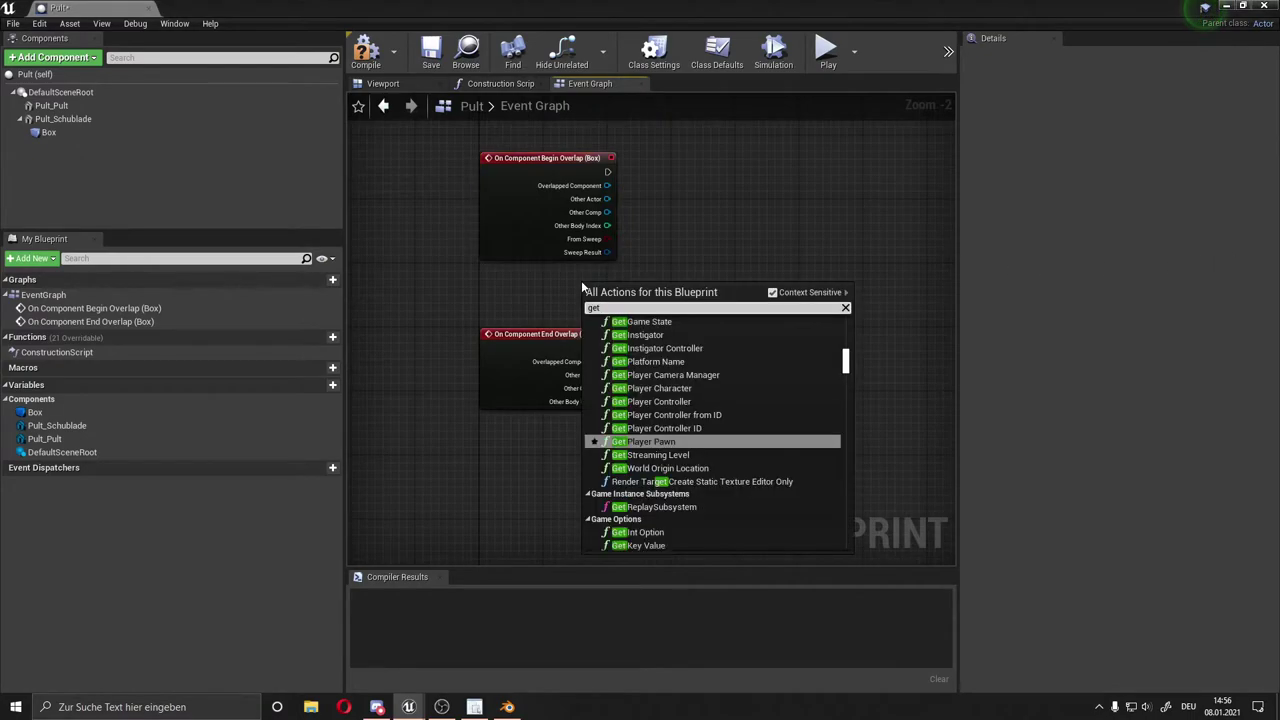
{"action": "type", "text": "get"}
{"action": "type", "text": " player "}
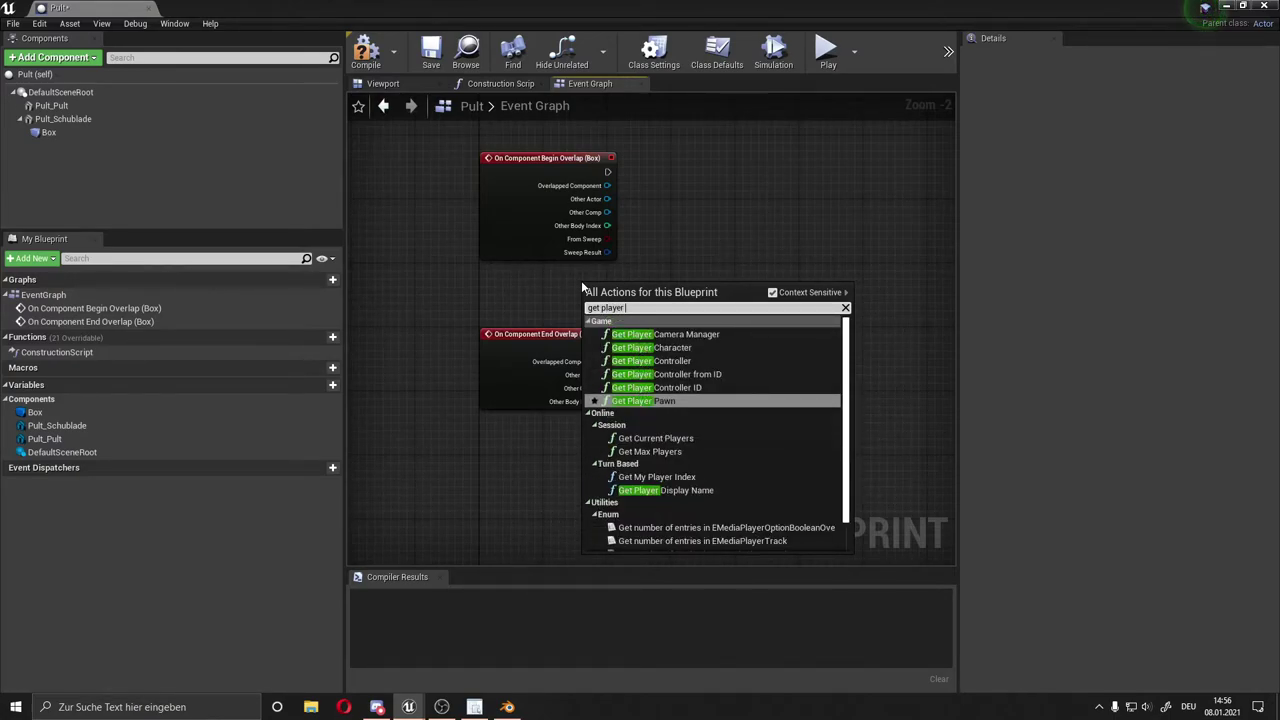
{"action": "type", "text": "co"}
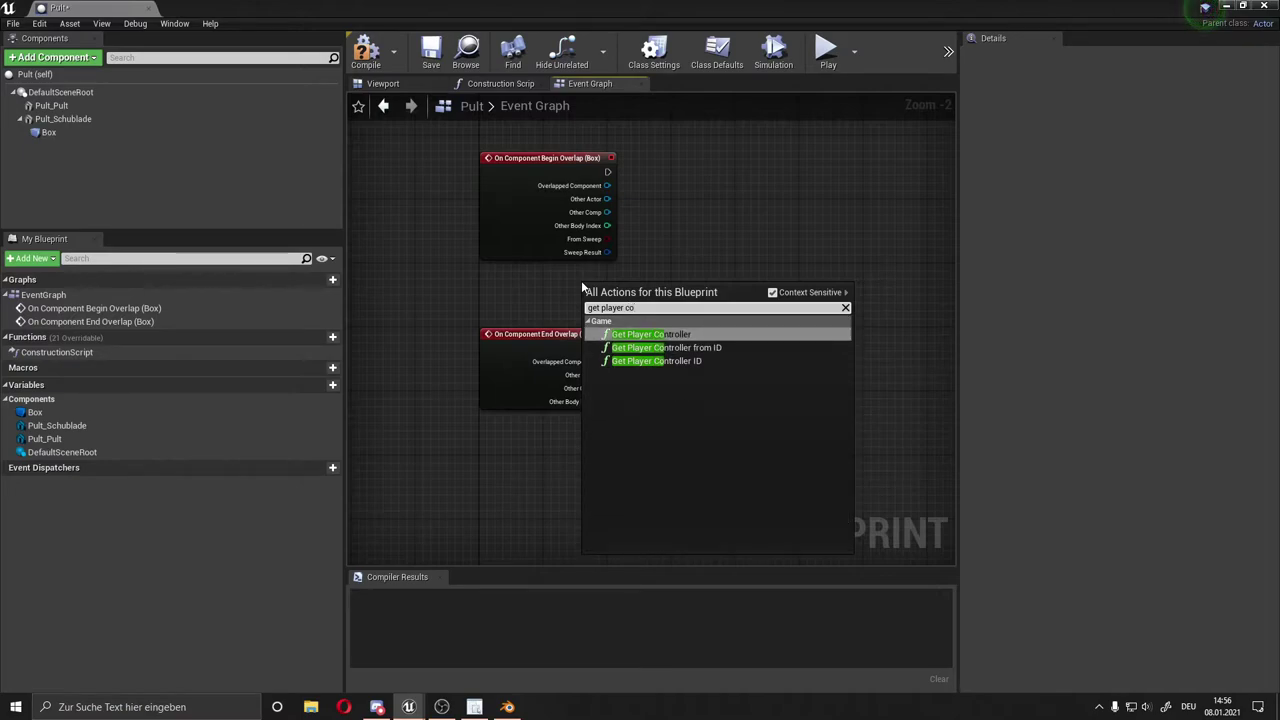
{"action": "left_click", "coordinate": [685, 335]}
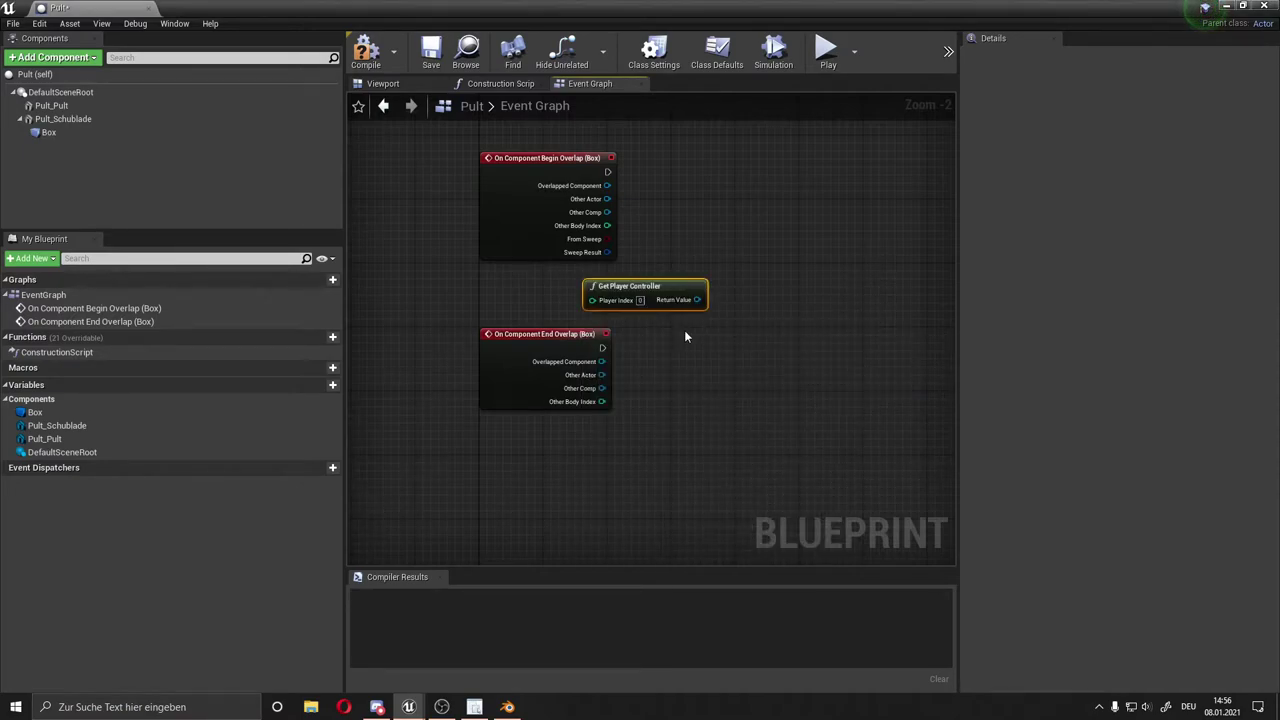
{"action": "left_click_drag", "start_coordinate": [665, 293], "coordinate": [641, 293]}
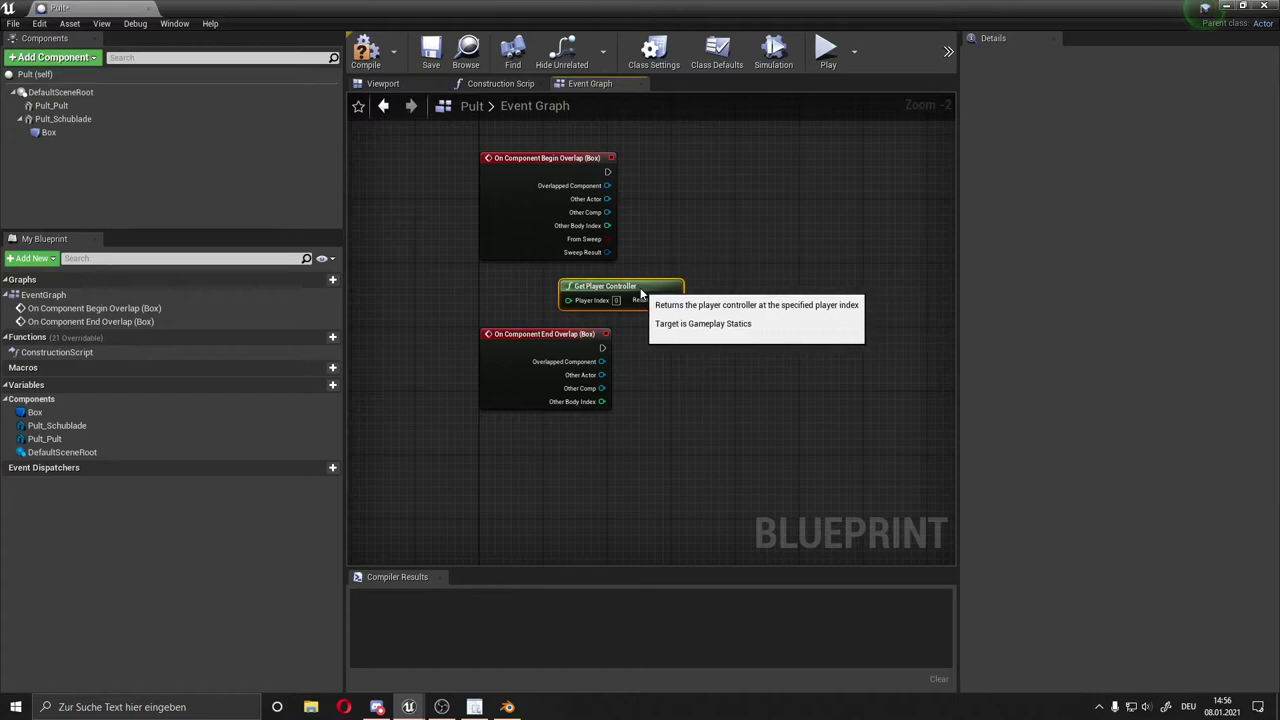
{"action": "right_click_drag", "start_coordinate": [641, 293], "coordinate": [630, 328]}
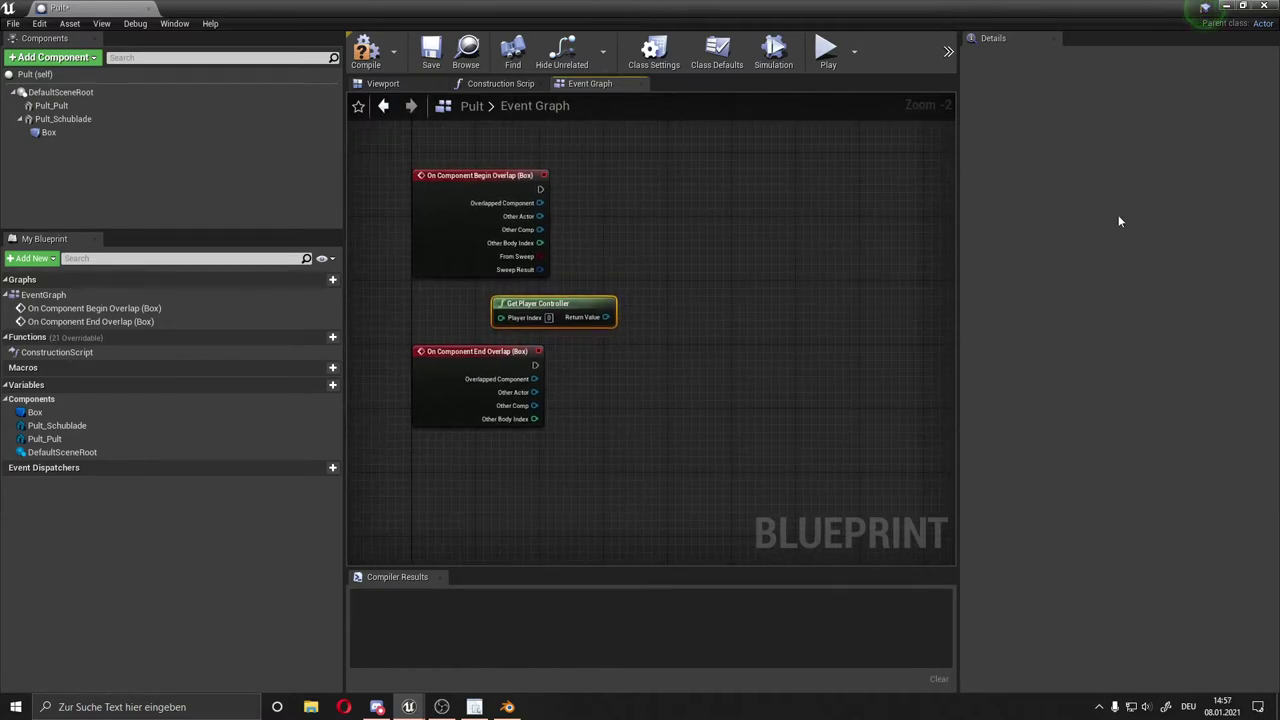
{"action": "left_click", "coordinate": [556, 192]}
Connect an Enable Input node after Begin Overlap, fed by Get Player Controller's Return Value
{"action": "left_click_drag", "start_coordinate": [540, 189], "coordinate": [650, 218]}
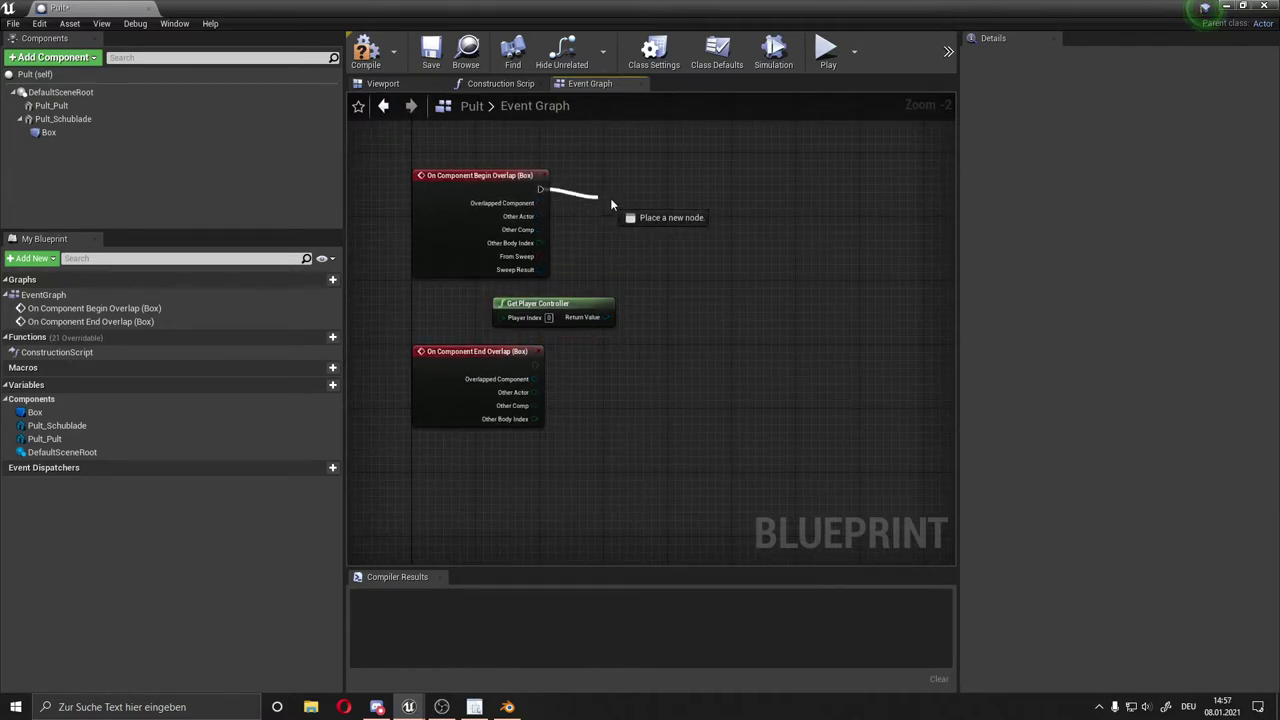
{"action": "type", "text": "en"}
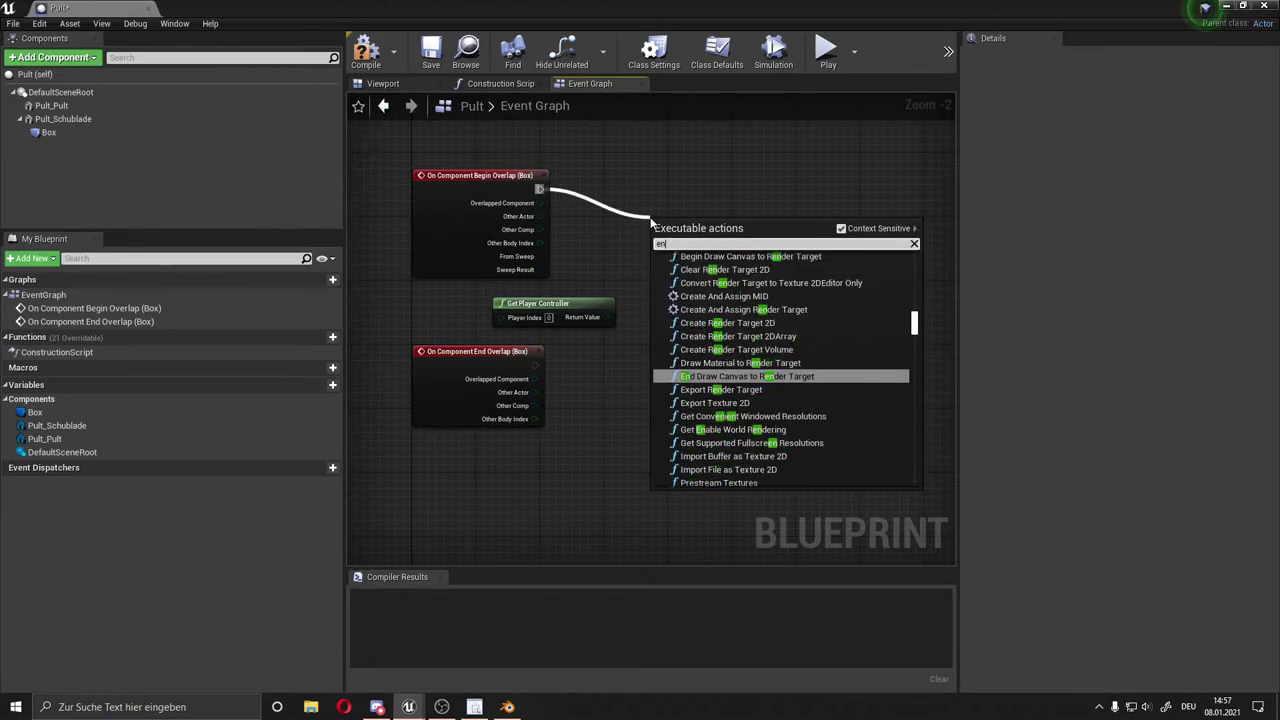
{"action": "type", "text": "a"}
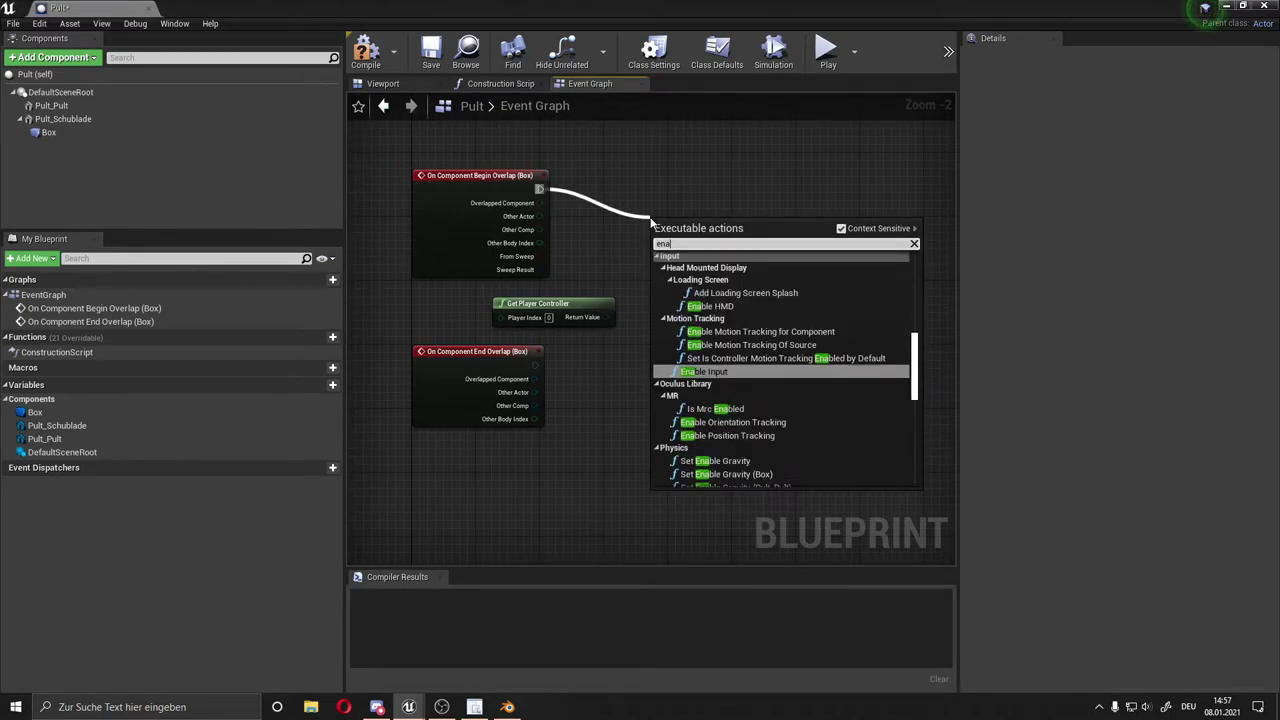
{"action": "type", "text": "be"}
{"action": "key", "text": "BackSpace"}
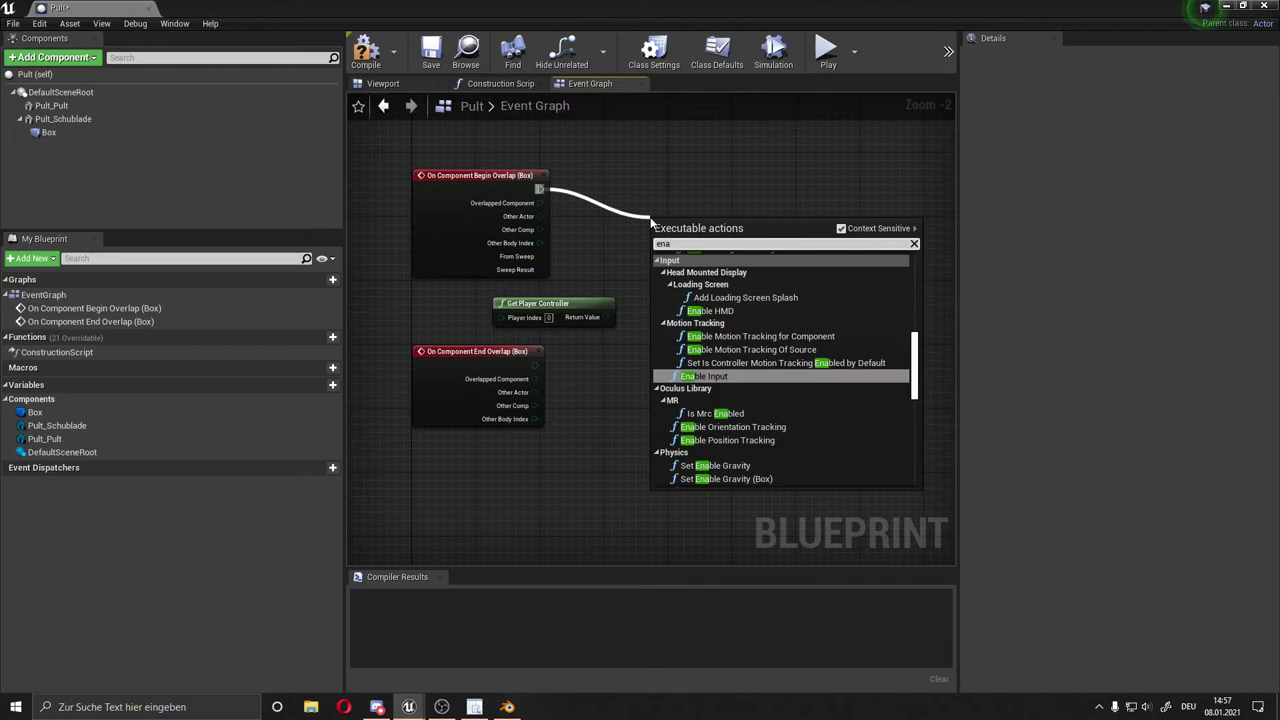
{"action": "type", "text": "le"}
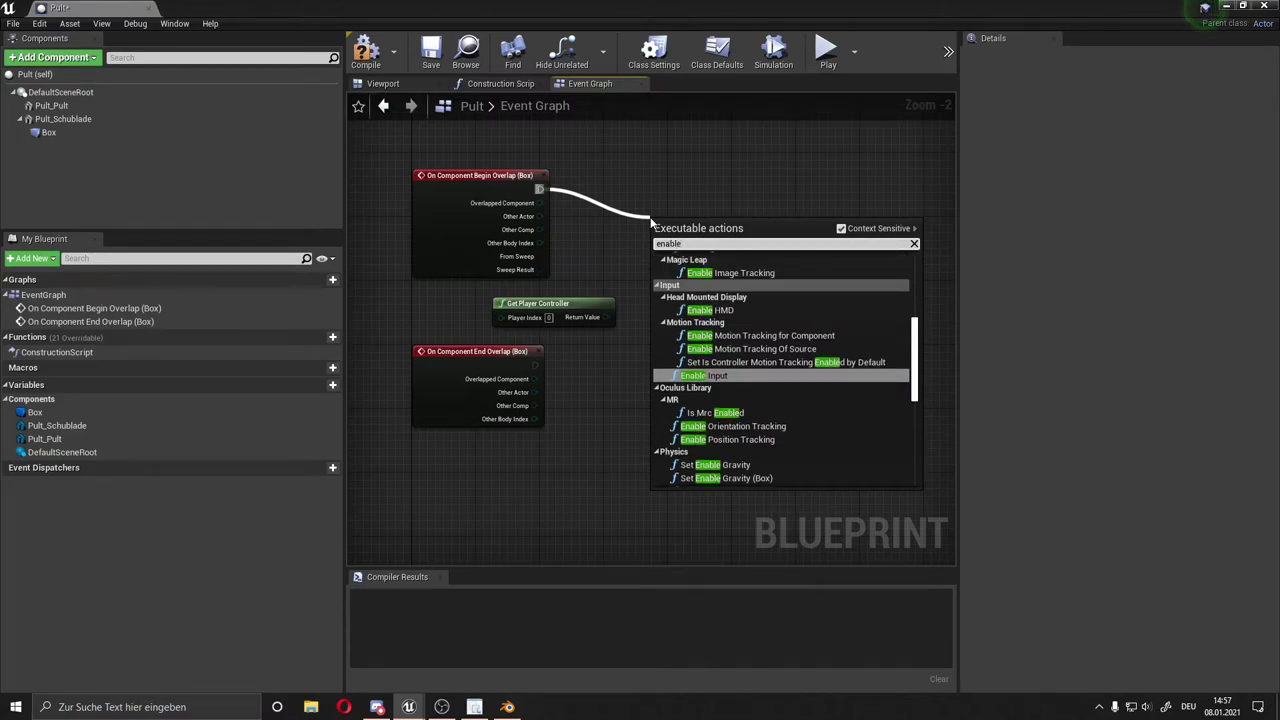
{"action": "left_click", "coordinate": [705, 375]}
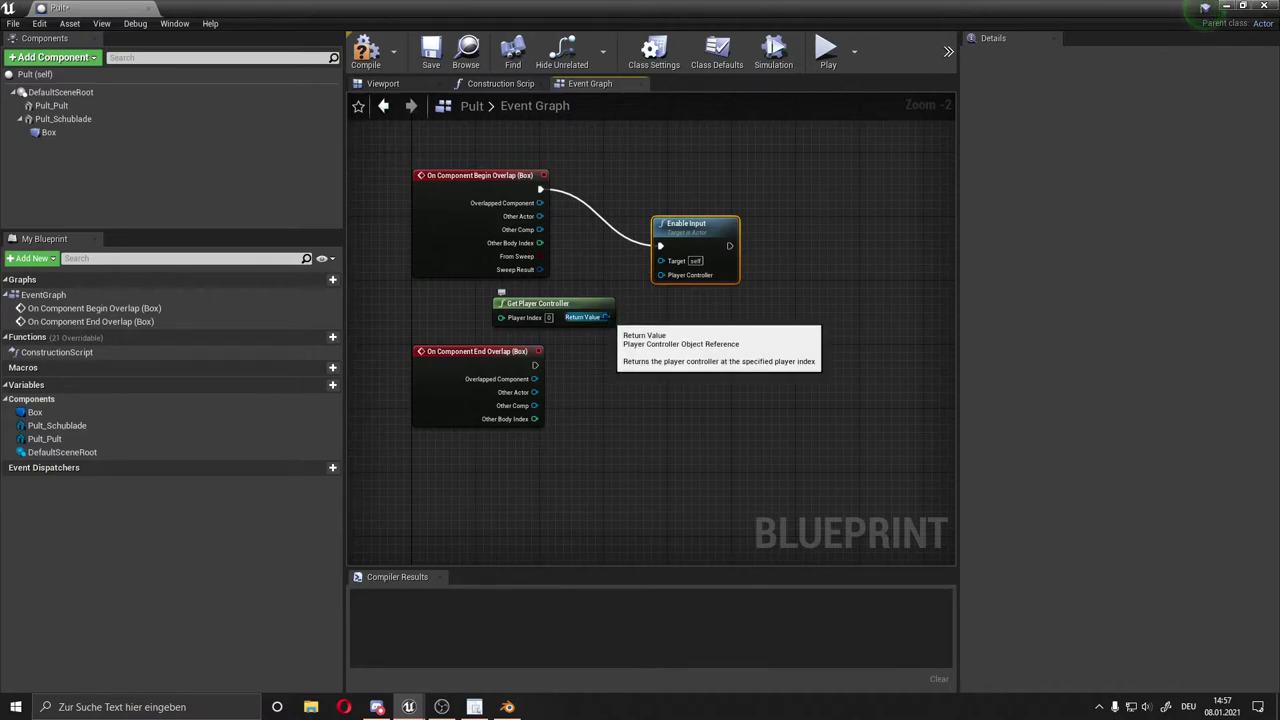
{"action": "left_click_drag", "start_coordinate": [605, 318], "coordinate": [663, 275]}
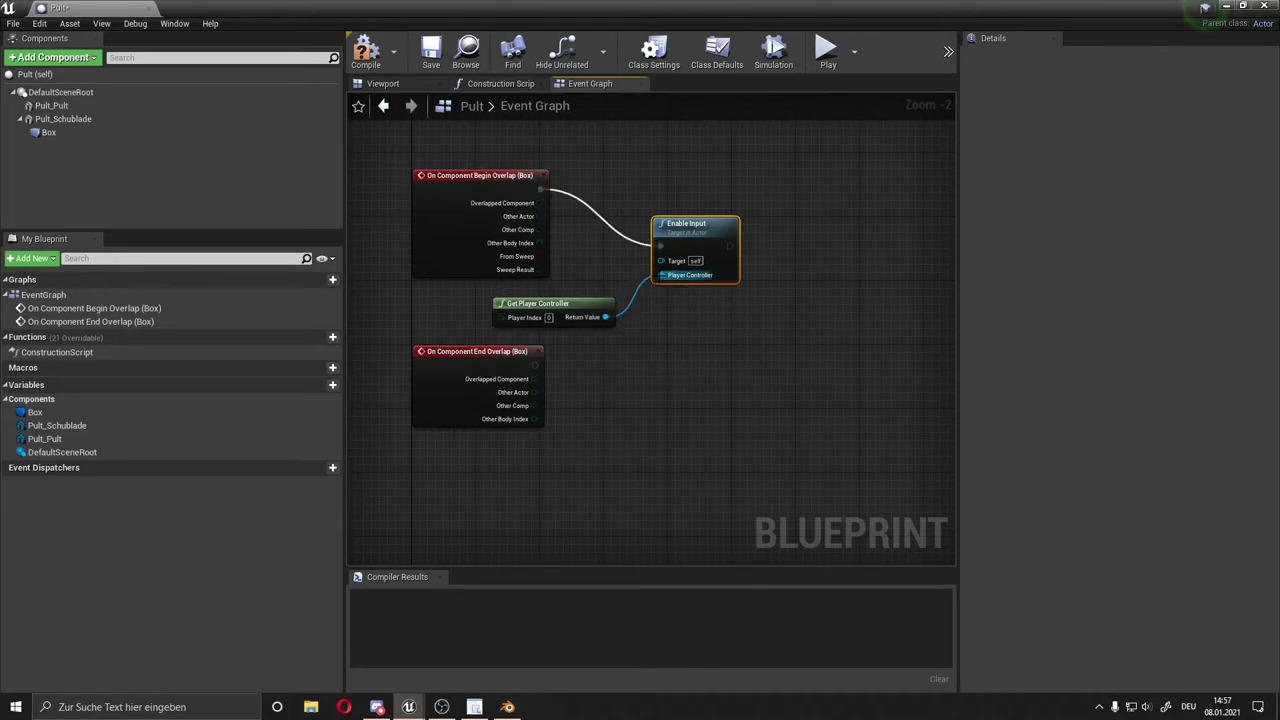
{"action": "left_click_drag", "start_coordinate": [686, 228], "coordinate": [678, 228]}
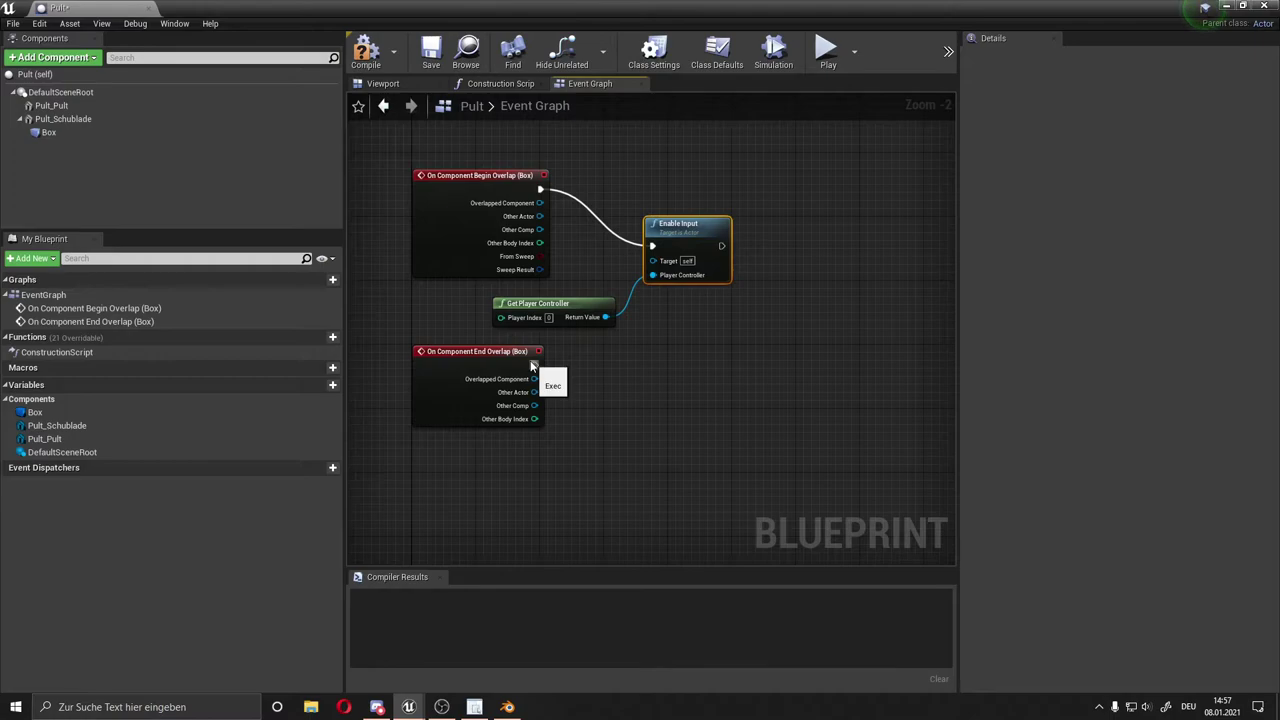
Add a Disable Input node after End Overlap, fed by Get Player Controller's Return Value
{"action": "mouse_move", "coordinate": [535, 365]}
{"action": "left_mouse_down"}
{"action": "mouse_move", "coordinate": [673, 382]}
{"action": "mouse_move", "coordinate": [653, 370]}
{"action": "left_mouse_up"}
{"action": "type", "text": "dis"}
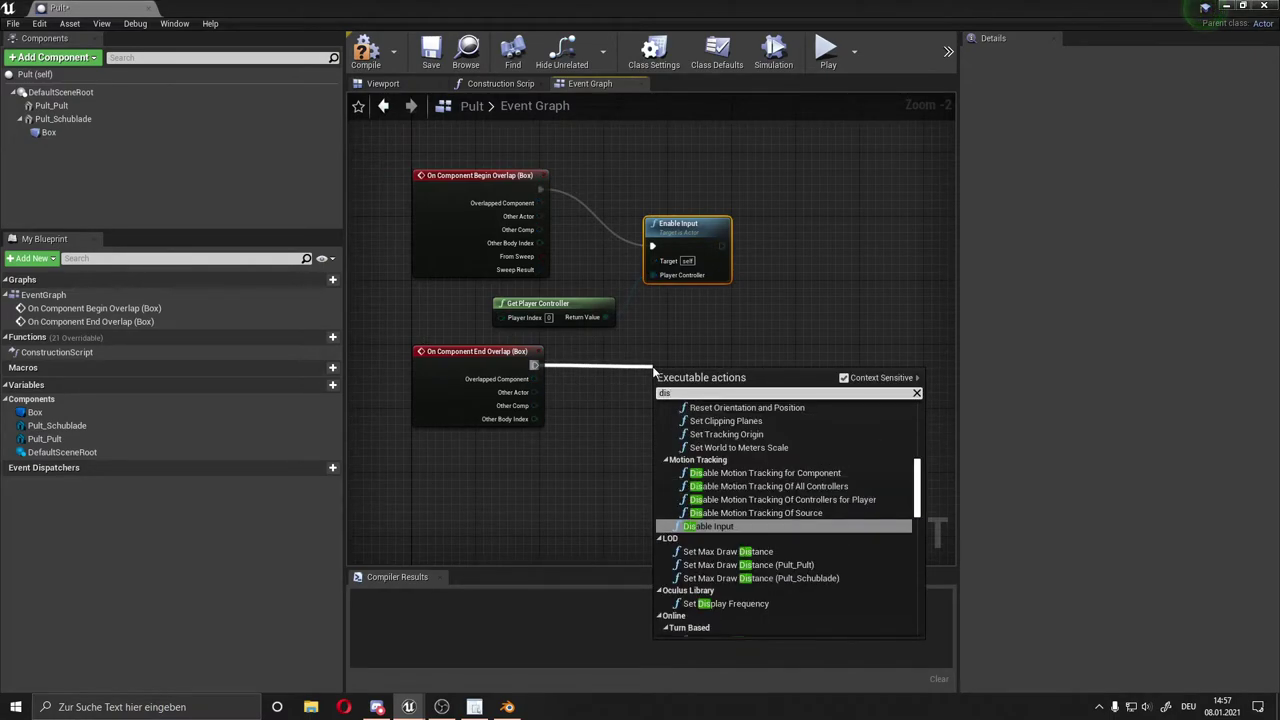
{"action": "left_click", "coordinate": [708, 526]}
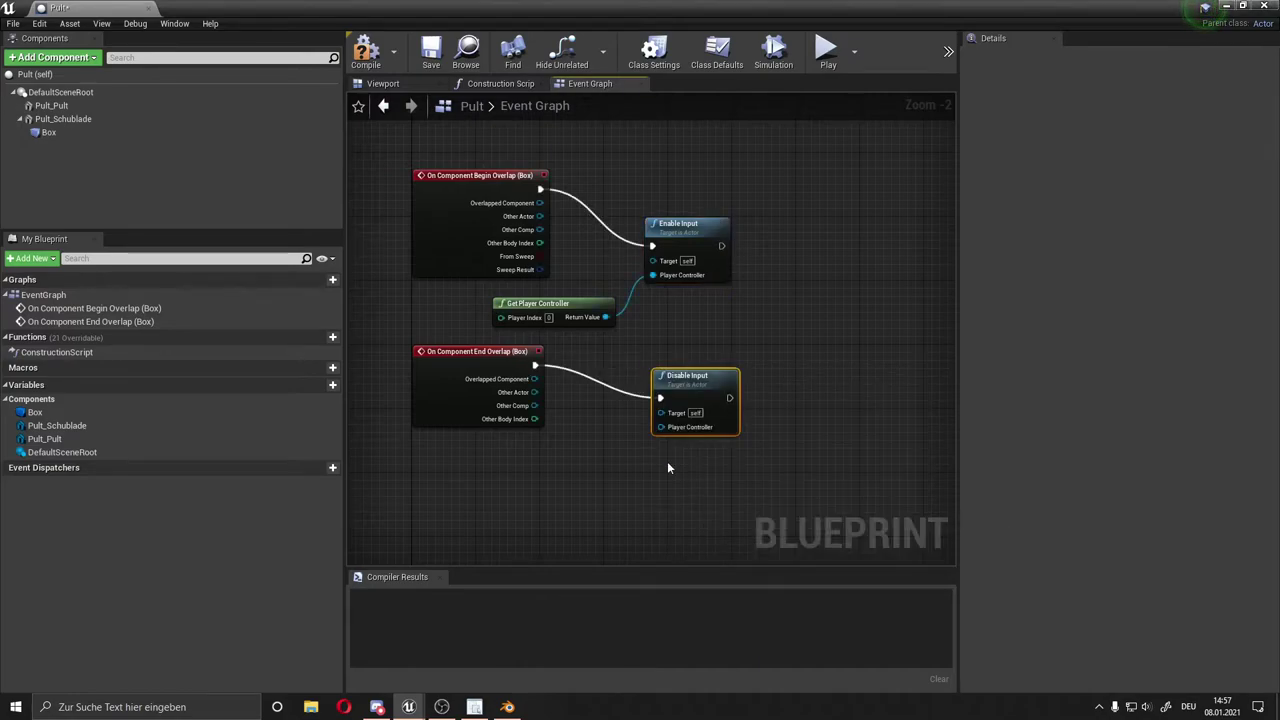
{"action": "mouse_move", "coordinate": [652, 275]}
{"action": "left_mouse_down"}
{"action": "mouse_move", "coordinate": [612, 317]}
{"action": "mouse_move", "coordinate": [665, 429]}
{"action": "left_mouse_up"}
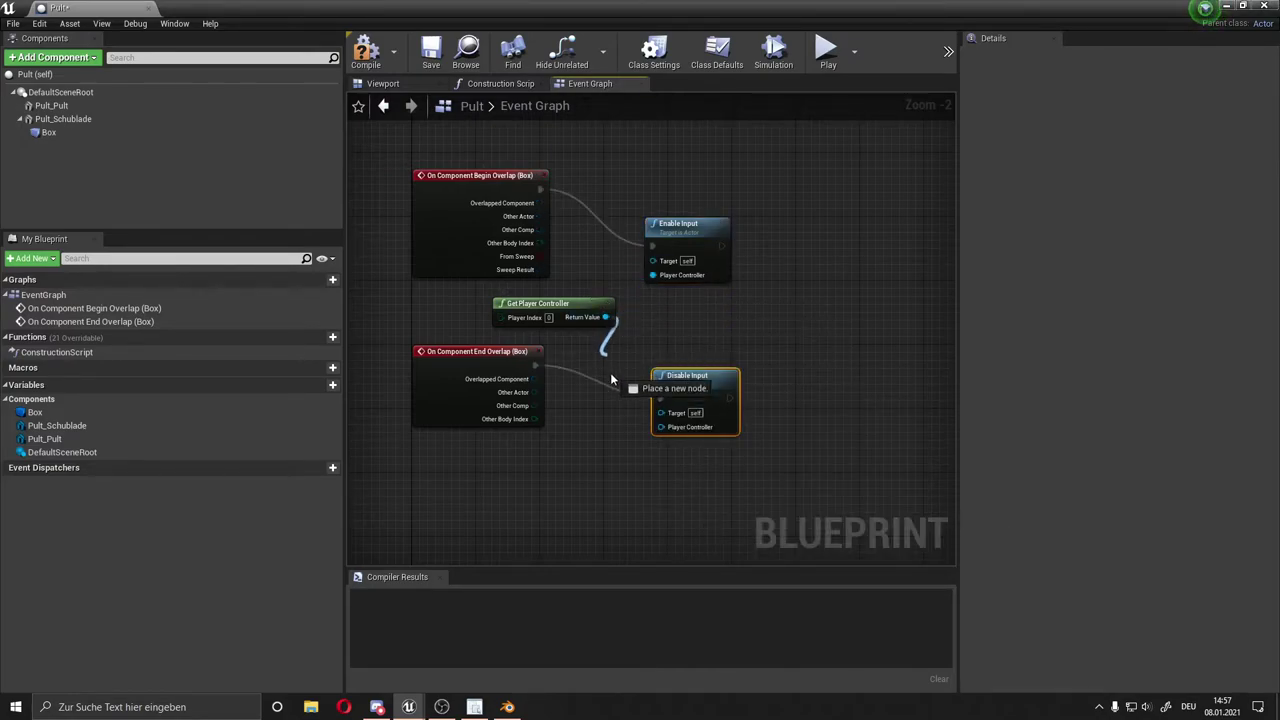
{"action": "left_click", "coordinate": [697, 330]}
{"action": "key", "text": "ctrl+z"}
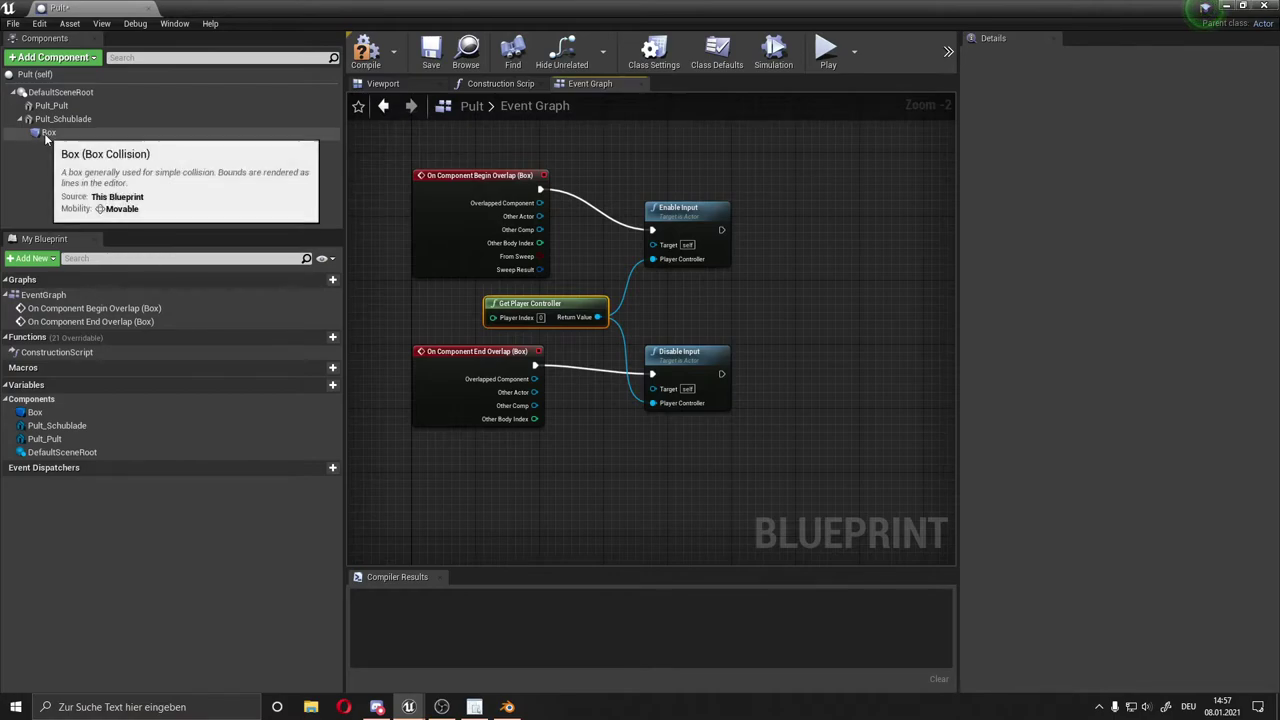
{"action": "scroll", "coordinate": [788, 363], "scroll_direction": "down", "scroll_amount": 1}
{"action": "right_click_drag", "start_coordinate": [788, 363], "coordinate": [668, 345]}
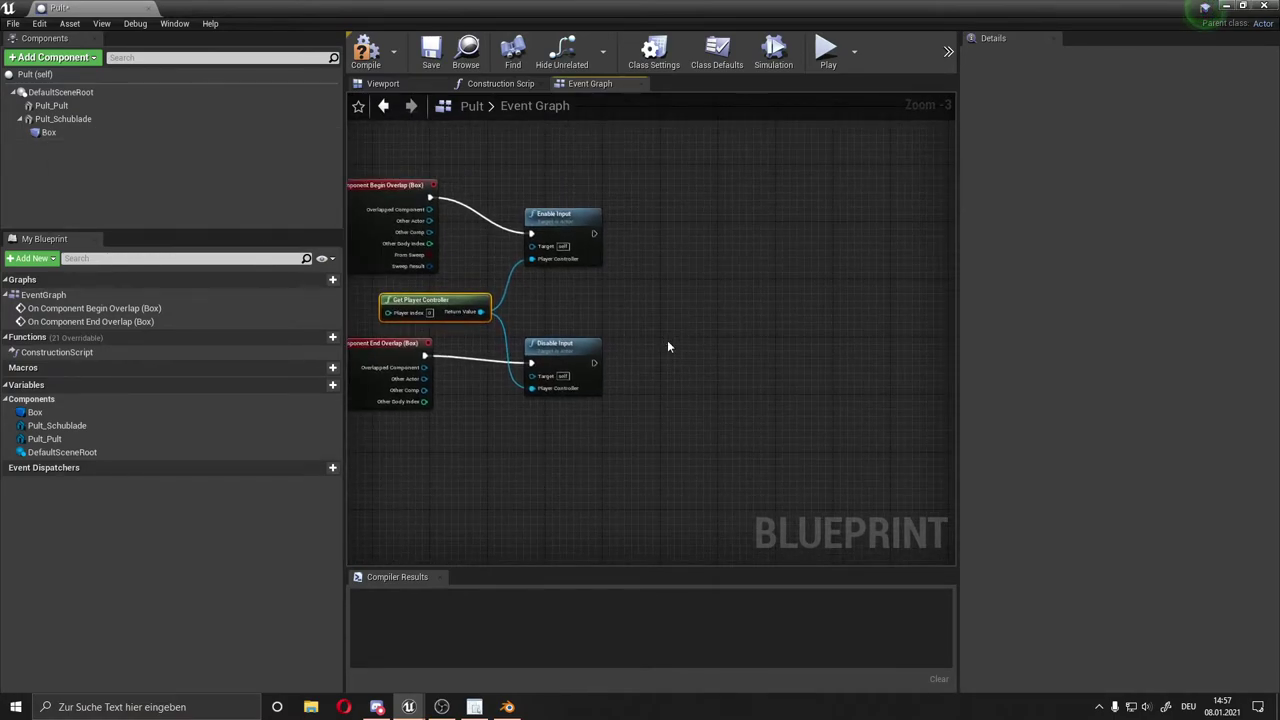
{"action": "mouse_move", "coordinate": [668, 347]}
{"action": "right_mouse_down"}
{"action": "mouse_move", "coordinate": [641, 280]}
{"action": "mouse_move", "coordinate": [664, 314]}
{"action": "right_mouse_up"}
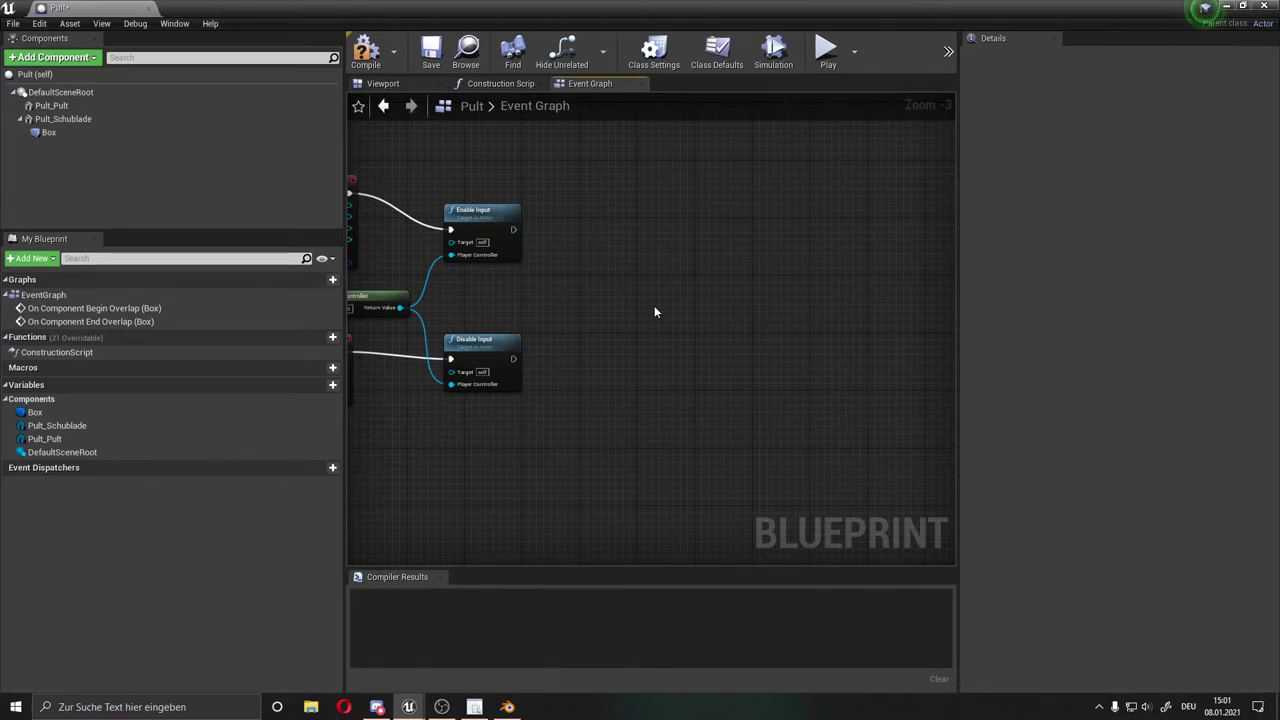
Search the blueprint action menu for an E key event, then clear the filter
{"action": "right_click", "coordinate": [654, 311]}
{"action": "type", "text": "e"}
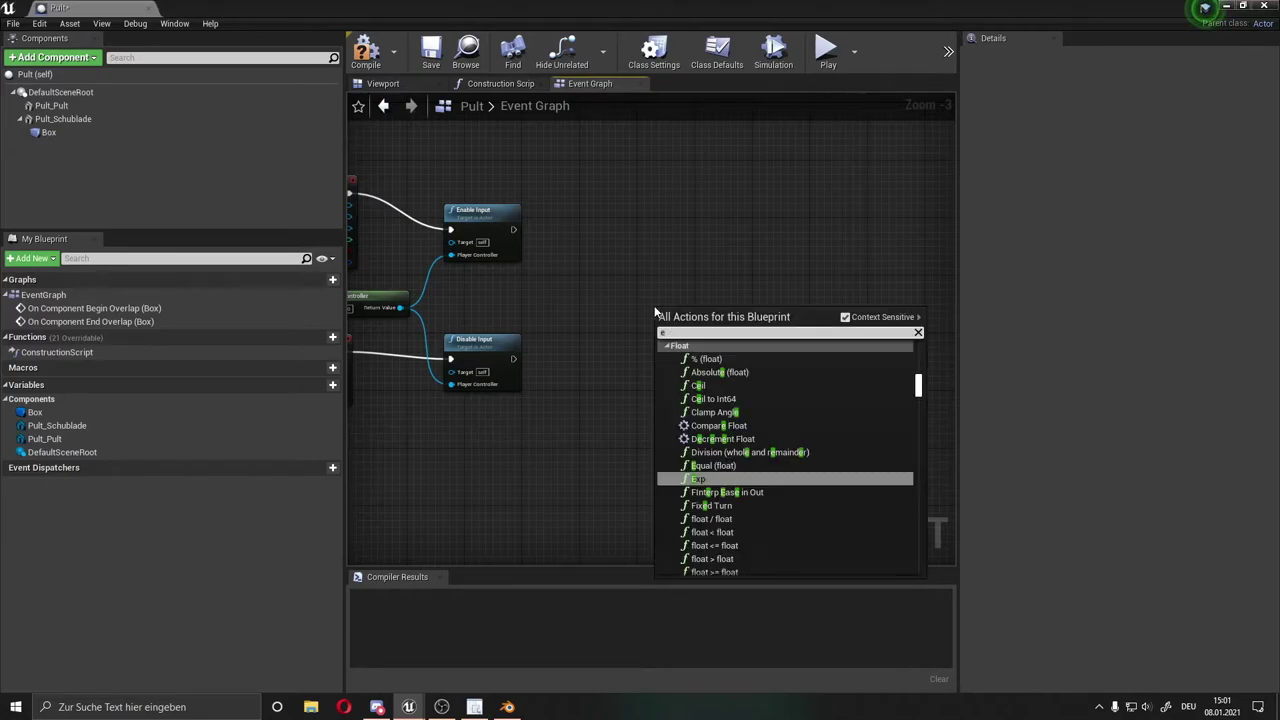
{"action": "scroll", "coordinate": [714, 424], "scroll_direction": "up", "scroll_amount": 1}
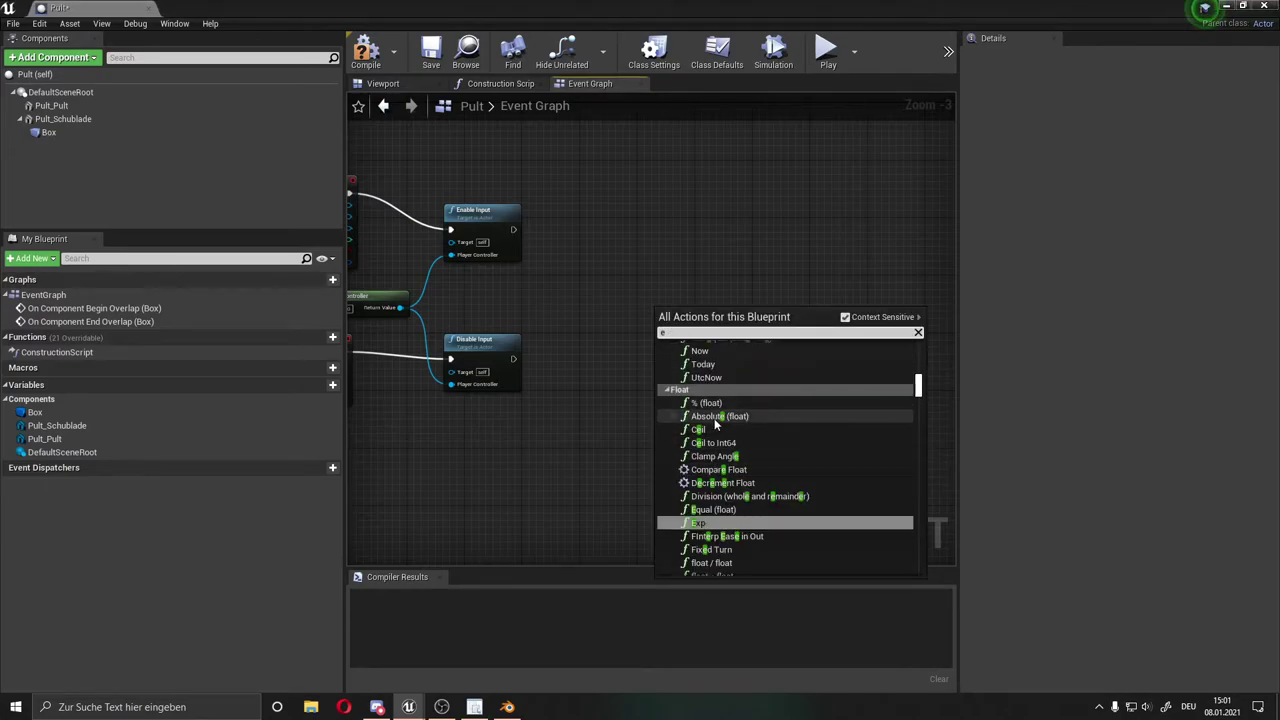
{"action": "type", "text": " key"}
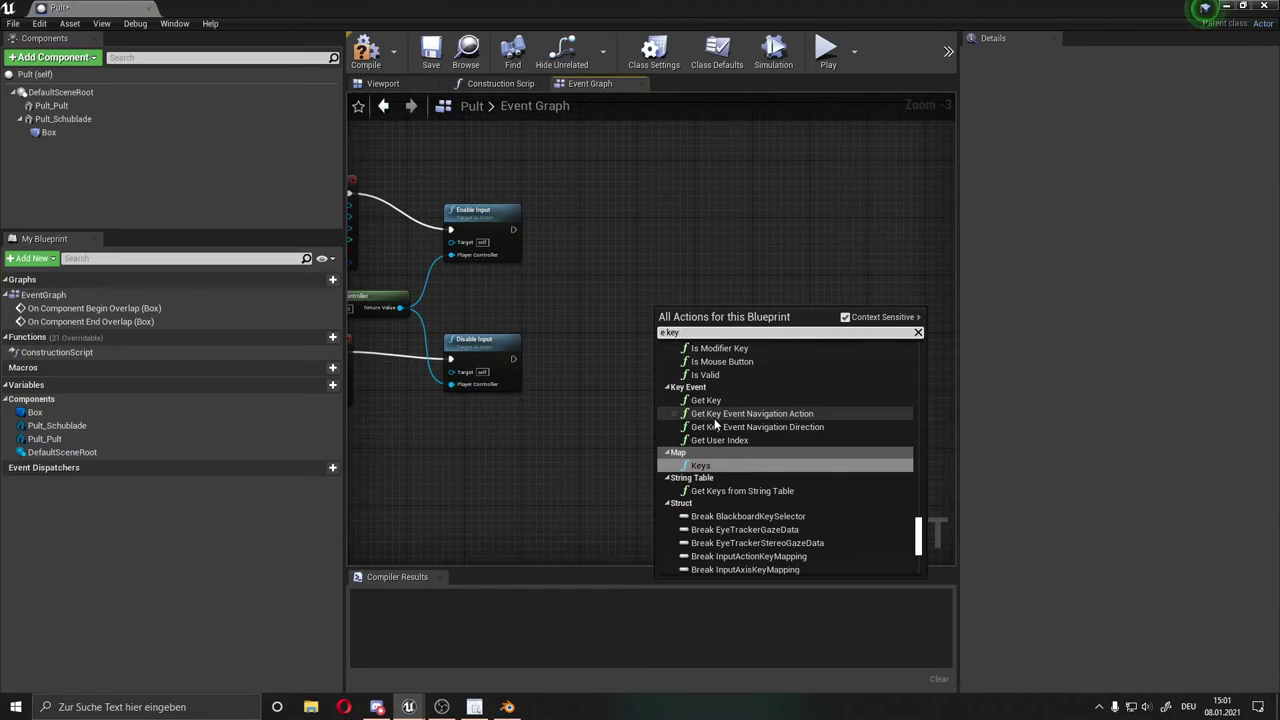
{"action": "key", "text": "BackSpace"}
{"action": "key", "text": "BackSpace"}
{"action": "key", "text": "BackSpace"}
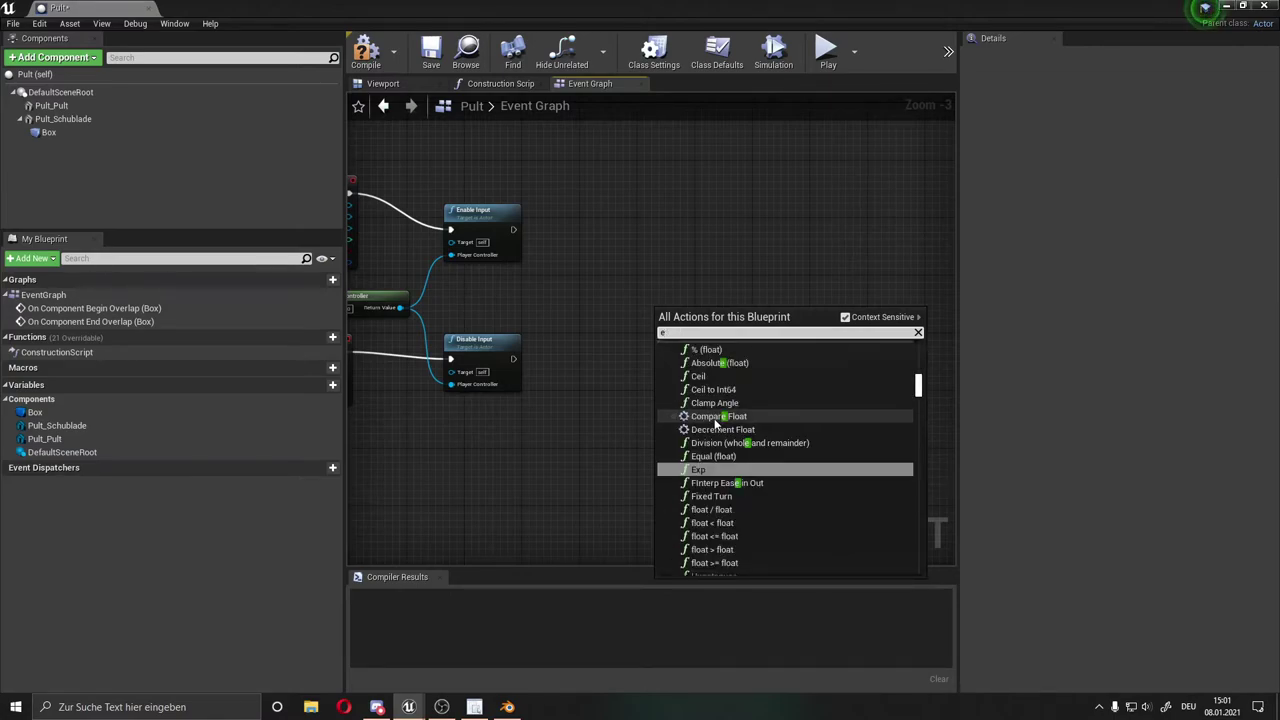
{"action": "key", "text": "BackSpace"}
{"action": "type", "text": "e"}
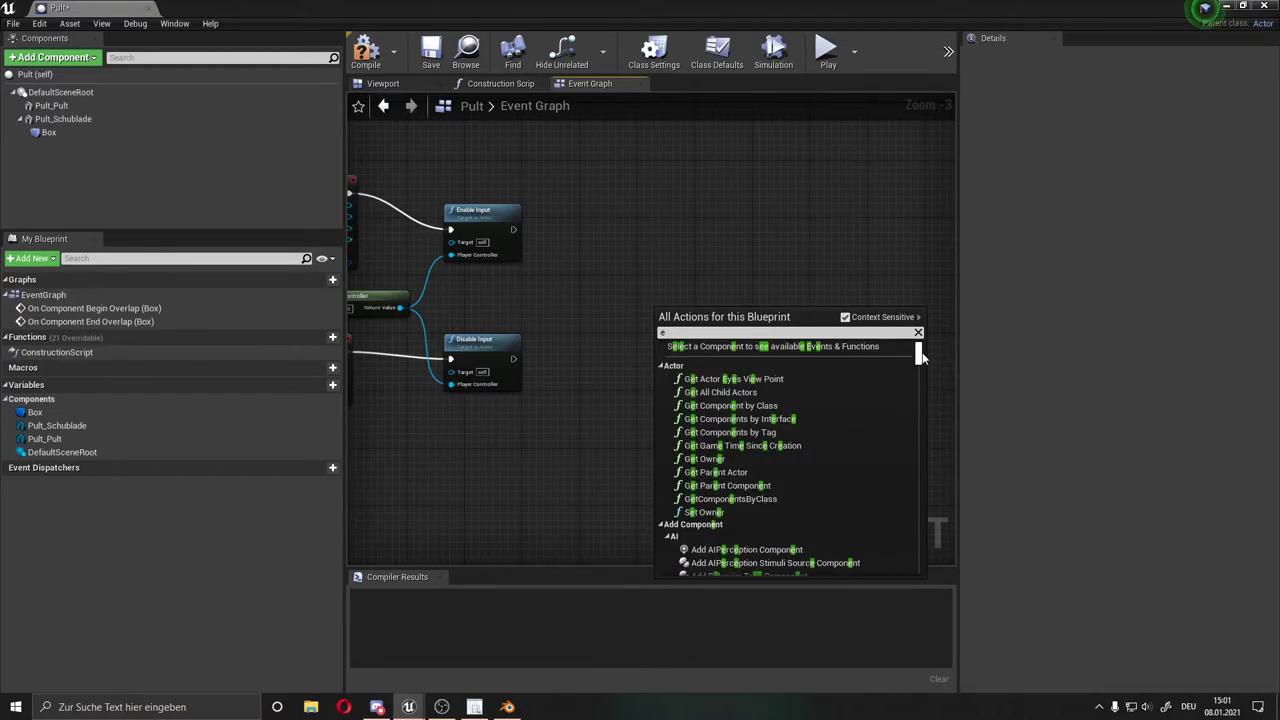
{"action": "mouse_move", "coordinate": [920, 390]}
{"action": "left_mouse_down"}
{"action": "mouse_move", "coordinate": [926, 541]}
{"action": "mouse_move", "coordinate": [921, 350]}
{"action": "left_mouse_up"}
{"action": "key", "text": "BackSpace"}
Add the E event from Input > Keyboard Events and position it in the graph
{"action": "scroll", "coordinate": [697, 454], "scroll_direction": "down", "scroll_amount": 2}
{"action": "scroll", "coordinate": [697, 460], "scroll_direction": "down", "scroll_amount": 3}
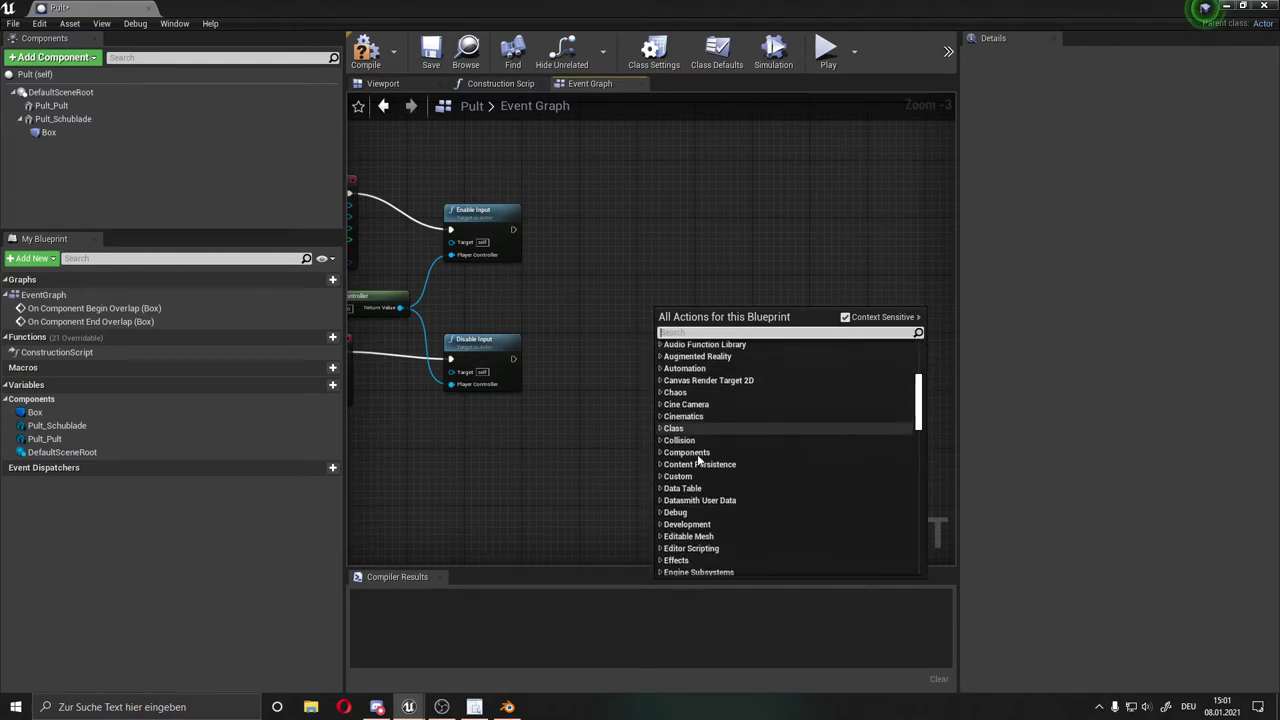
{"action": "scroll", "coordinate": [697, 460], "scroll_direction": "down", "scroll_amount": 3}
{"action": "scroll", "coordinate": [697, 460], "scroll_direction": "down", "scroll_amount": 3}
{"action": "scroll", "coordinate": [697, 460], "scroll_direction": "down", "scroll_amount": 3}
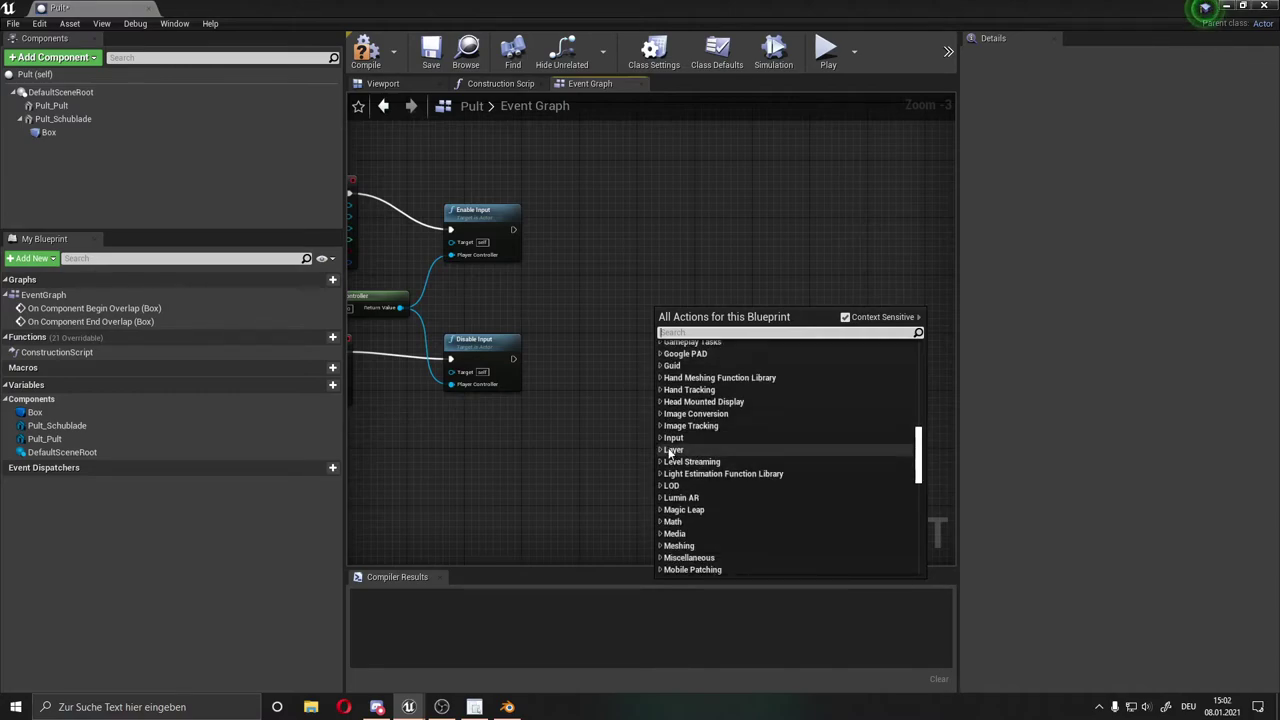
{"action": "left_click", "coordinate": [662, 438]}
{"action": "scroll", "coordinate": [668, 448], "scroll_direction": "down", "scroll_amount": 2}
{"action": "scroll", "coordinate": [670, 453], "scroll_direction": "down", "scroll_amount": 2}
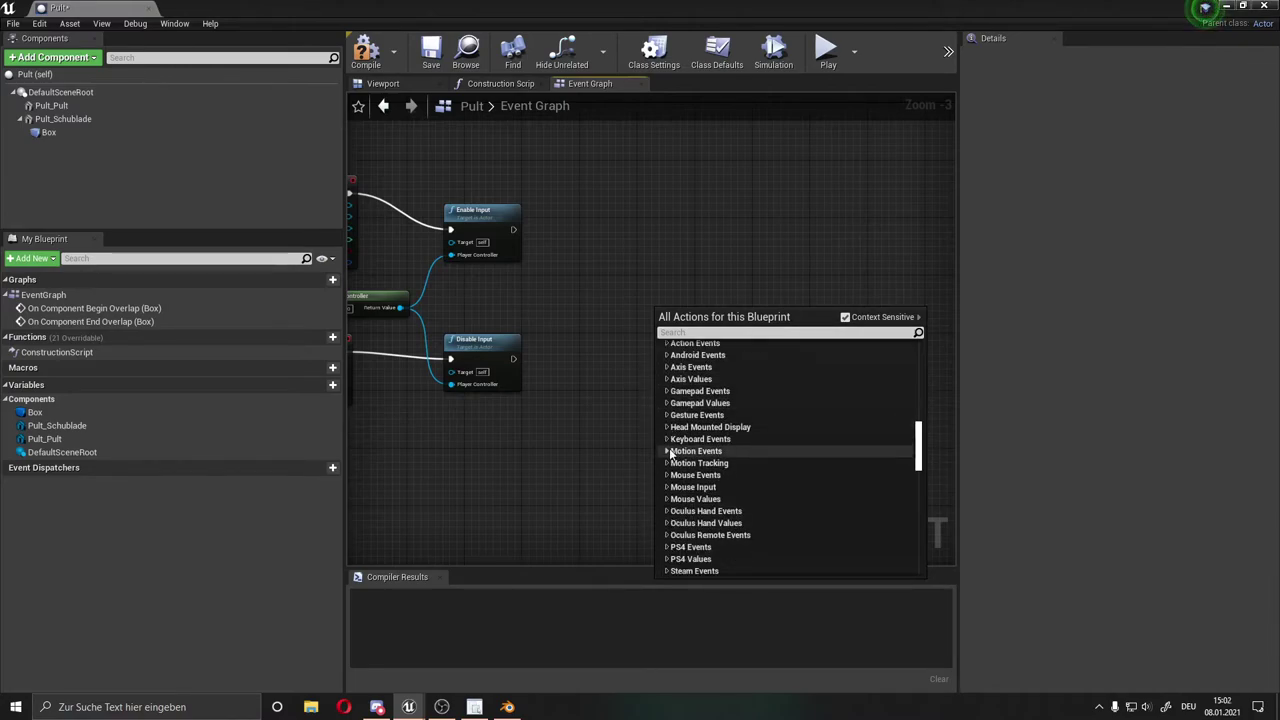
{"action": "left_click", "coordinate": [667, 439]}
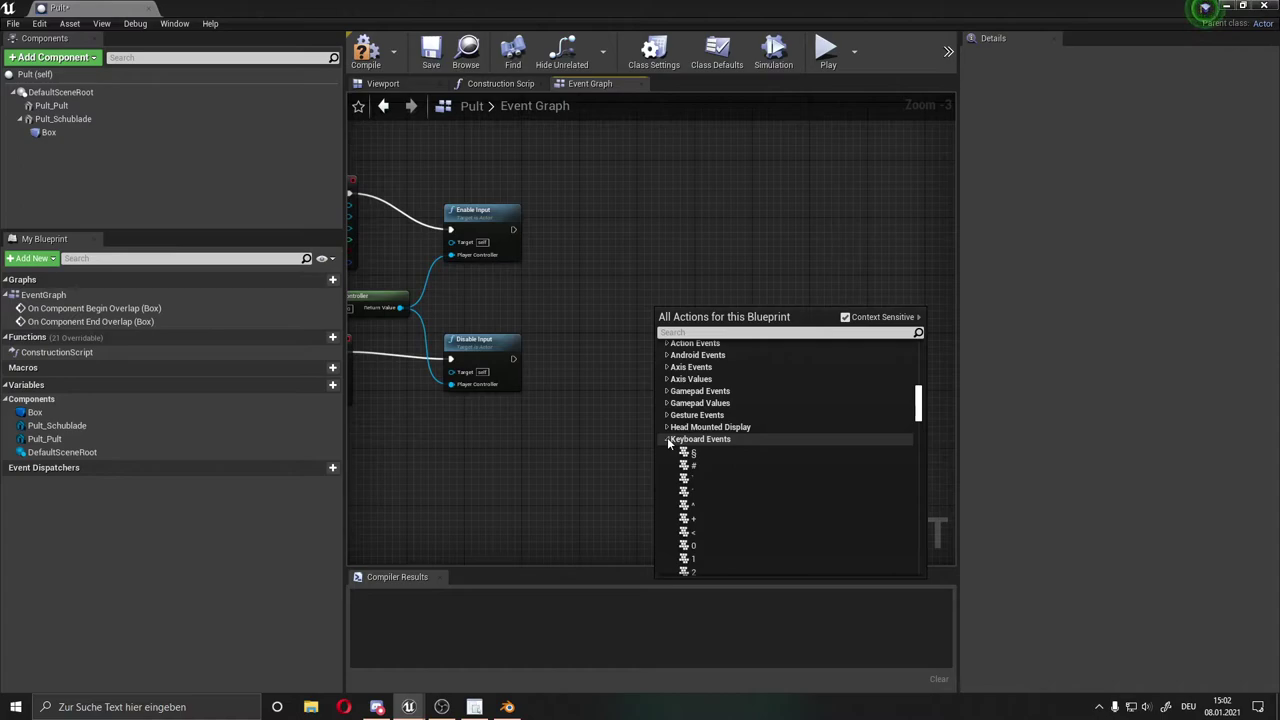
{"action": "left_click", "coordinate": [667, 439]}
{"action": "left_click", "coordinate": [667, 439]}
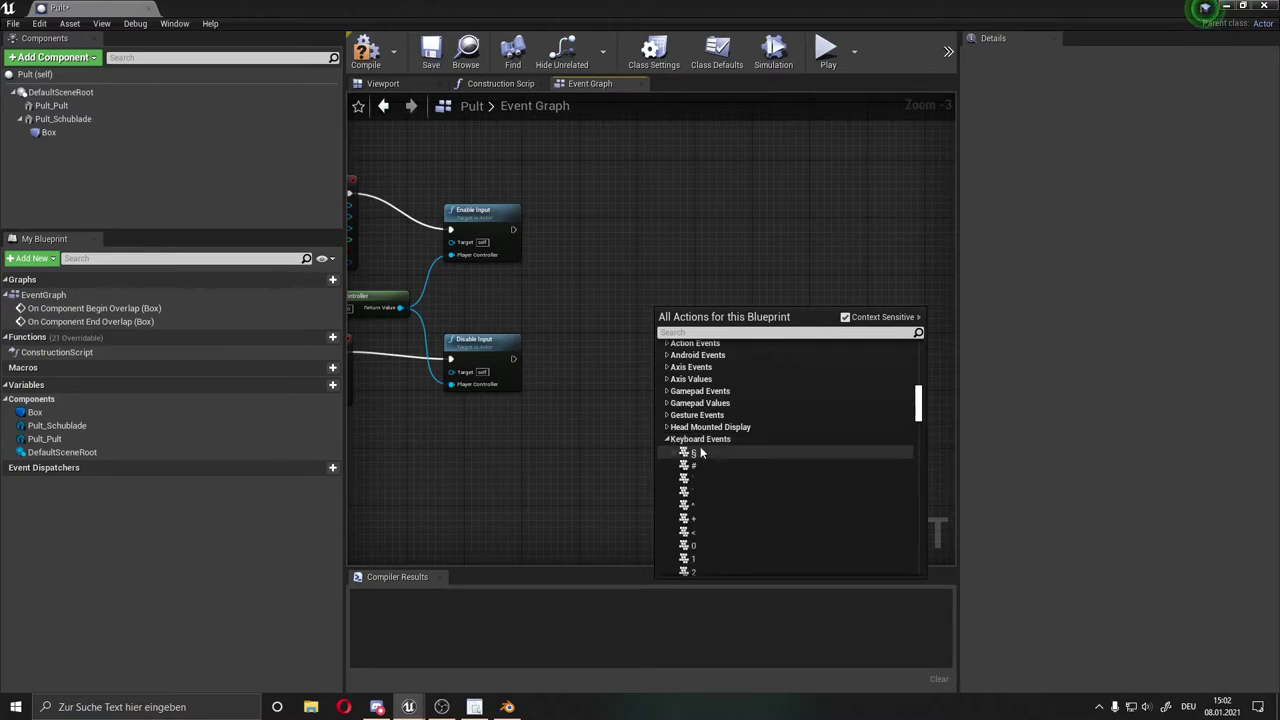
{"action": "scroll", "coordinate": [704, 440], "scroll_direction": "down", "scroll_amount": 2}
{"action": "scroll", "coordinate": [704, 440], "scroll_direction": "down", "scroll_amount": 3}
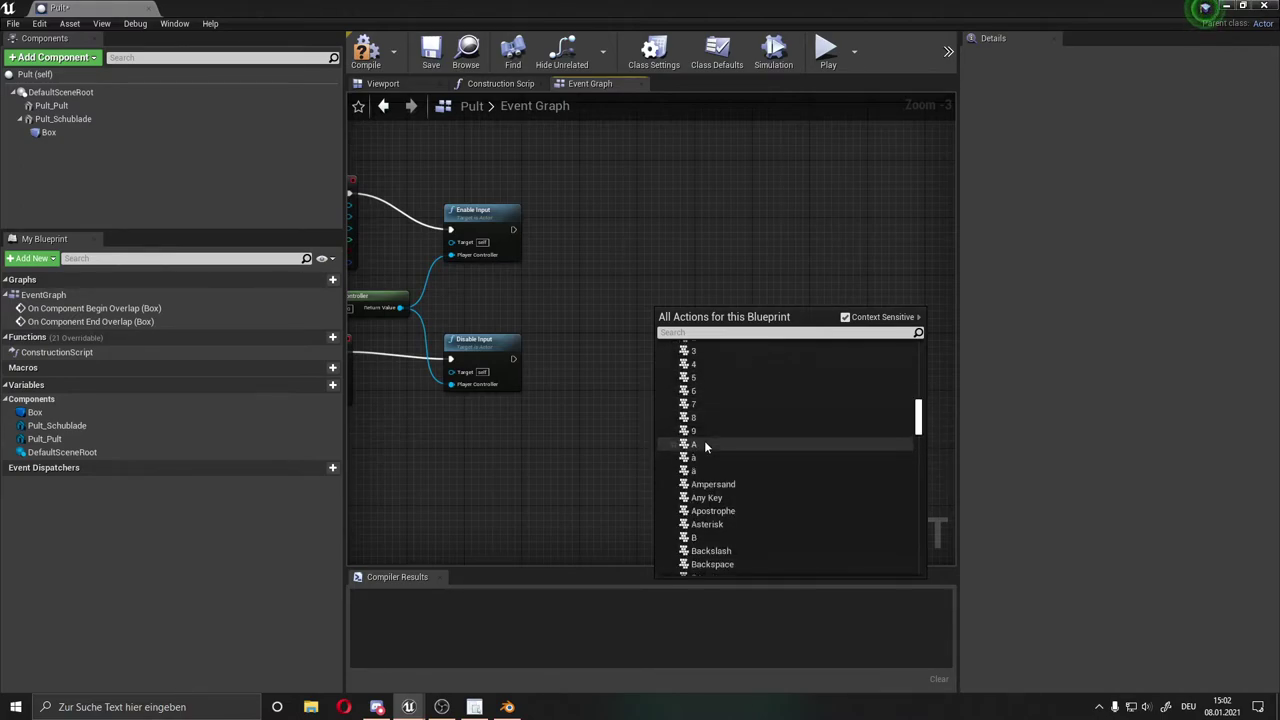
{"action": "scroll", "coordinate": [705, 447], "scroll_direction": "down", "scroll_amount": 3}
{"action": "scroll", "coordinate": [705, 447], "scroll_direction": "down", "scroll_amount": 2}
{"action": "scroll", "coordinate": [705, 447], "scroll_direction": "down", "scroll_amount": 2}
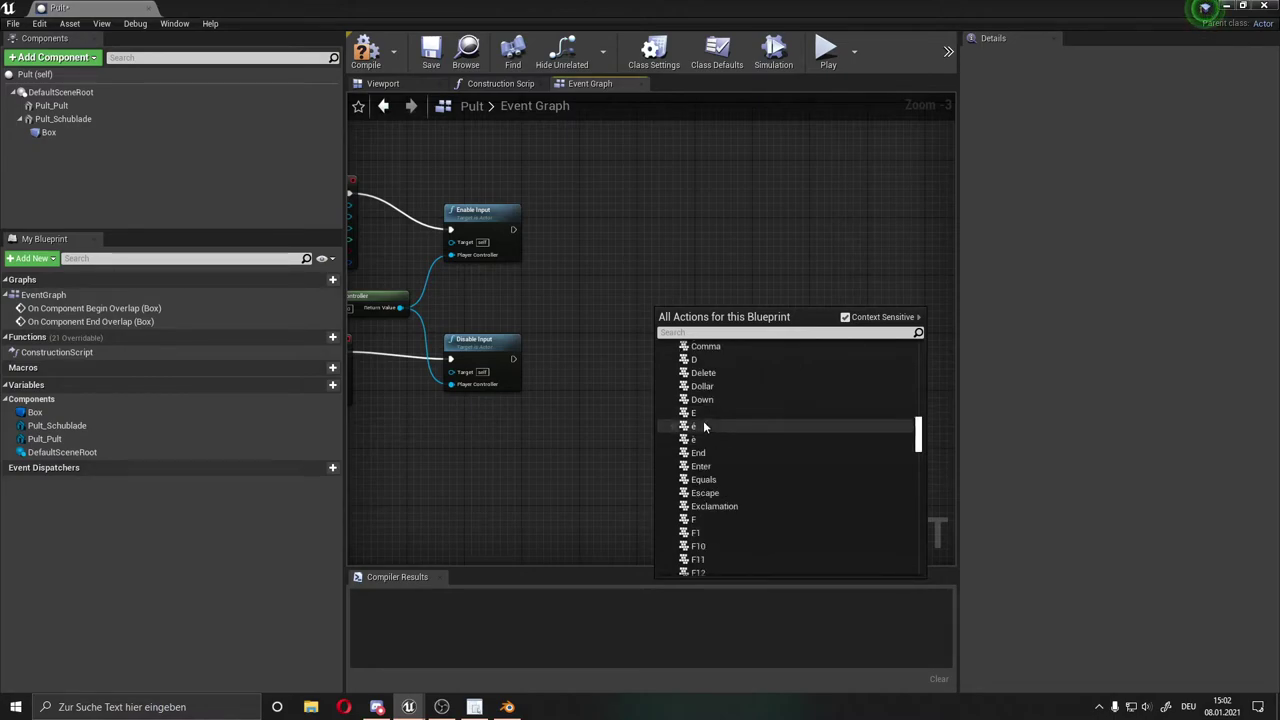
{"action": "left_click", "coordinate": [703, 420]}
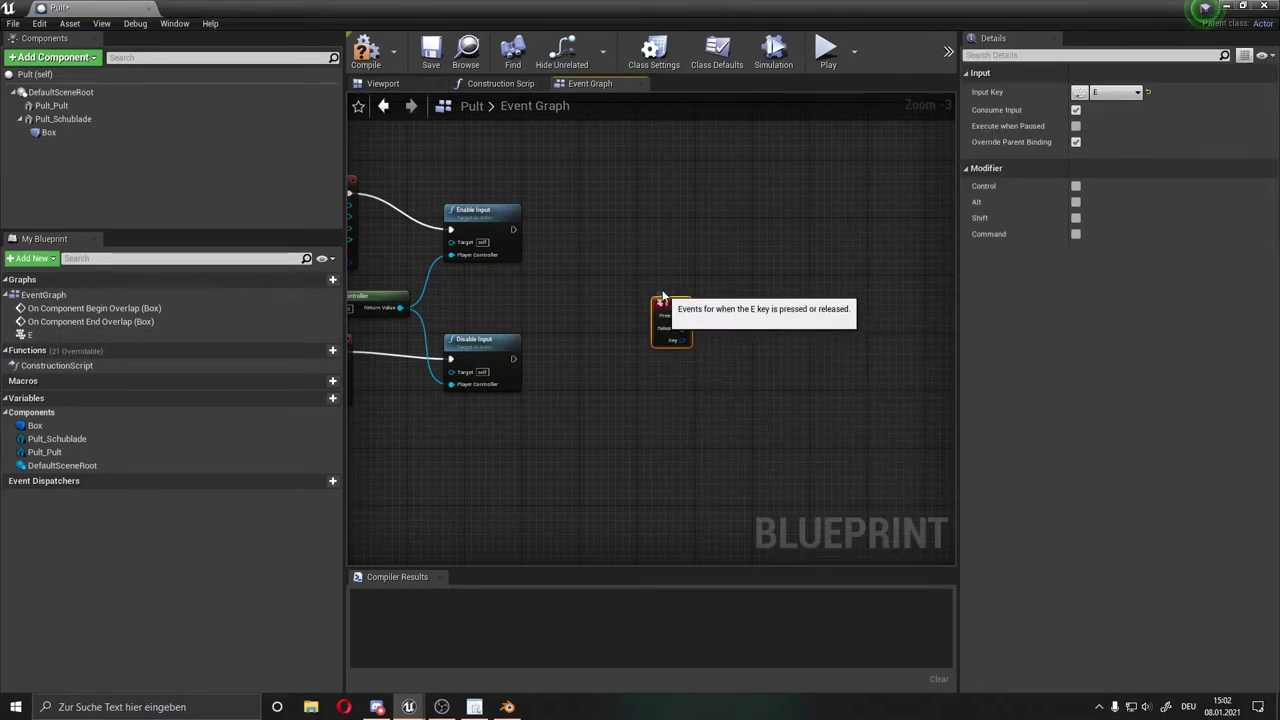
{"action": "left_click_drag", "start_coordinate": [667, 308], "coordinate": [661, 281]}
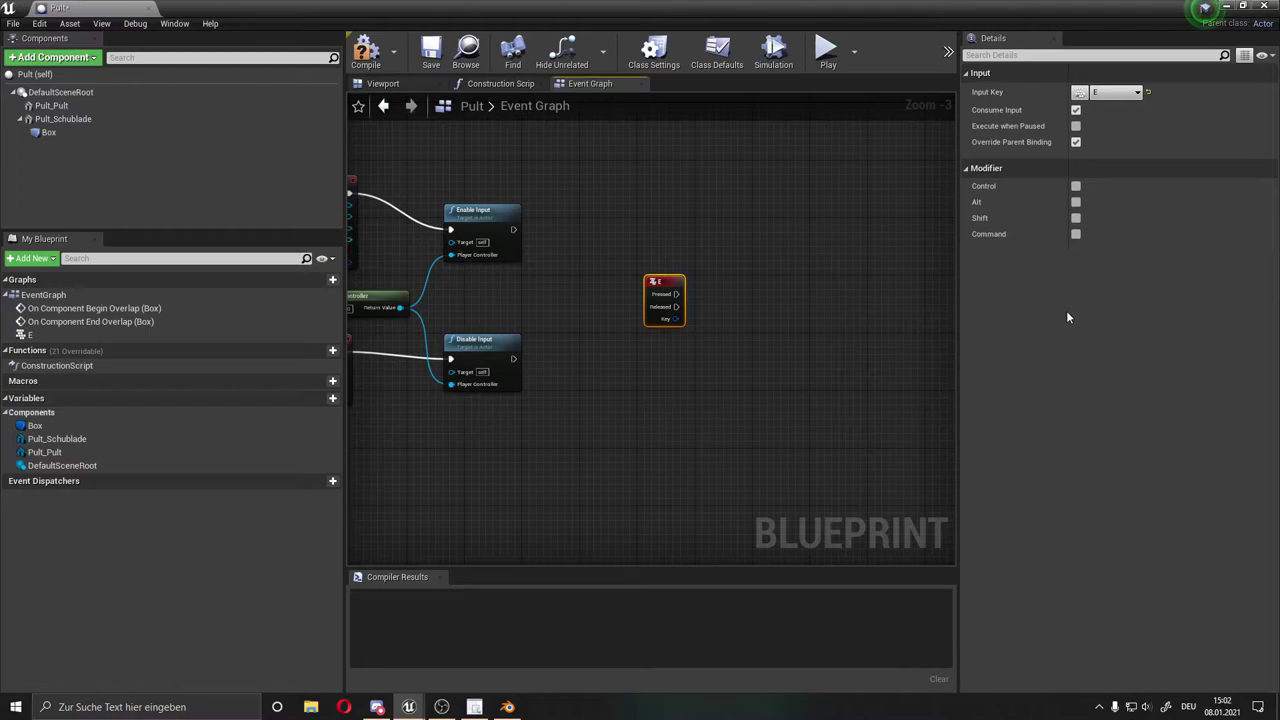
{"action": "right_click_drag", "start_coordinate": [823, 295], "coordinate": [684, 328]}
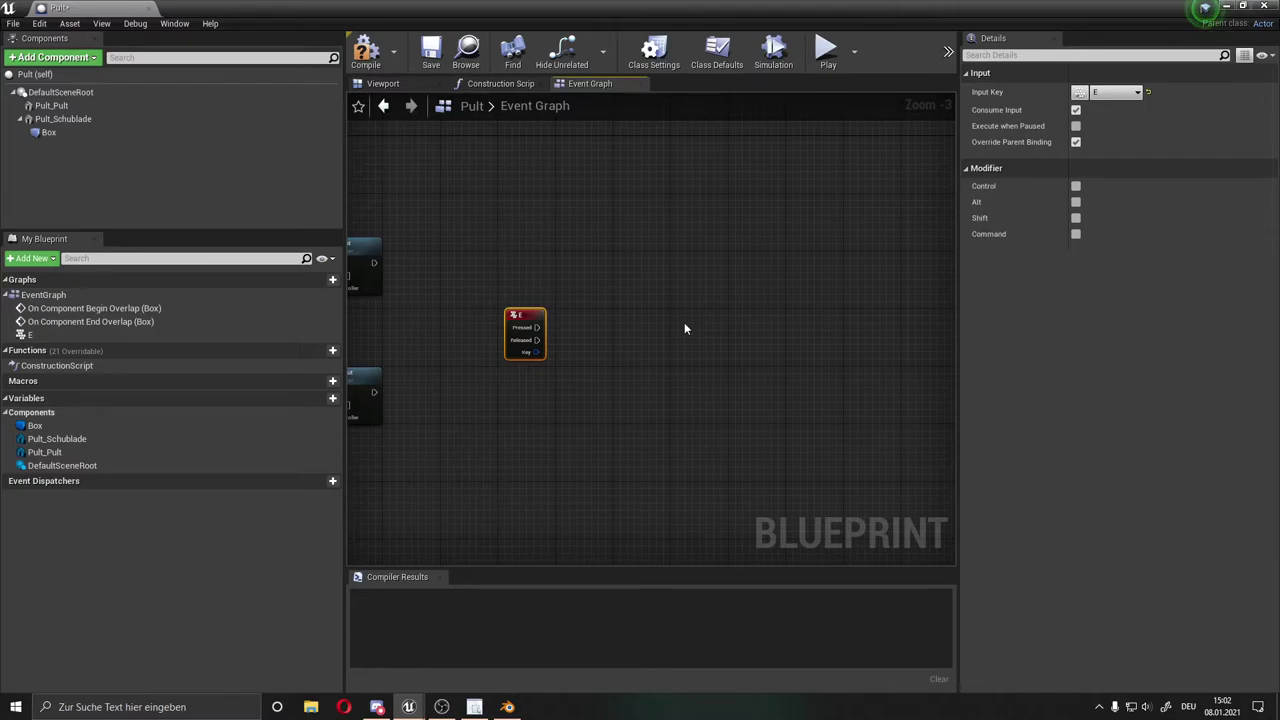
Add a Timeline node from the action menu and rename it Öffnung
{"action": "right_click", "coordinate": [668, 297]}
{"action": "left_click", "coordinate": [646, 254]}
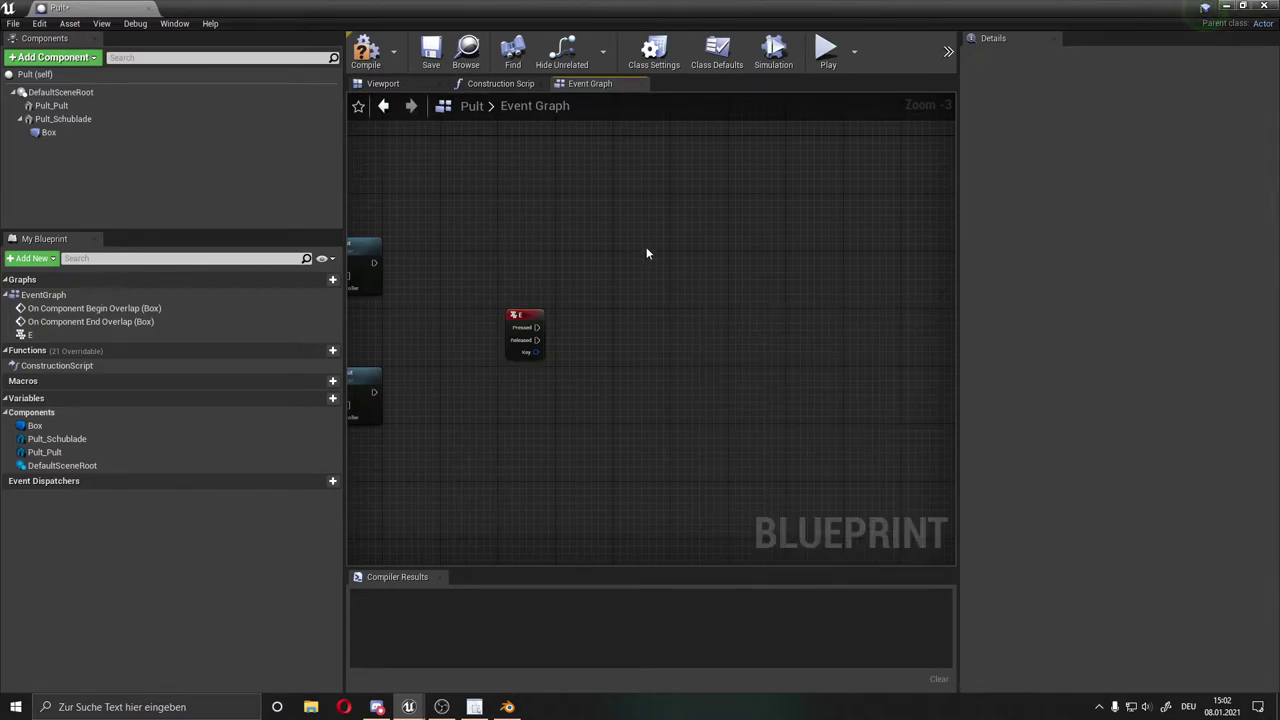
{"action": "right_click", "coordinate": [681, 293]}
{"action": "type", "text": "t"}
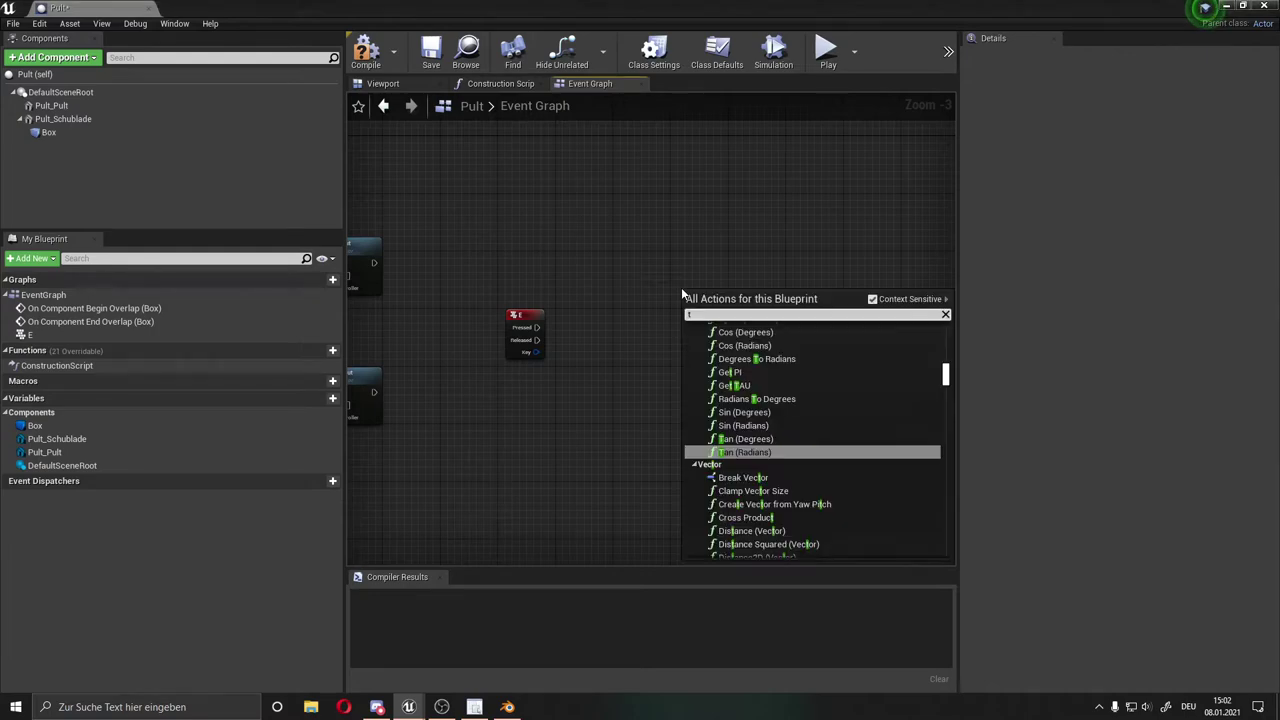
{"action": "key", "text": "Down"}
{"action": "key", "text": "Down"}
{"action": "key", "text": "Down"}
{"action": "type", "text": "e"}
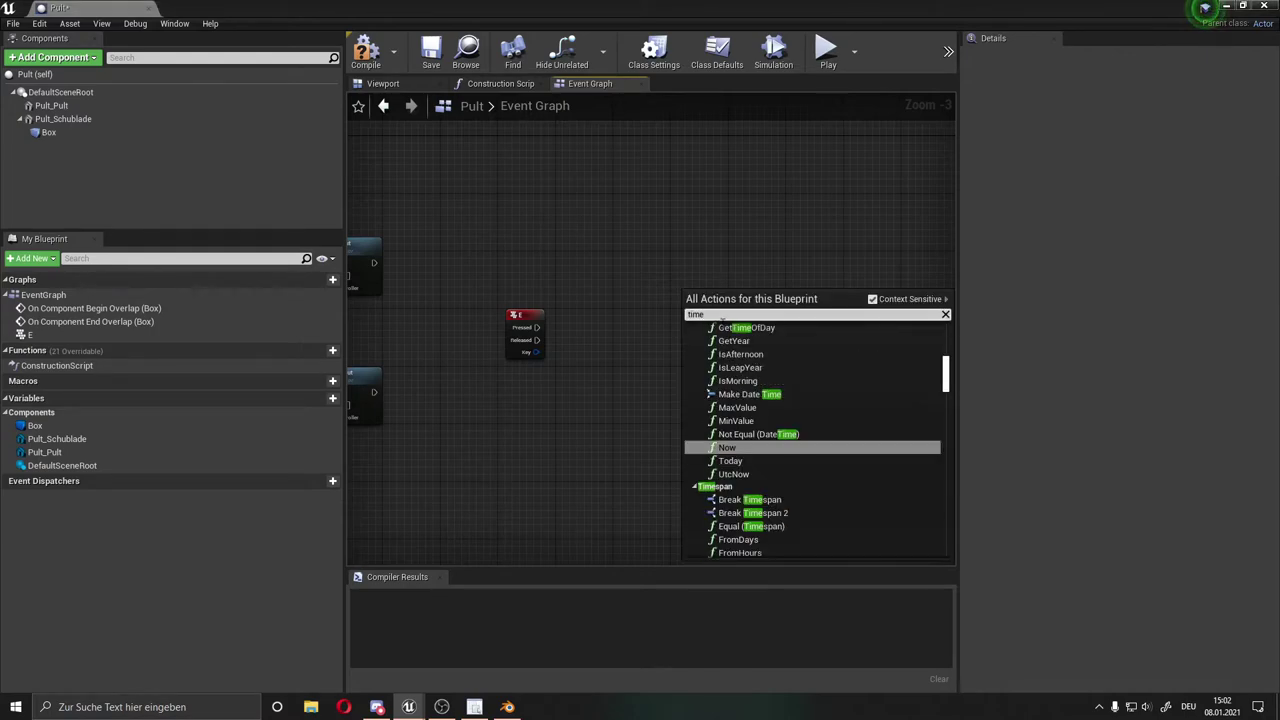
{"action": "type", "text": " li"}
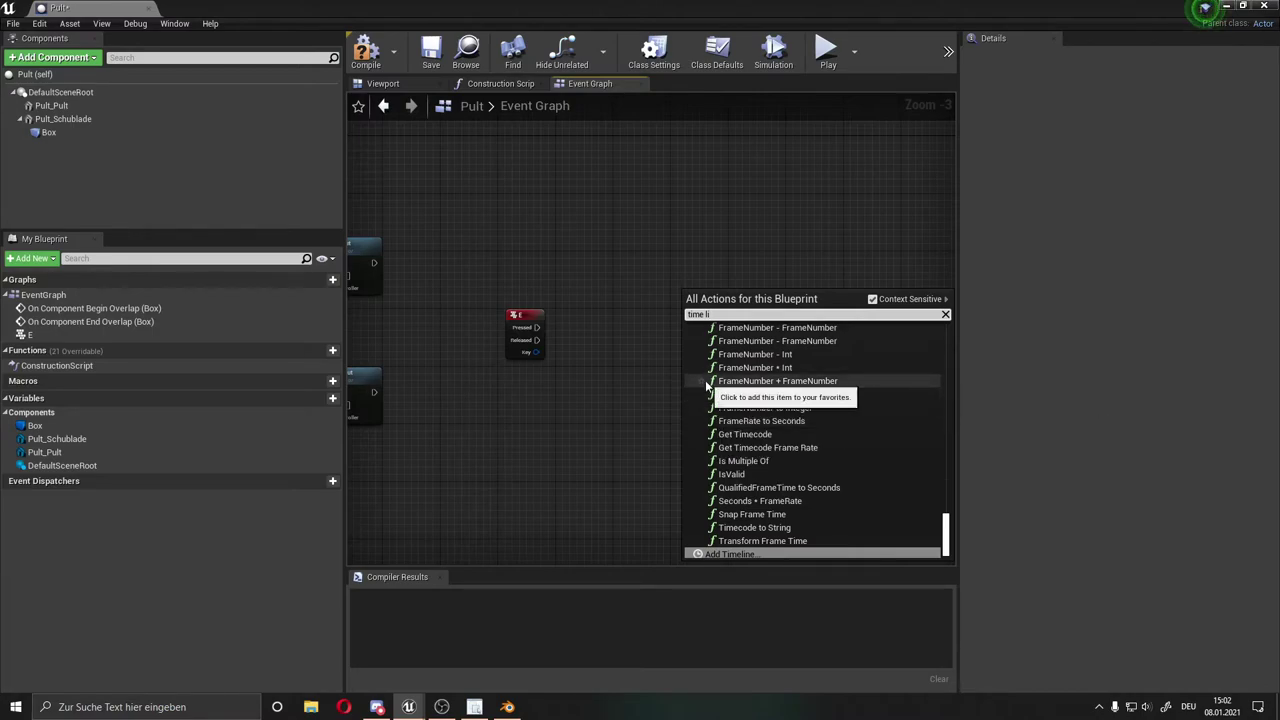
{"action": "left_click", "coordinate": [758, 553]}
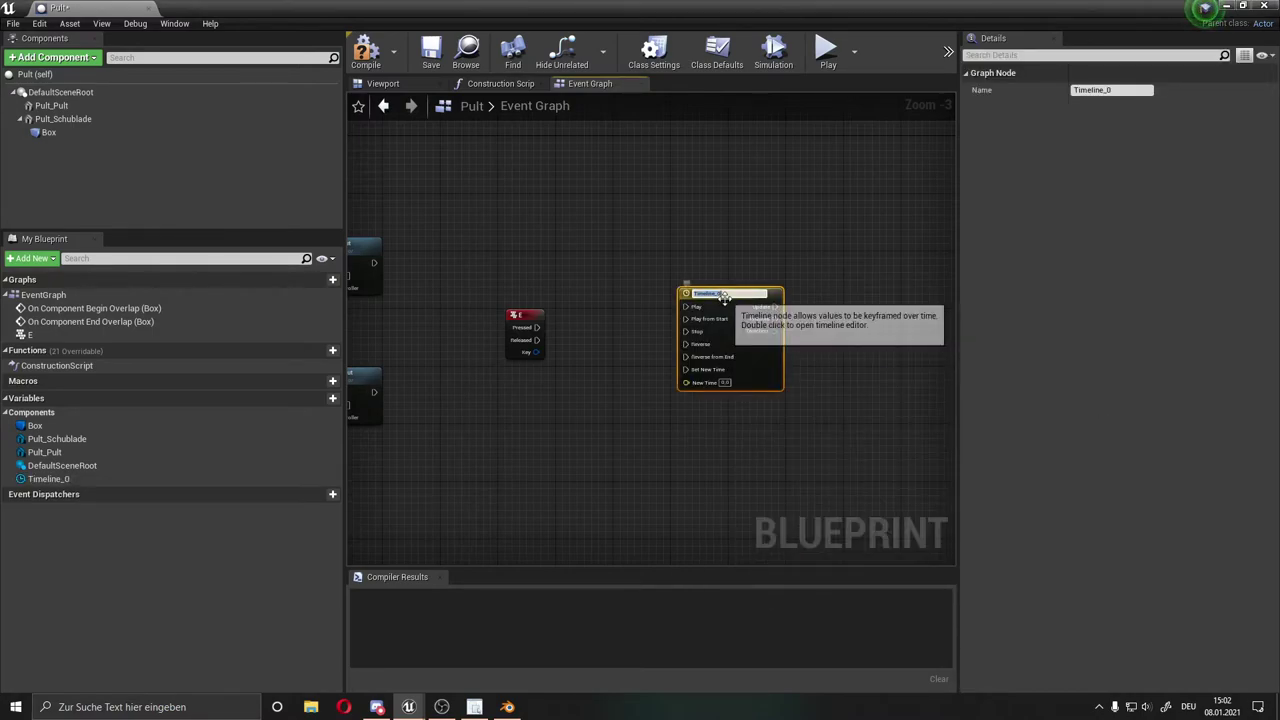
{"action": "key", "text": "BackSpace"}
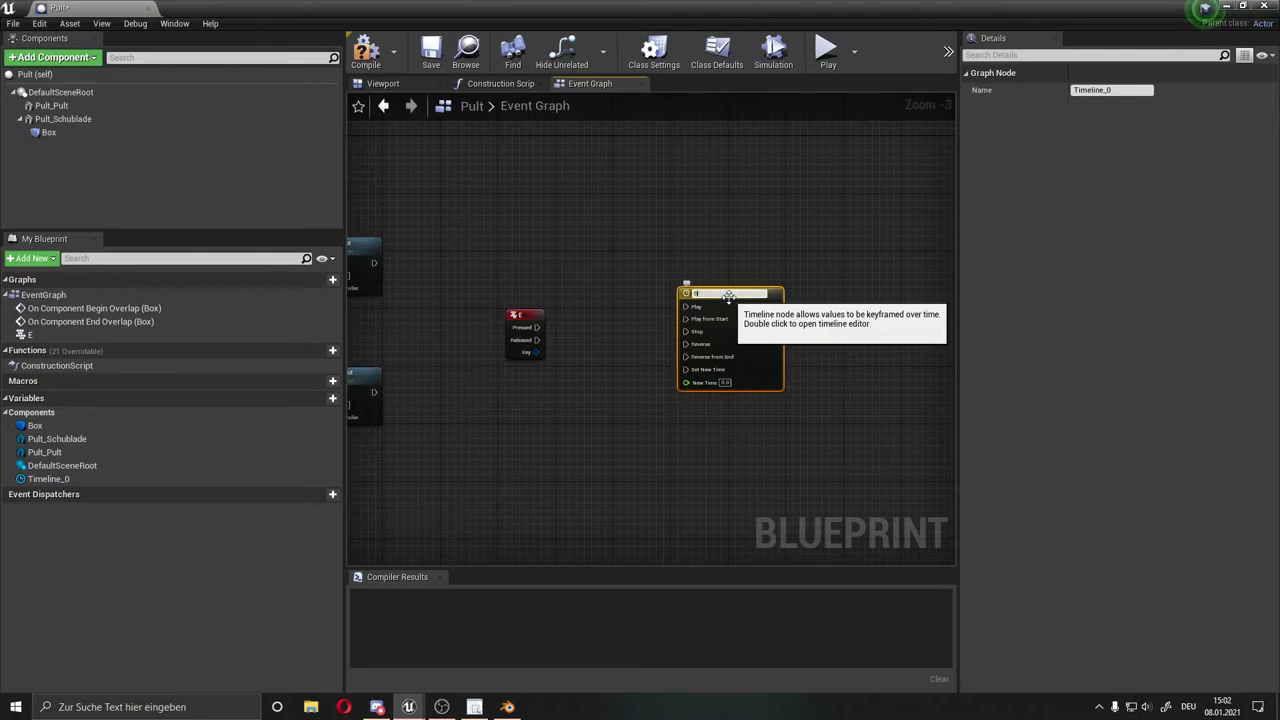
{"action": "type", "text": "ffnung"}
{"action": "key", "text": "Return"}
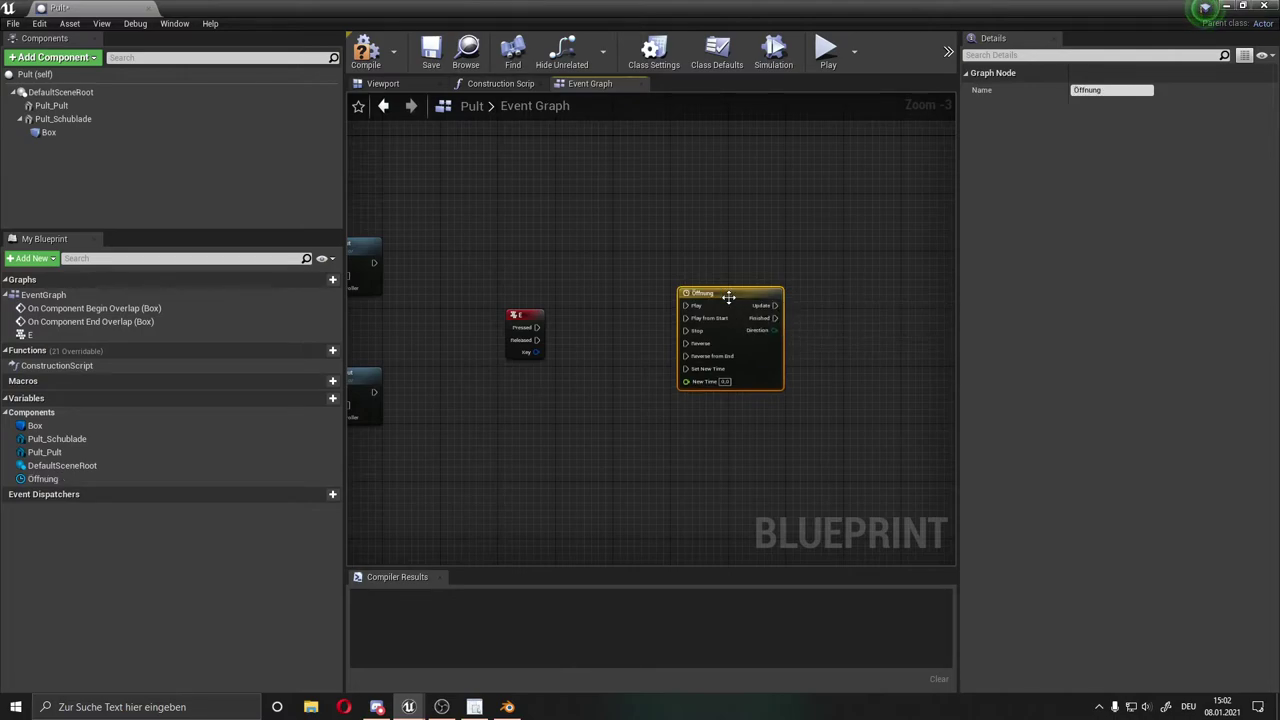
{"action": "left_click", "coordinate": [609, 272]}
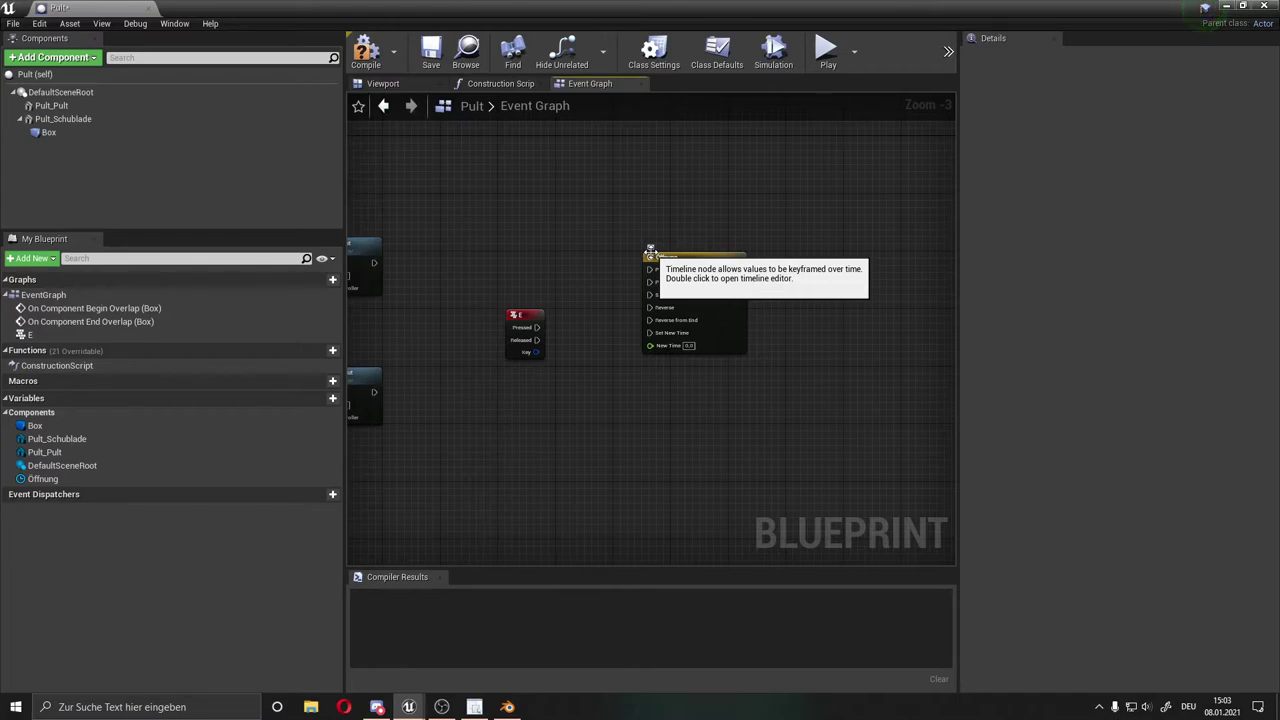
{"action": "left_click", "coordinate": [661, 256]}
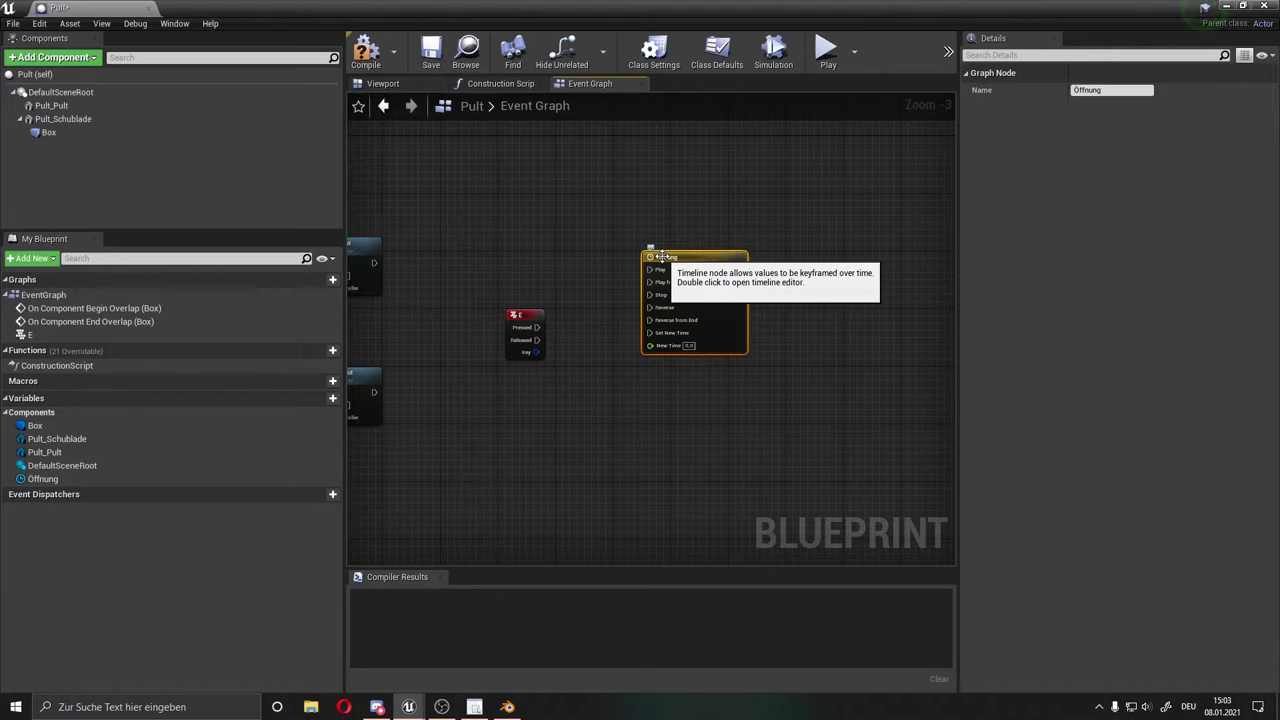
In the Öffnung timeline, add float track NewTrack_0 with two keys on its curve
{"action": "double_click", "coordinate": [662, 256]}
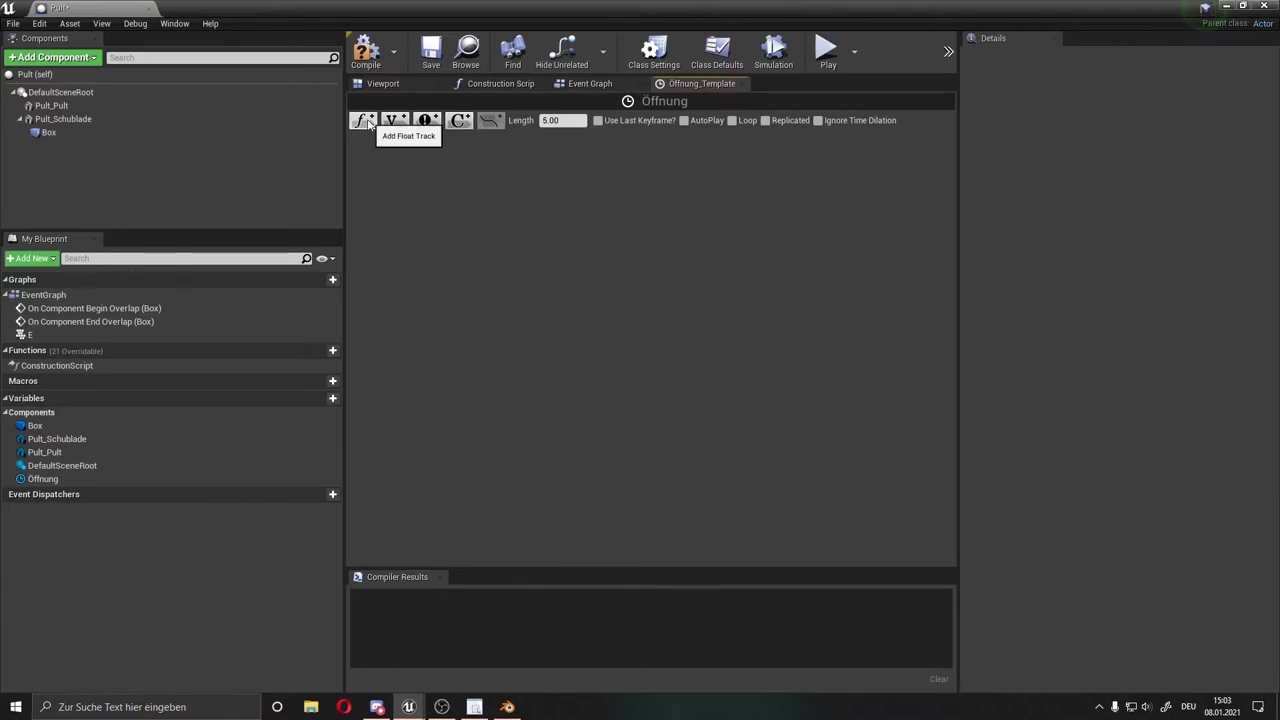
{"action": "left_click", "coordinate": [367, 121]}
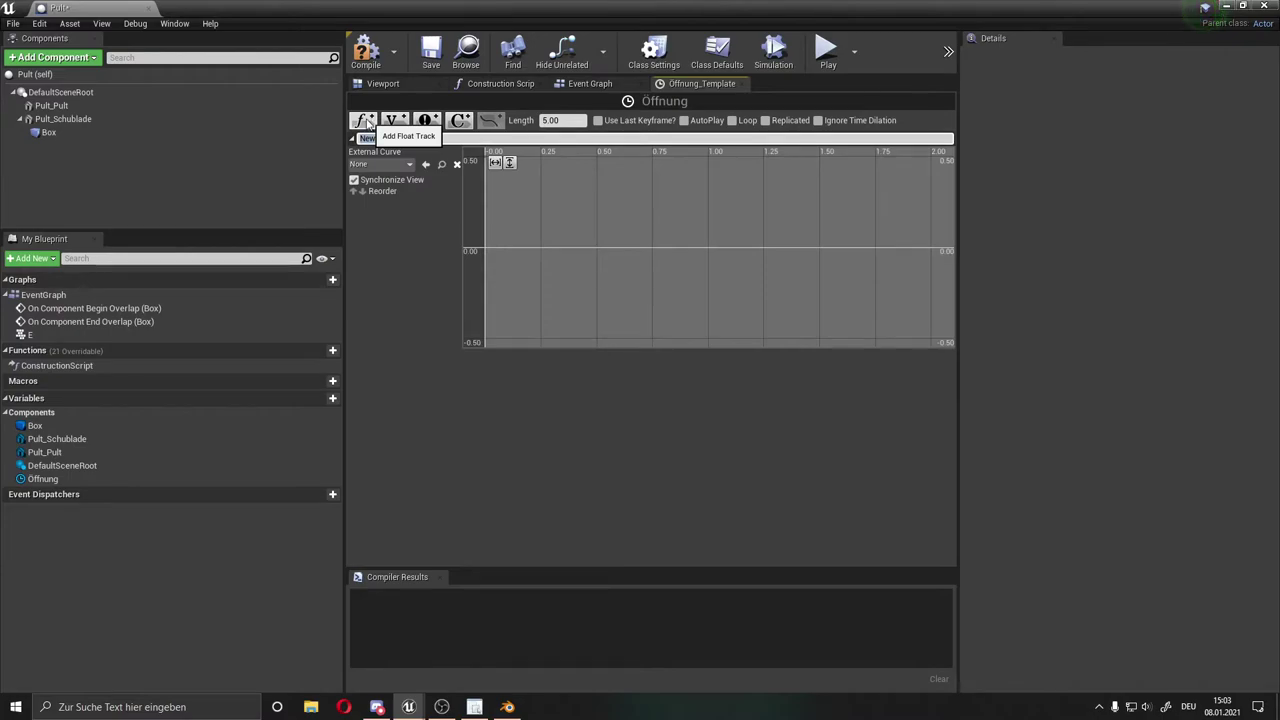
{"action": "left_click", "coordinate": [499, 243]}
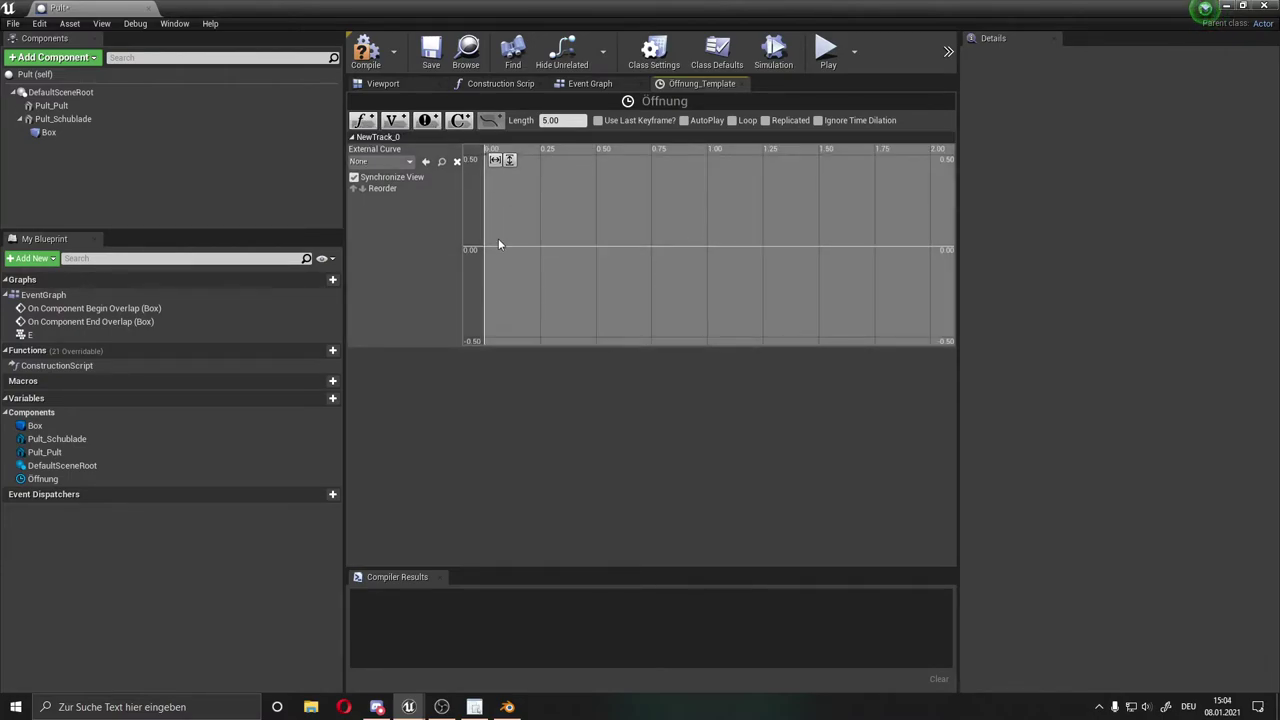
{"action": "right_click", "coordinate": [499, 243]}
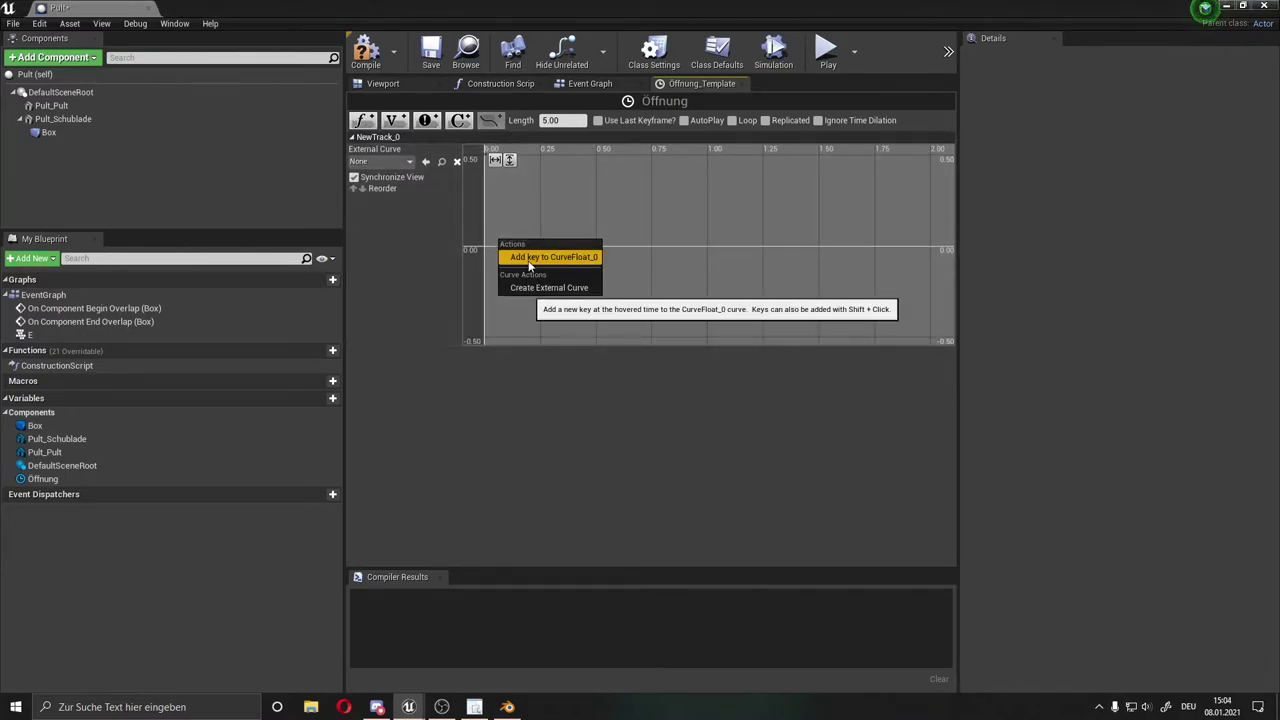
{"action": "left_click", "coordinate": [529, 257]}
{"action": "right_click", "coordinate": [594, 211]}
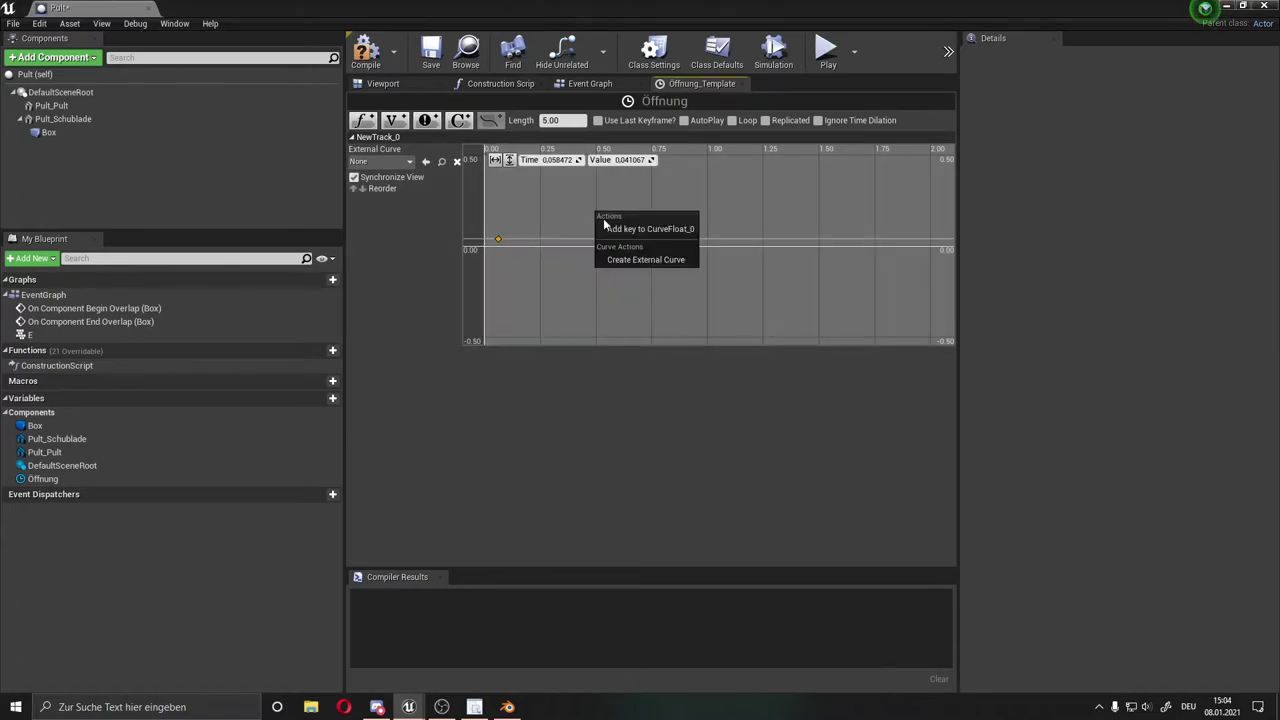
{"action": "left_click", "coordinate": [616, 228]}
Set the first key to time 0 and value 0
{"action": "left_click", "coordinate": [498, 238]}
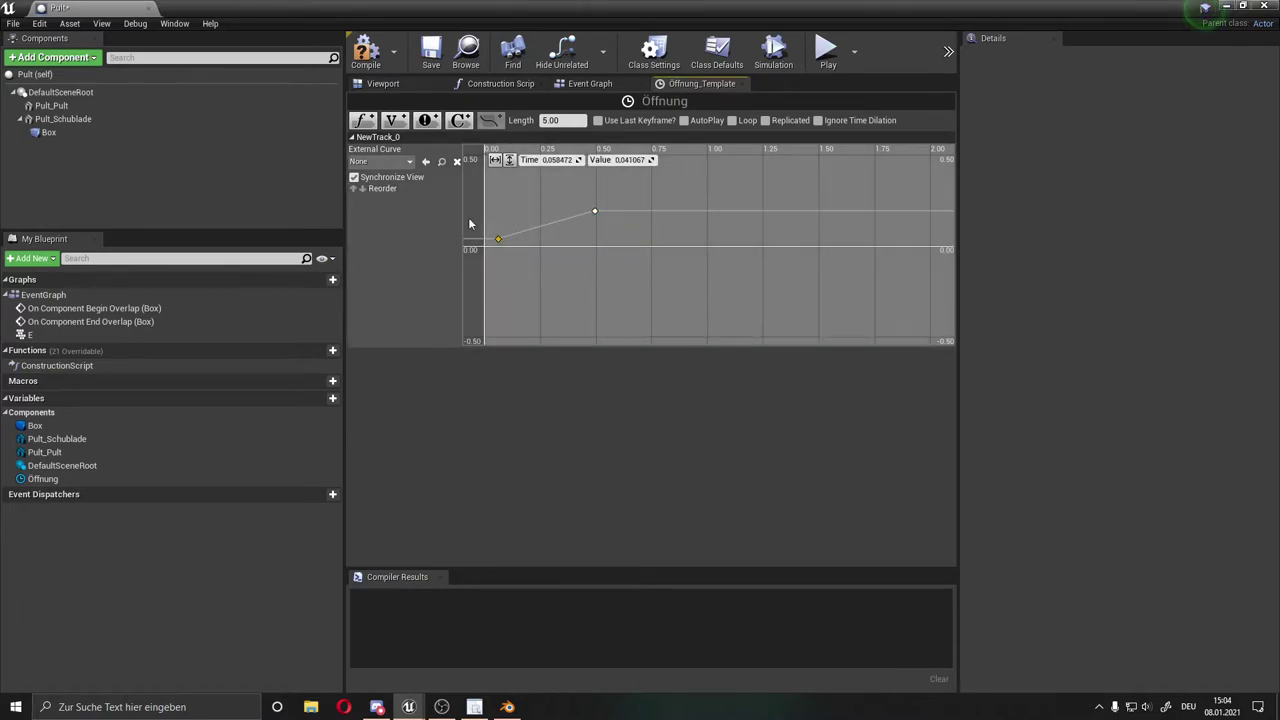
{"action": "left_click", "coordinate": [557, 160]}
{"action": "left_click", "coordinate": [622, 155]}
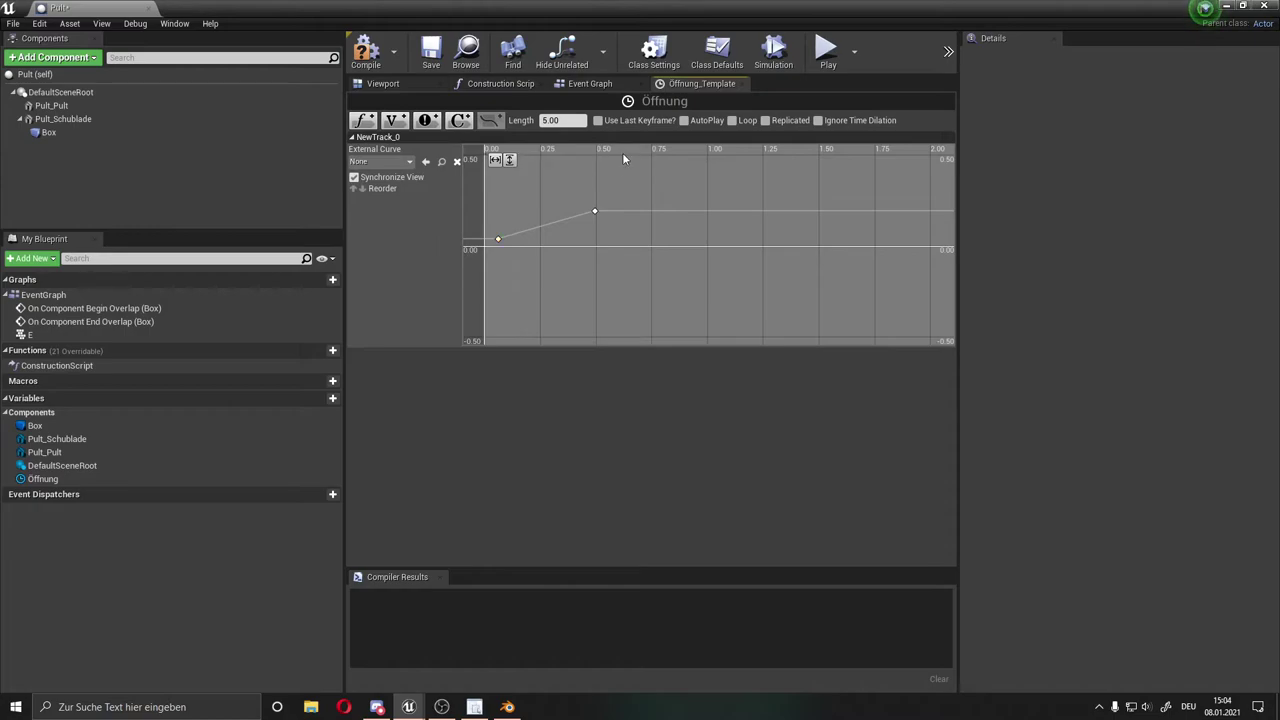
{"action": "left_click", "coordinate": [499, 238]}
{"action": "left_click", "coordinate": [613, 166]}
{"action": "left_click", "coordinate": [498, 238]}
{"action": "left_click", "coordinate": [565, 160]}
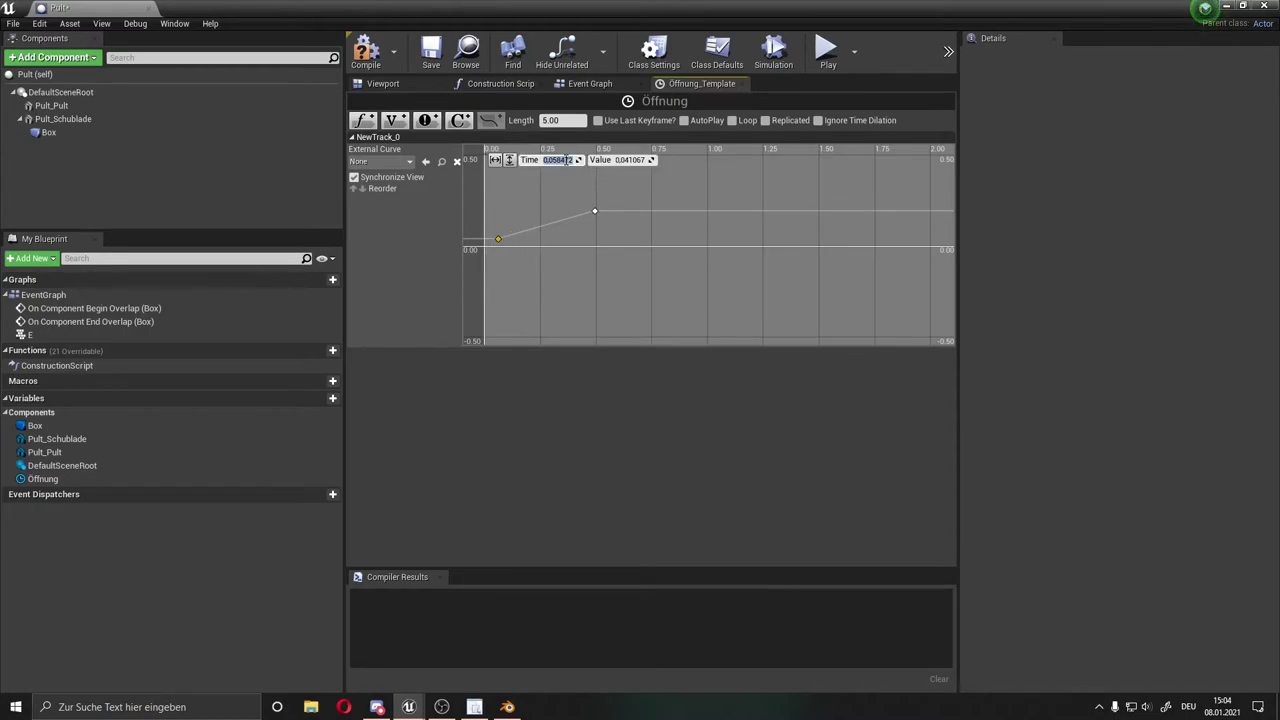
{"action": "type", "text": "0"}
{"action": "key", "text": "Return"}
{"action": "left_click", "coordinate": [608, 165]}
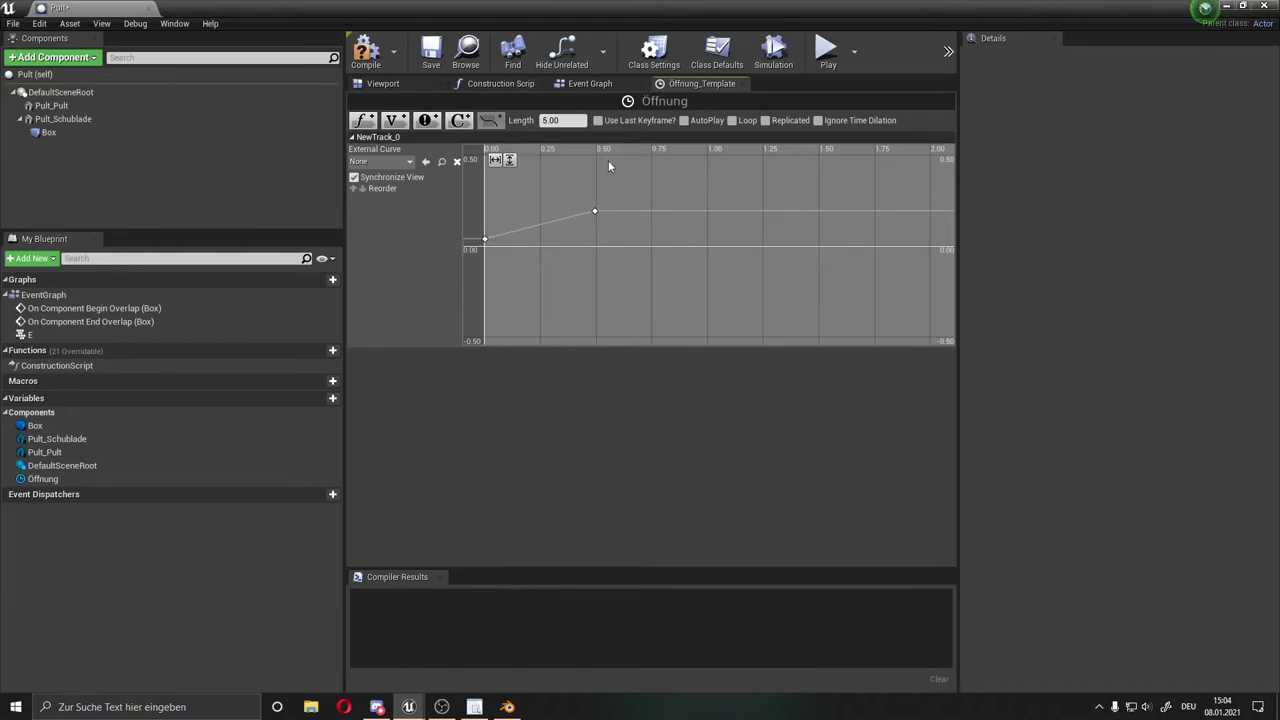
{"action": "left_click", "coordinate": [497, 272]}
{"action": "left_click", "coordinate": [485, 240]}
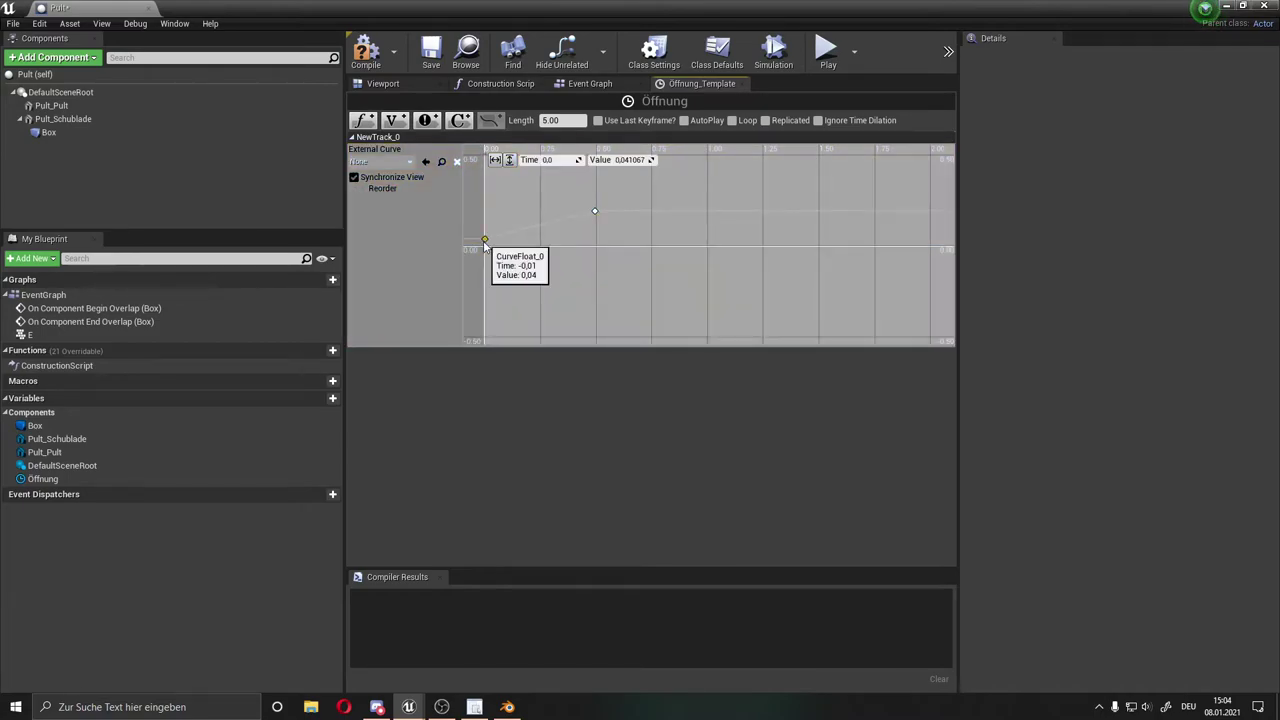
{"action": "left_click", "coordinate": [609, 165]}
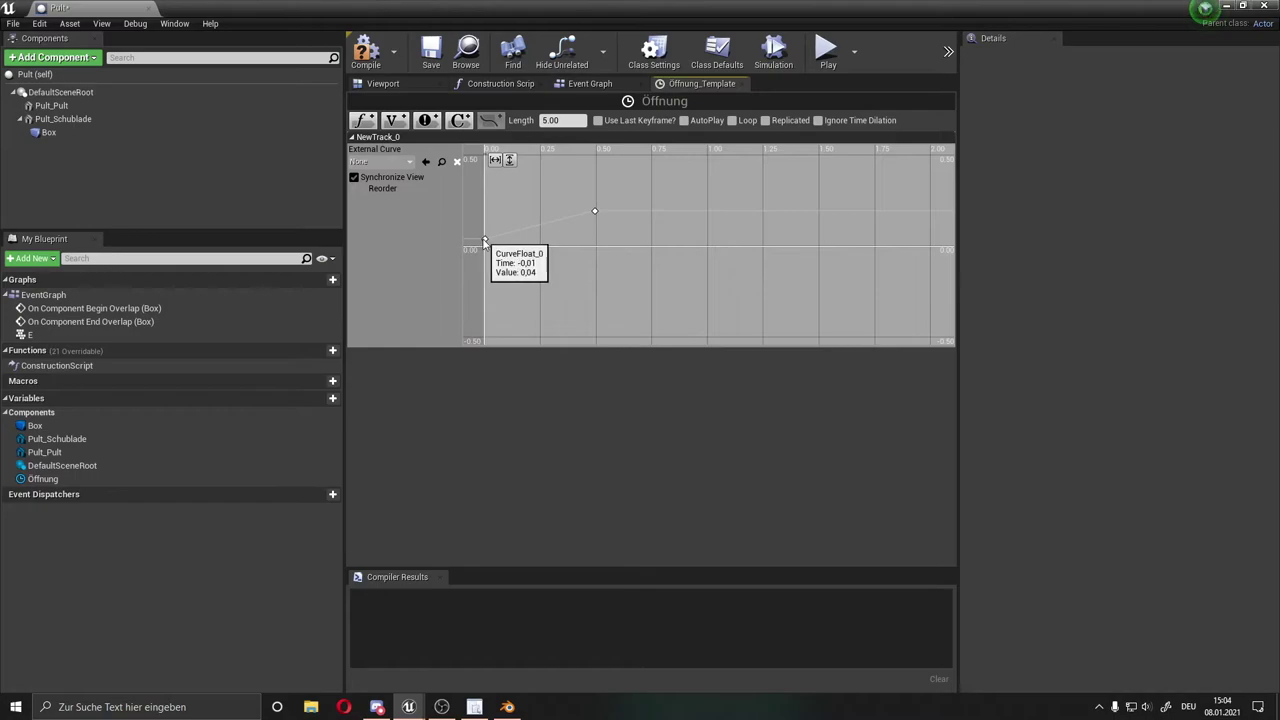
{"action": "left_click", "coordinate": [484, 239]}
{"action": "left_click", "coordinate": [628, 160]}
{"action": "type", "text": "0"}
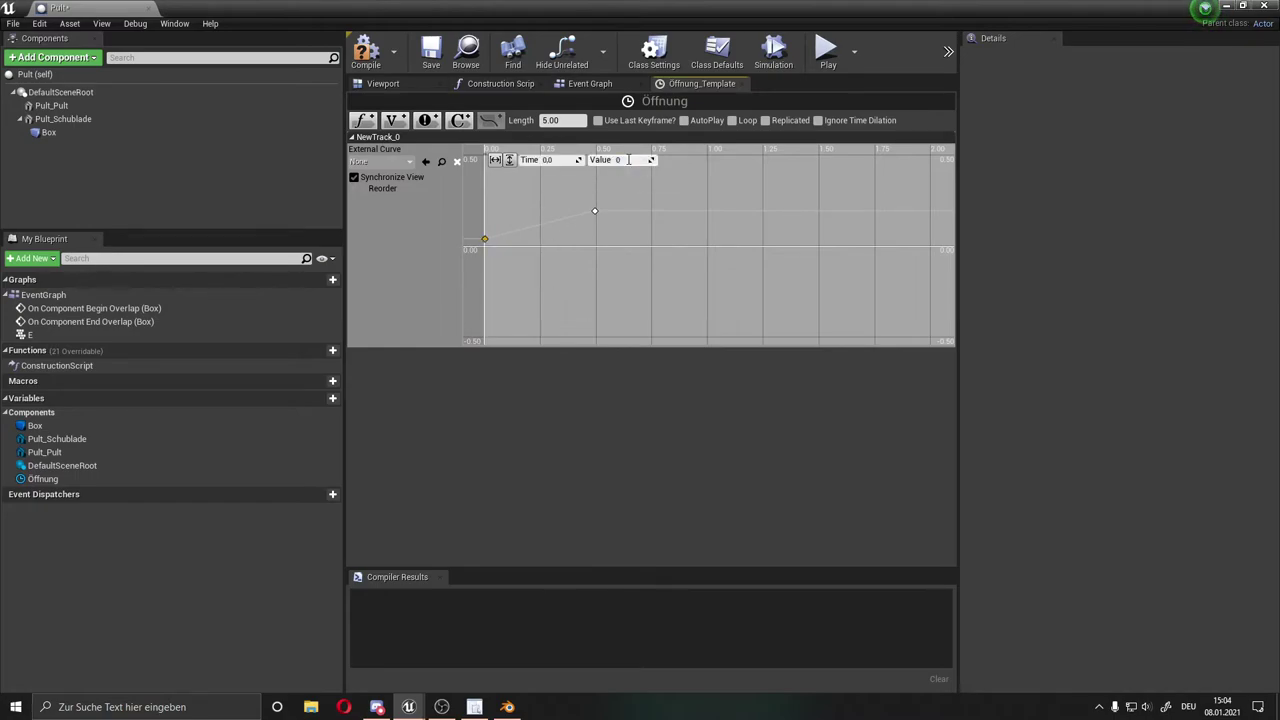
{"action": "key", "text": "Return"}
Set the second key's time to 1.5
{"action": "mouse_move", "coordinate": [487, 250]}
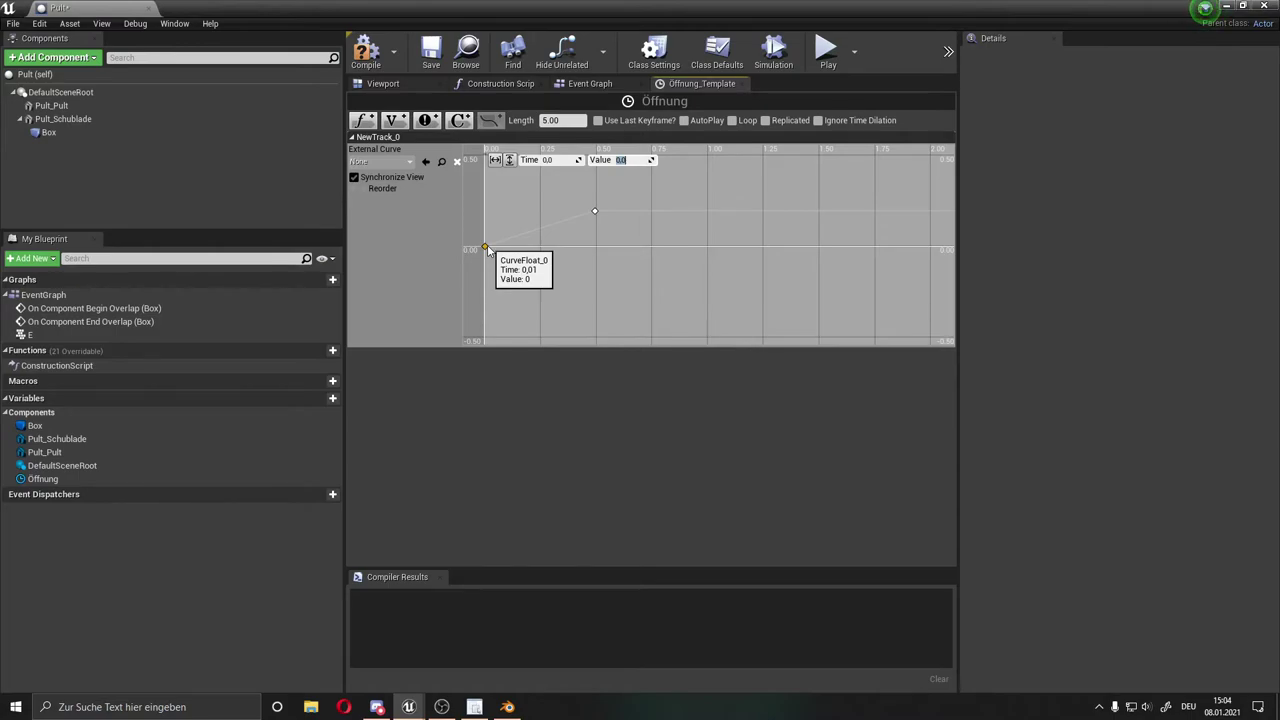
{"action": "right_click_drag", "start_coordinate": [533, 268], "coordinate": [517, 300]}
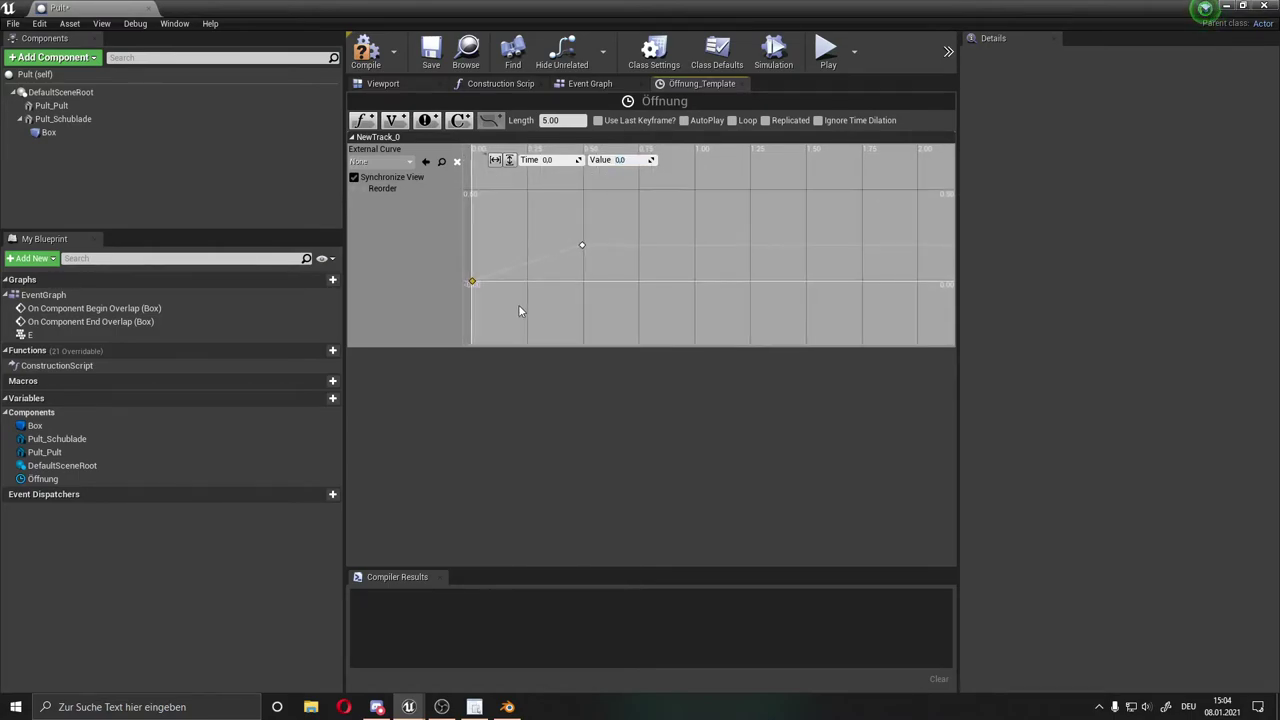
{"action": "left_click", "coordinate": [582, 245]}
{"action": "left_click", "coordinate": [558, 160]}
{"action": "type", "text": "1.5"}
{"action": "key", "text": "Return"}
{"action": "left_click", "coordinate": [631, 159]}
In the viewport, slide the Pult_Schublade drawer out to X 30 and back to 0
{"action": "left_click", "coordinate": [381, 84]}
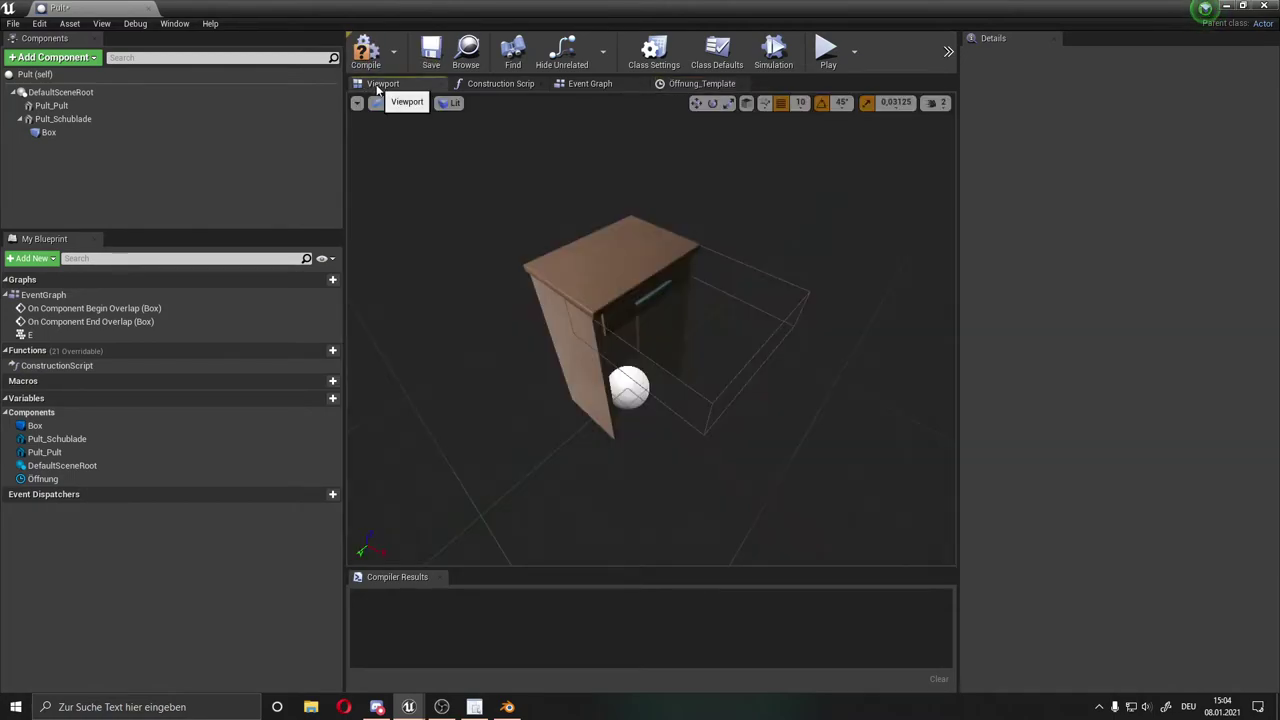
{"action": "left_click", "coordinate": [602, 296]}
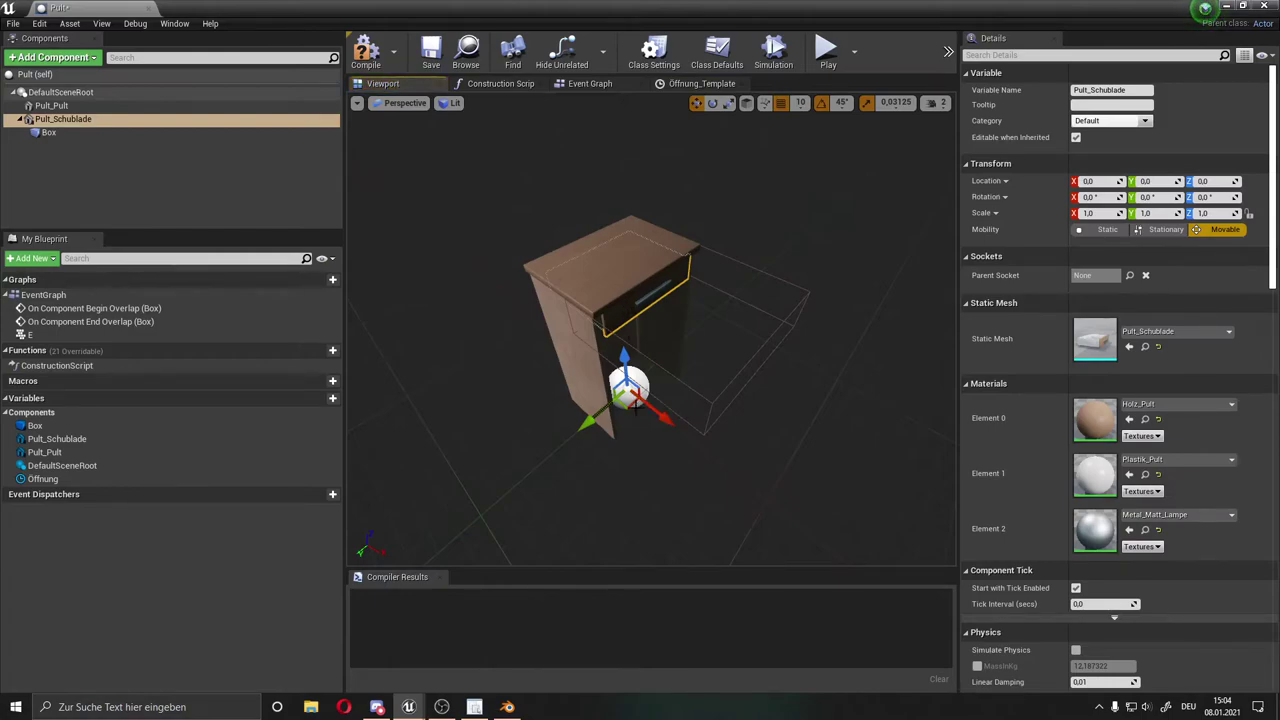
{"action": "left_click_drag", "start_coordinate": [664, 418], "coordinate": [698, 447]}
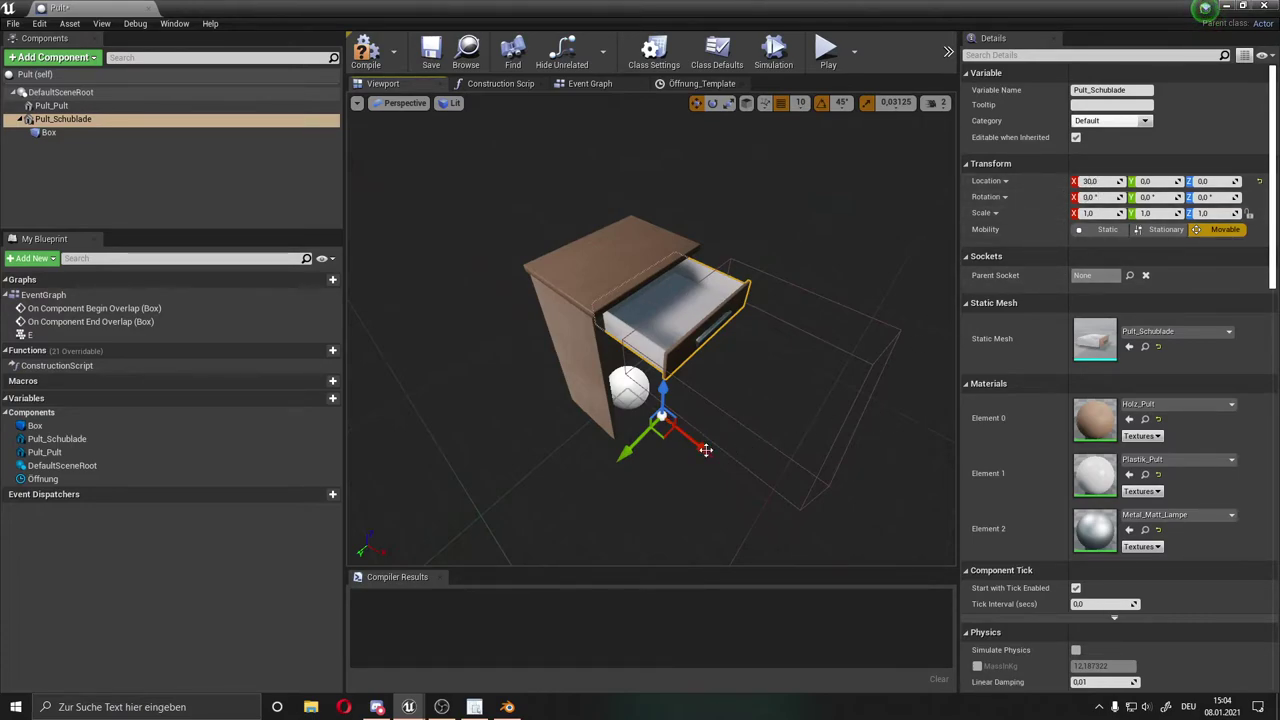
{"action": "left_click_drag", "start_coordinate": [700, 448], "coordinate": [665, 423]}
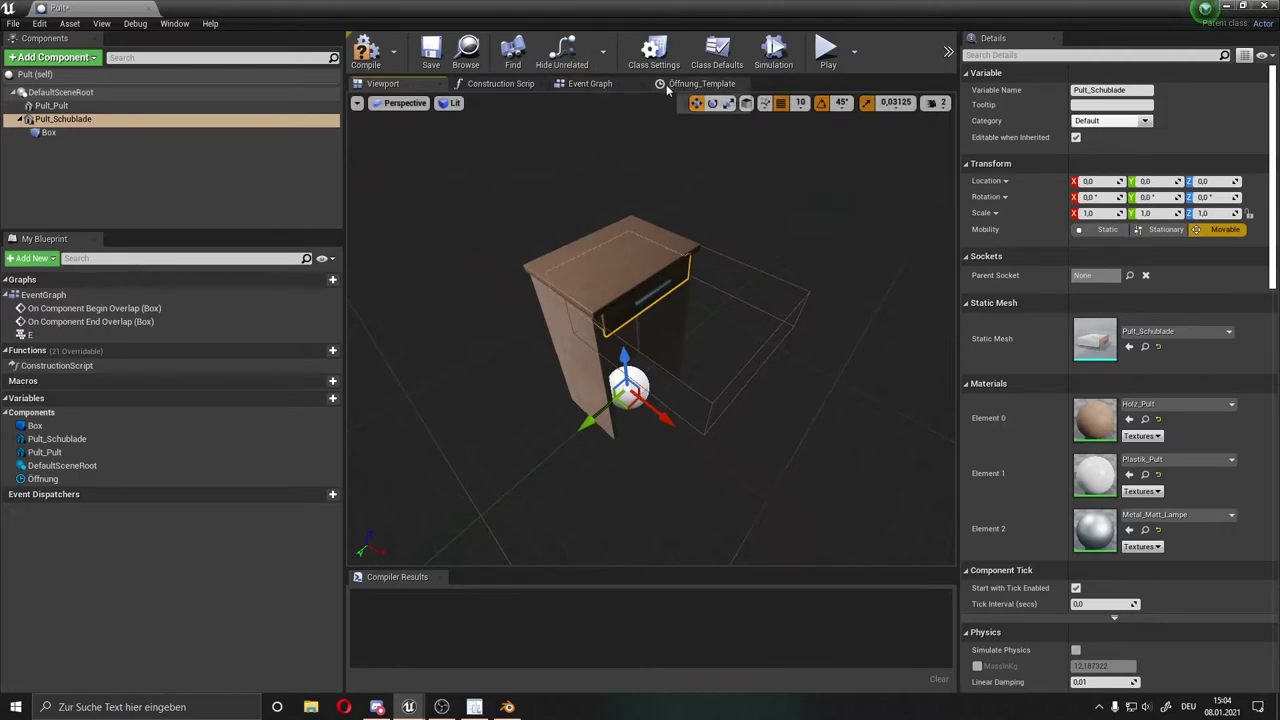
{"action": "left_click", "coordinate": [700, 83]}
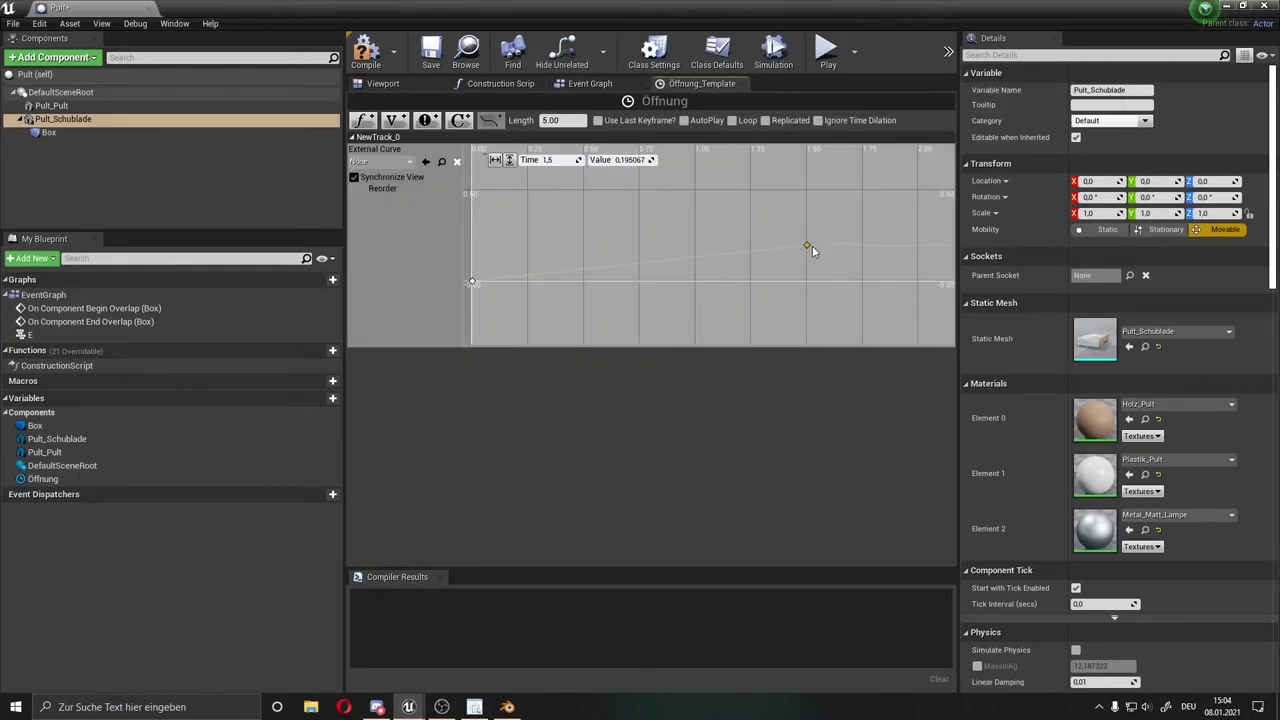
Set the second key's value to 30 and fit the curve in view
{"action": "left_click", "coordinate": [640, 161]}
{"action": "type", "text": "30"}
{"action": "key", "text": "Return"}
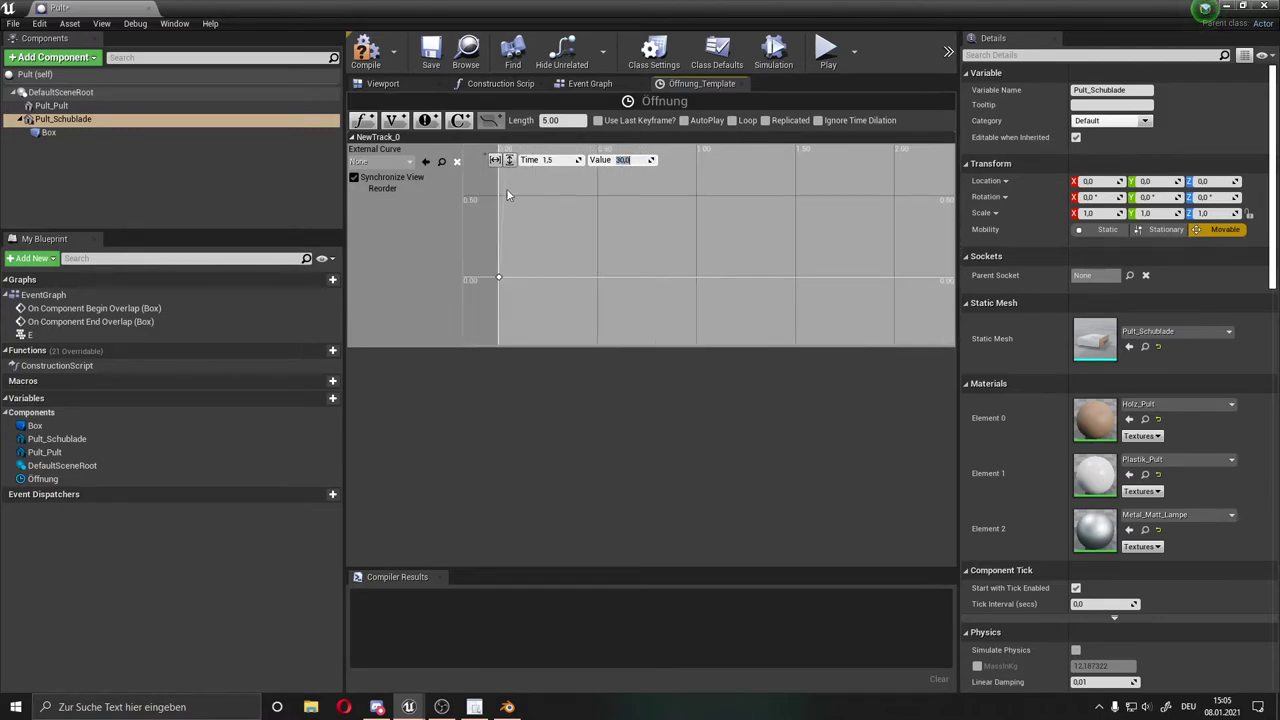
{"action": "left_click", "coordinate": [494, 160]}
{"action": "left_click", "coordinate": [509, 160]}
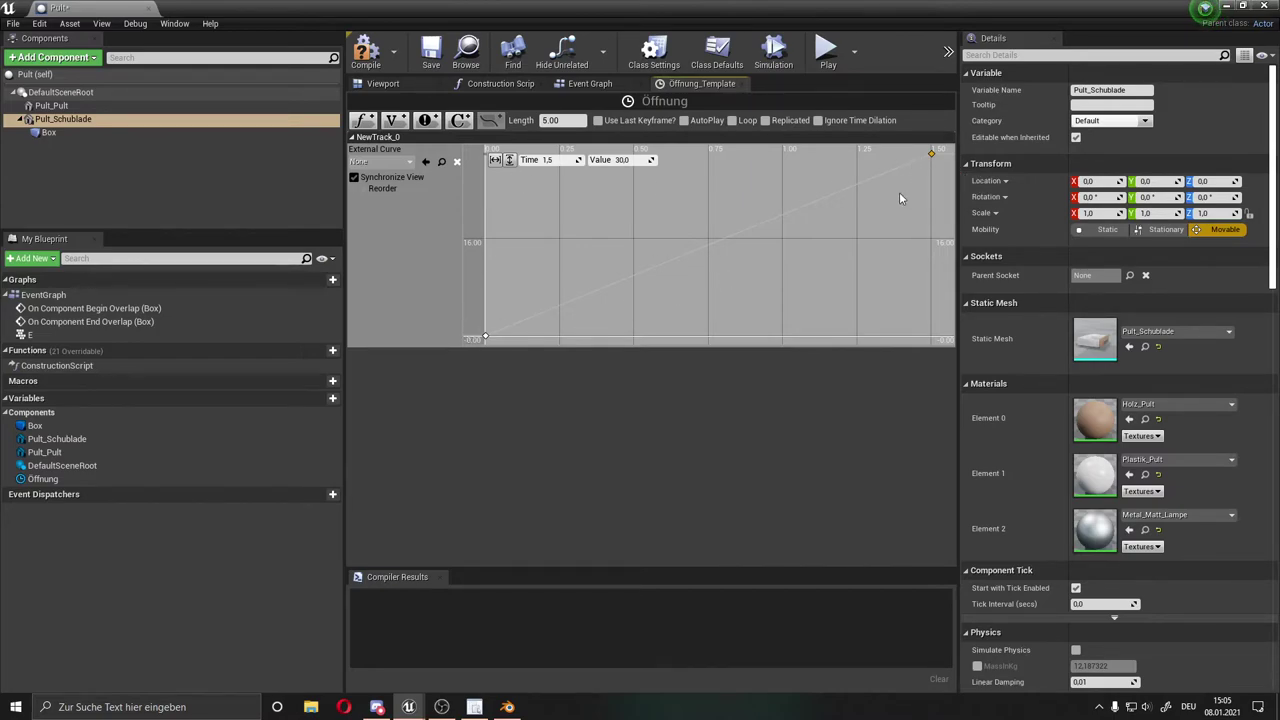
{"action": "key", "text": "Return"}
In the Event Graph, connect the E key's Pressed pin to Öffnung's Play input
{"action": "left_click", "coordinate": [596, 84]}
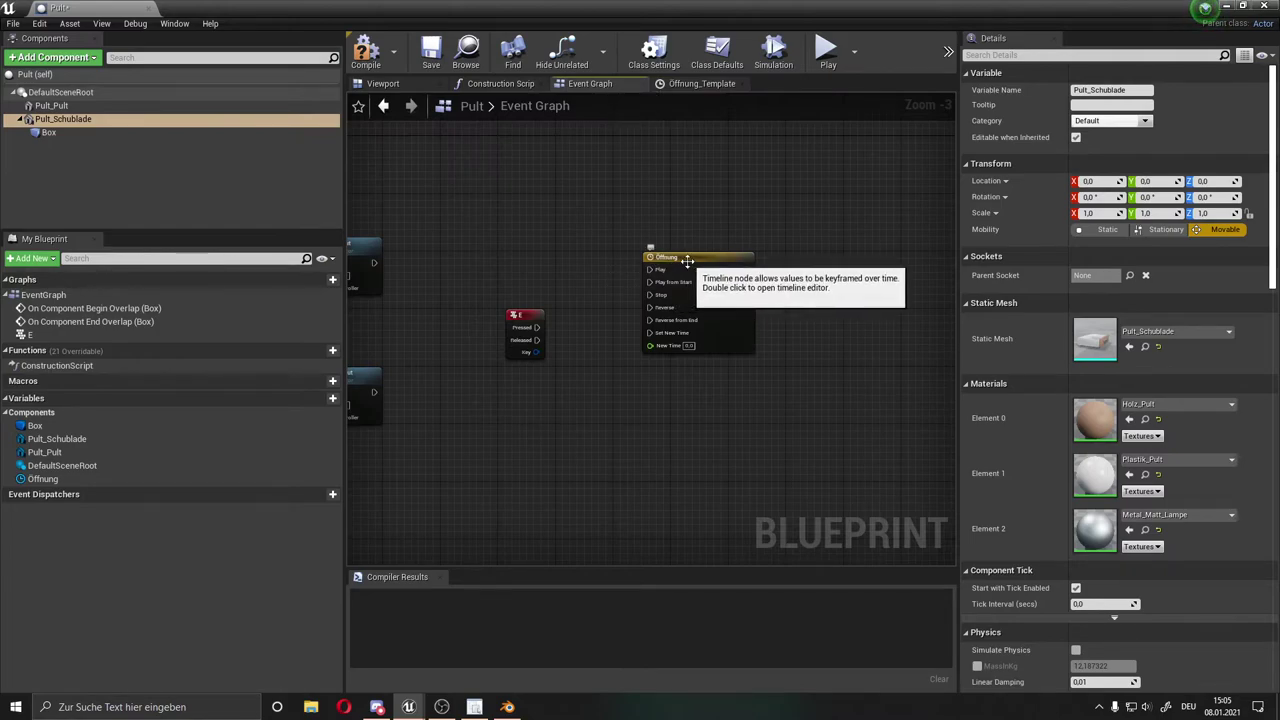
{"action": "right_click_drag", "start_coordinate": [788, 295], "coordinate": [746, 283]}
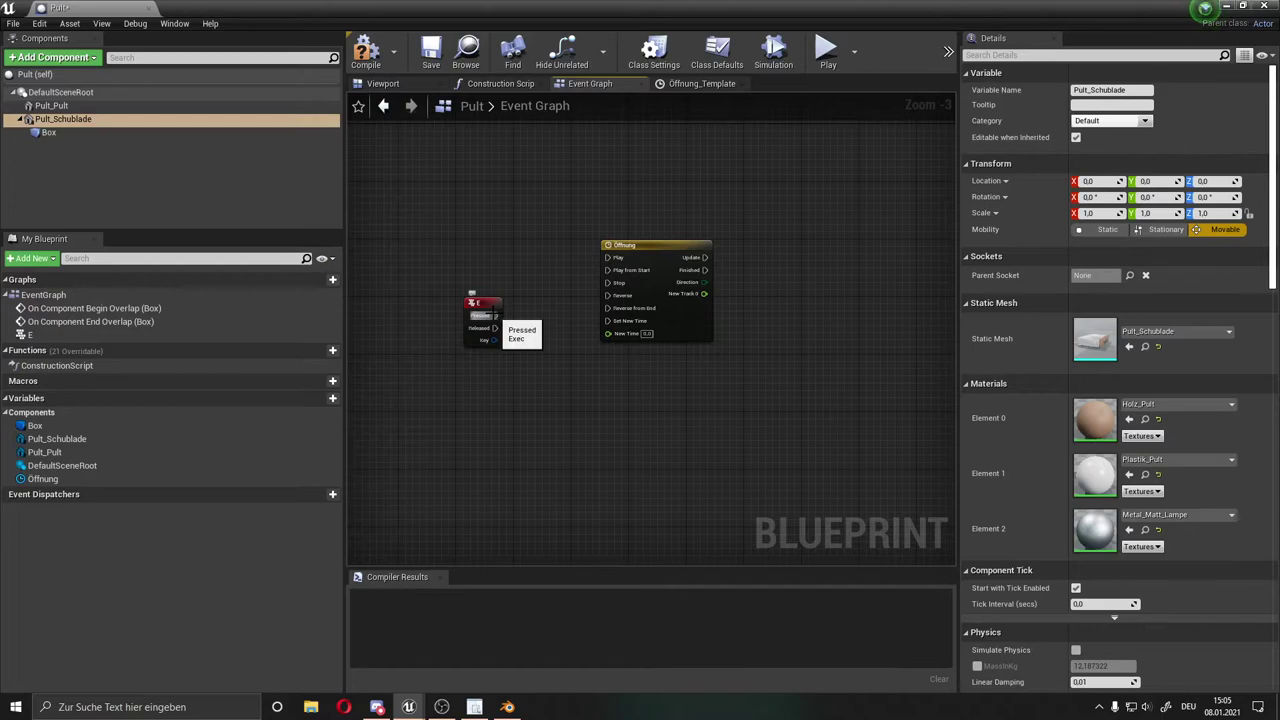
{"action": "left_click_drag", "start_coordinate": [494, 315], "coordinate": [610, 260]}
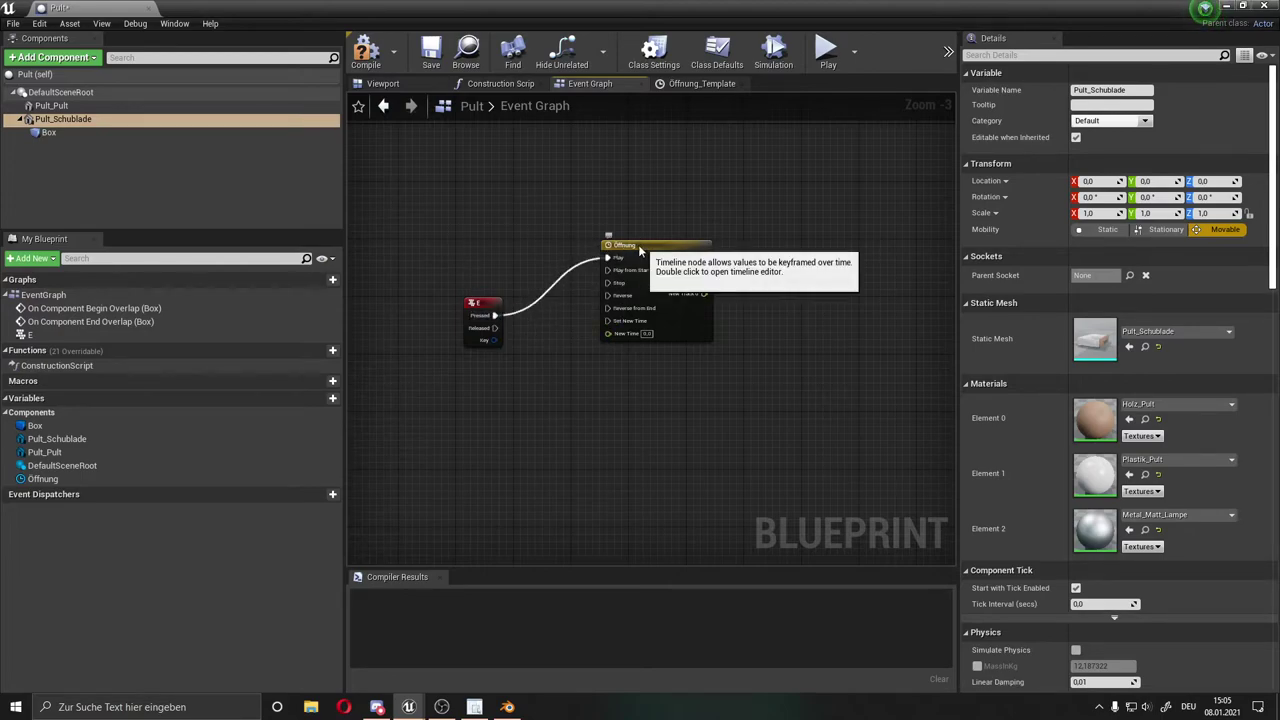
{"action": "left_click", "coordinate": [640, 255]}
{"action": "right_click_drag", "start_coordinate": [742, 225], "coordinate": [609, 203]}
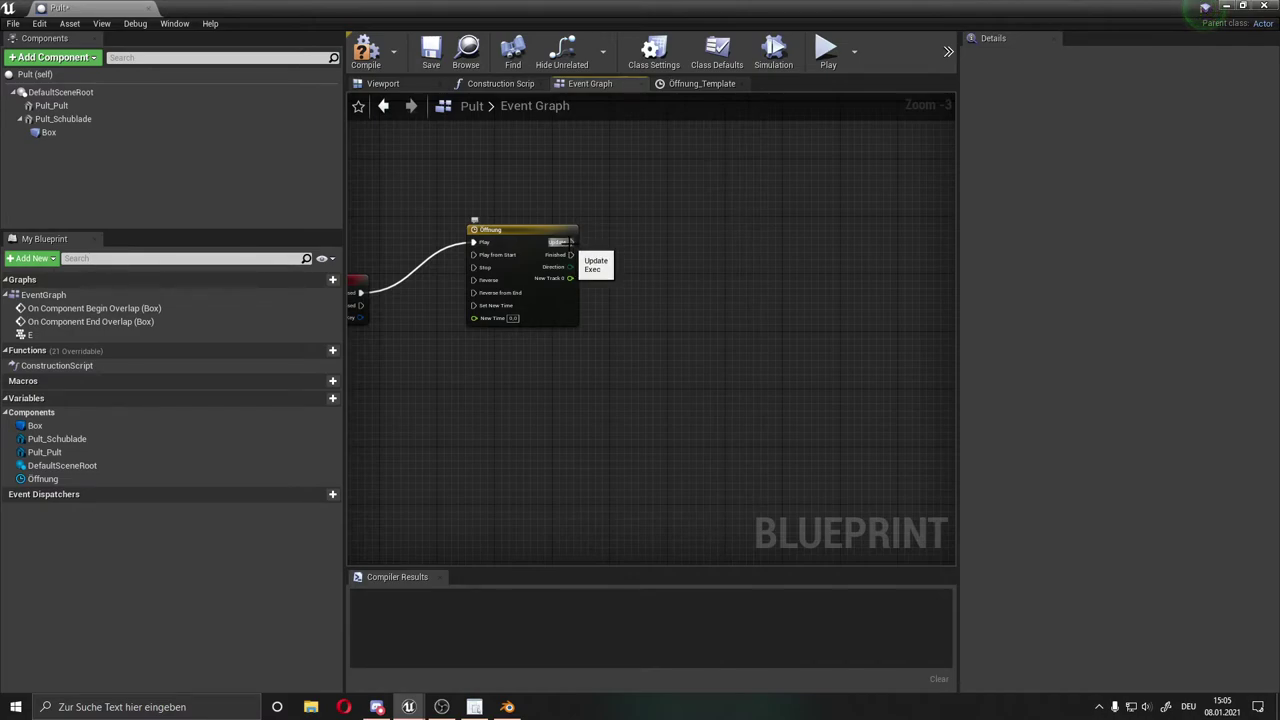
Add SetRelativeLocation (Pult_Schublade) off the timeline's Update output via 'set relative lo'
{"action": "left_click_drag", "start_coordinate": [566, 242], "coordinate": [636, 241]}
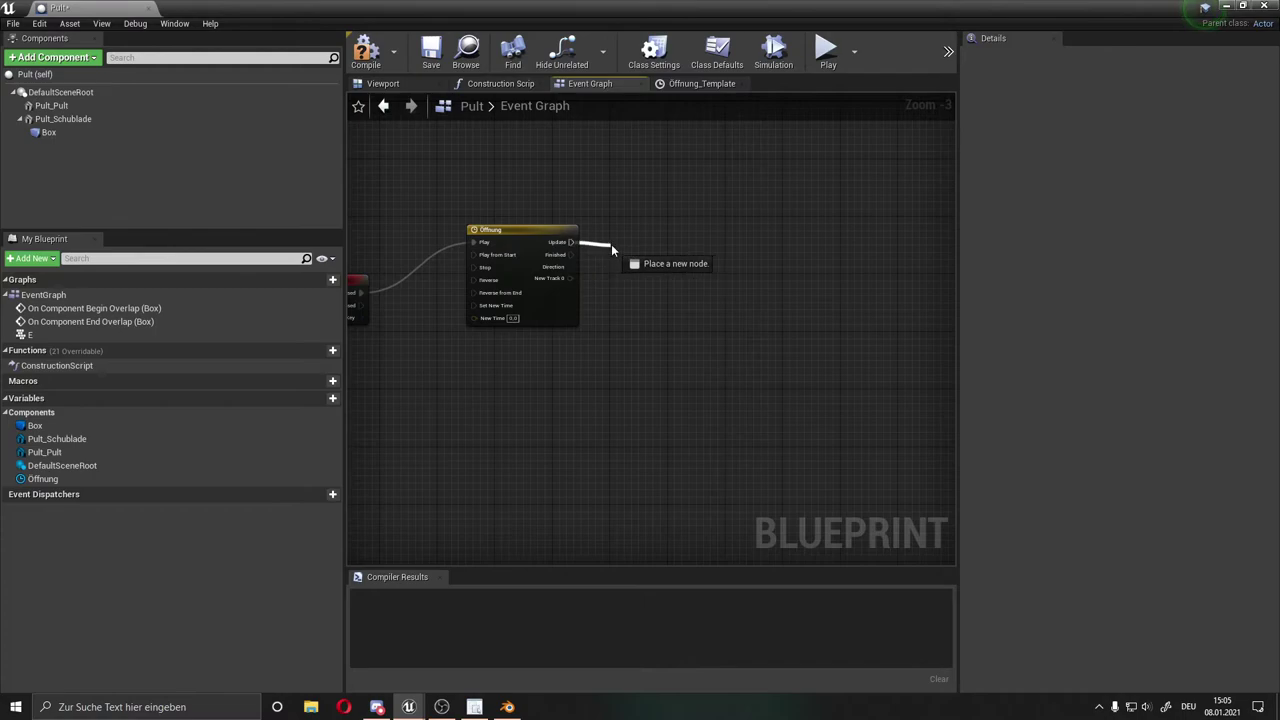
{"action": "scroll", "coordinate": [636, 243], "scroll_direction": "down", "scroll_amount": 15}
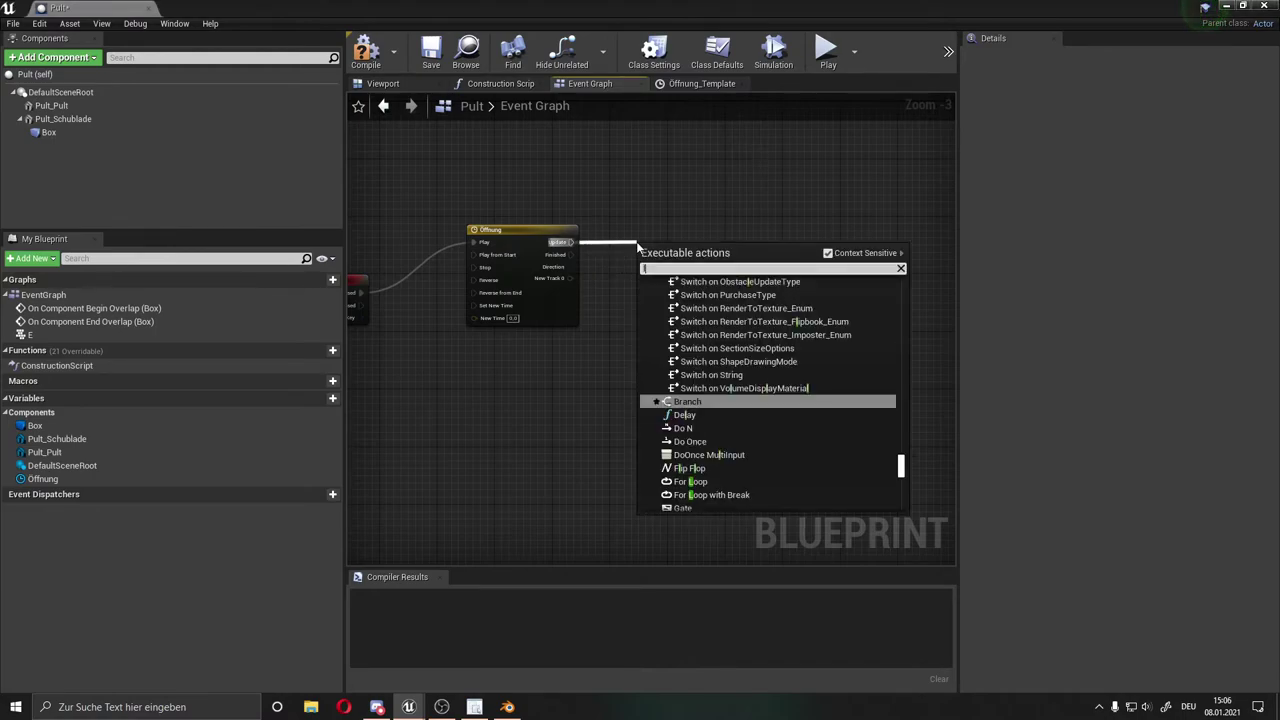
{"action": "type", "text": "s"}
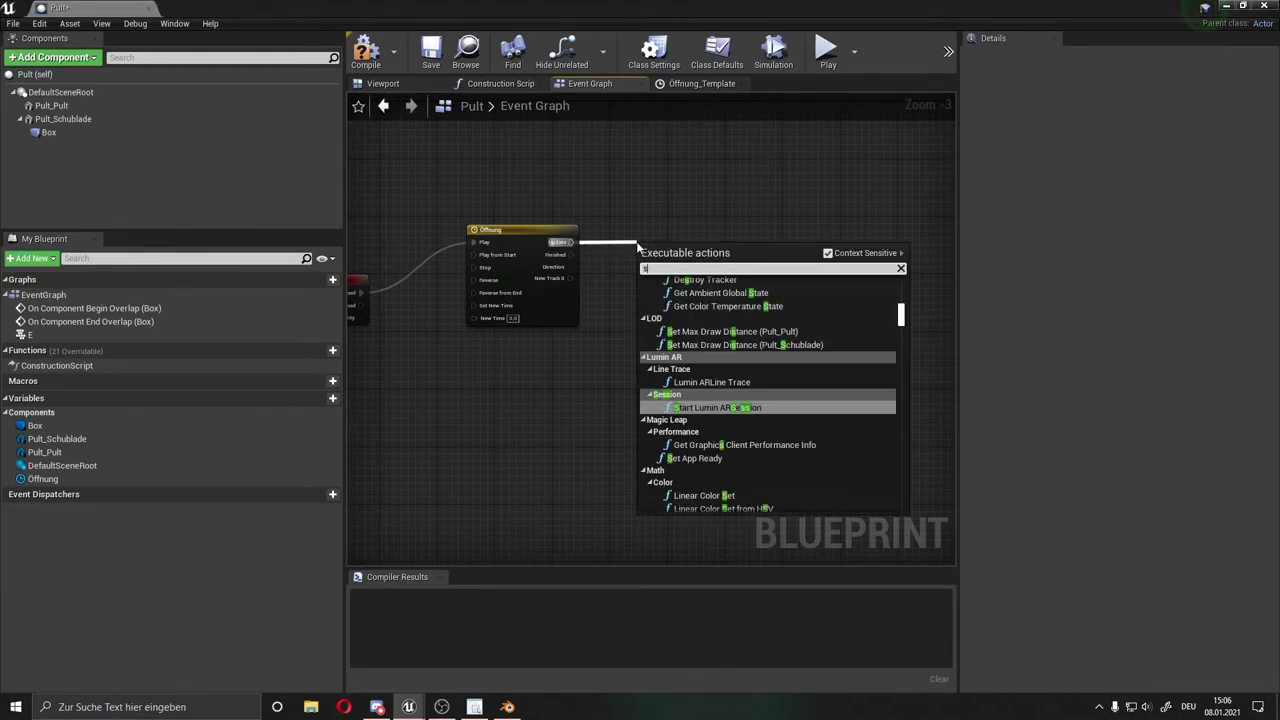
{"action": "key", "text": "BackSpace"}
{"action": "type", "text": "se"}
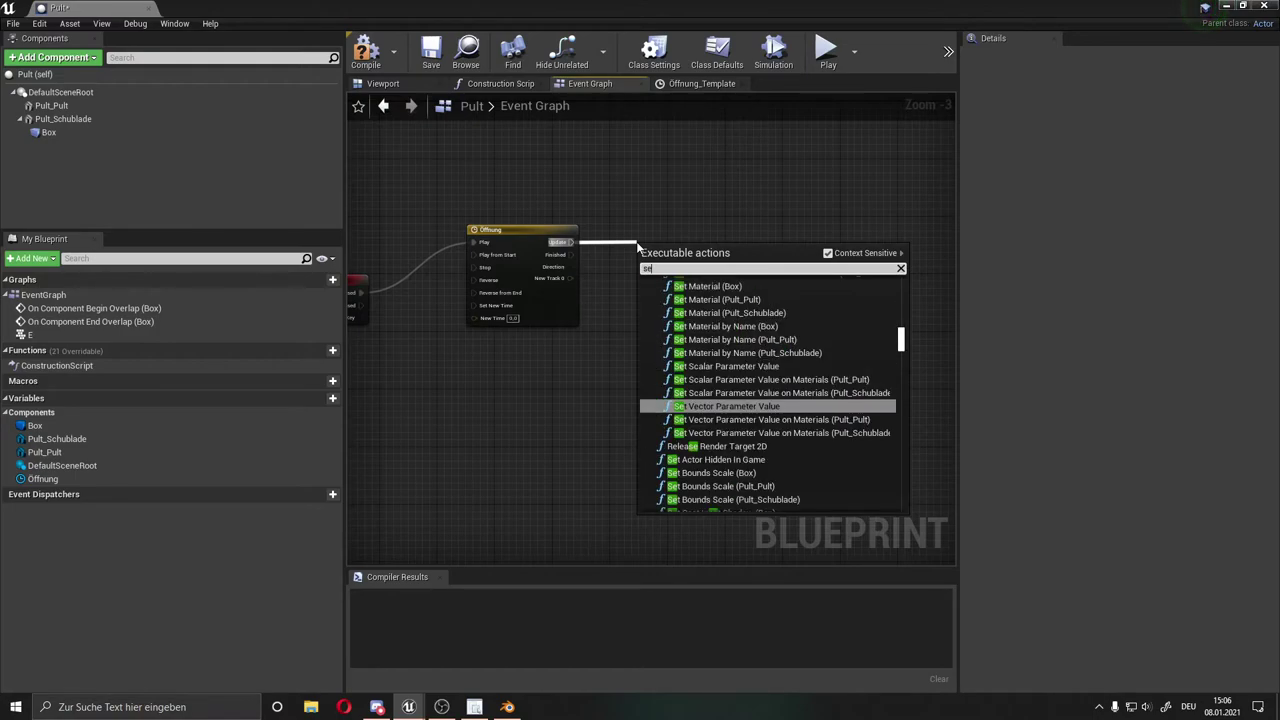
{"action": "type", "text": "t re"}
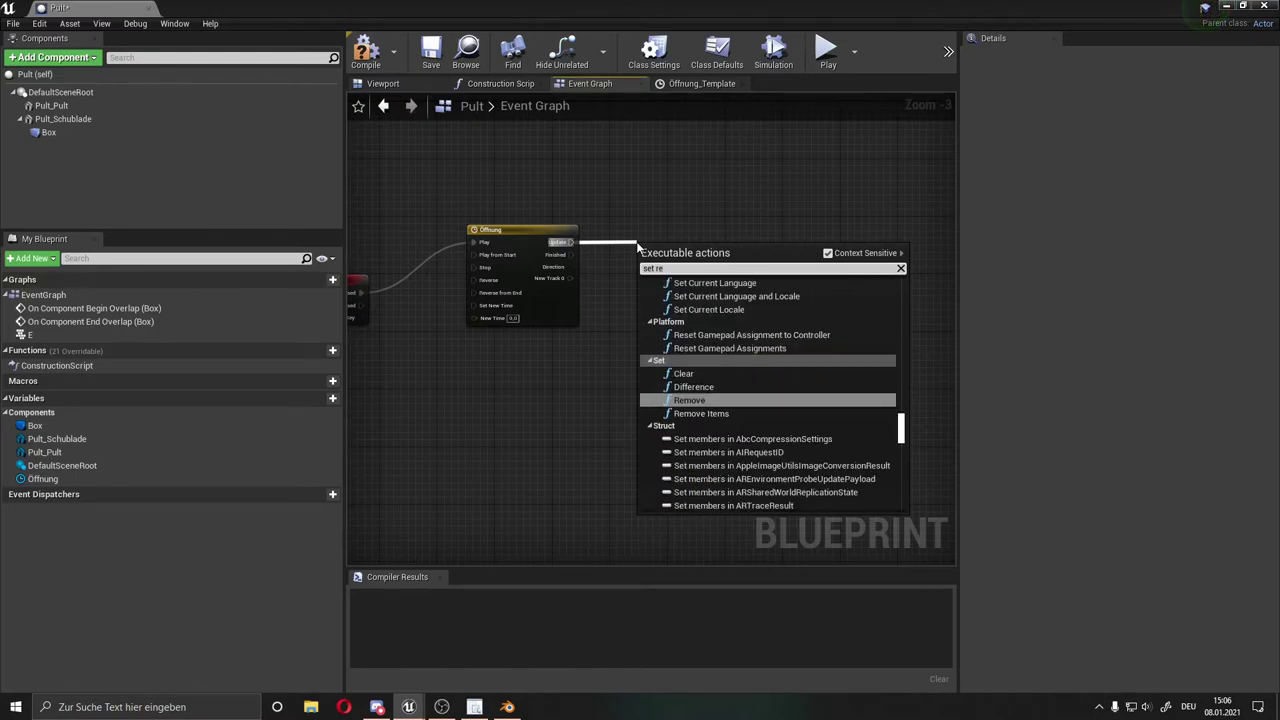
{"action": "type", "text": "l"}
{"action": "type", "text": "ati"}
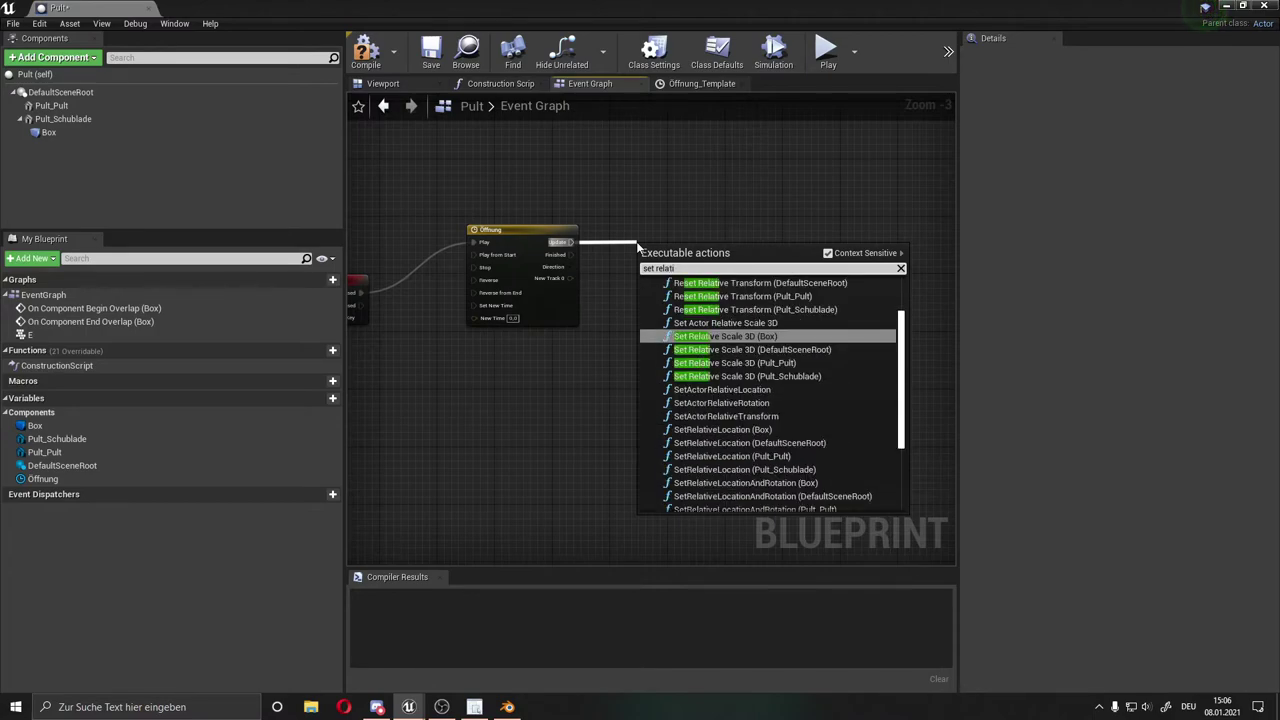
{"action": "type", "text": "v"}
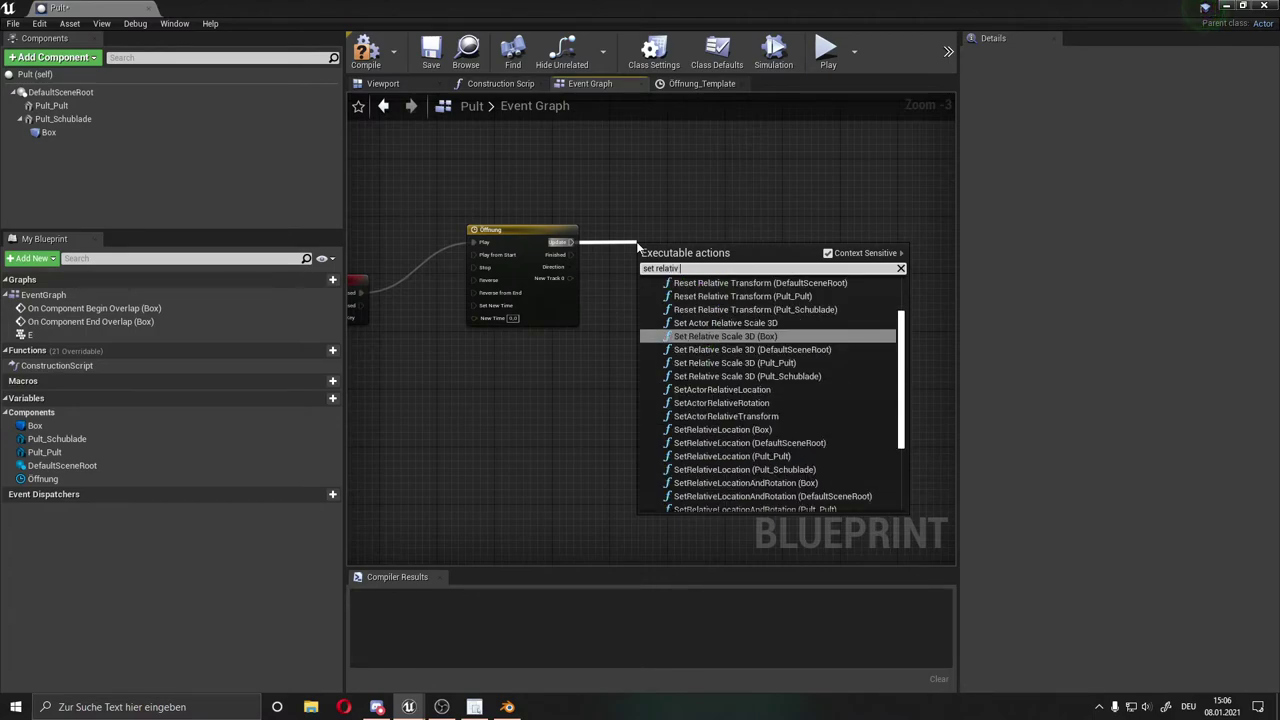
{"action": "type", "text": "e"}
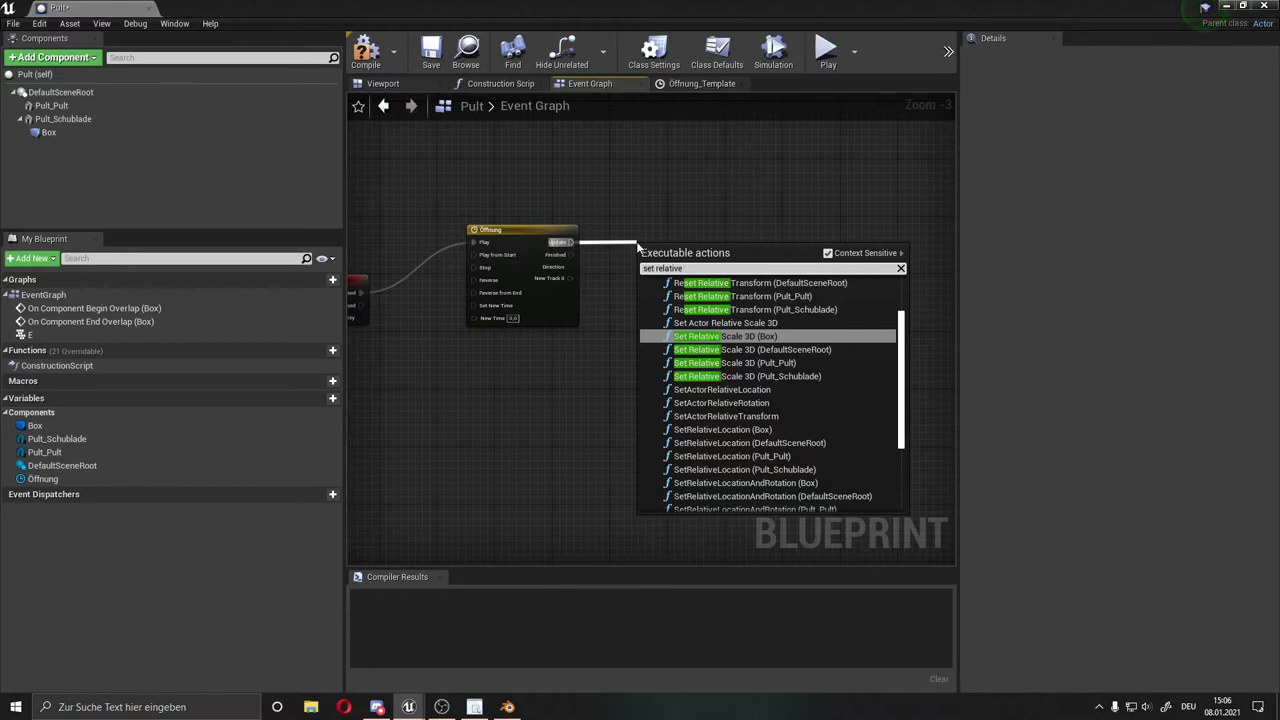
{"action": "type", "text": " lo"}
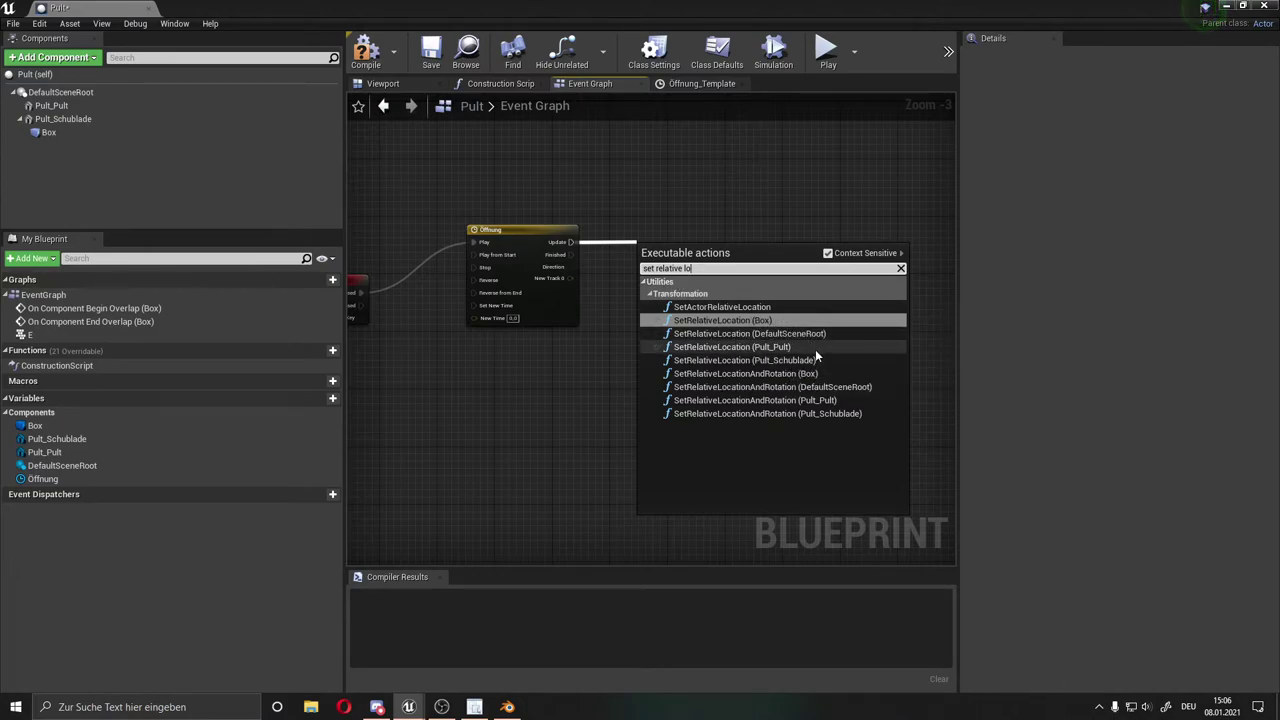
{"action": "left_click", "coordinate": [744, 361]}
Arrange the new SetRelativeLocation and Pult_Schublade nodes and compile the Pult Blueprint
{"action": "mouse_move", "coordinate": [543, 236]}
{"action": "left_mouse_down"}
{"action": "mouse_move", "coordinate": [528, 186]}
{"action": "mouse_move", "coordinate": [544, 202]}
{"action": "left_mouse_up"}
{"action": "left_click", "coordinate": [528, 186]}
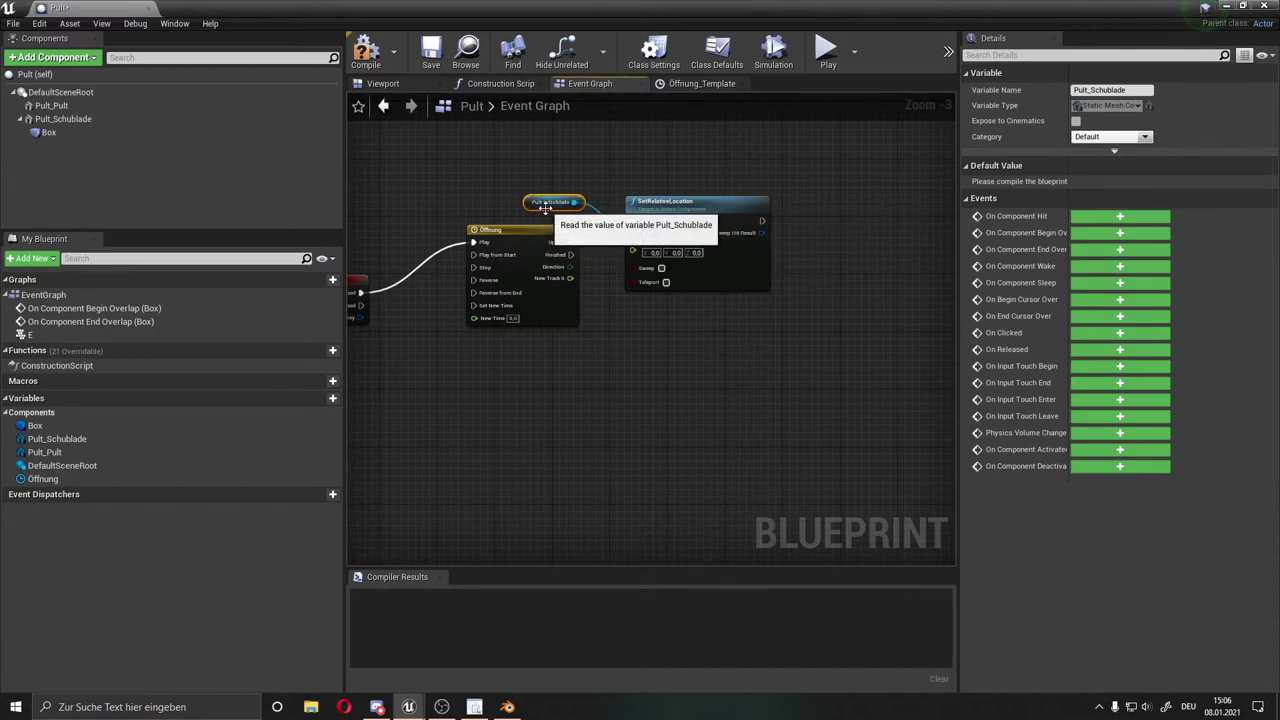
{"action": "right_click_drag", "start_coordinate": [803, 305], "coordinate": [785, 291]}
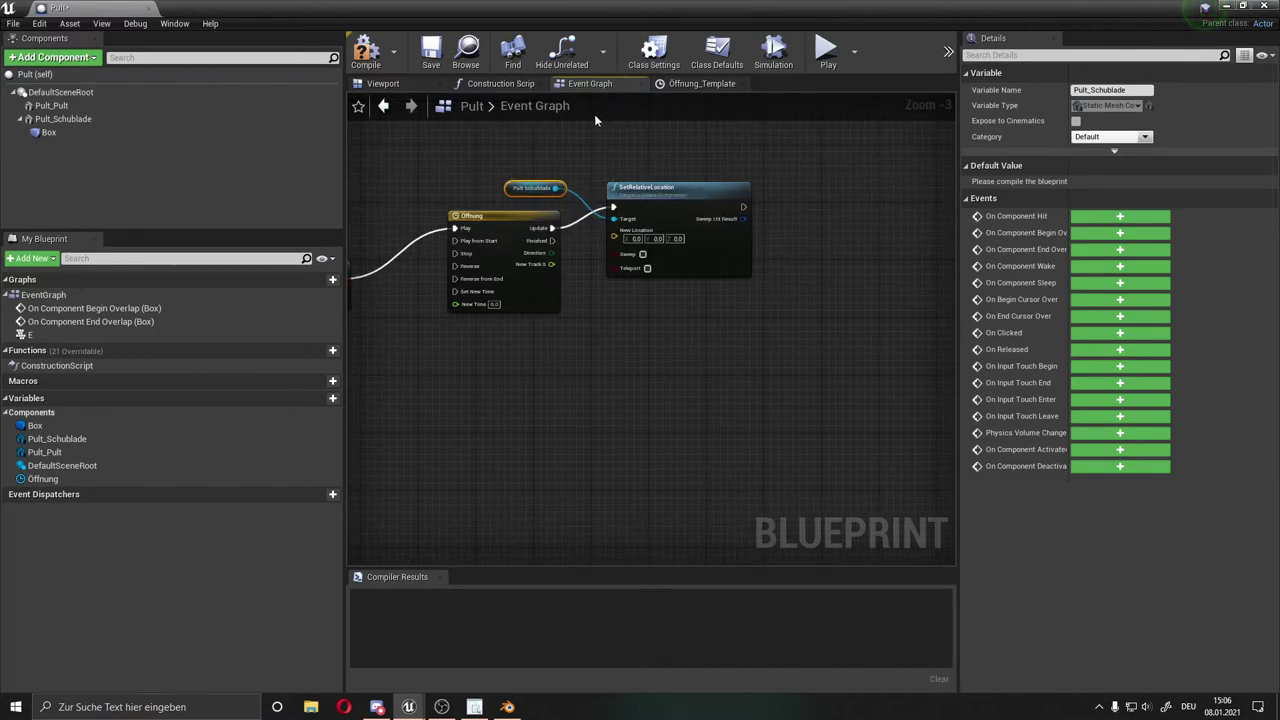
{"action": "left_click", "coordinate": [646, 187]}
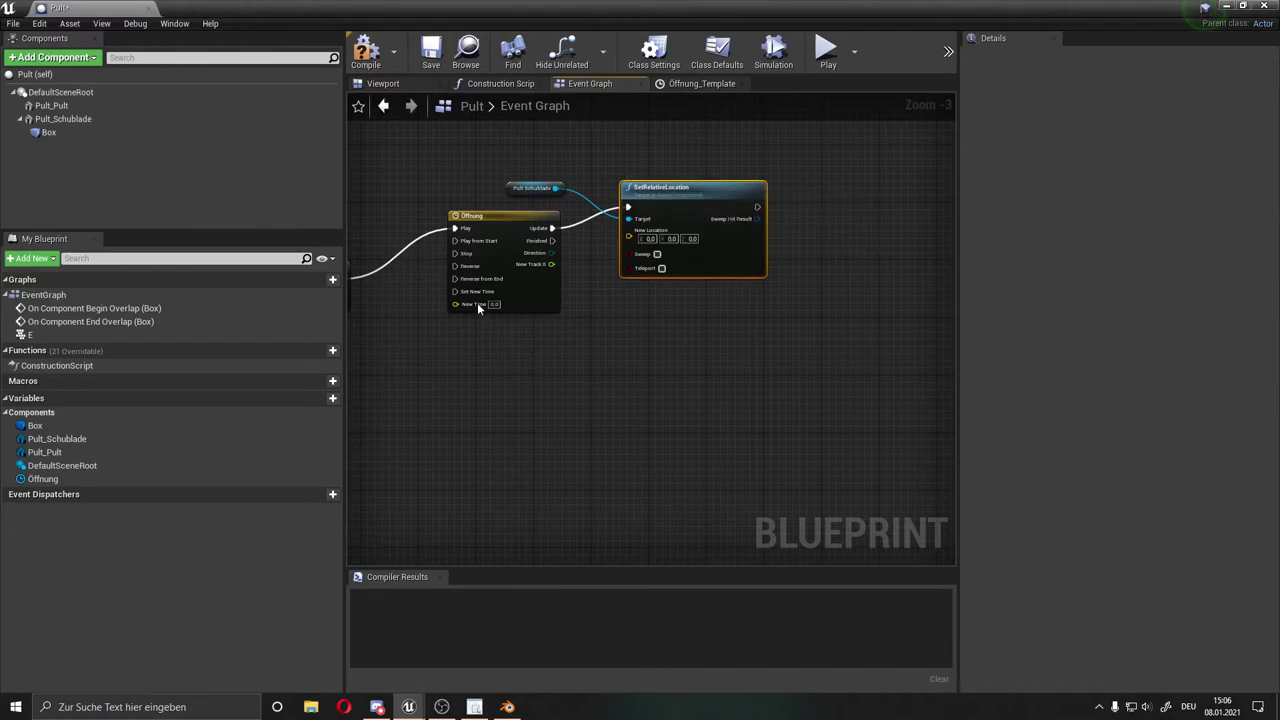
{"action": "right_click_drag", "start_coordinate": [487, 396], "coordinate": [574, 406]}
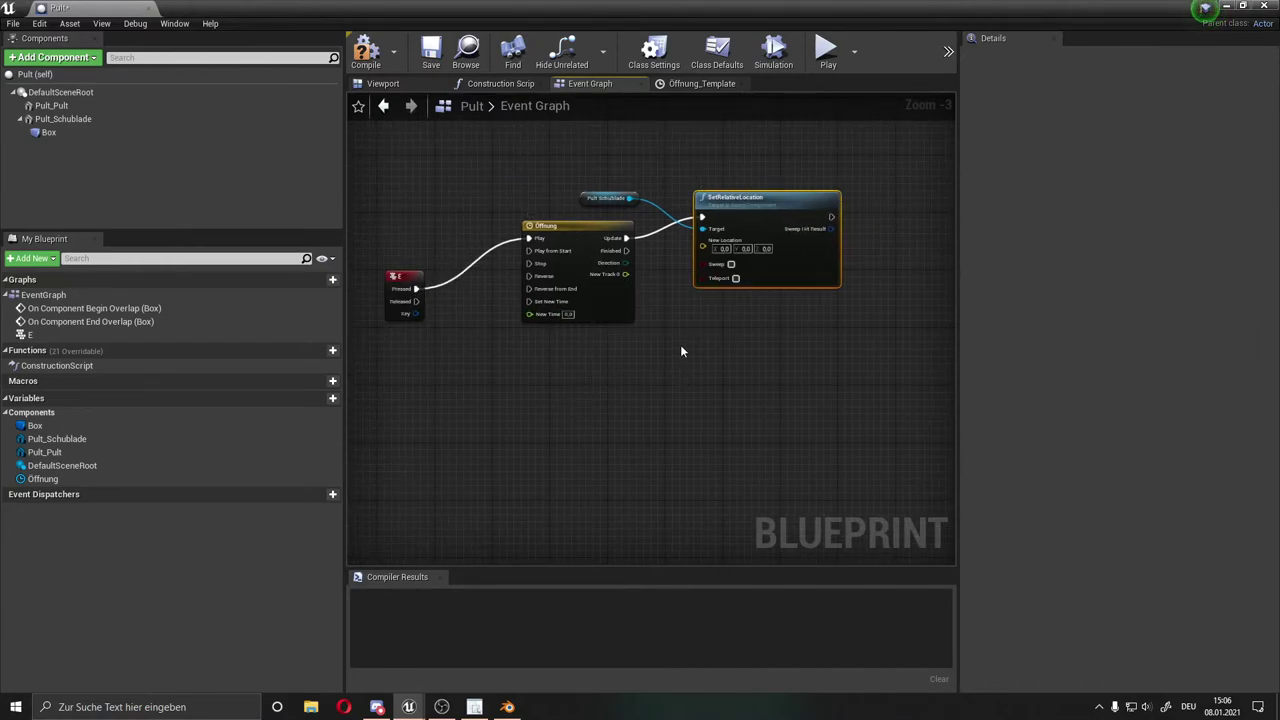
{"action": "scroll", "coordinate": [647, 298], "scroll_direction": "up", "scroll_amount": 1}
{"action": "scroll", "coordinate": [647, 297], "scroll_direction": "up", "scroll_amount": 1}
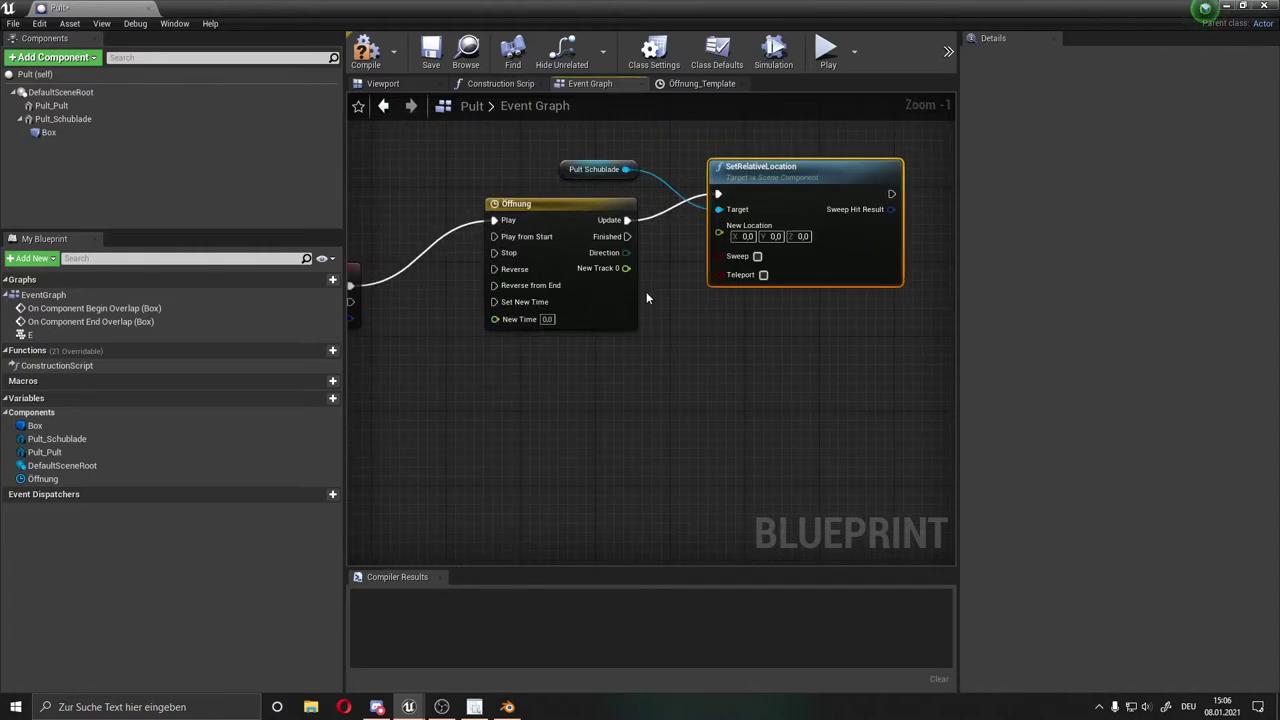
{"action": "right_click_drag", "start_coordinate": [673, 347], "coordinate": [604, 377]}
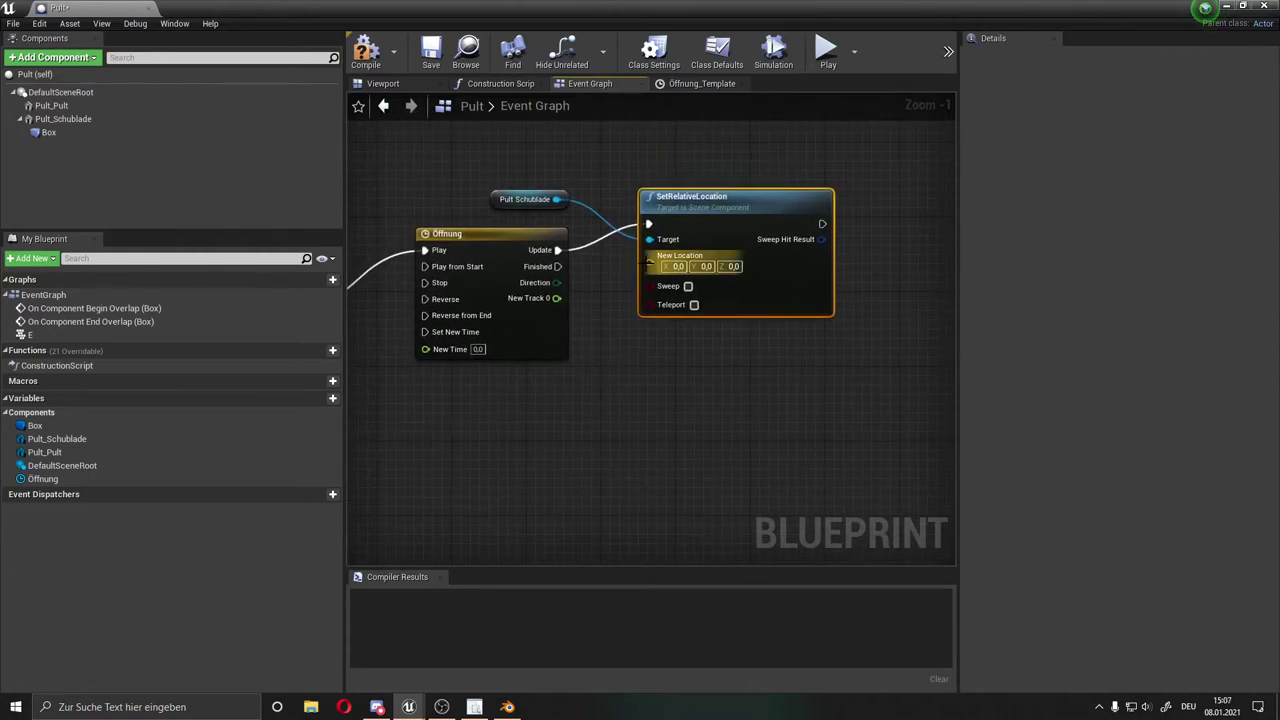
{"action": "right_click_drag", "start_coordinate": [711, 334], "coordinate": [808, 322]}
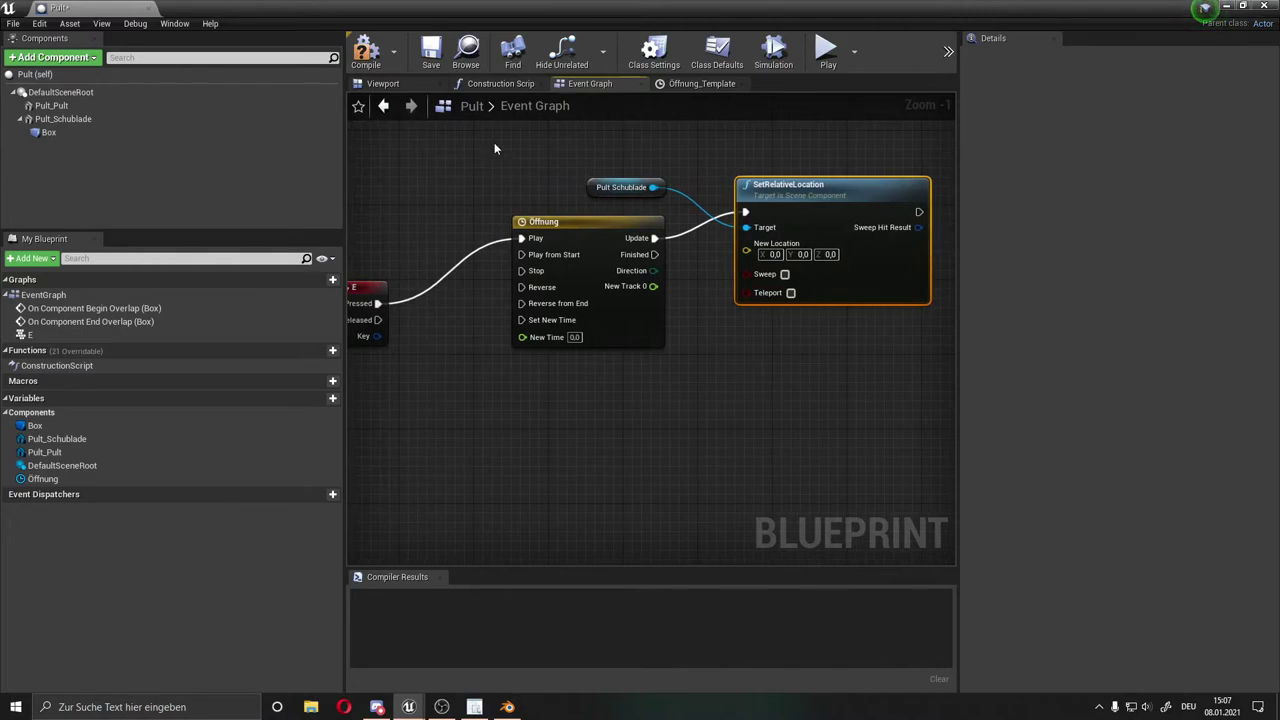
{"action": "left_click", "coordinate": [366, 60]}
{"action": "right_click_drag", "start_coordinate": [740, 249], "coordinate": [677, 273]}
Split New Location into X/Y/Z, feed New Track 0 into New Location X, and compile
{"action": "right_click", "coordinate": [677, 273]}
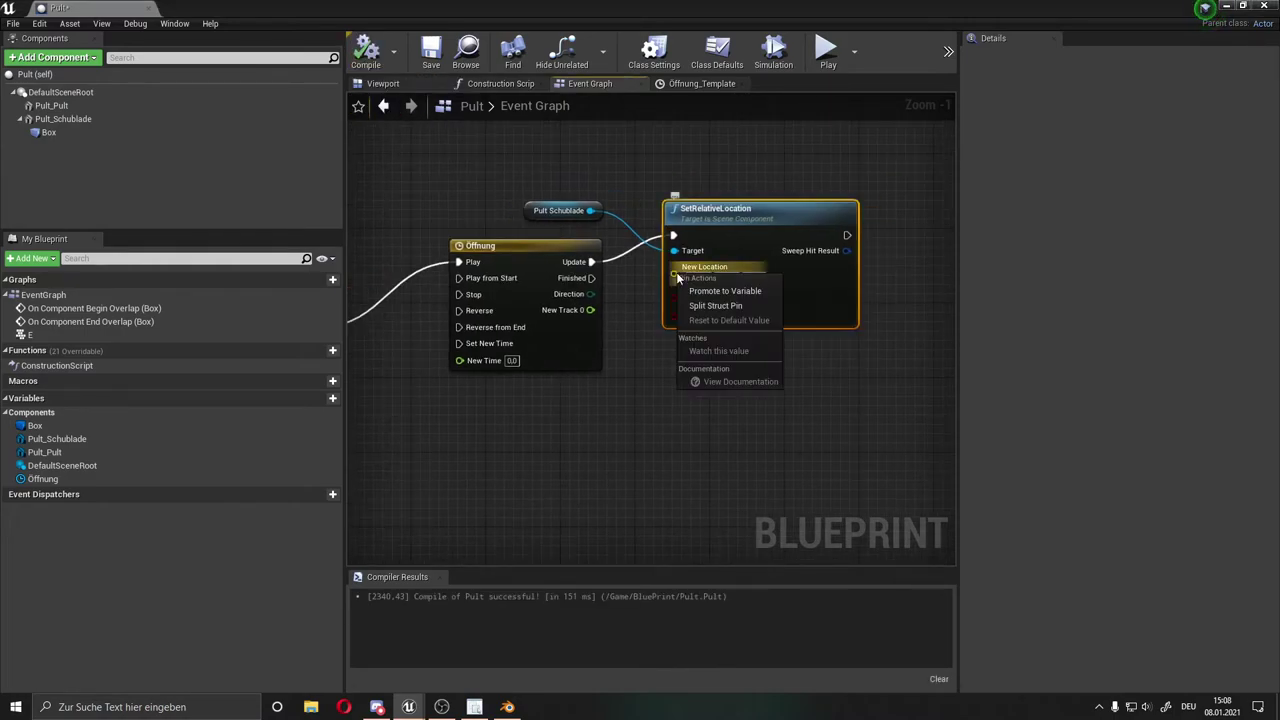
{"action": "left_click", "coordinate": [716, 307]}
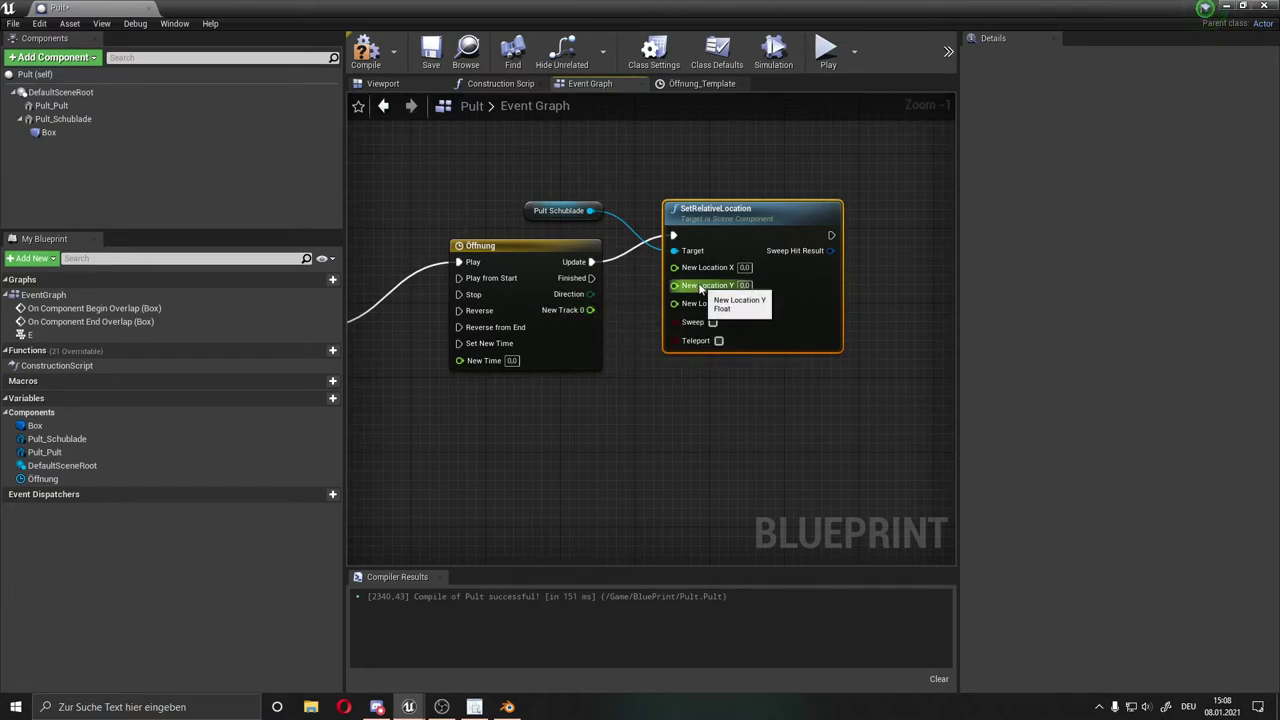
{"action": "left_click_drag", "start_coordinate": [590, 310], "coordinate": [674, 267]}
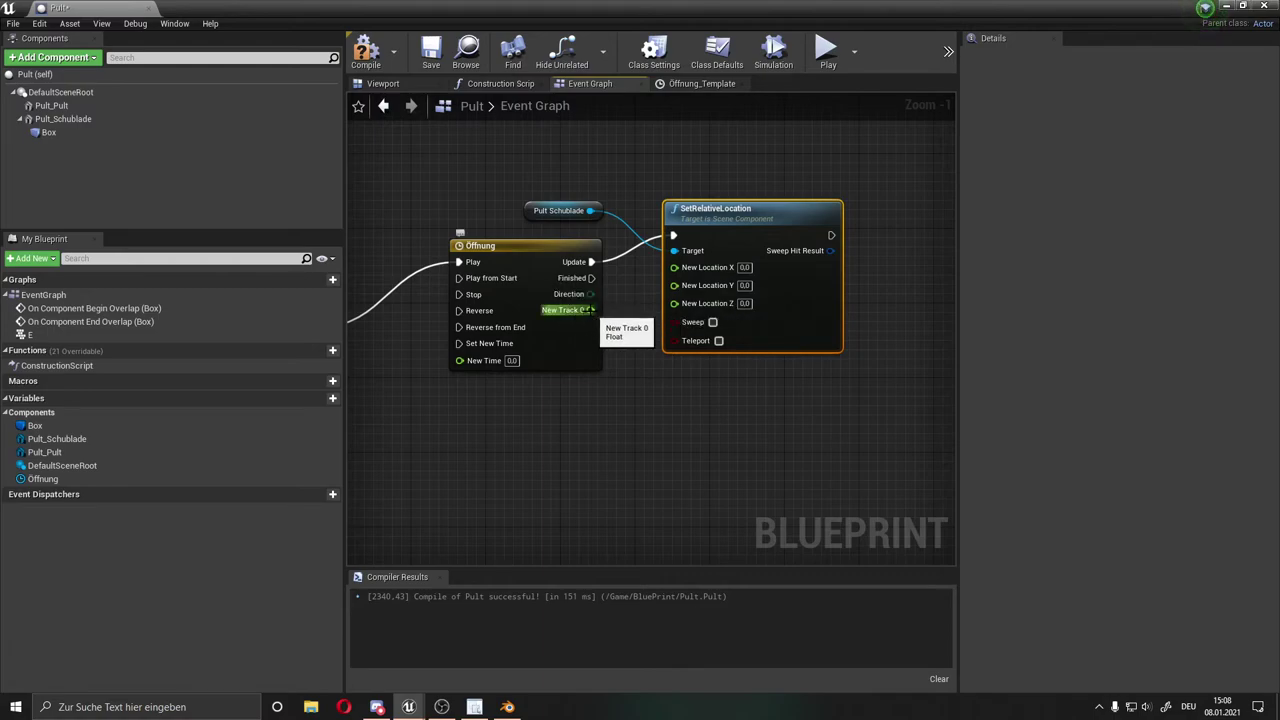
{"action": "left_click_drag", "start_coordinate": [590, 310], "coordinate": [672, 267]}
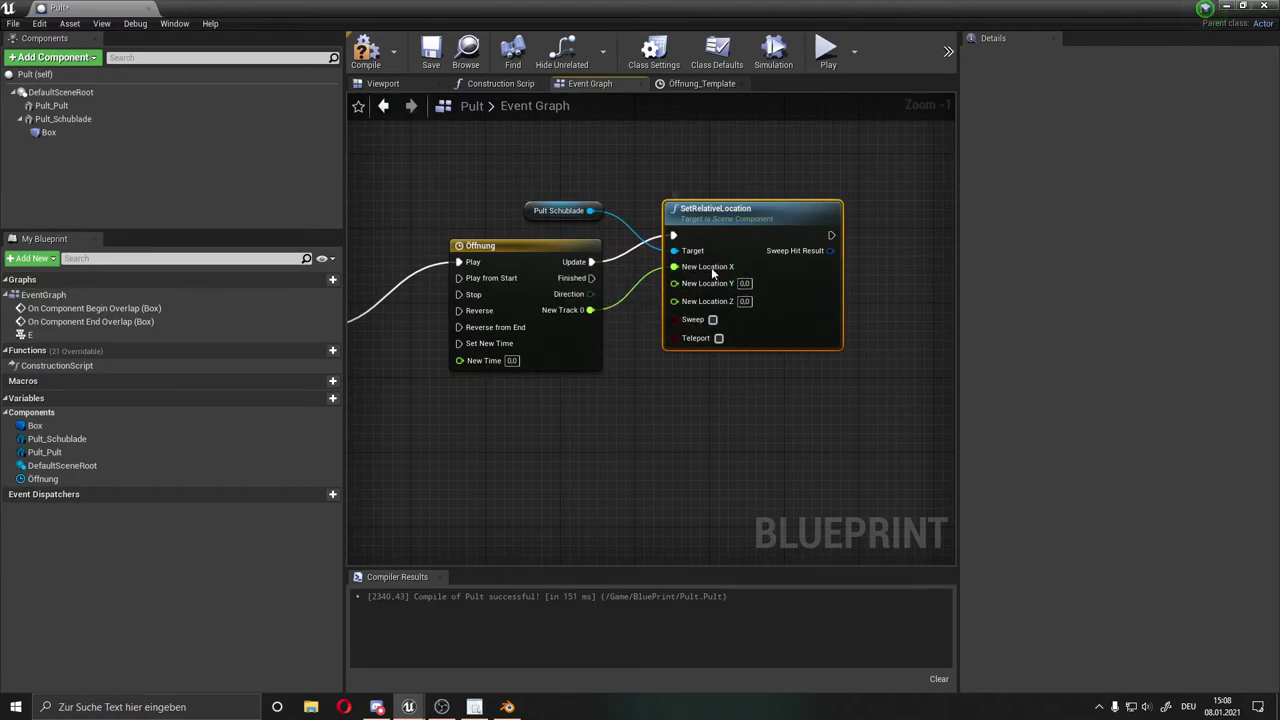
{"action": "left_click", "coordinate": [366, 50]}
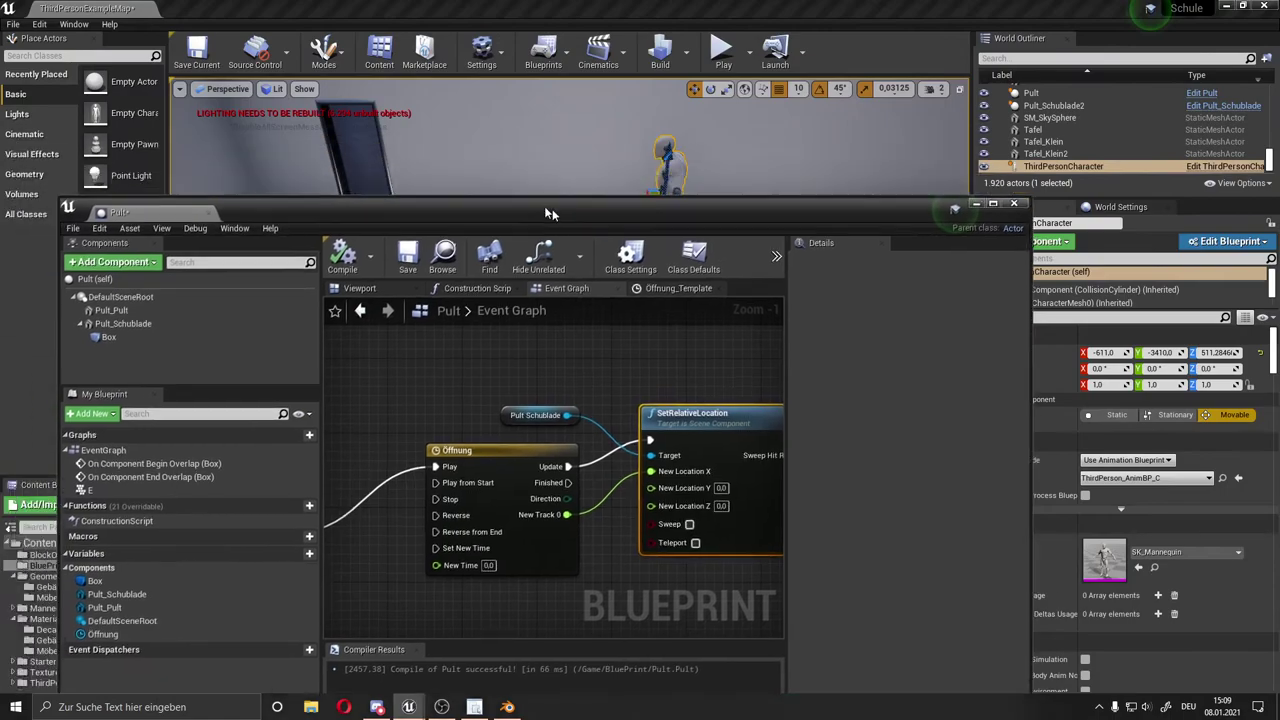
Play the level, walk the character to the desk and press E to open the drawer
{"action": "left_click_drag", "start_coordinate": [680, 7], "coordinate": [802, 221]}
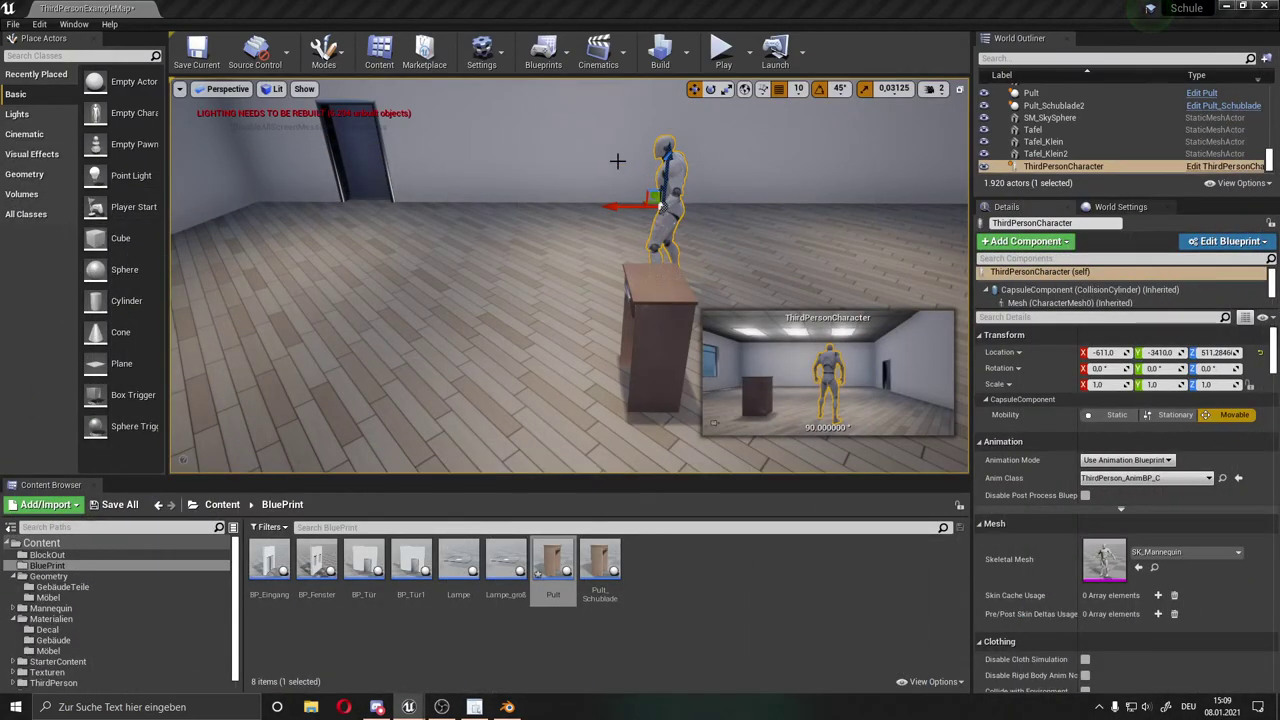
{"action": "right_click_drag", "start_coordinate": [617, 163], "coordinate": [428, 212]}
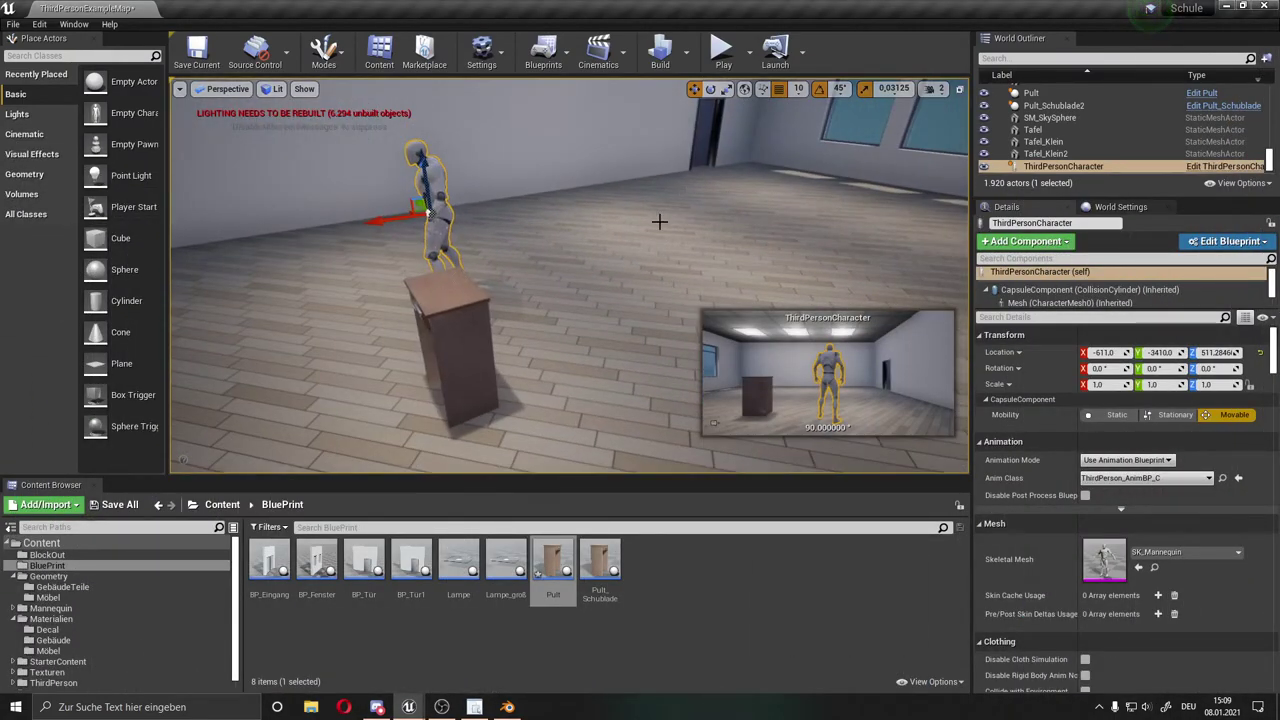
{"action": "right_click_drag", "start_coordinate": [659, 221], "coordinate": [700, 169]}
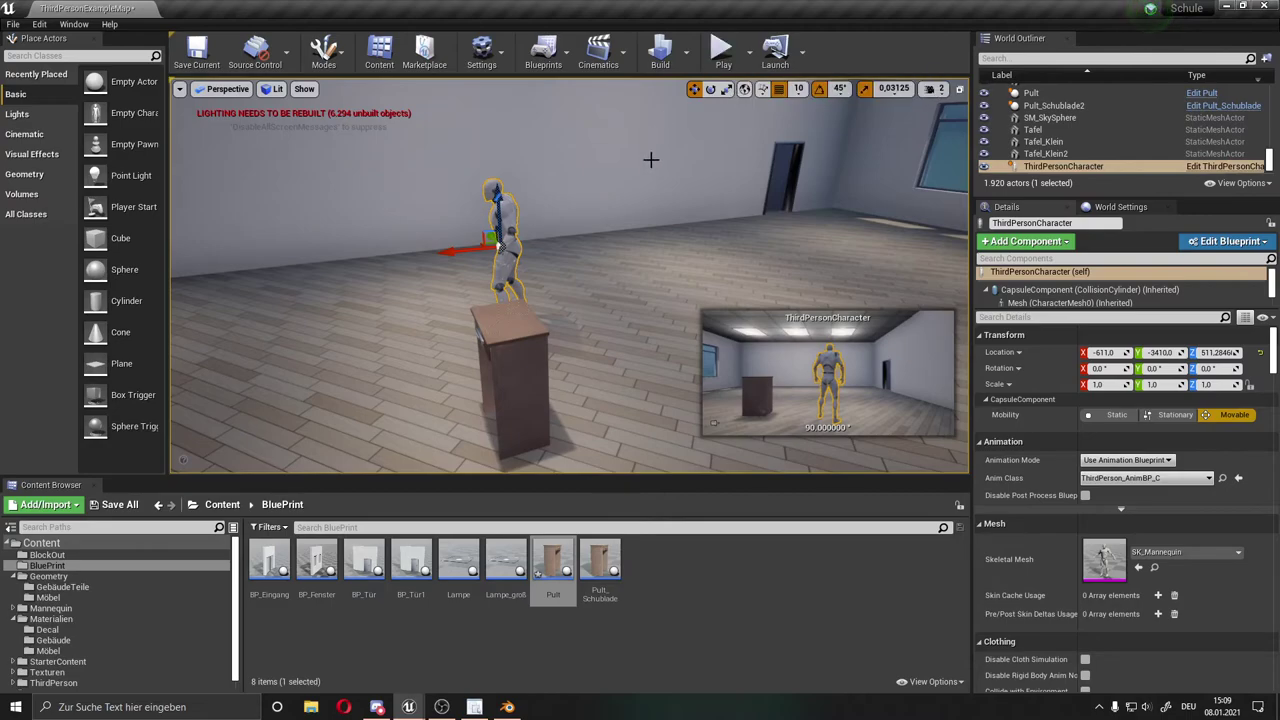
{"action": "right_click_drag", "start_coordinate": [499, 246], "coordinate": [430, 250]}
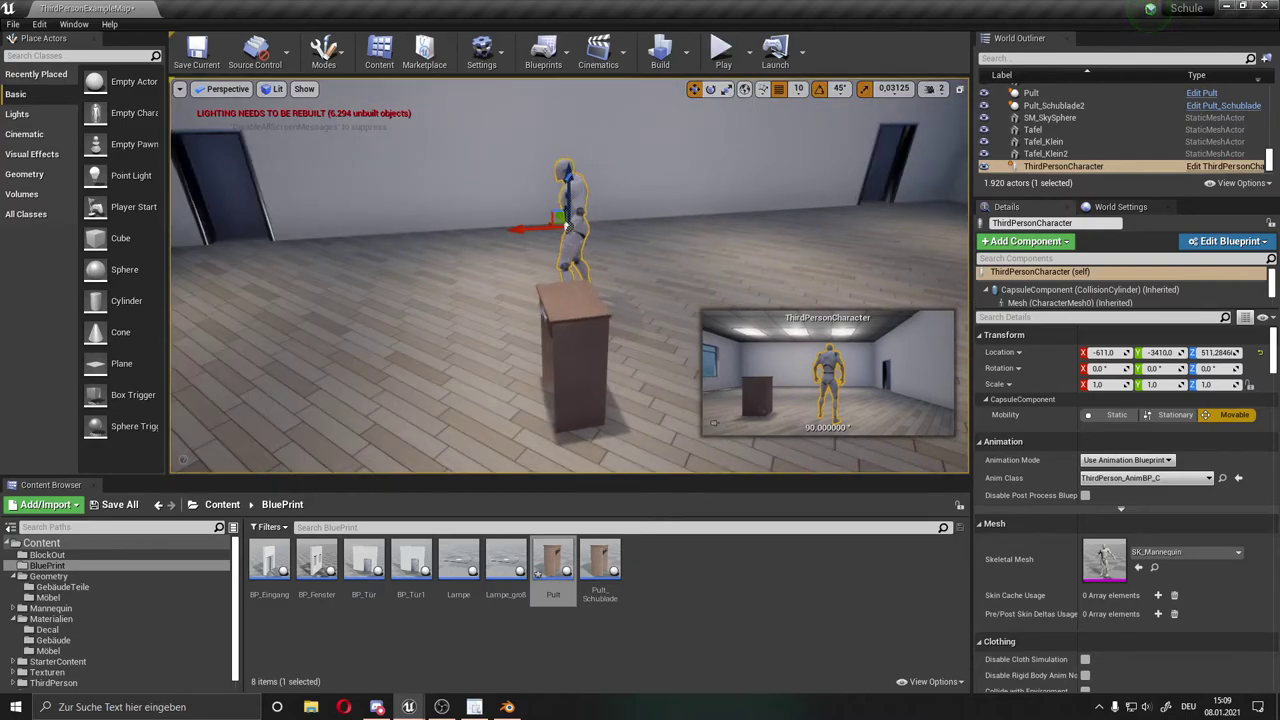
{"action": "left_click", "coordinate": [720, 60]}
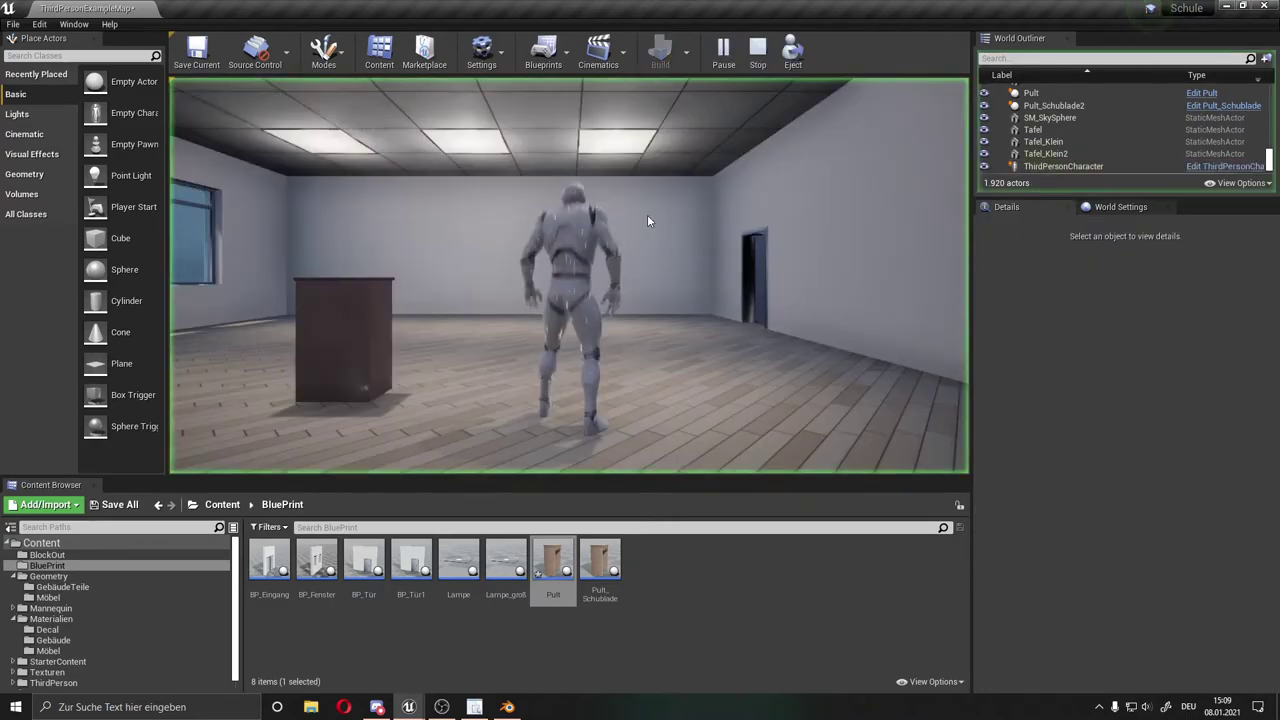
{"action": "left_click", "coordinate": [647, 214]}
{"action": "key", "text": "w"}
{"action": "key", "text": "a"}
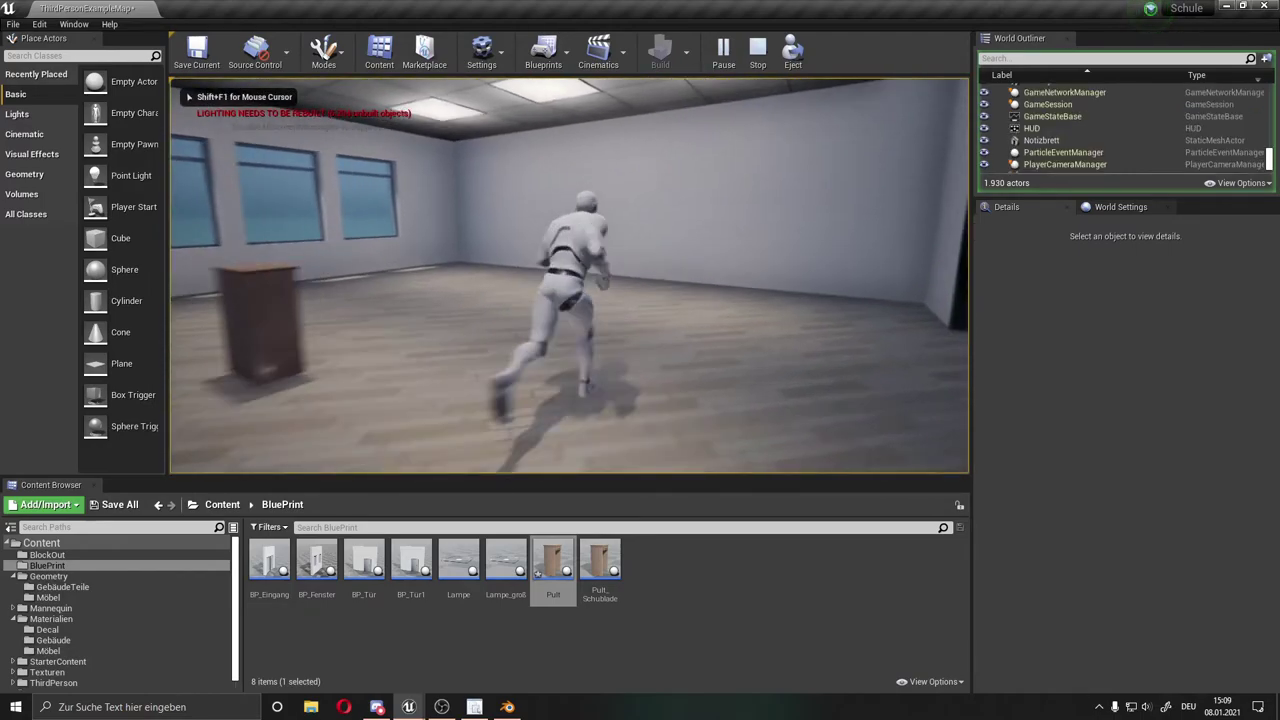
{"action": "key", "text": "w"}
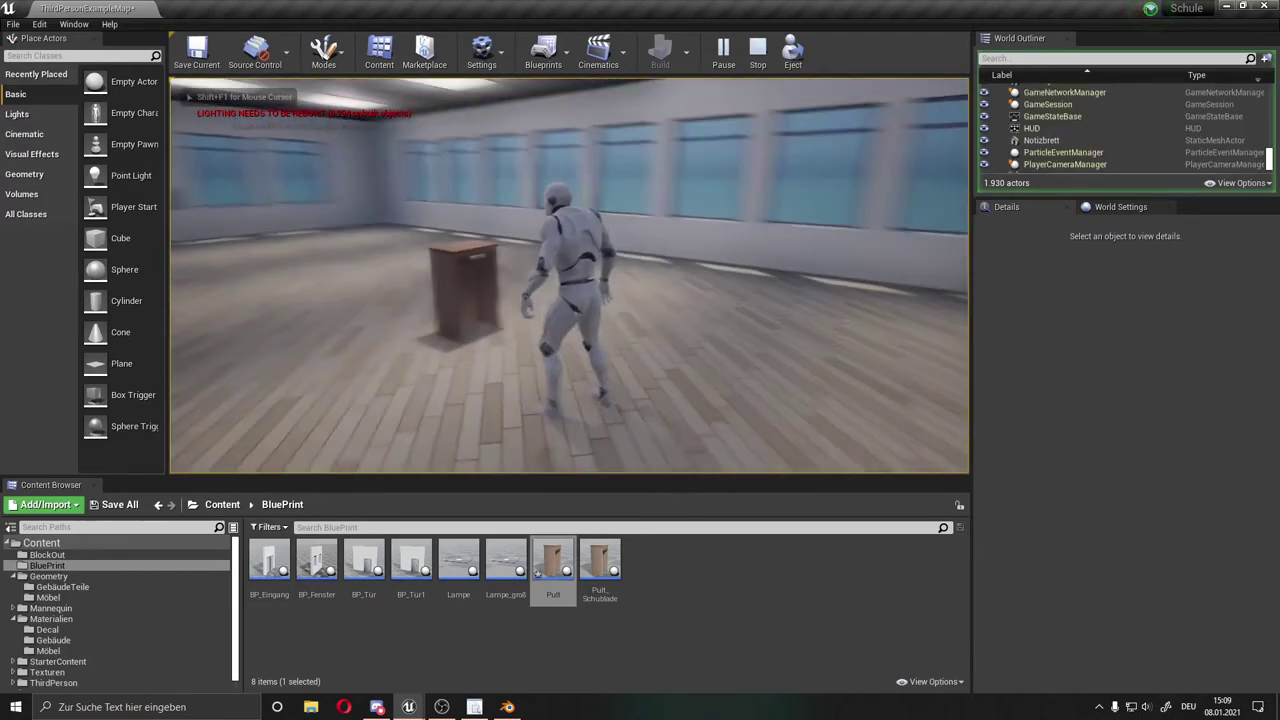
{"action": "key", "text": "e"}
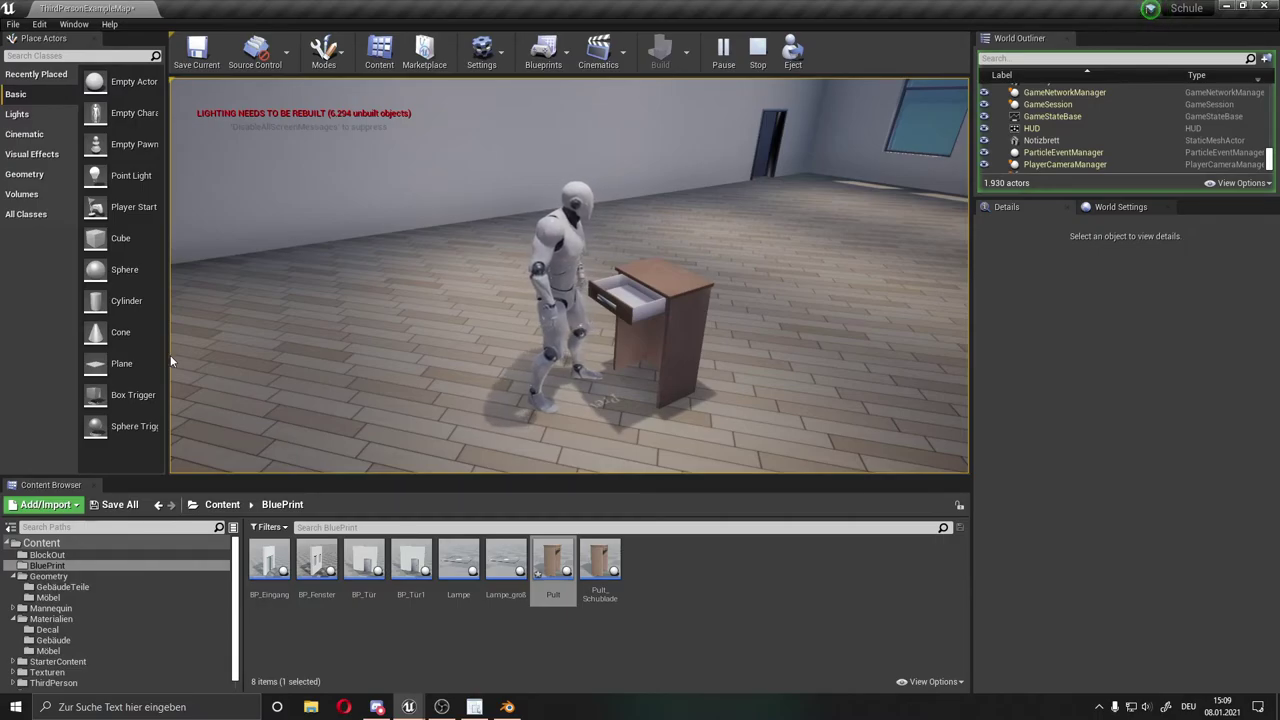
Stop playing and reopen the Pult Blueprint editor full-screen
{"action": "key", "text": "Escape"}
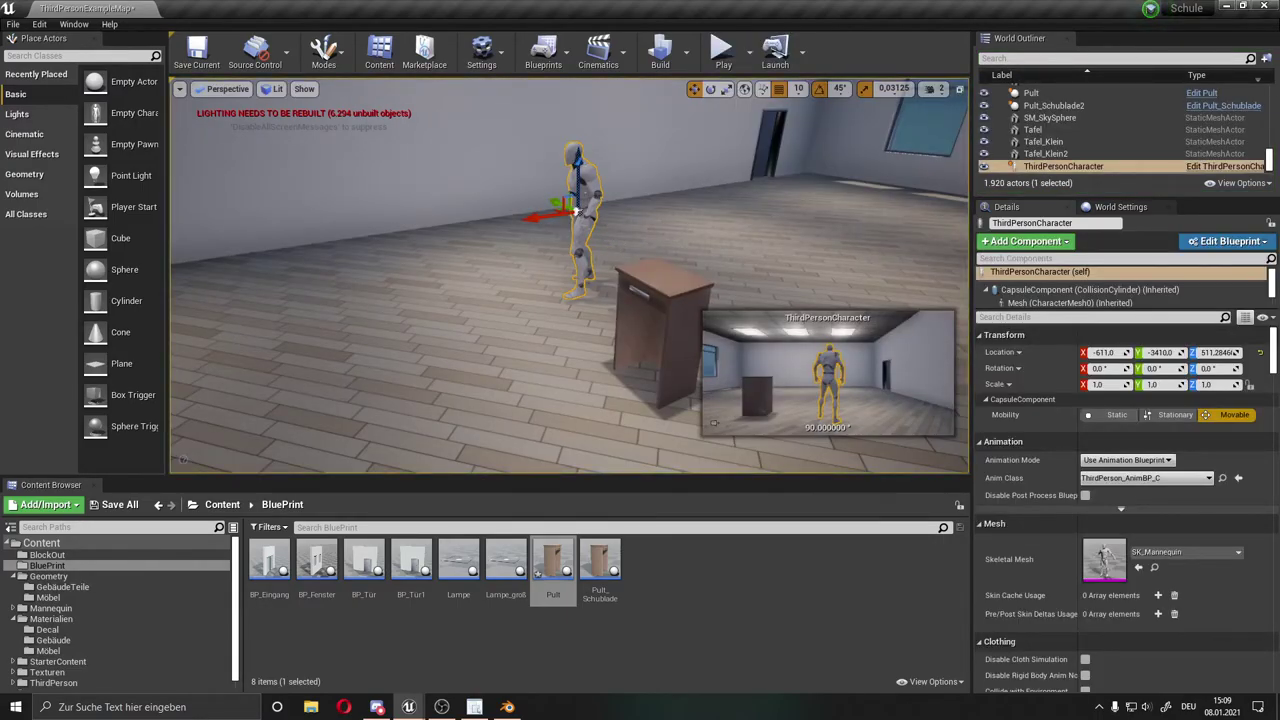
{"action": "double_click", "coordinate": [553, 567]}
{"action": "left_click_drag", "start_coordinate": [354, 264], "coordinate": [647, 12]}
Pan the graph and move the E key event node up and left to make room
{"action": "right_click_drag", "start_coordinate": [637, 514], "coordinate": [750, 501]}
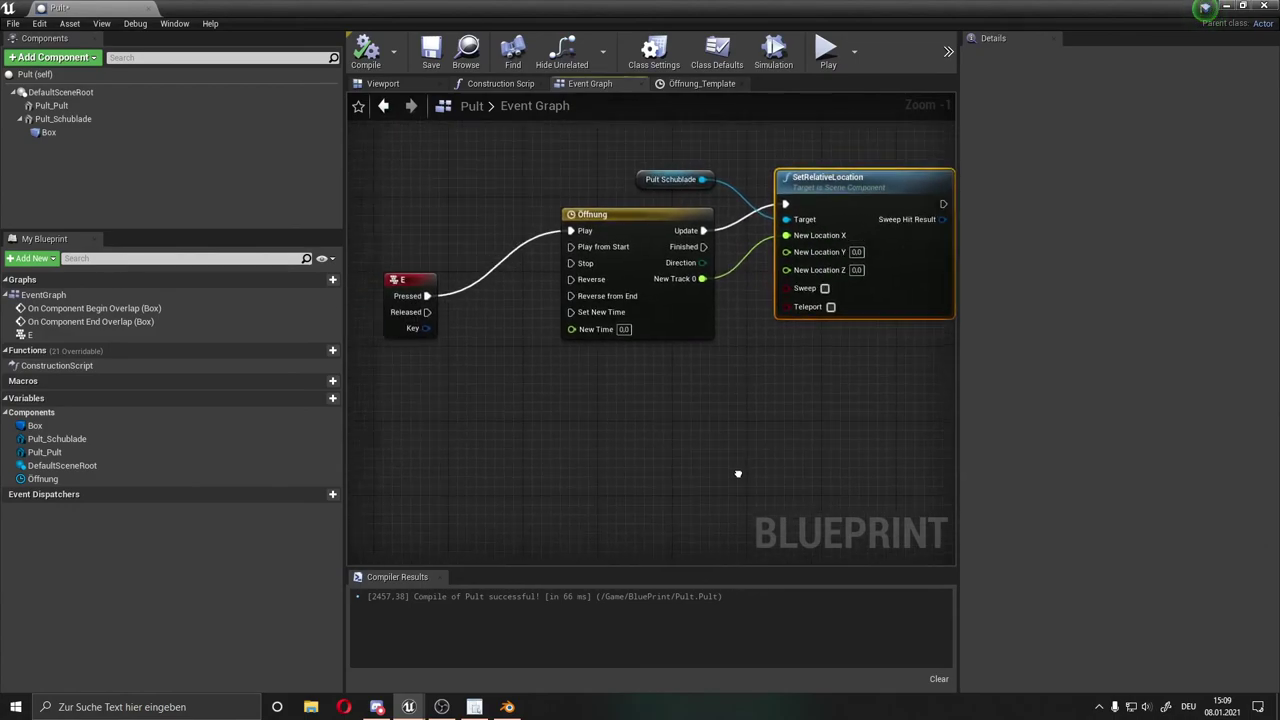
{"action": "left_click", "coordinate": [522, 289]}
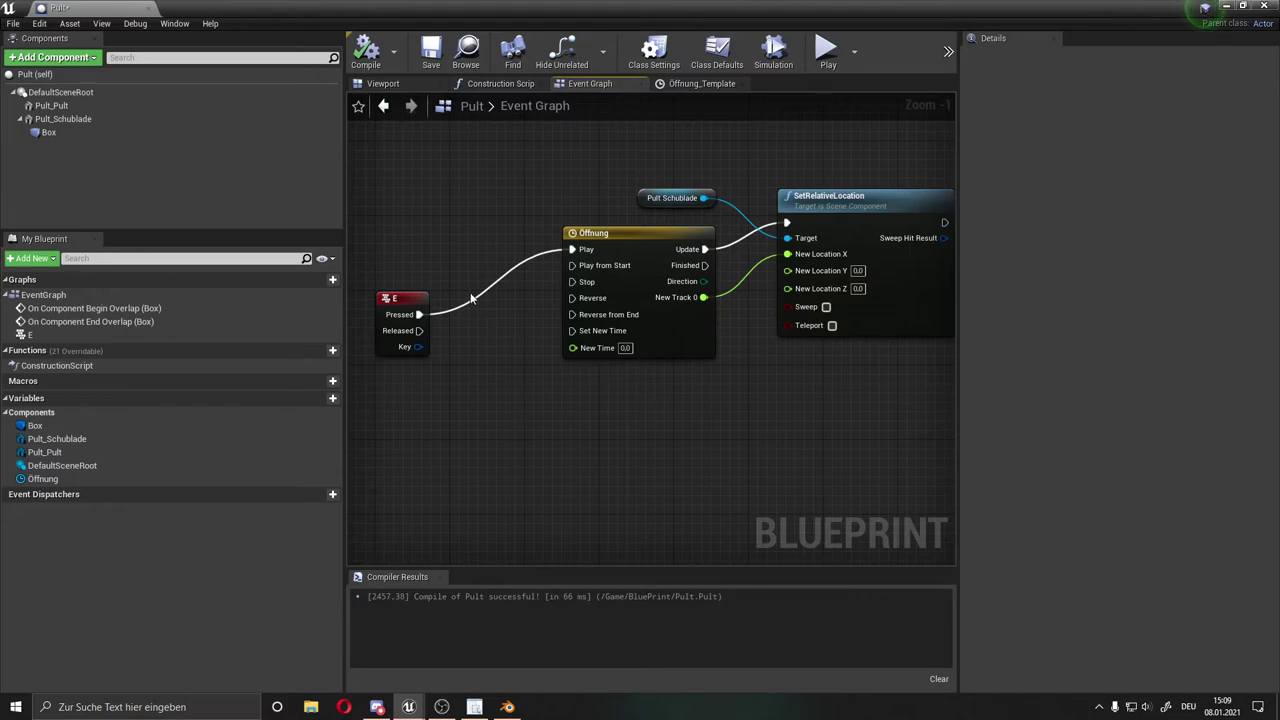
{"action": "left_click_drag", "start_coordinate": [428, 304], "coordinate": [412, 276]}
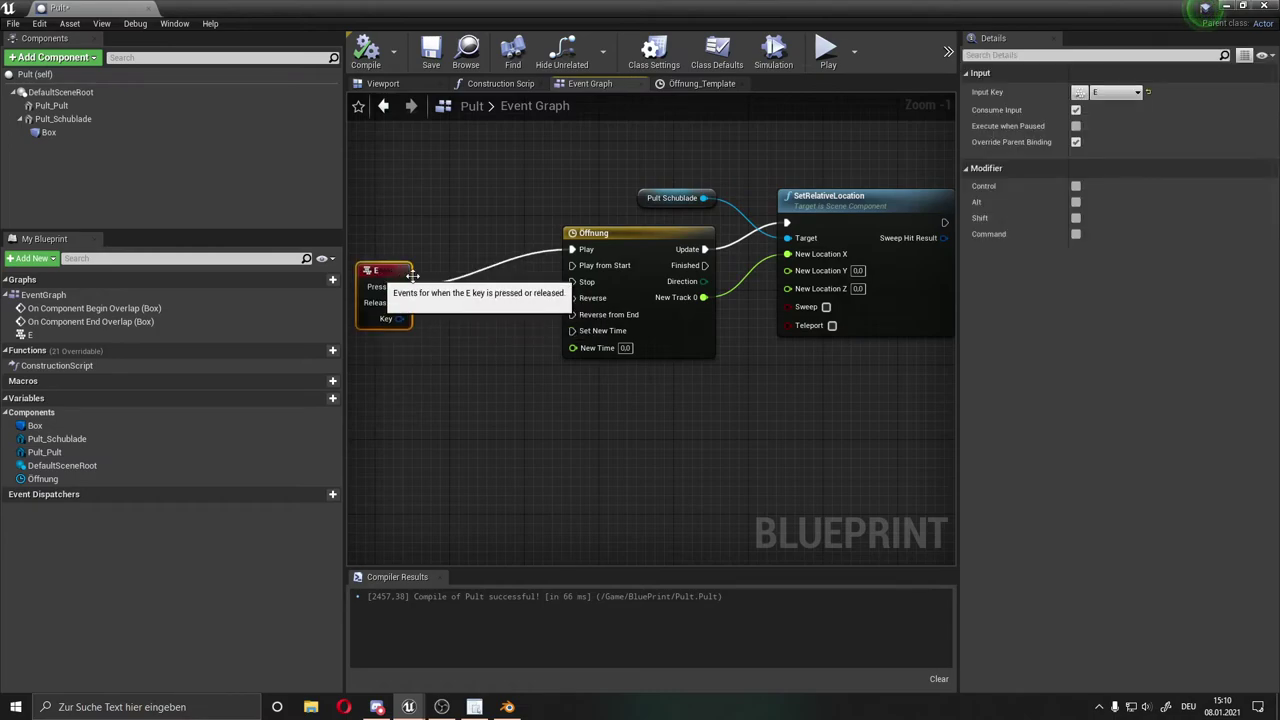
{"action": "left_click", "coordinate": [451, 280]}
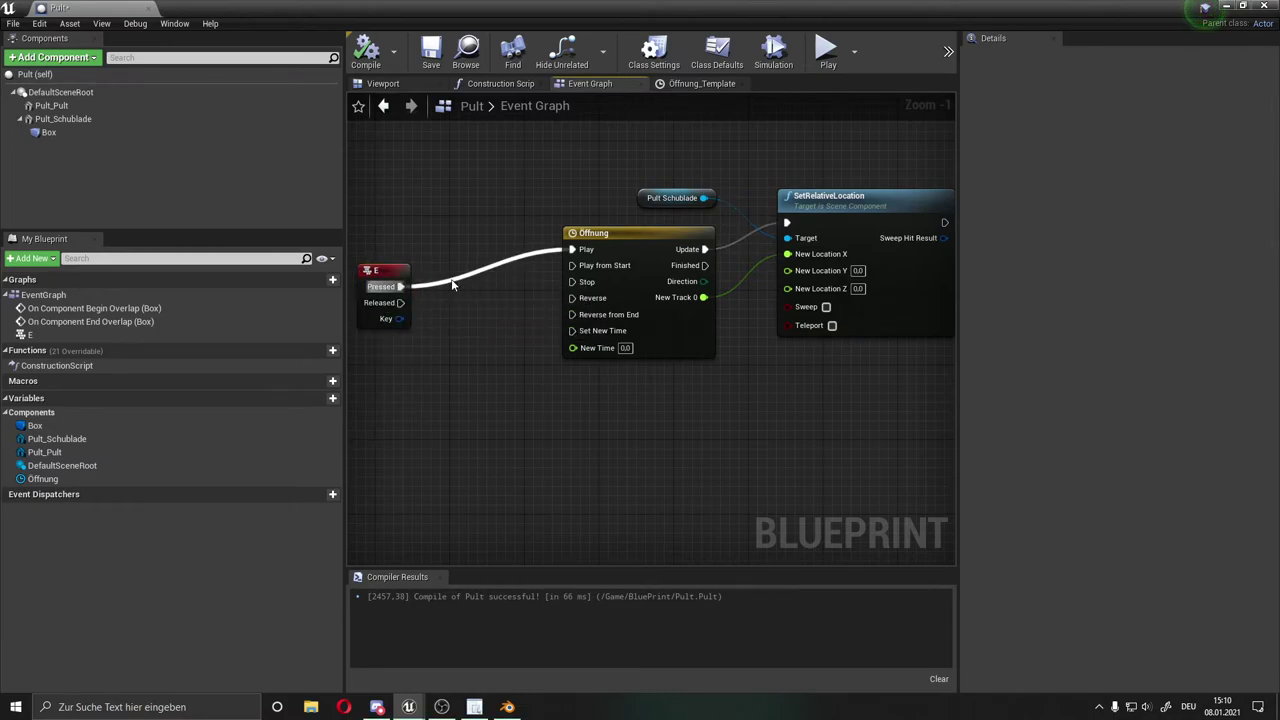
Add a Branch node, wiring E Pressed into it and its True output to Öffnung's Play
{"action": "right_click", "coordinate": [452, 285]}
{"action": "type", "text": "b"}
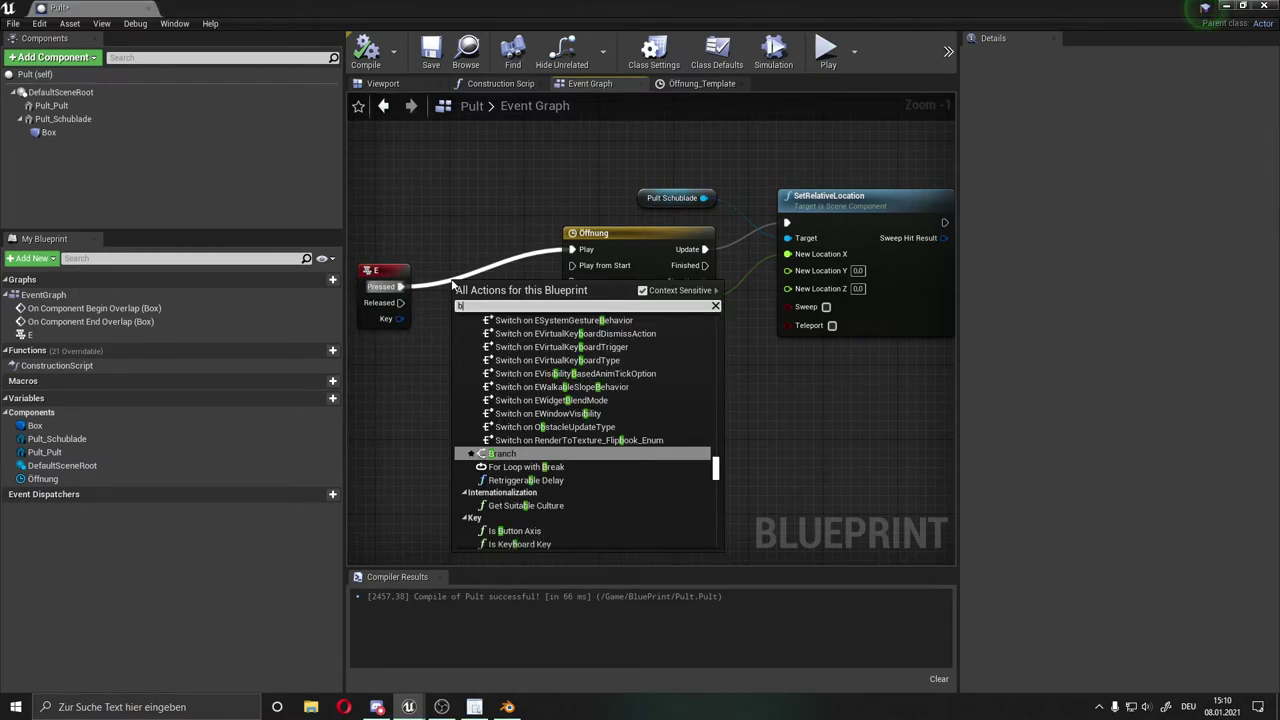
{"action": "key", "text": "Return"}
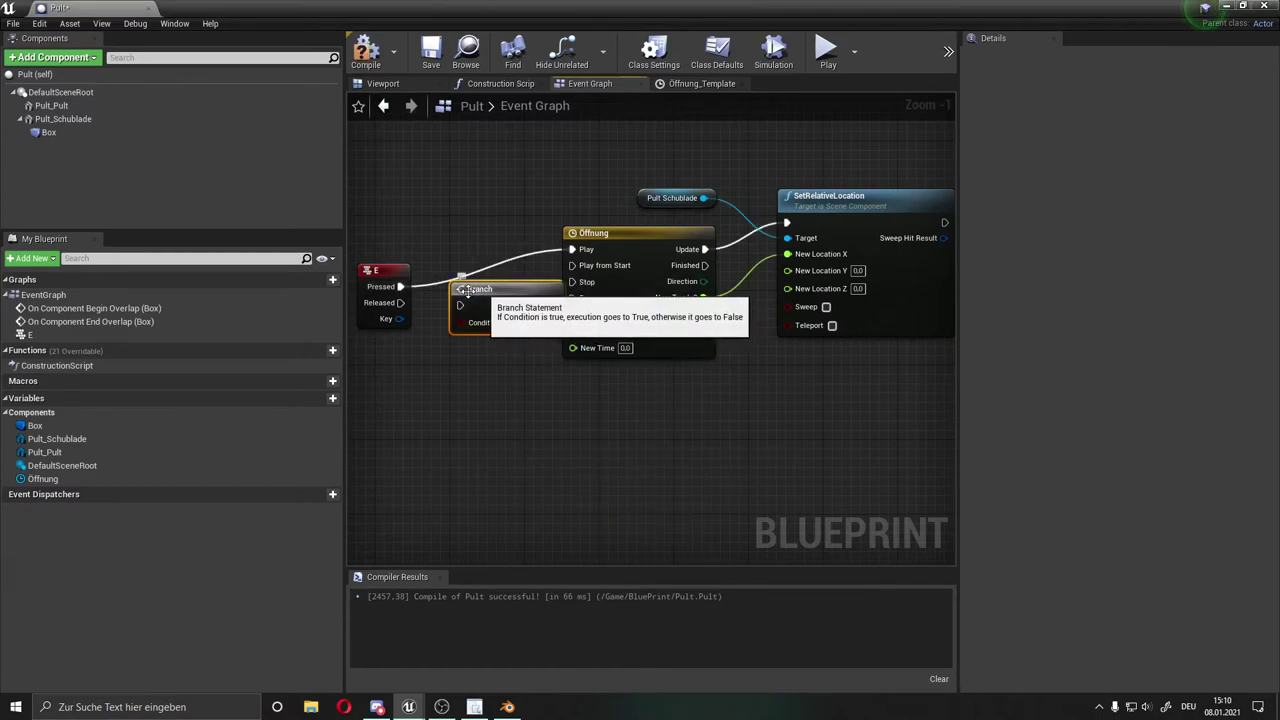
{"action": "mouse_move", "coordinate": [400, 286]}
{"action": "left_mouse_down"}
{"action": "mouse_move", "coordinate": [460, 304]}
{"action": "mouse_move", "coordinate": [443, 262]}
{"action": "left_mouse_up"}
{"action": "left_click_drag", "start_coordinate": [536, 277], "coordinate": [572, 249]}
{"action": "scroll", "coordinate": [481, 262], "scroll_direction": "down", "scroll_amount": 1}
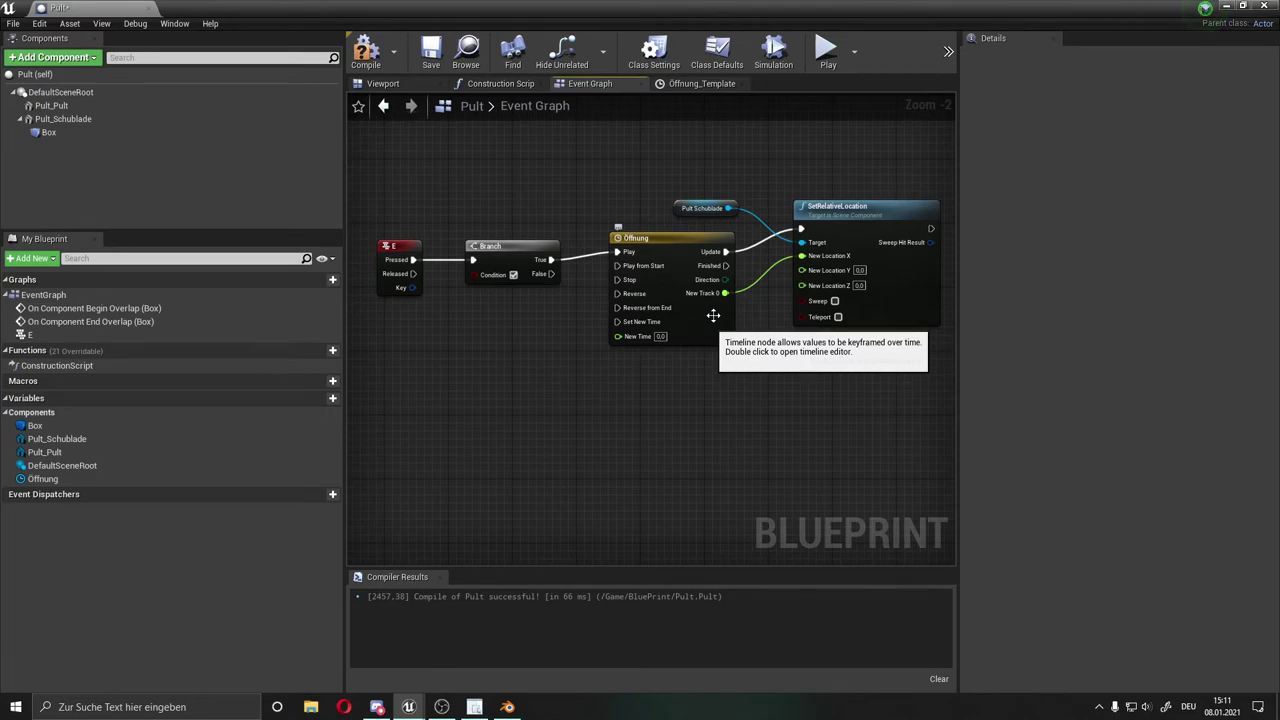
{"action": "right_click", "coordinate": [648, 423]}
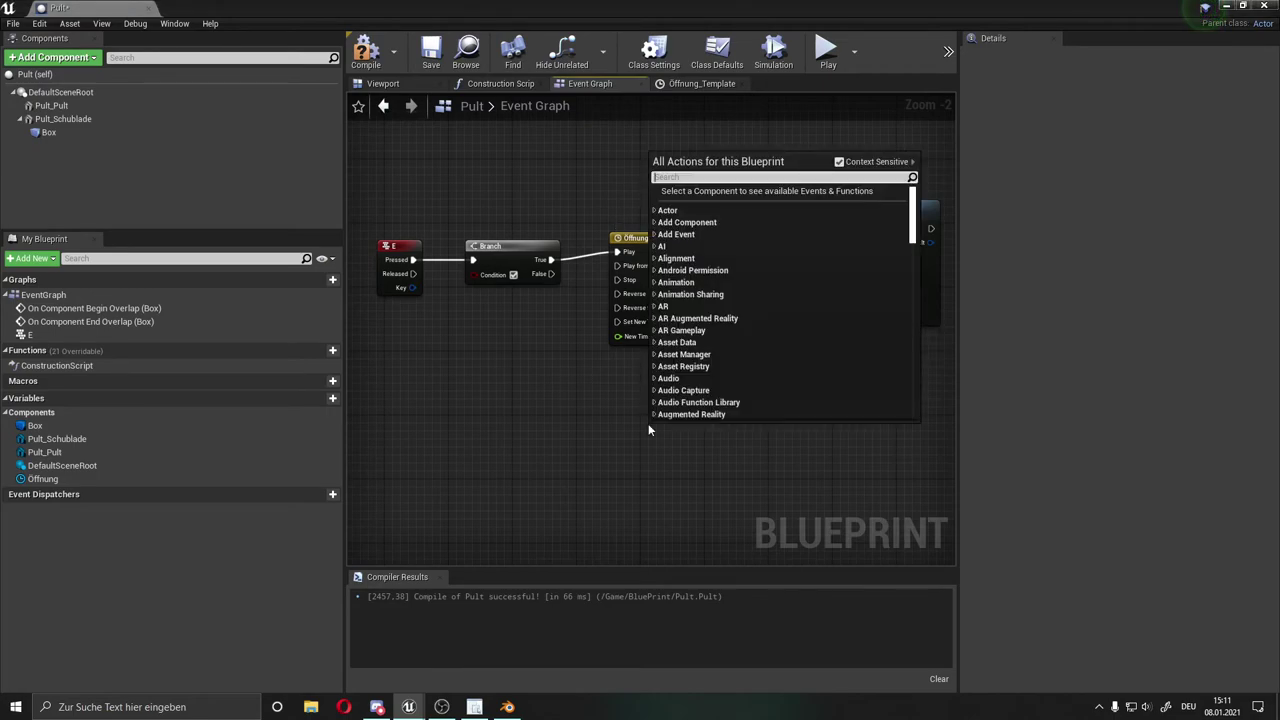
Add a float < float node fed by Öffnung's New Track 0, with B set to 10
{"action": "type", "text": "<"}
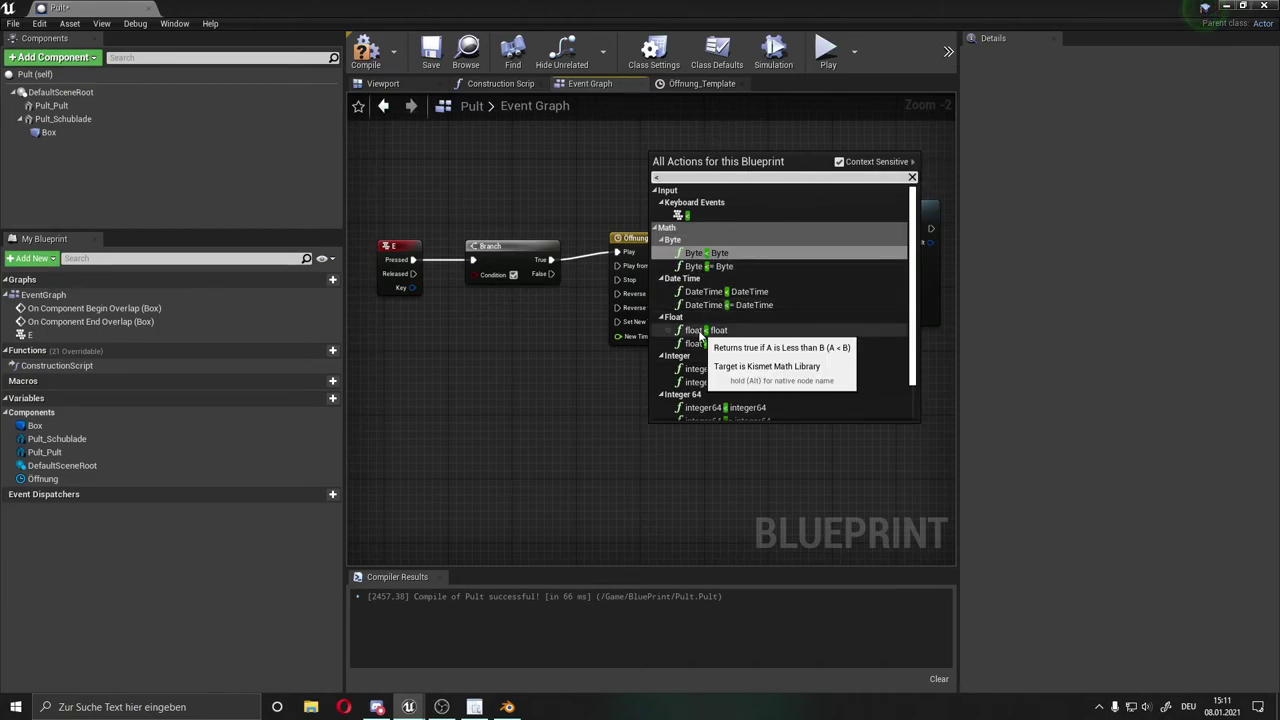
{"action": "left_click", "coordinate": [712, 333]}
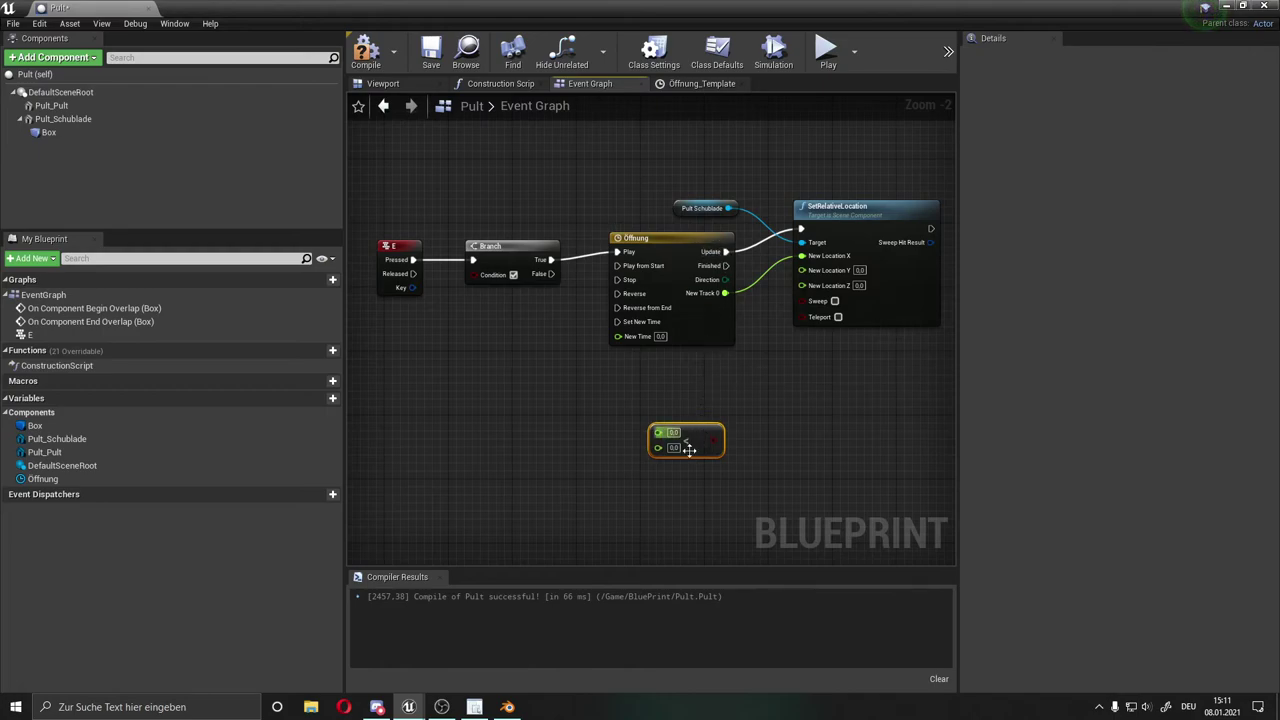
{"action": "left_click_drag", "start_coordinate": [690, 440], "coordinate": [682, 424]}
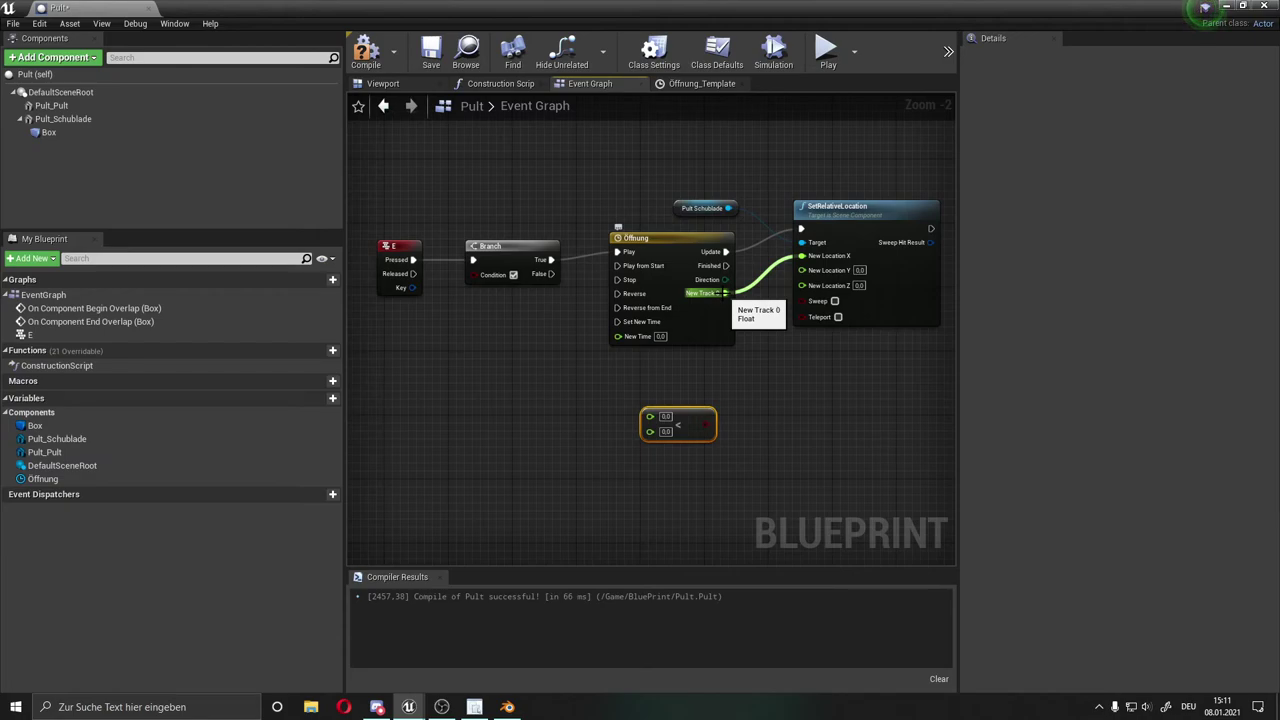
{"action": "left_click_drag", "start_coordinate": [725, 293], "coordinate": [645, 392]}
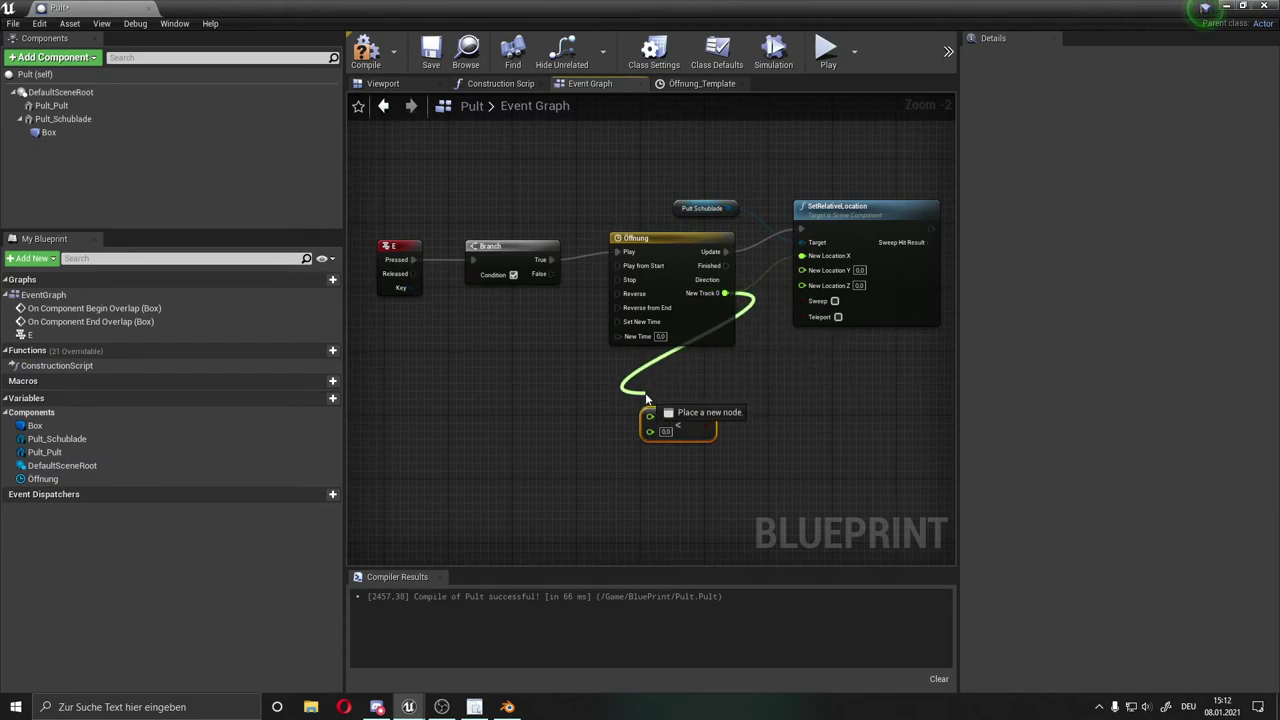
{"action": "left_click_drag", "start_coordinate": [645, 392], "coordinate": [649, 417]}
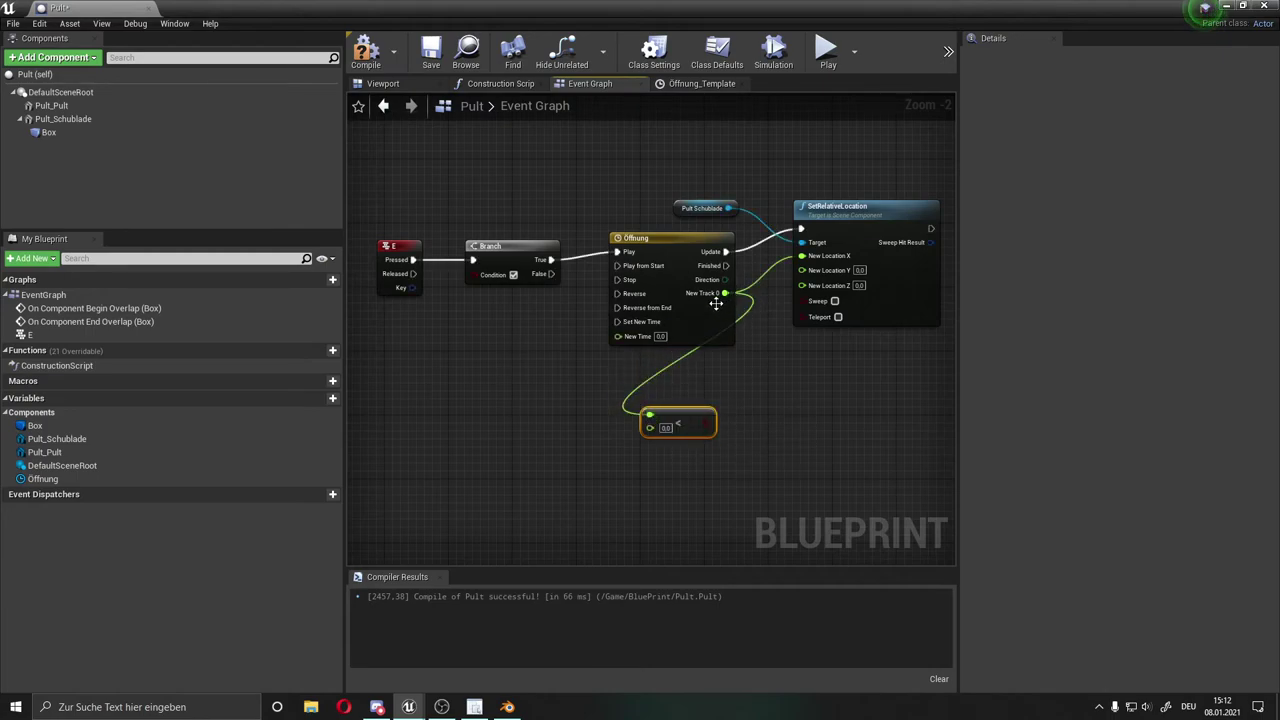
{"action": "left_click", "coordinate": [665, 432]}
{"action": "type", "text": "10"}
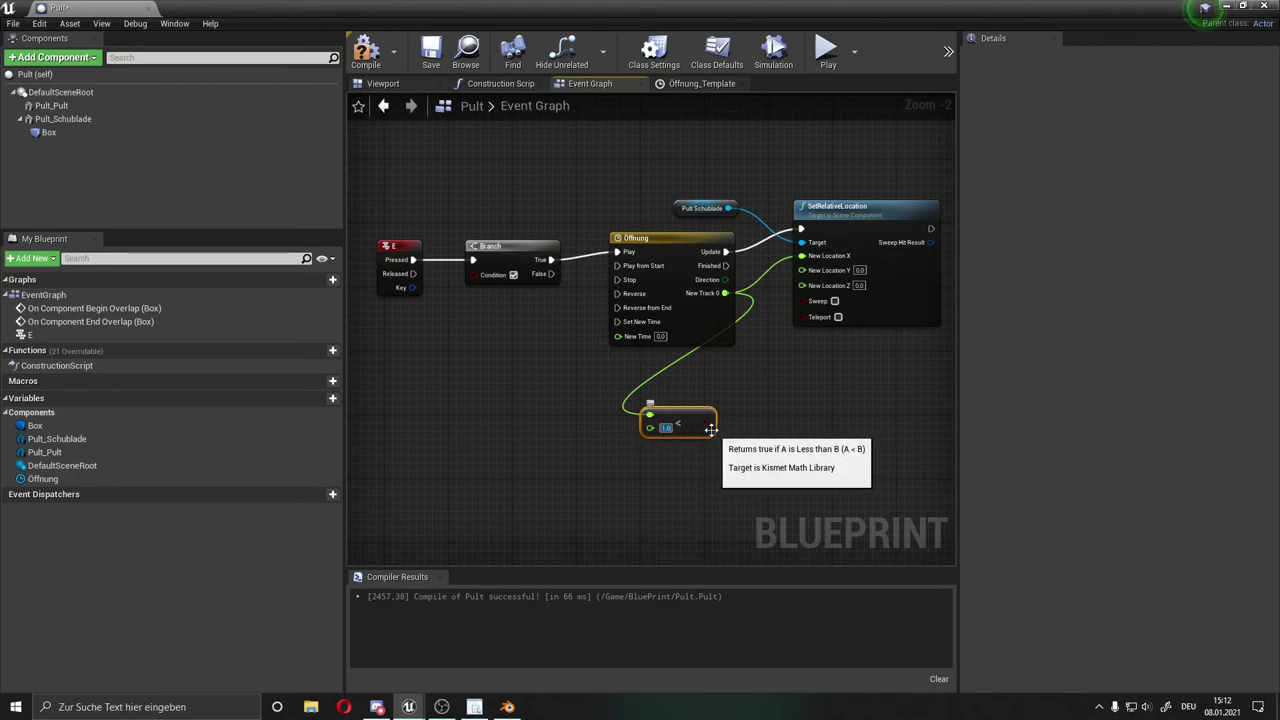
Drive Branch Condition with the comparison, route Branch False to Öffnung Reverse, and compile Pult
{"action": "left_click_drag", "start_coordinate": [709, 426], "coordinate": [474, 280]}
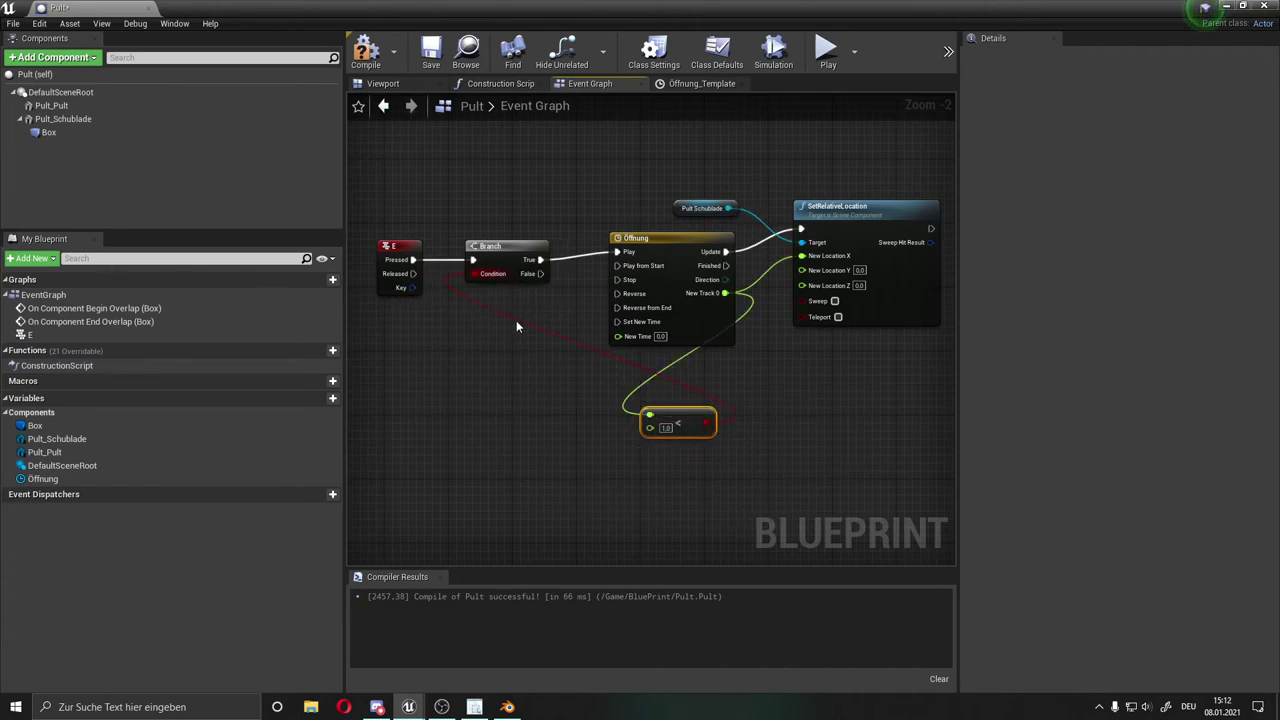
{"action": "left_click_drag", "start_coordinate": [675, 411], "coordinate": [626, 411]}
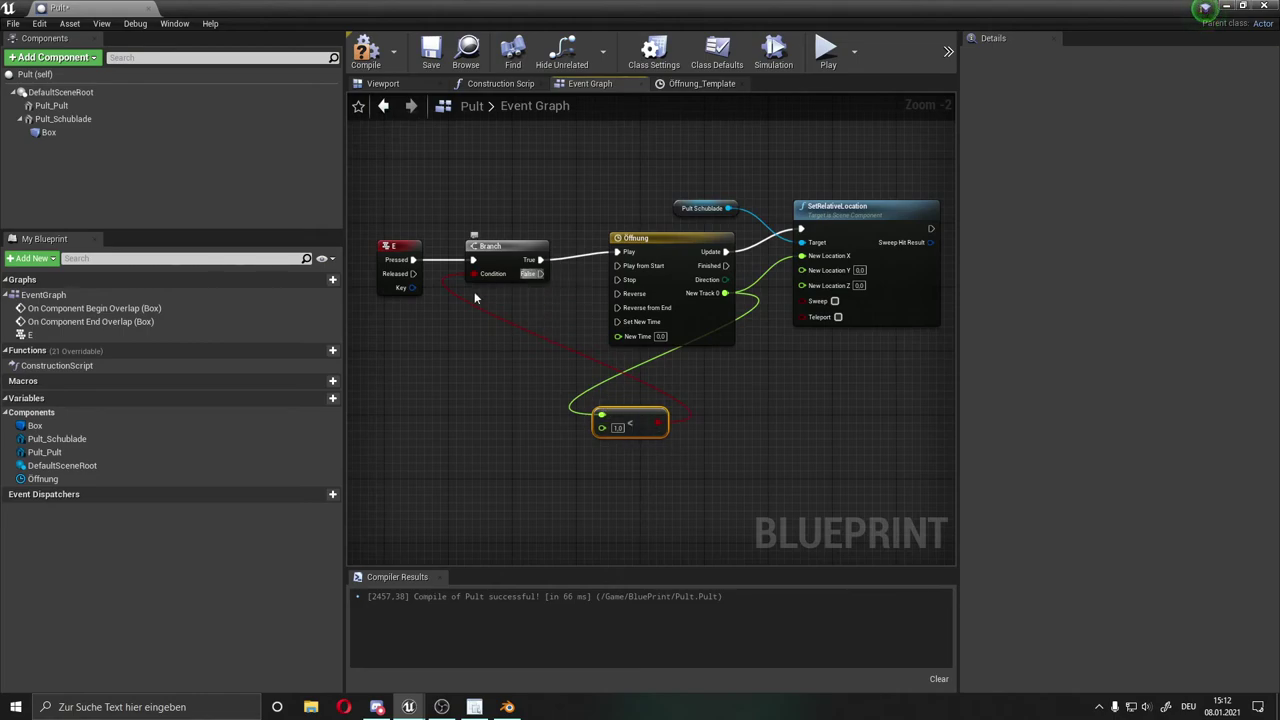
{"action": "left_click_drag", "start_coordinate": [540, 273], "coordinate": [619, 294]}
{"action": "left_click", "coordinate": [363, 60]}
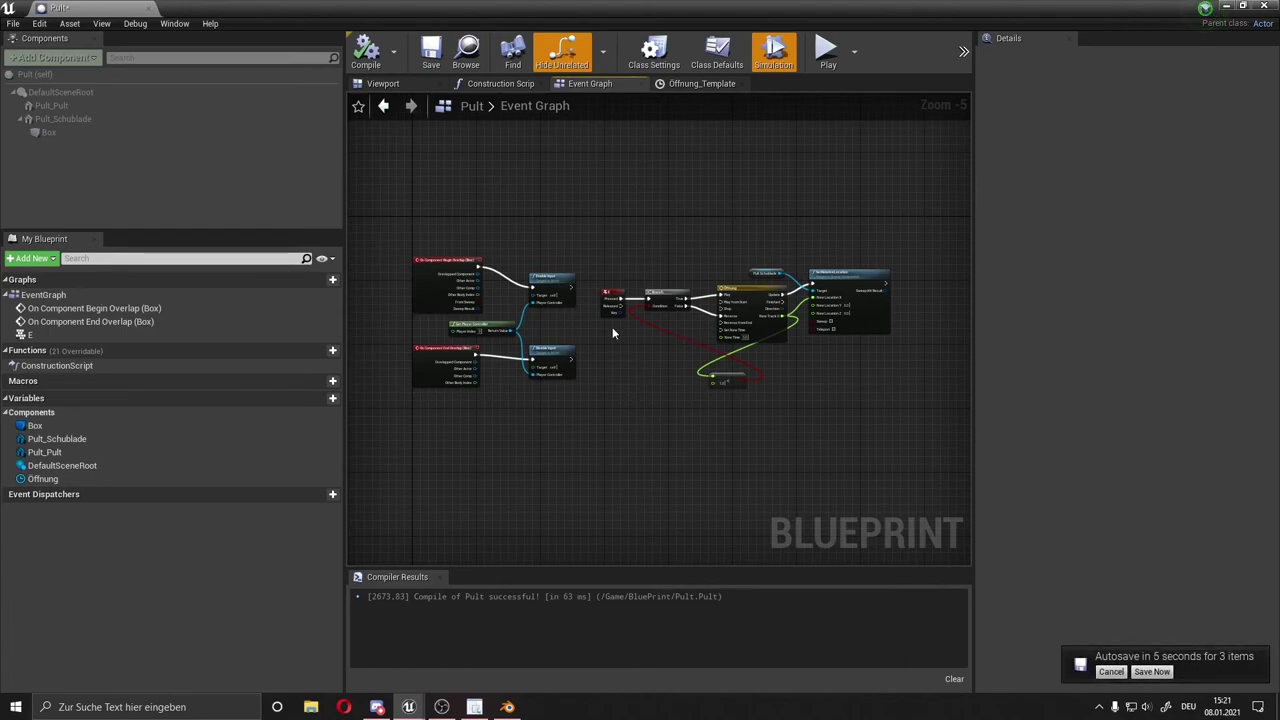
Zoom in and out to review the Event Graph, then shrink the Pult Blueprint editor window
{"action": "scroll", "coordinate": [600, 298], "scroll_direction": "up", "scroll_amount": 1}
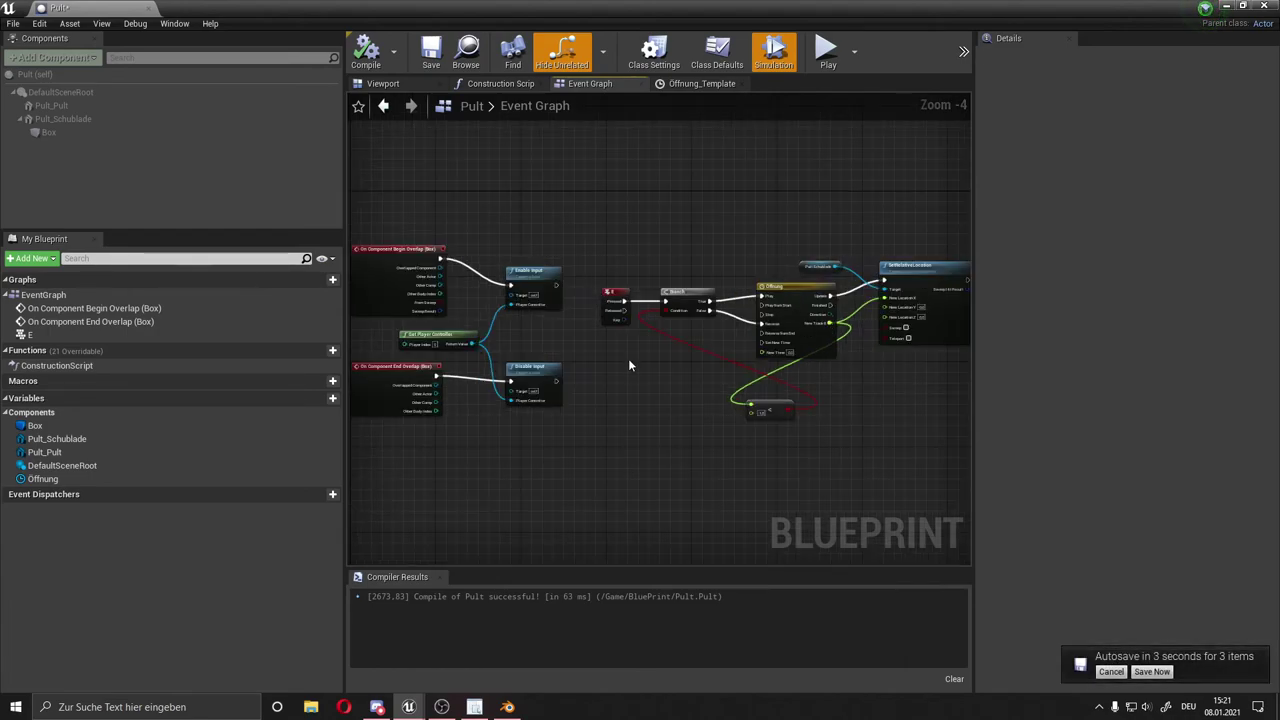
{"action": "scroll", "coordinate": [634, 363], "scroll_direction": "down", "scroll_amount": 1}
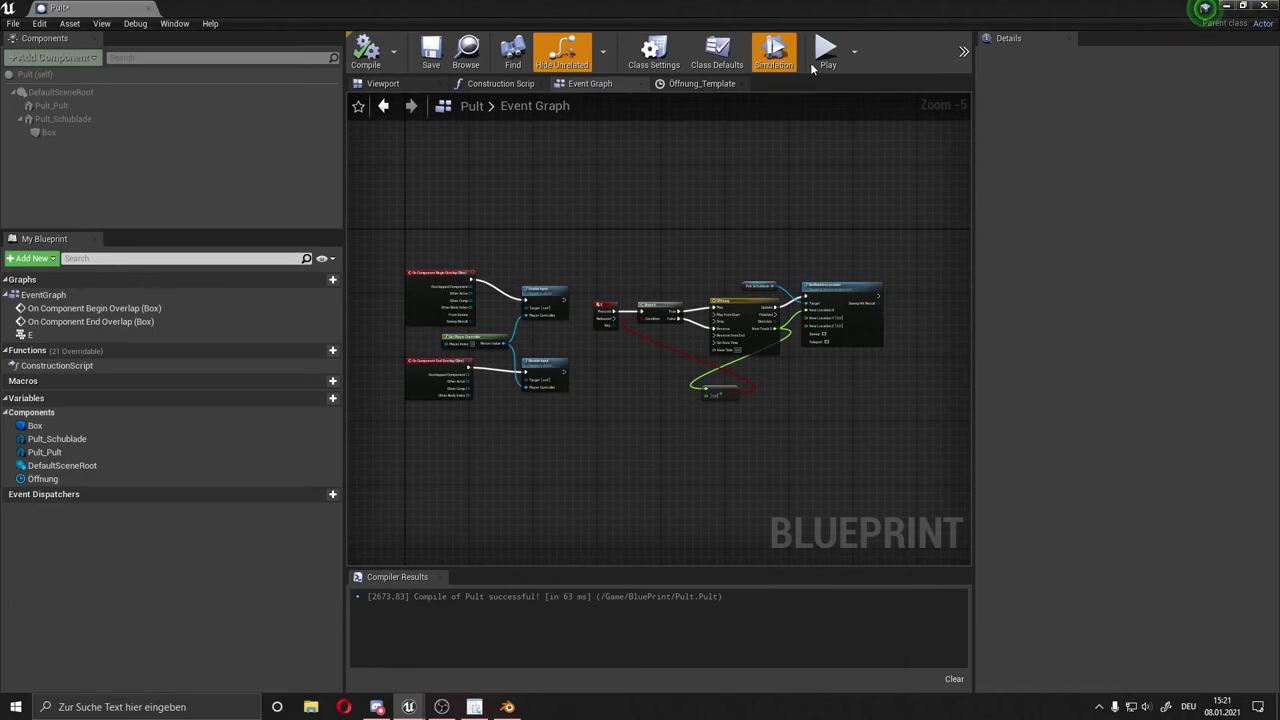
{"action": "double_click", "coordinate": [724, 10]}
Close the Blueprint editor and start a new Play session of the level
{"action": "key", "text": "super+Down"}
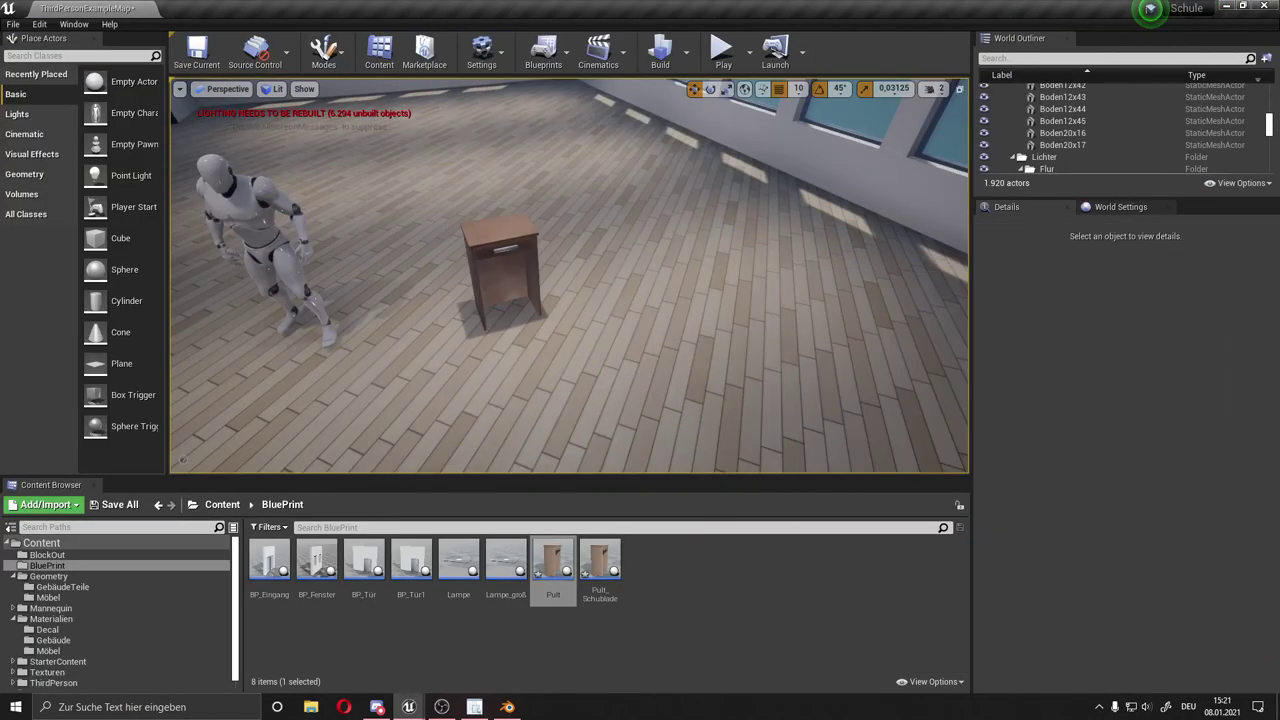
{"action": "scroll", "coordinate": [527, 237], "scroll_direction": "down", "scroll_amount": 5}
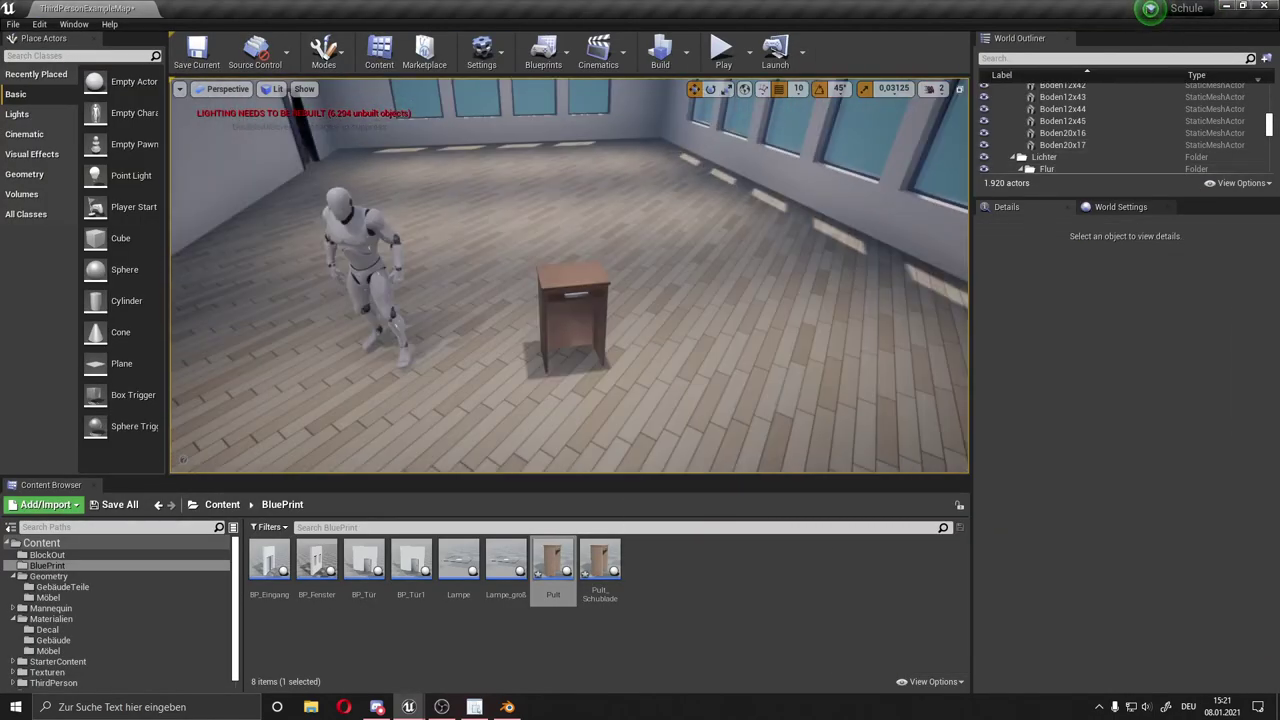
{"action": "left_click", "coordinate": [722, 50]}
Run the character to the desk, press E to open the drawer, then walk away and back
{"action": "key", "text": "w"}
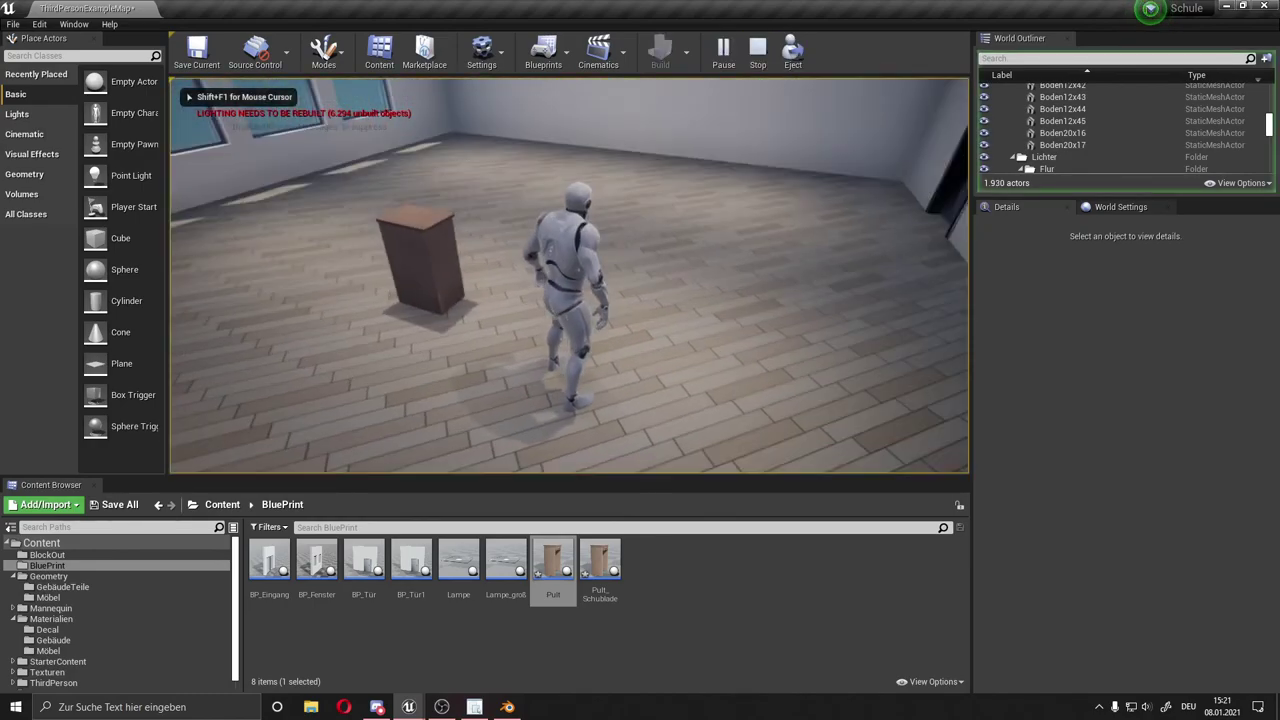
{"action": "key", "text": "w"}
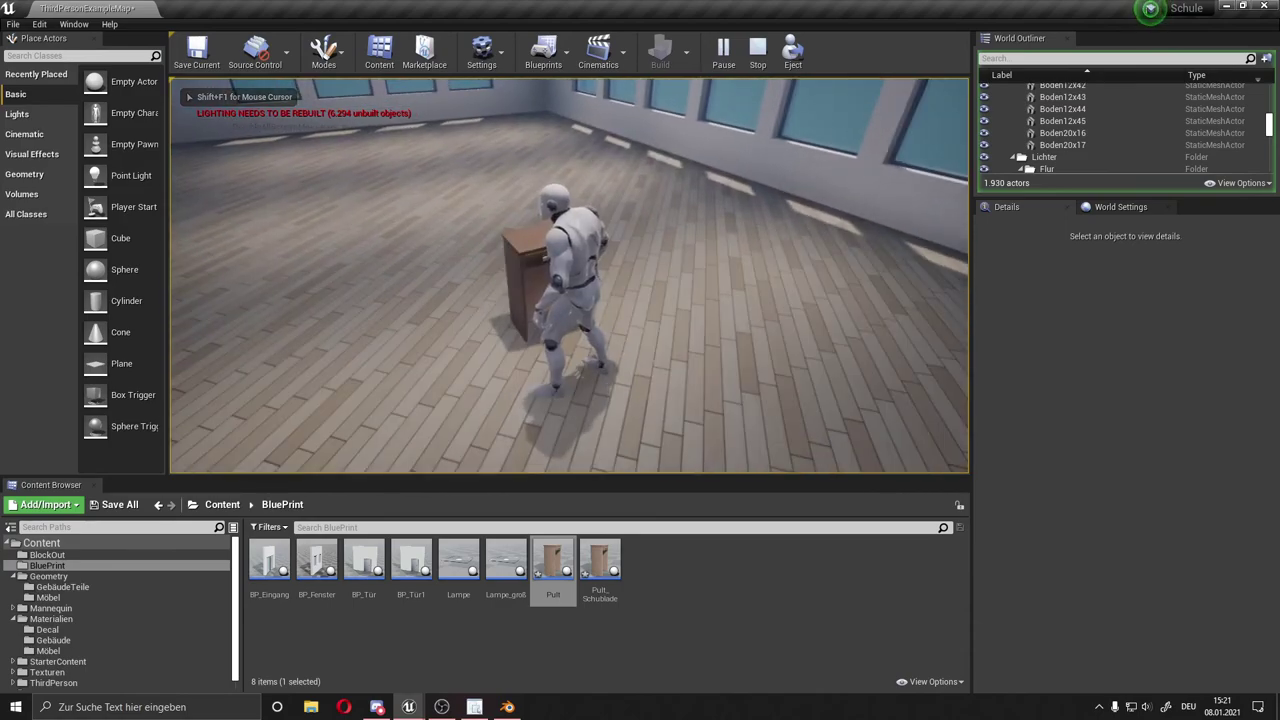
{"action": "key", "text": "e"}
{"action": "key", "text": "w"}
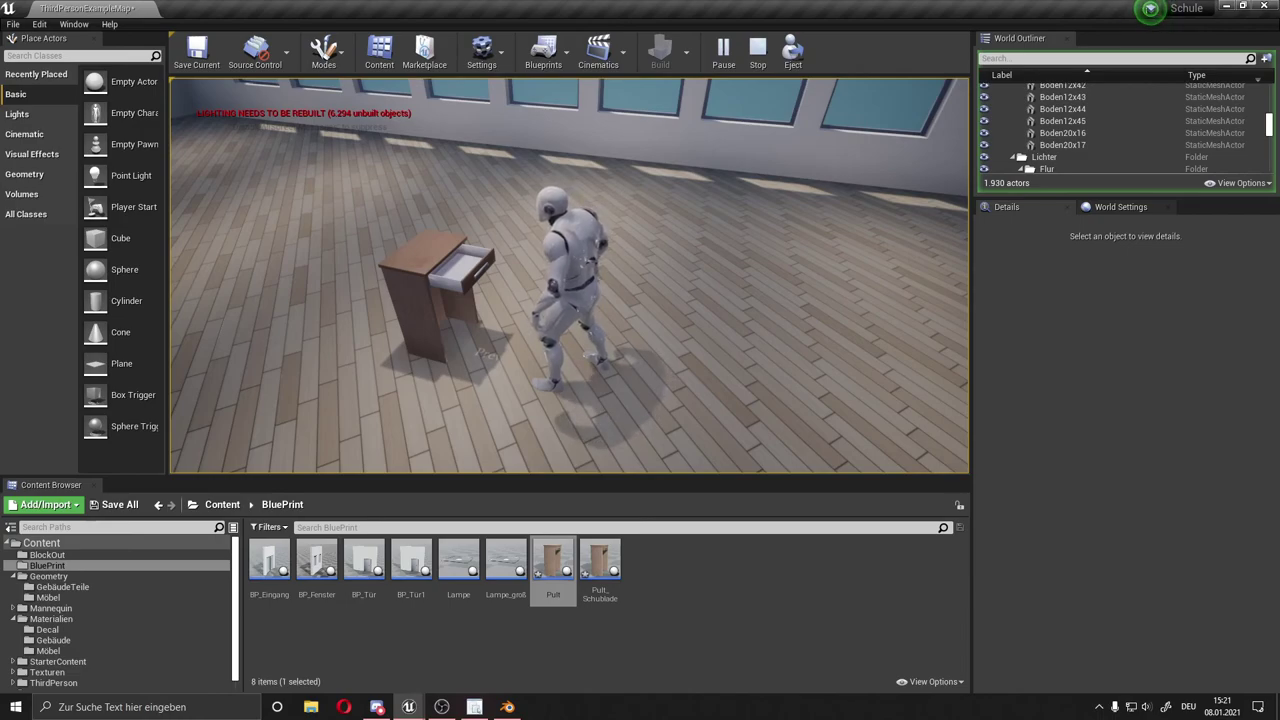
{"action": "key", "text": "w"}
{"action": "key", "text": "w"}
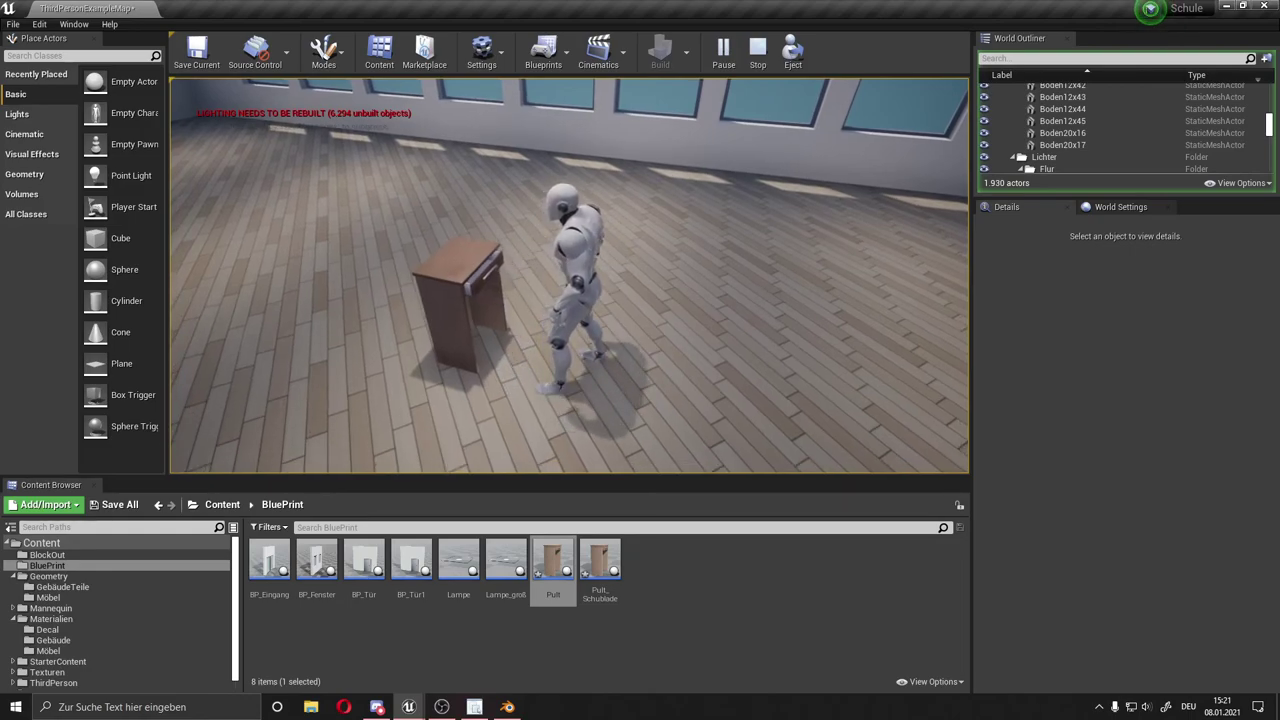
{"action": "key", "text": "w"}
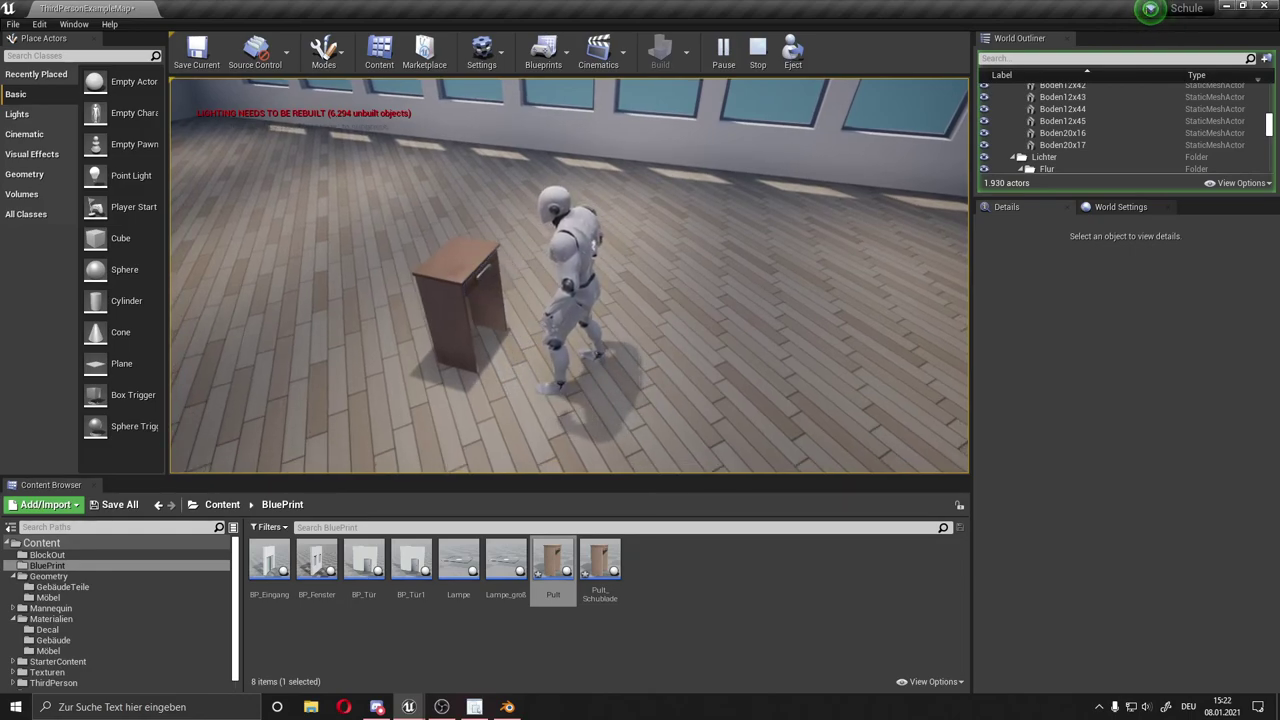
{"action": "key", "text": "w"}
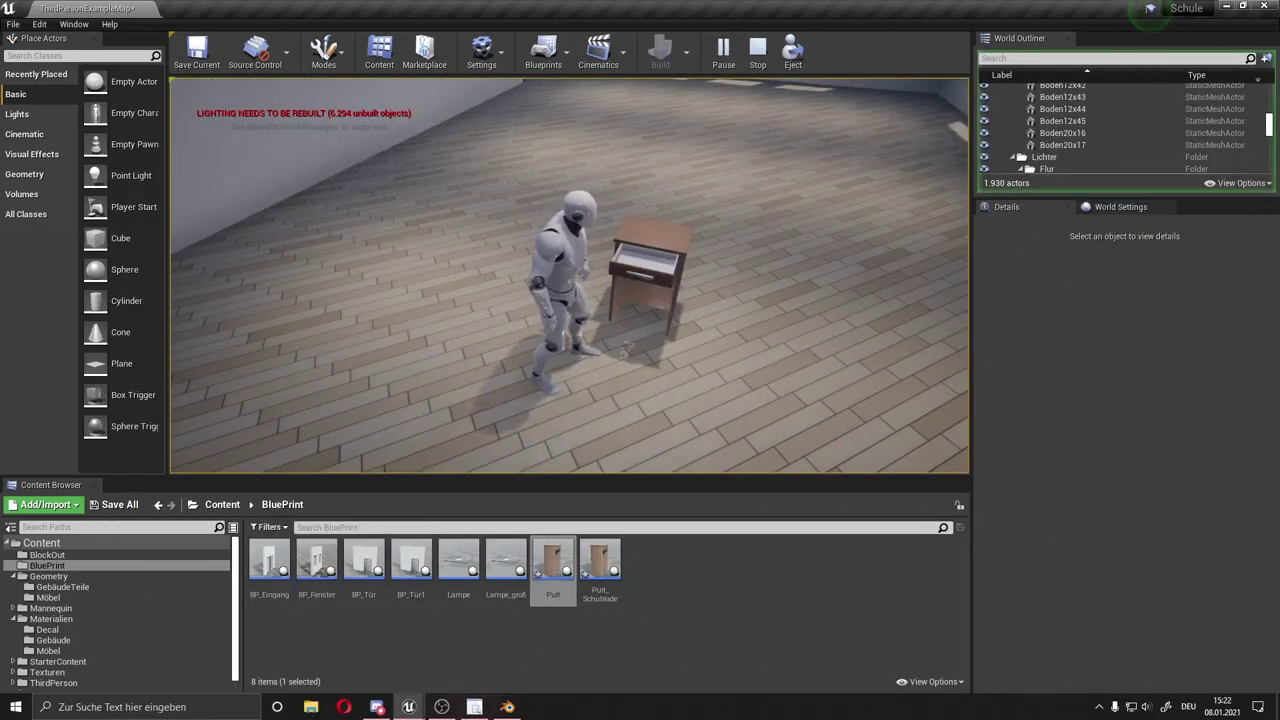
Run back and forth around the desk, then across the room to the far door
{"action": "key", "text": "w"}
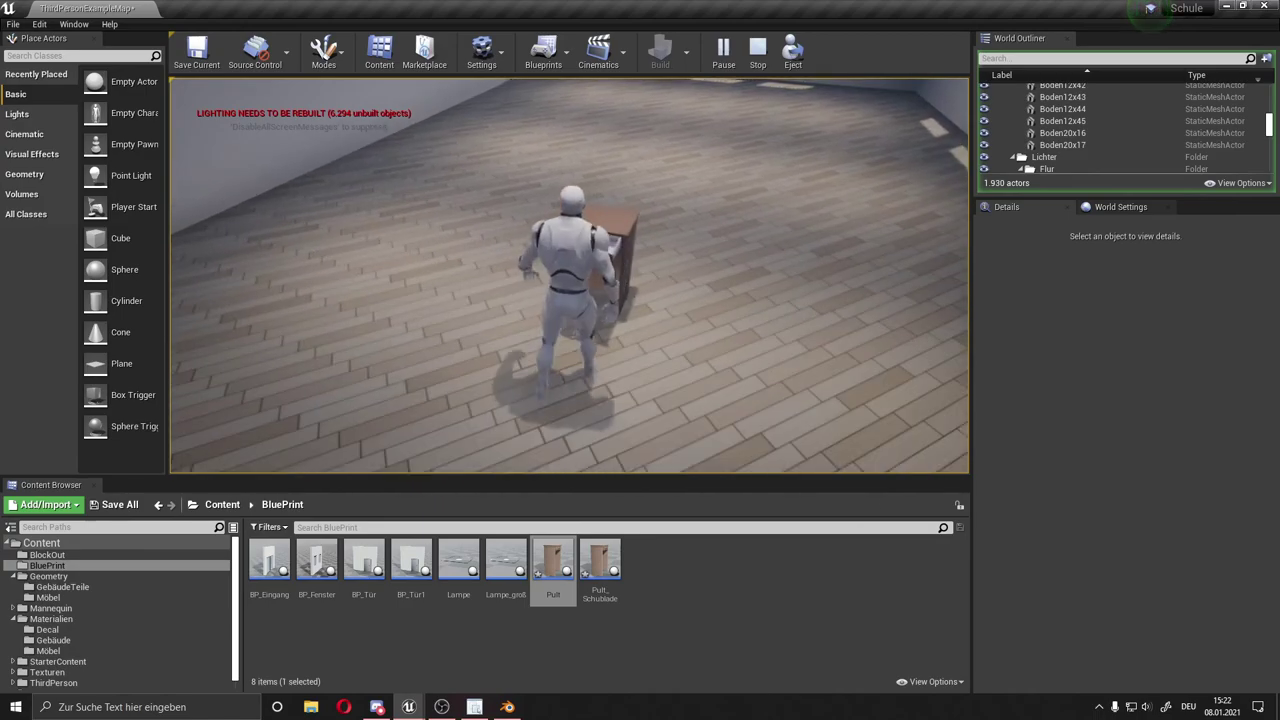
{"action": "key", "text": "w"}
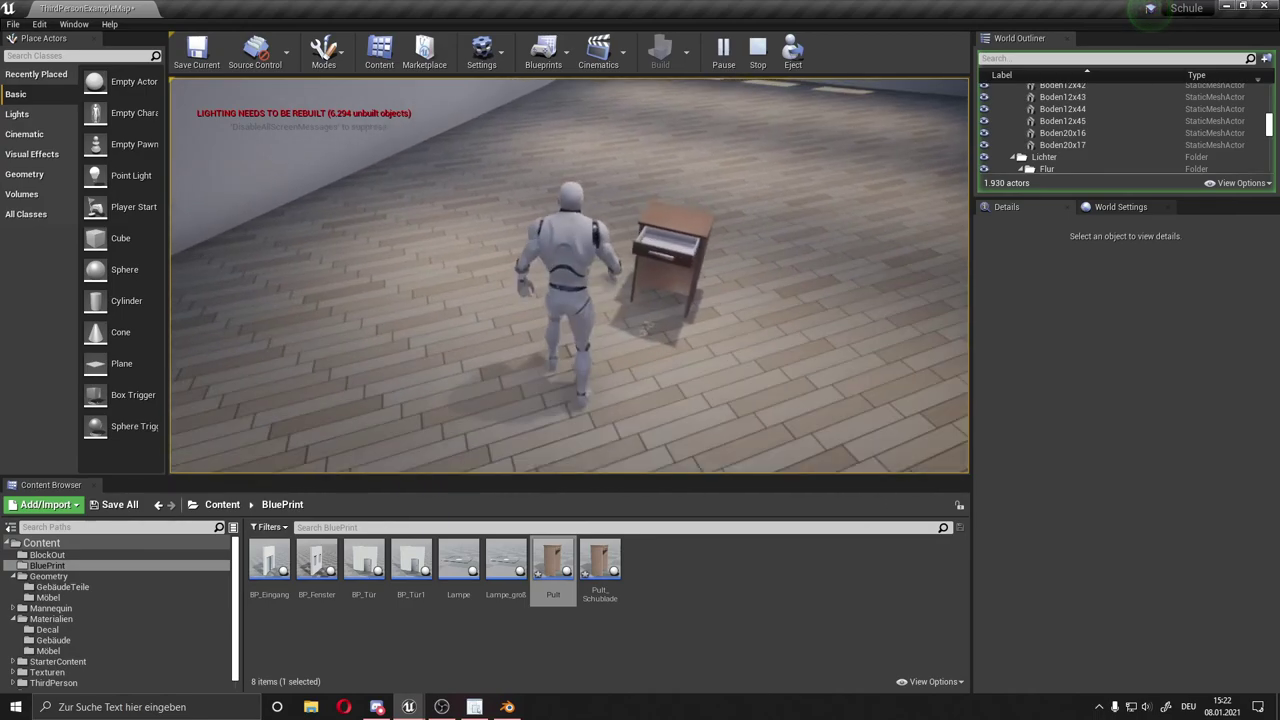
{"action": "key", "text": "w"}
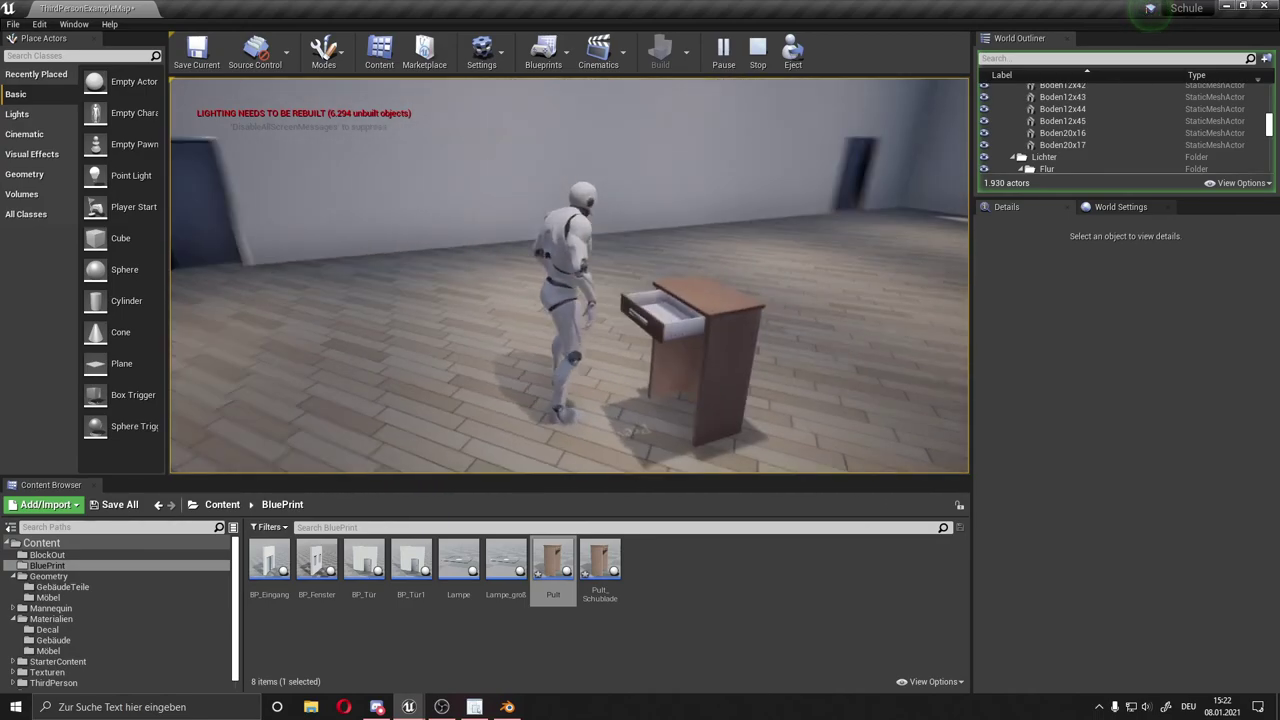
{"action": "key", "text": "w"}
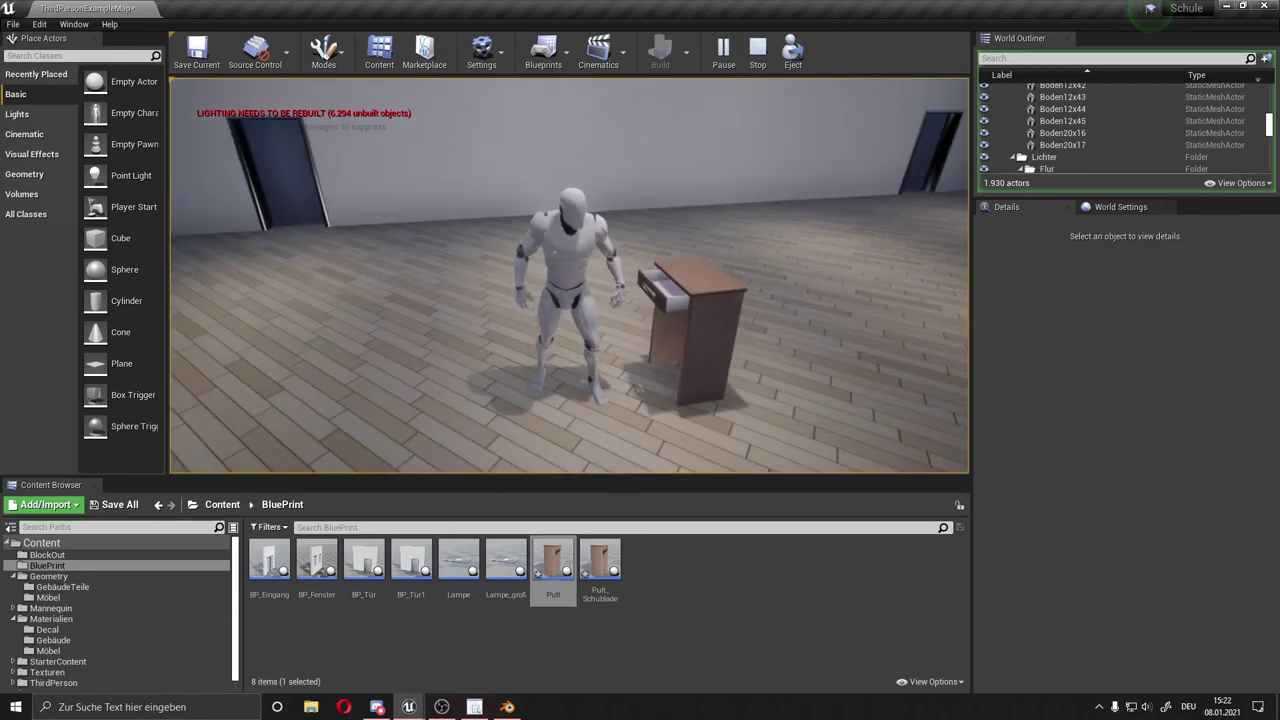
{"action": "key", "text": "w"}
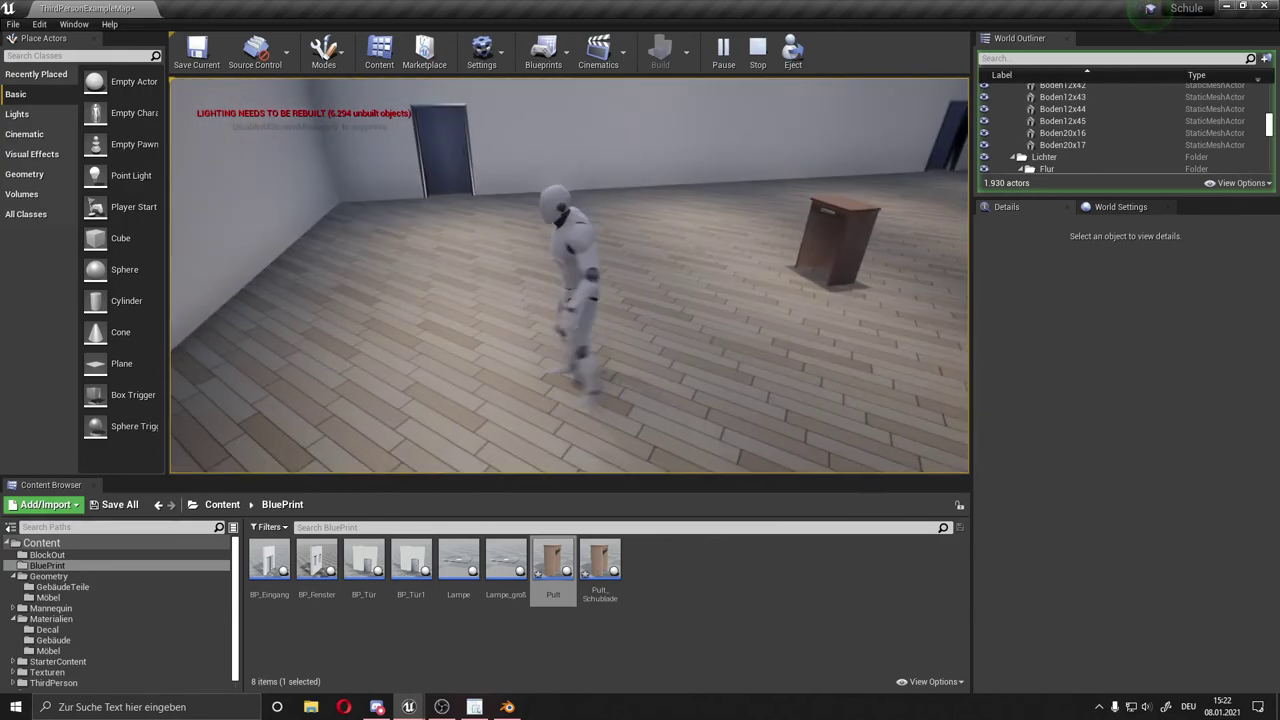
{"action": "key", "text": "w"}
{"action": "key", "text": "w"}
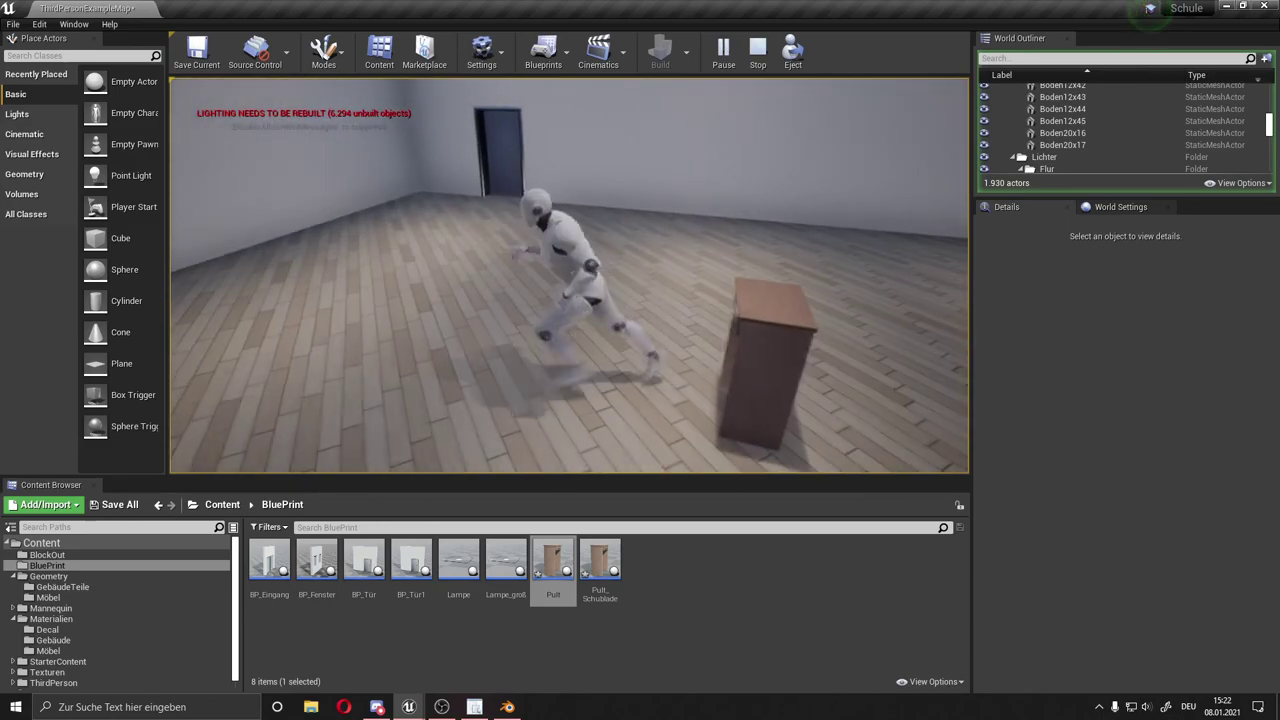
{"action": "key", "text": "w"}
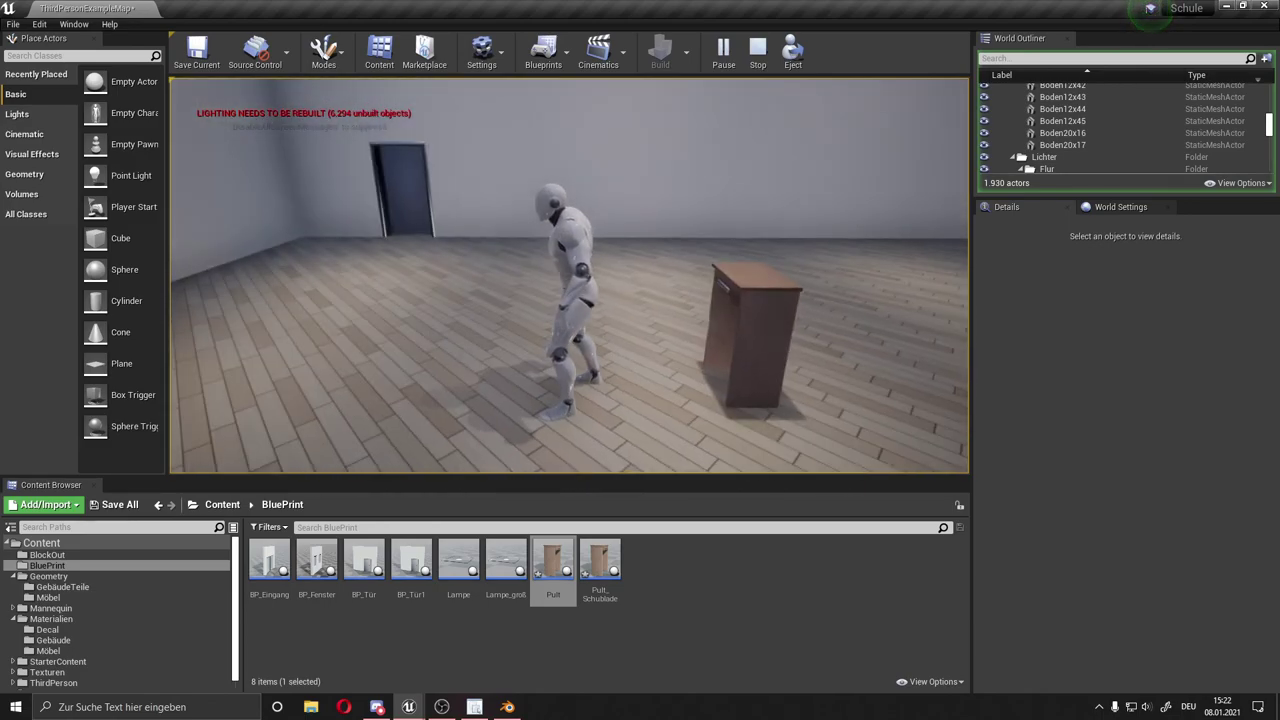
{"action": "key", "text": "w"}
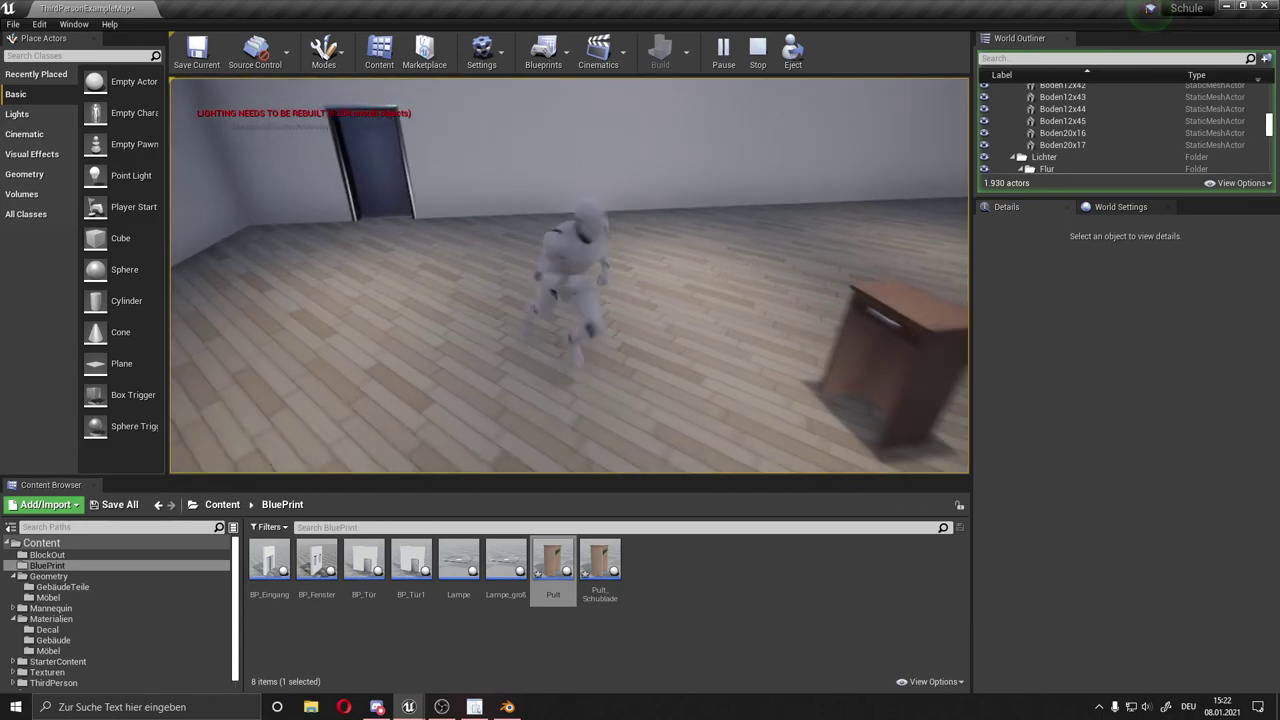
{"action": "key", "text": "w"}
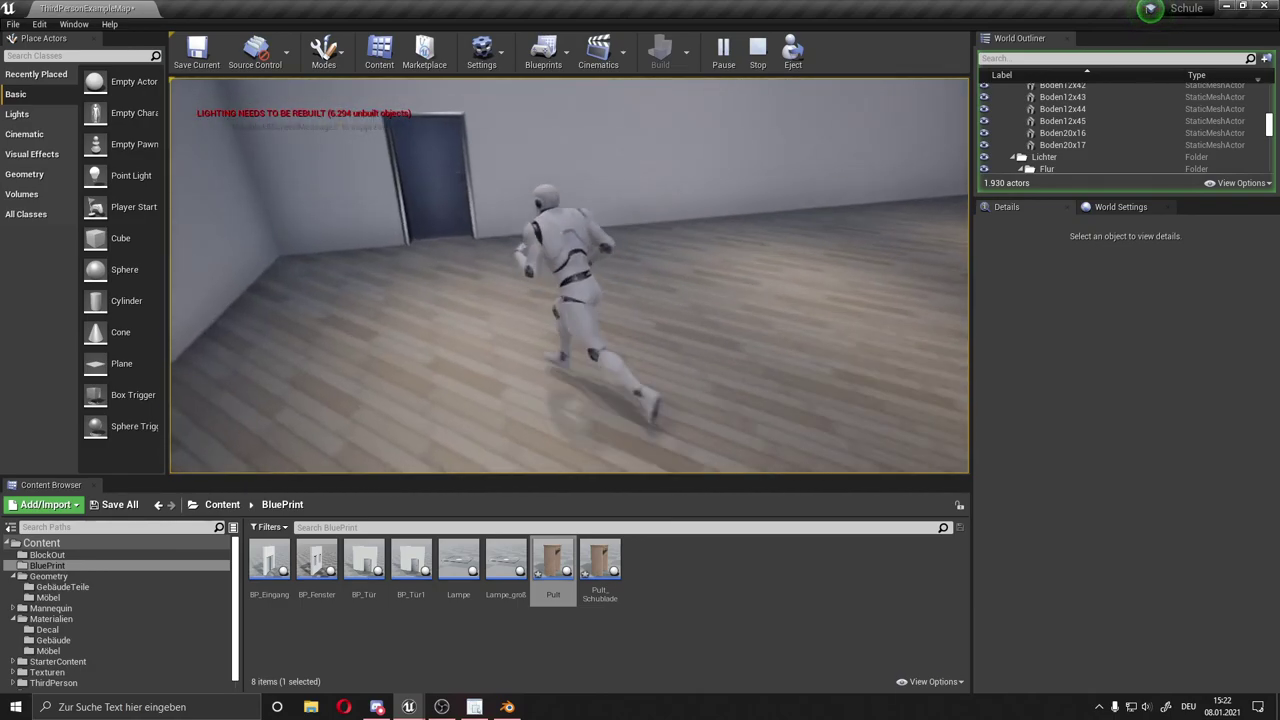
{"action": "key", "text": "w"}
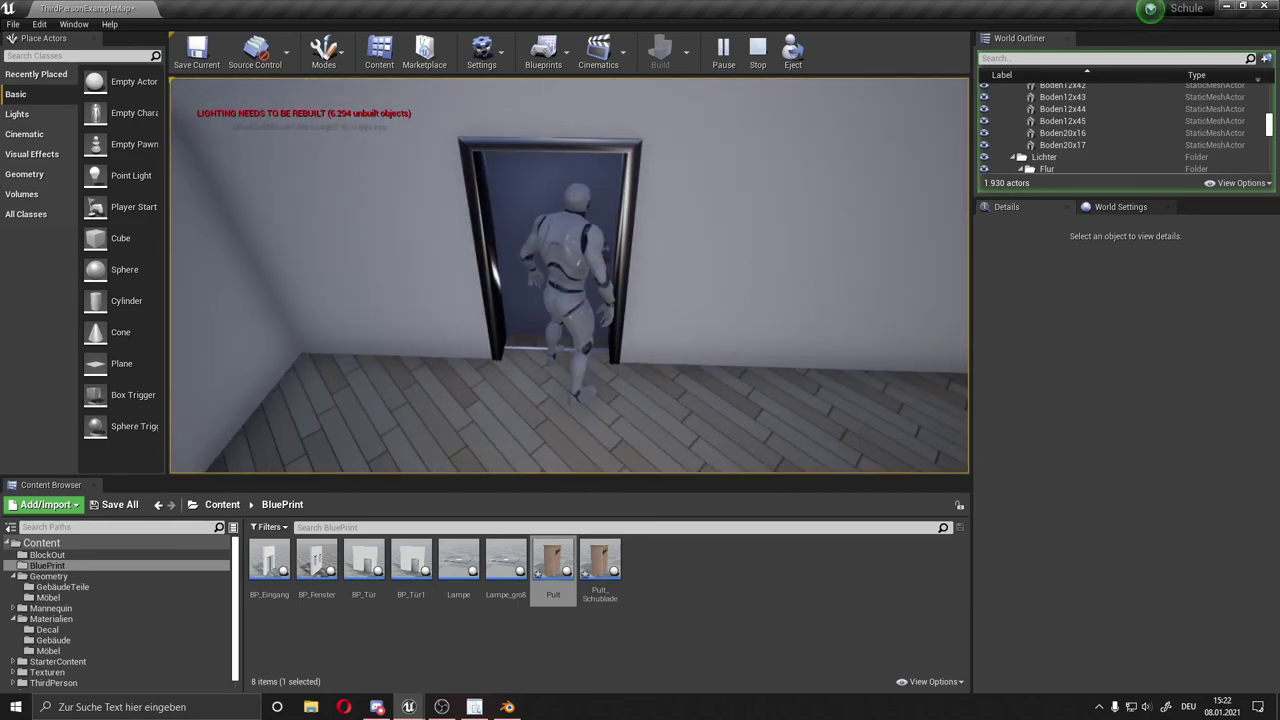
Go through the doorway and run along the windowed corridor into the large room
{"action": "key", "text": "s"}
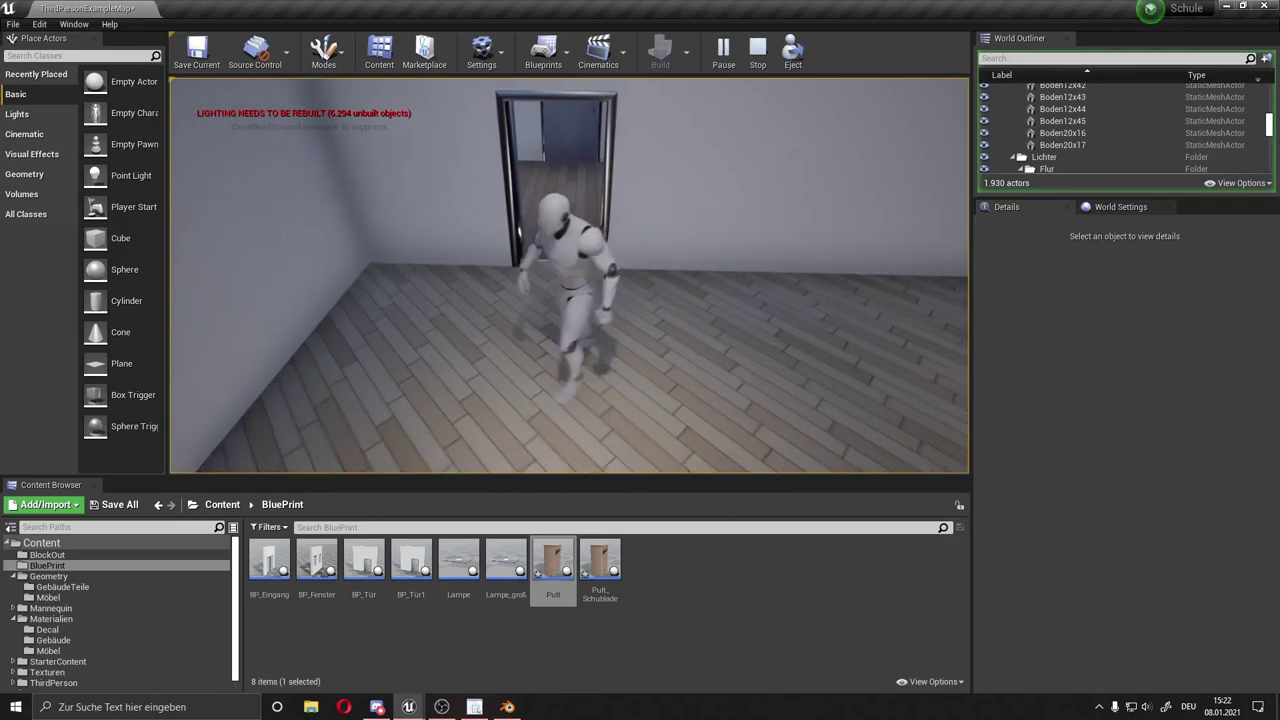
{"action": "key", "text": "w"}
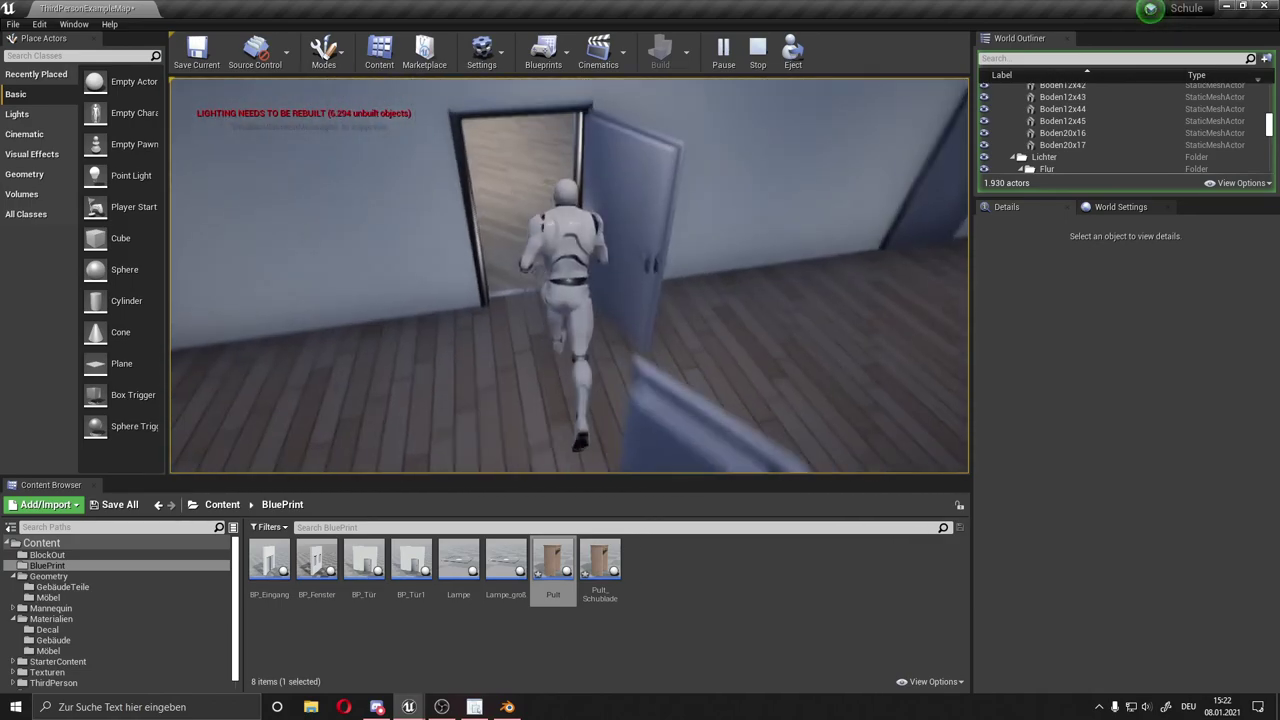
{"action": "key", "text": "w"}
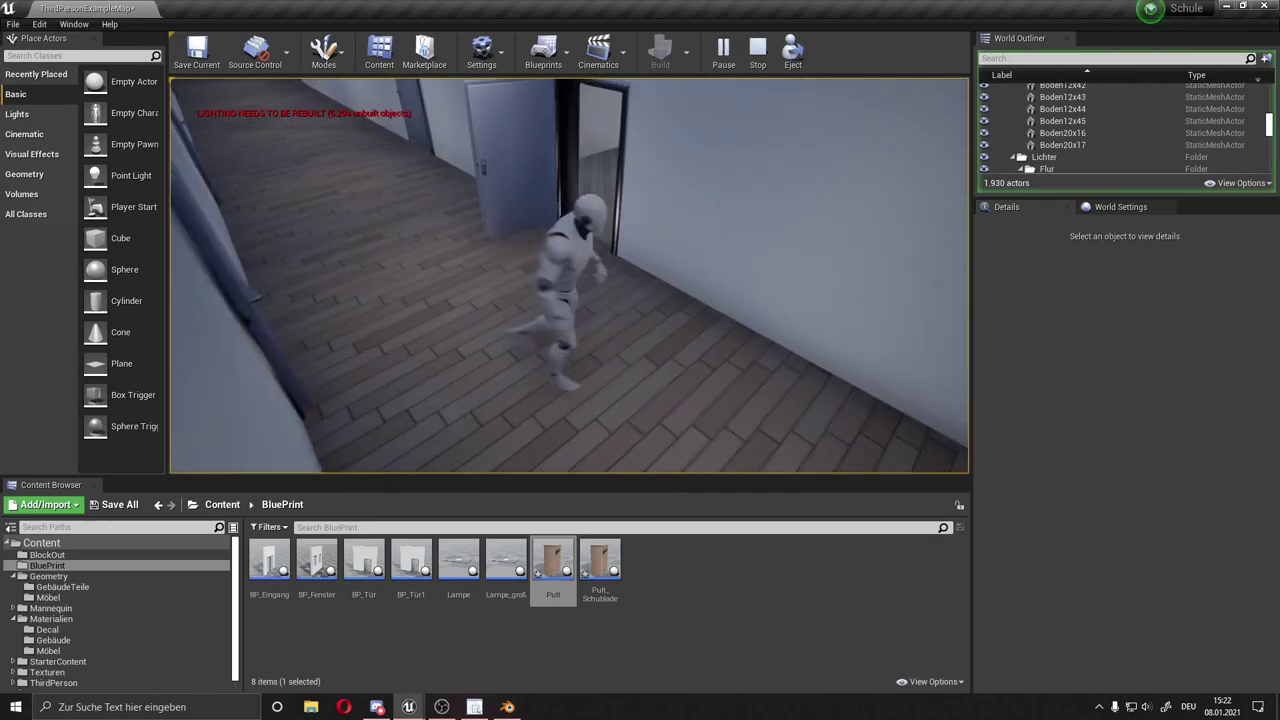
{"action": "key", "text": "w"}
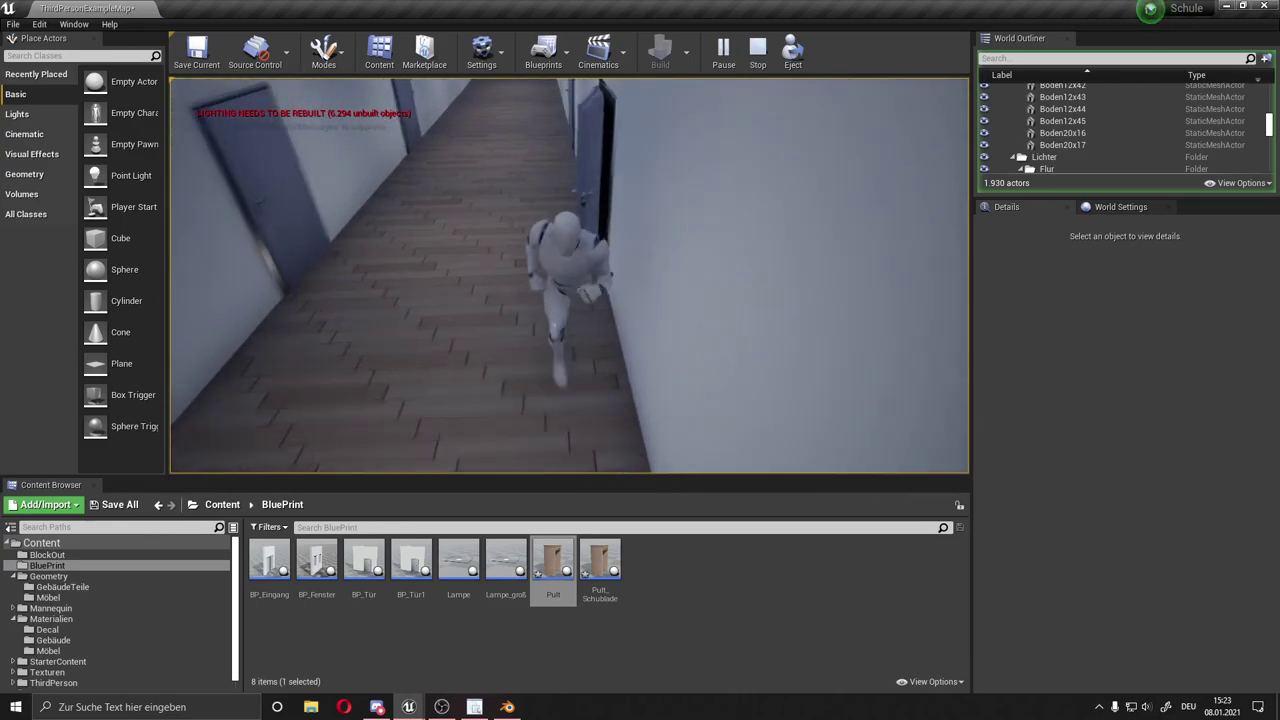
{"action": "key", "text": "w"}
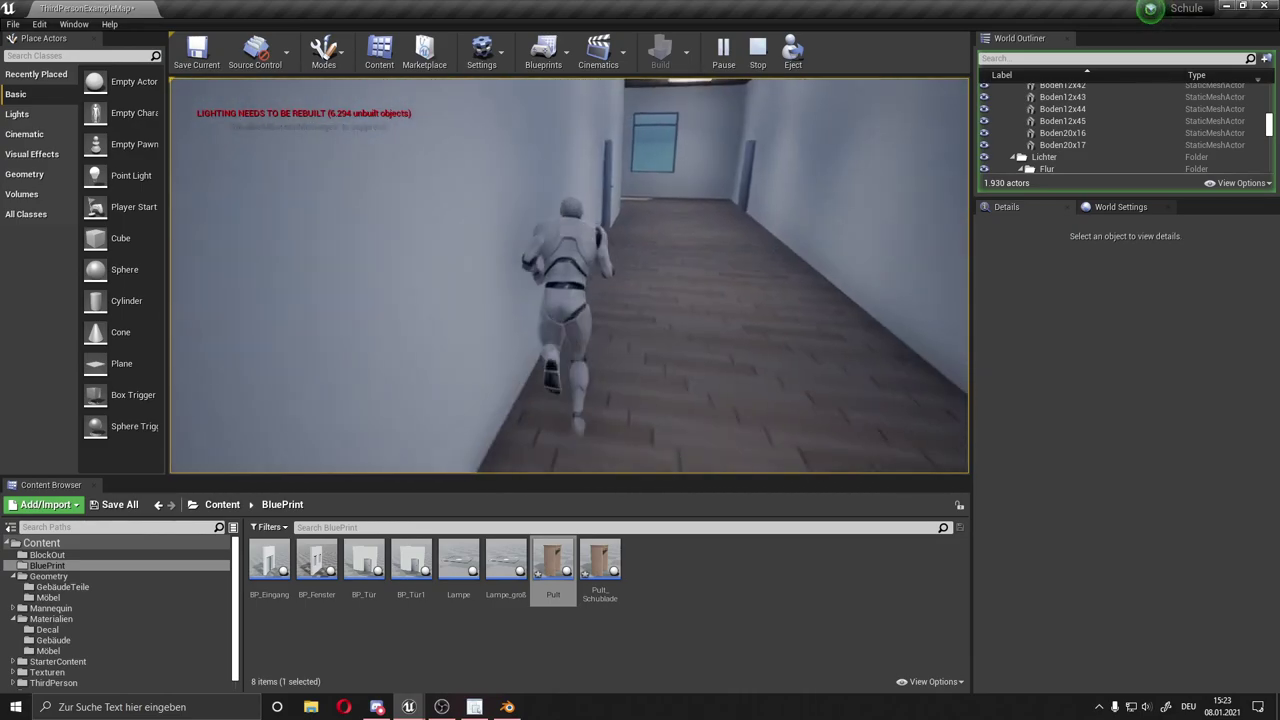
{"action": "key", "text": "w"}
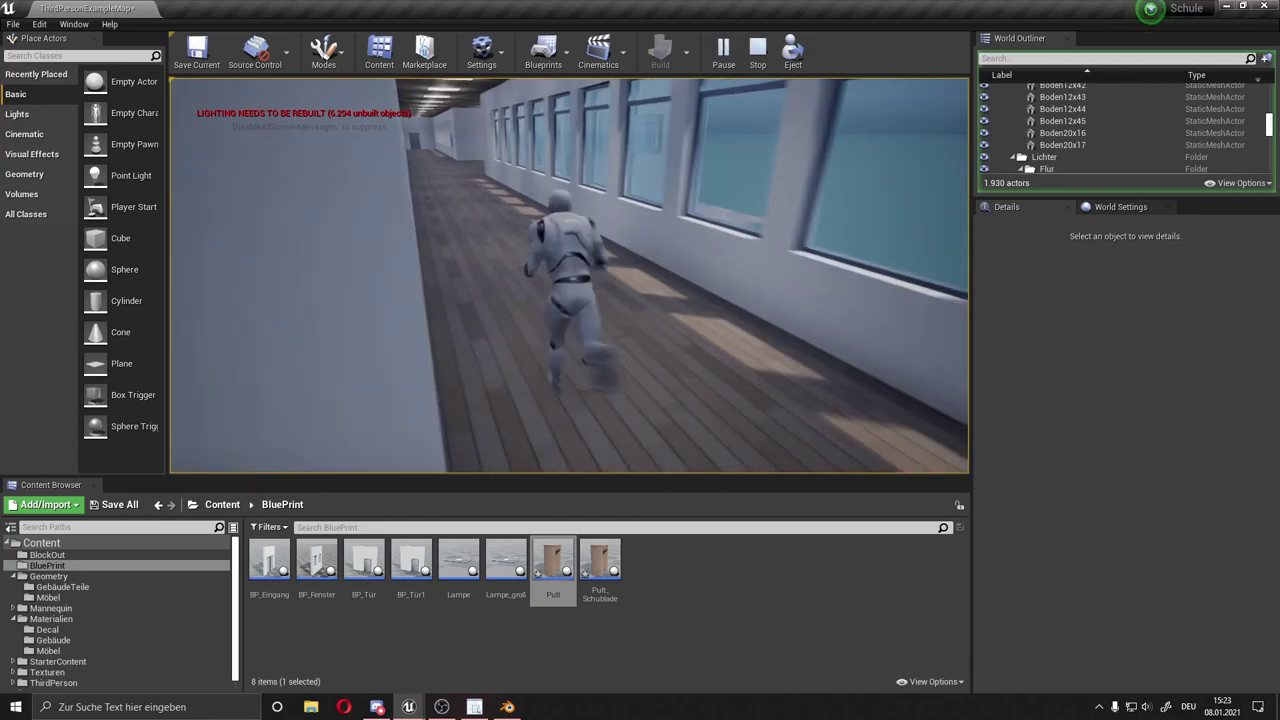
{"action": "key", "text": "w"}
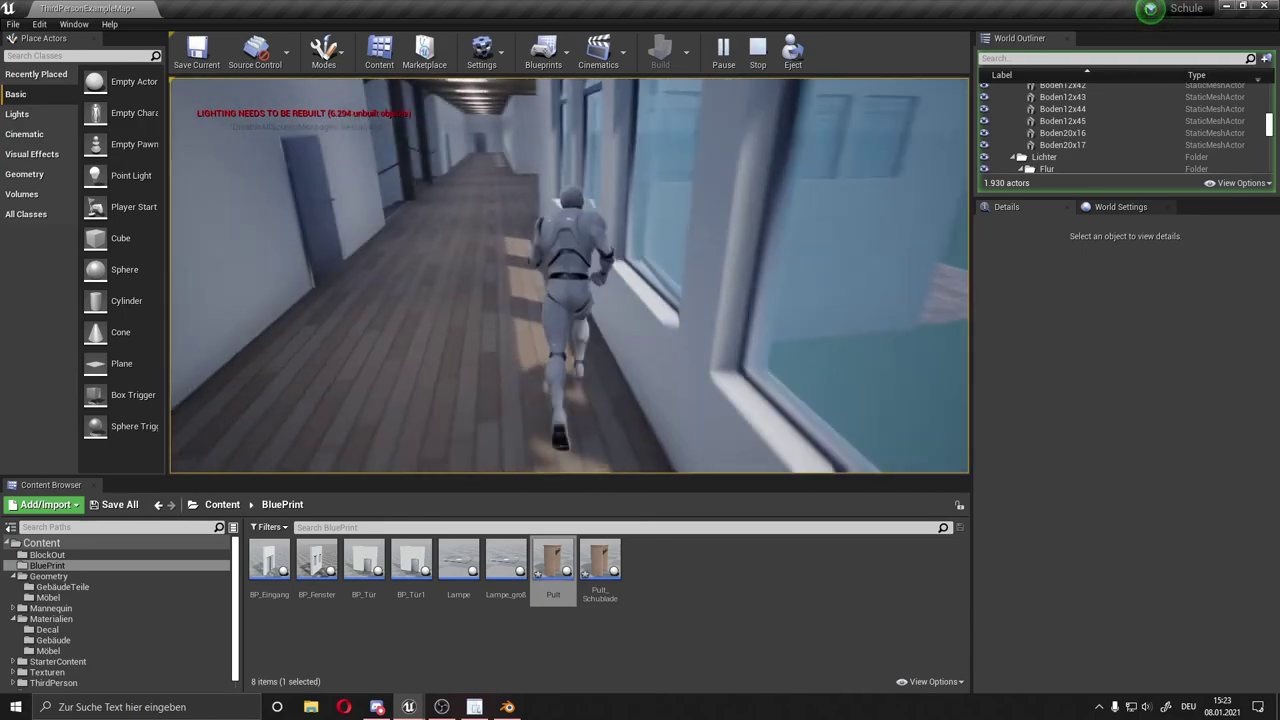
{"action": "key", "text": "w"}
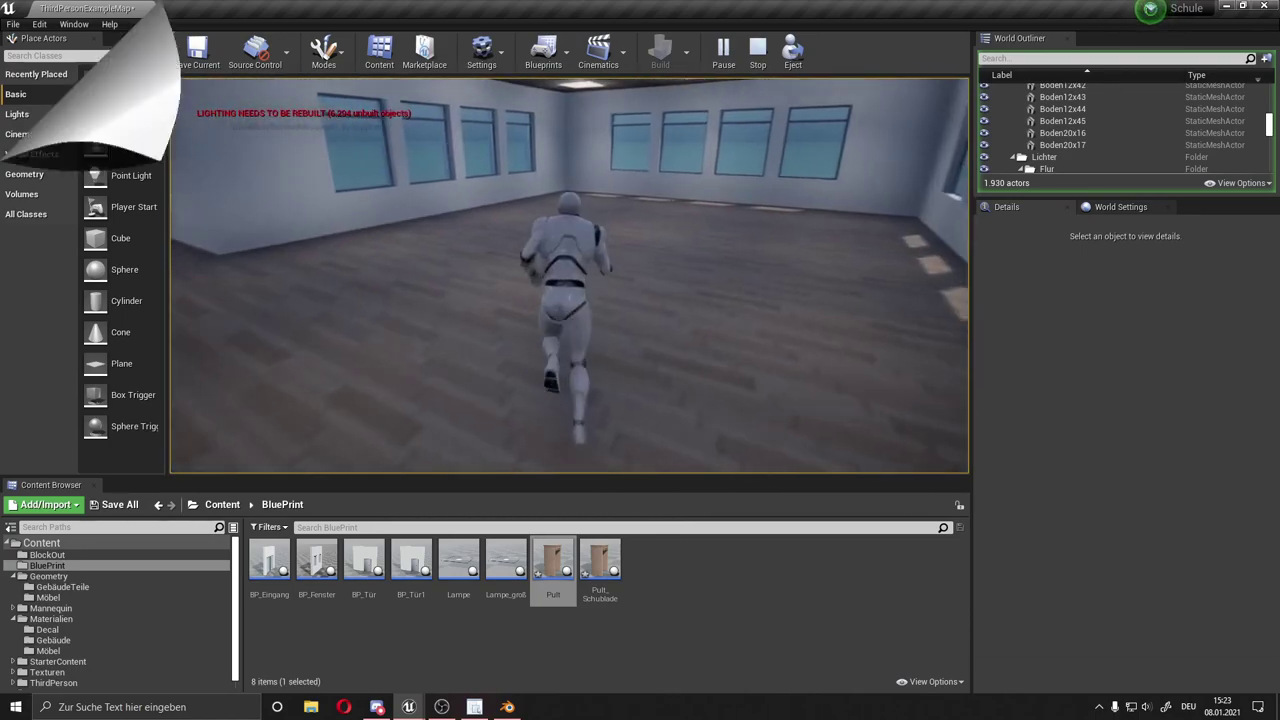
Cross to the glass doors, head out onto the terrace, and open the doors
{"action": "key", "text": "w"}
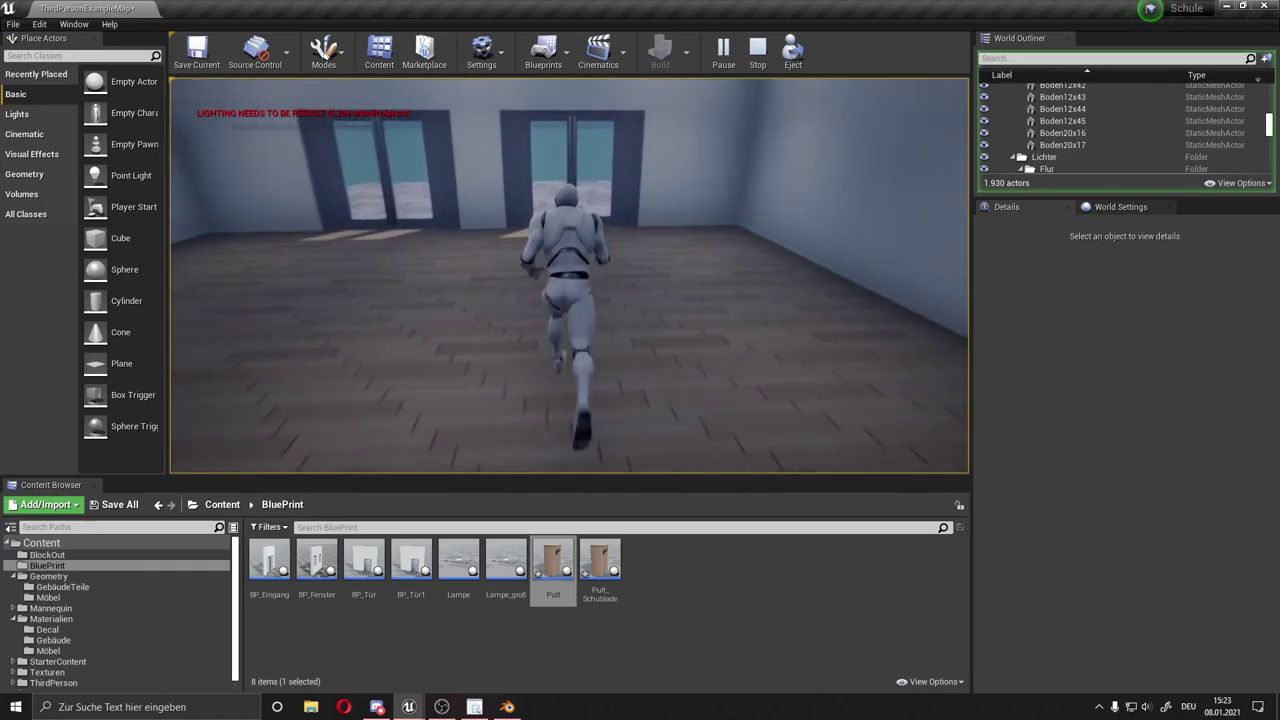
{"action": "key", "text": "w"}
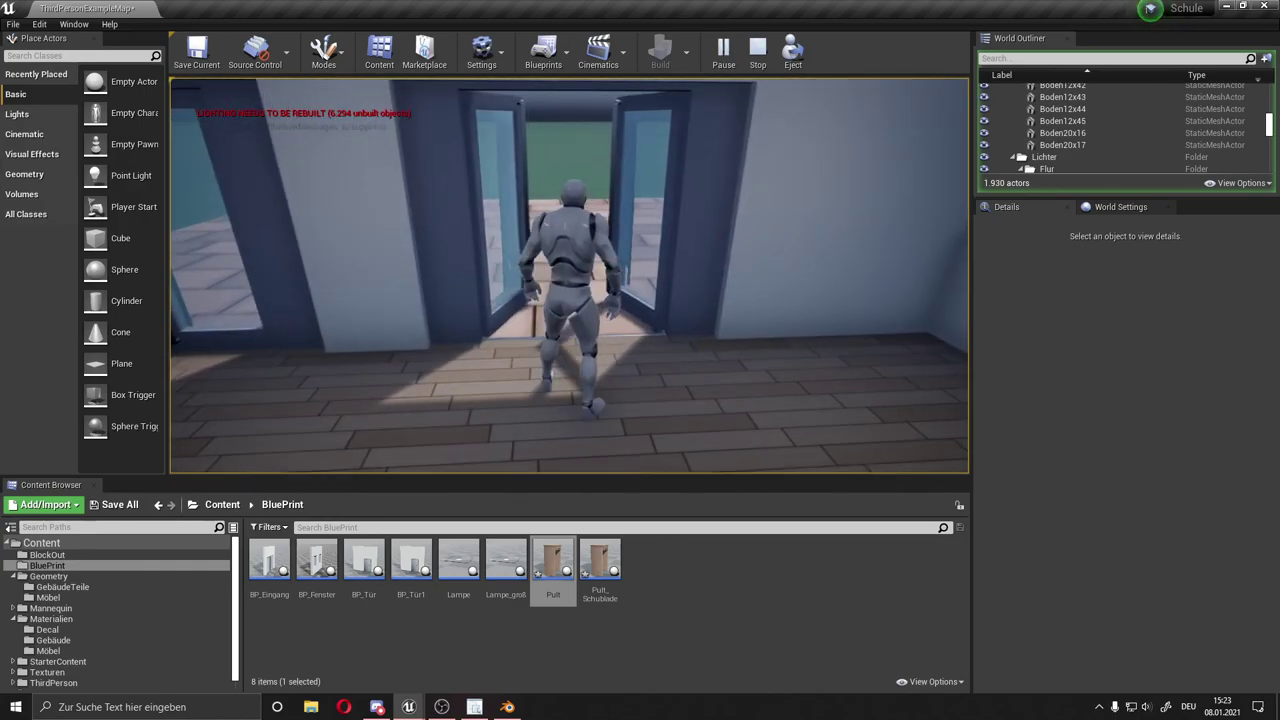
{"action": "key", "text": "w"}
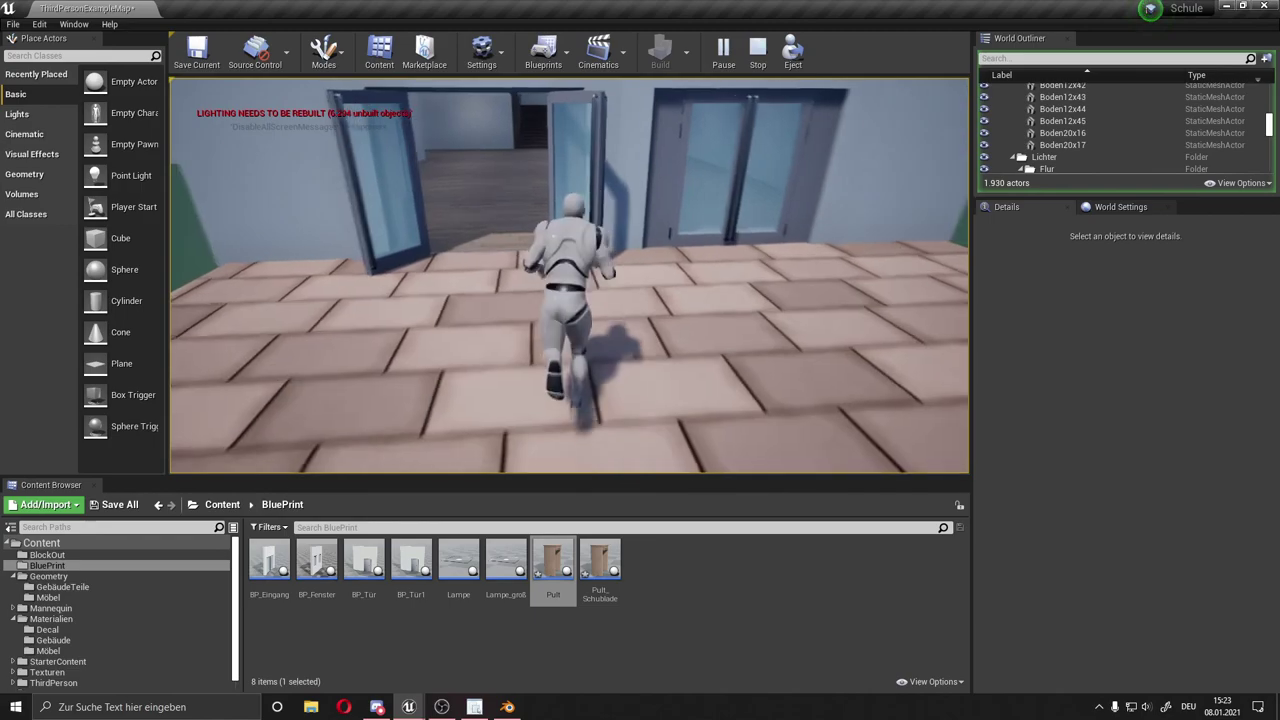
{"action": "key", "text": "w"}
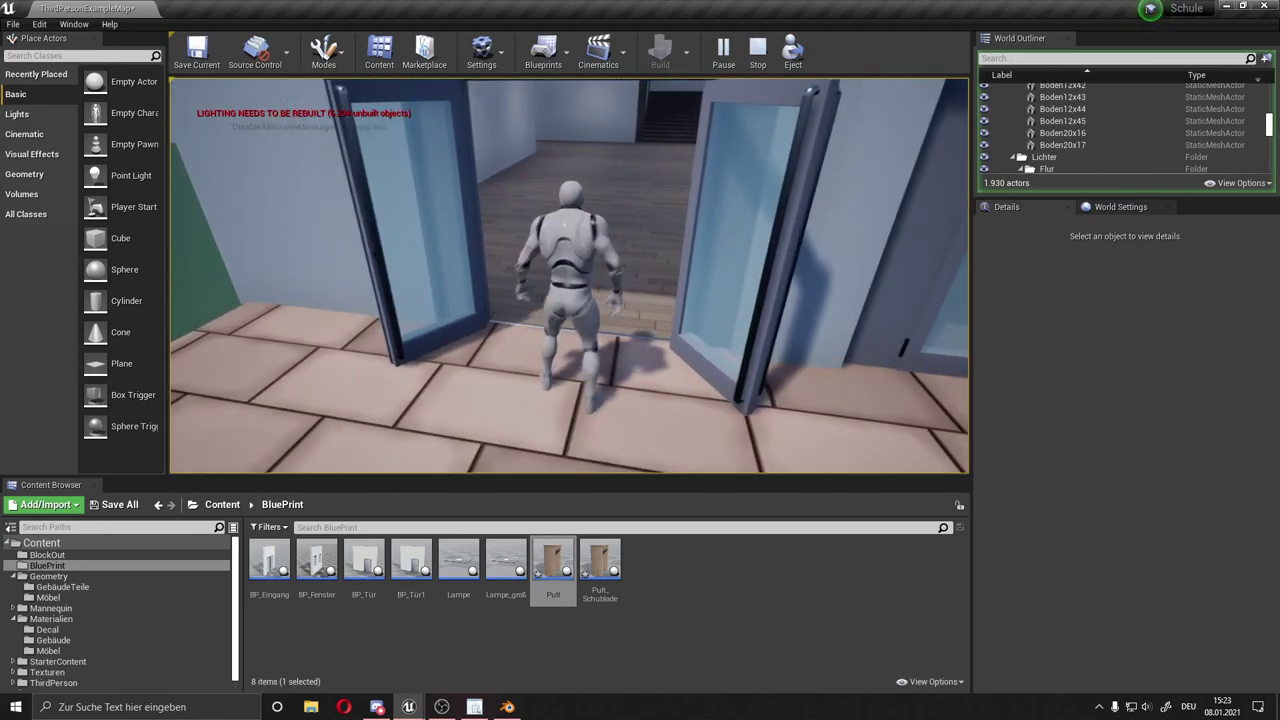
{"action": "key", "text": "w"}
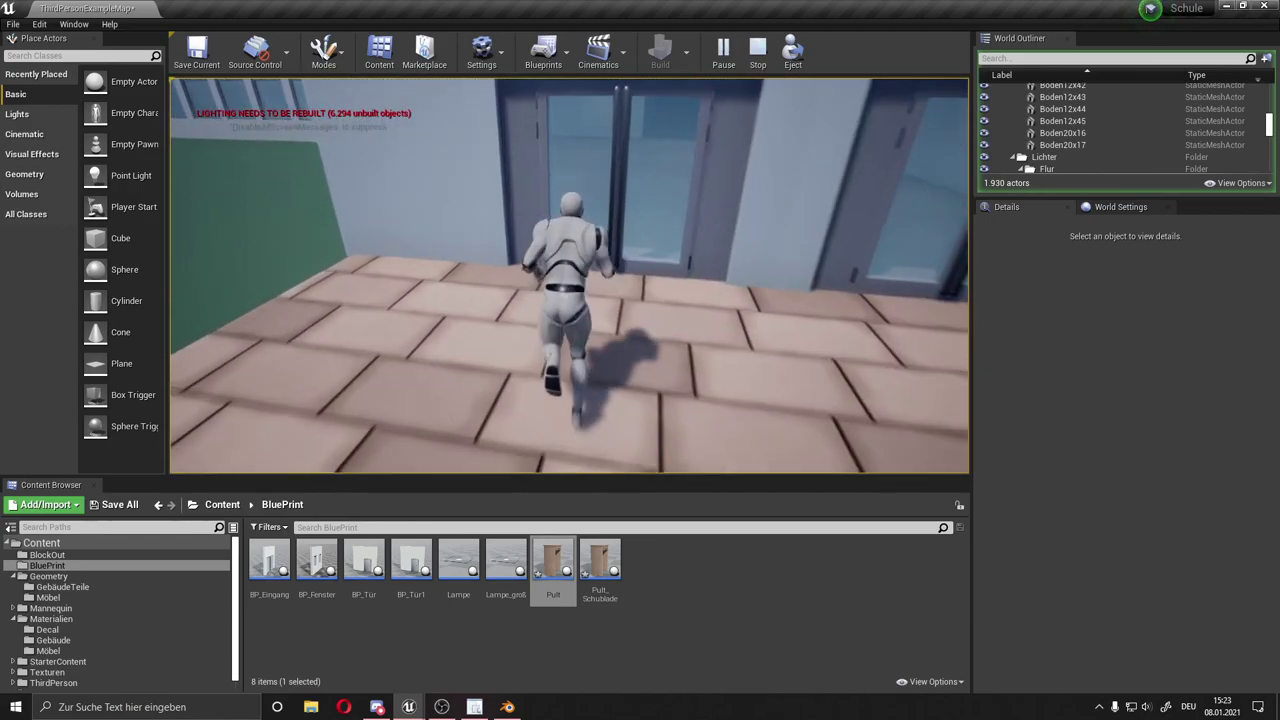
{"action": "key", "text": "w"}
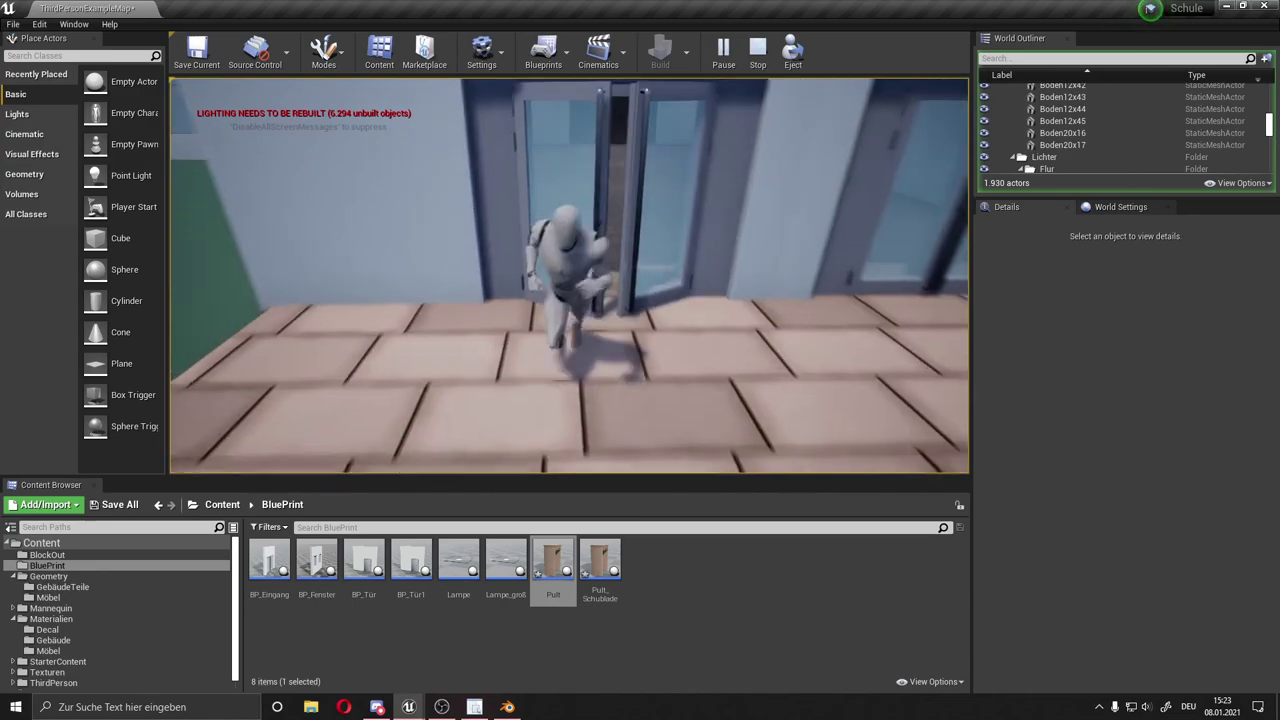
{"action": "key", "text": "w"}
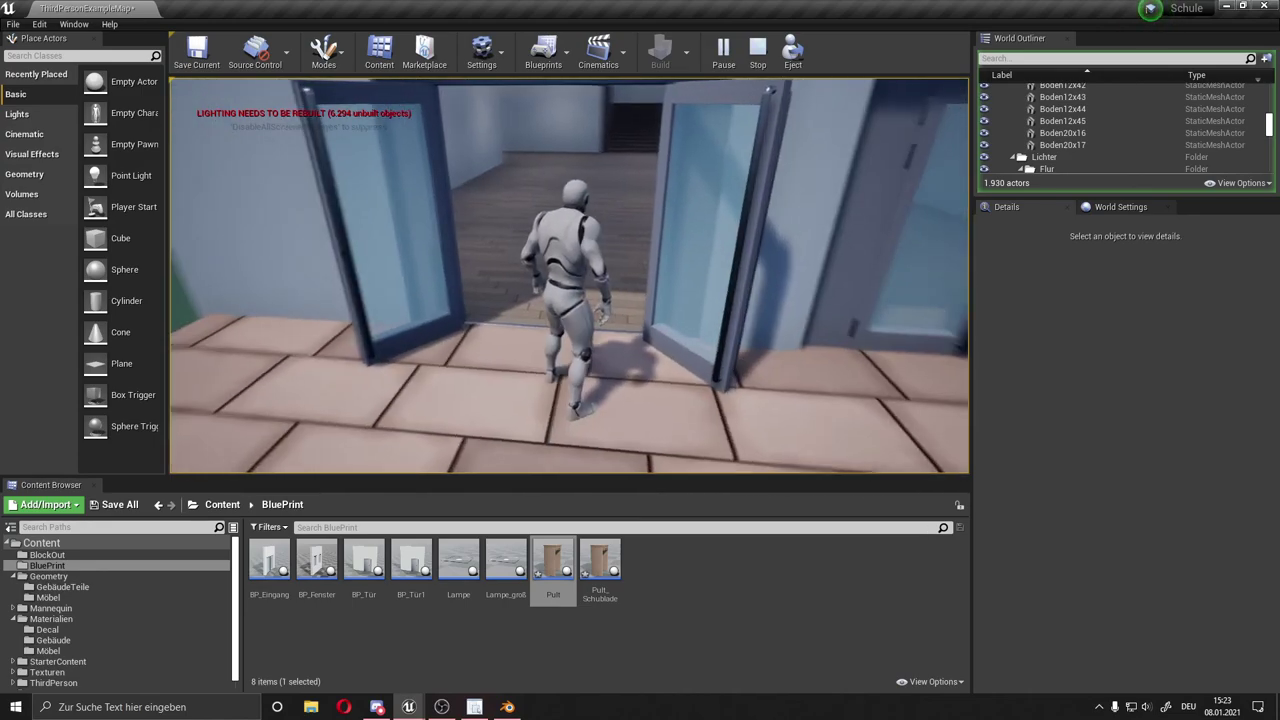